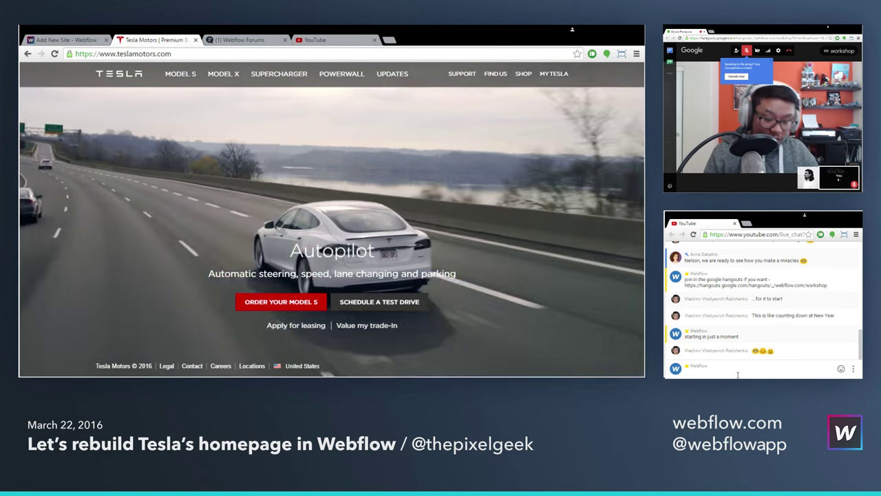
# Post the Hangouts workshop link in the YouTube live chat and unmute the Hangouts microphone.
pyautogui.click(737, 374)
pyautogui.write('https://hangouts.google.com/hangouts/_/webflow.com/workshop')
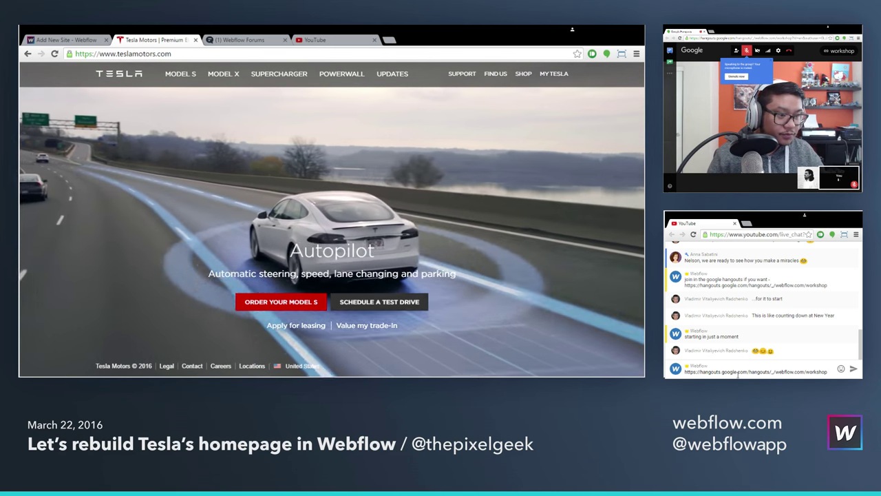
pyautogui.press('Return')
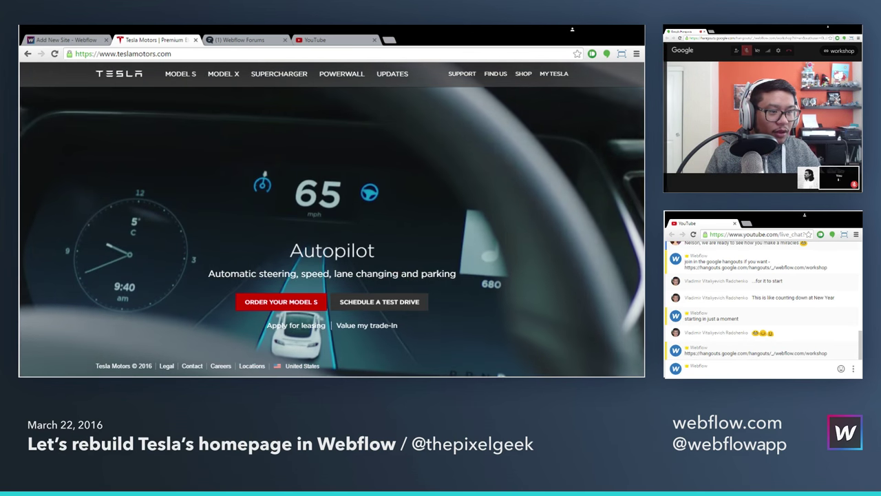
pyautogui.click(747, 51)
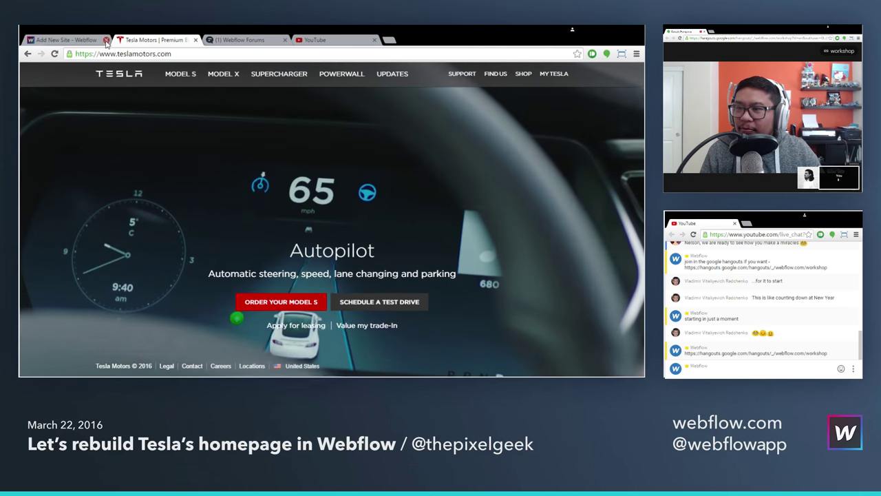
# Create the site 'tesla' from the Blank template and wait for its empty Designer canvas.
pyautogui.click(80, 41)
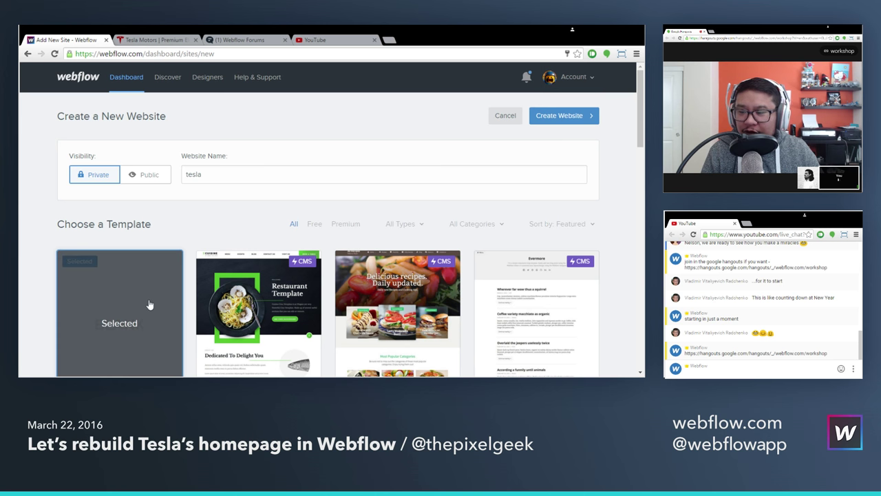
pyautogui.scroll(-1, 276, 248)
pyautogui.scroll(1, 421, 186)
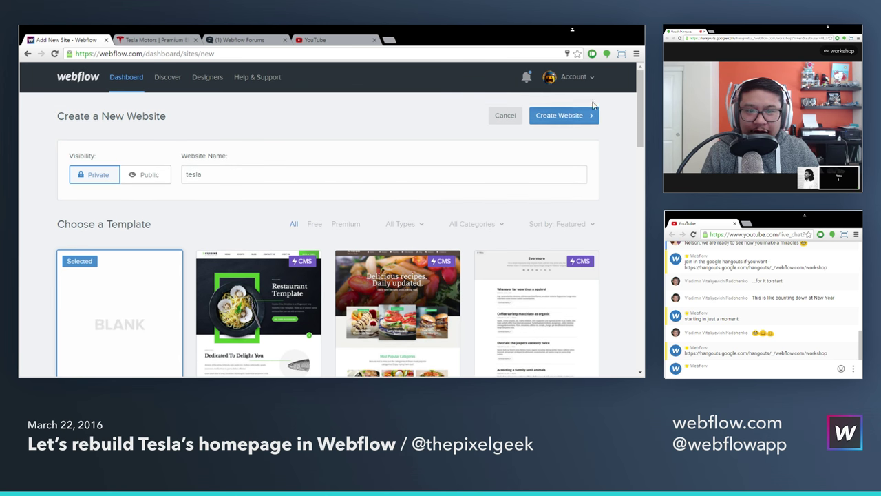
pyautogui.click(556, 115)
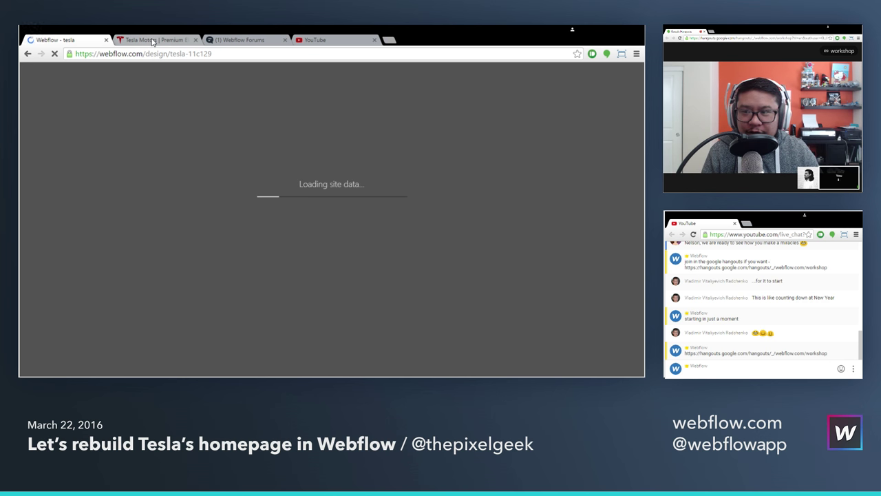
pyautogui.click(153, 40)
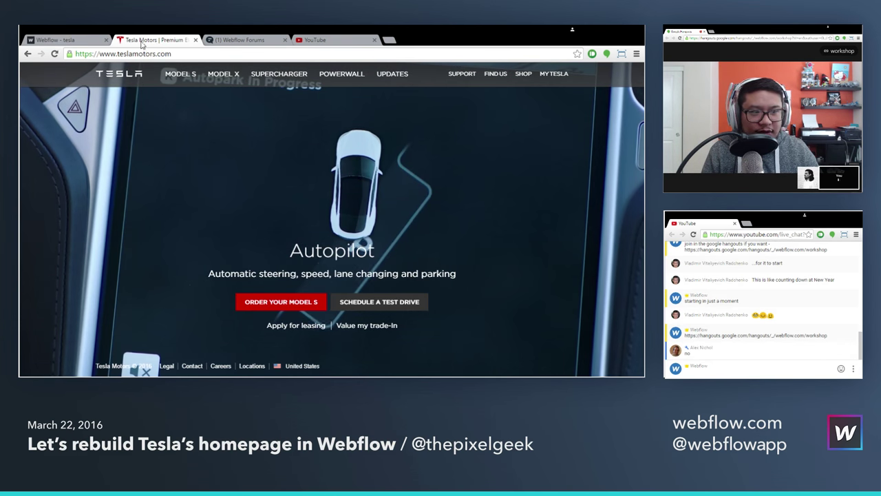
pyautogui.click(76, 42)
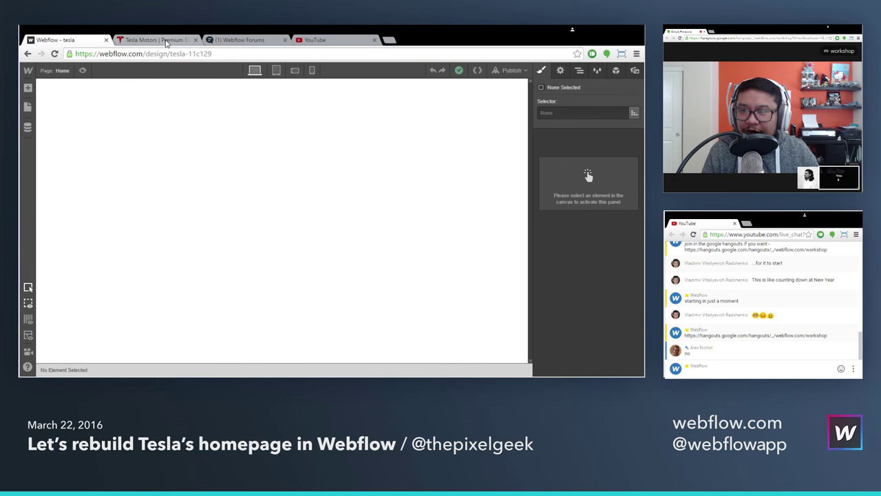
pyautogui.click(165, 42)
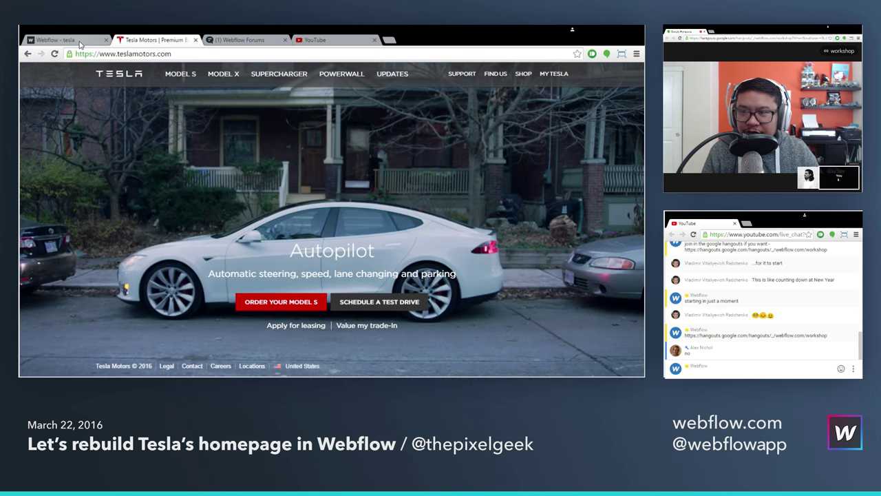
pyautogui.click(69, 40)
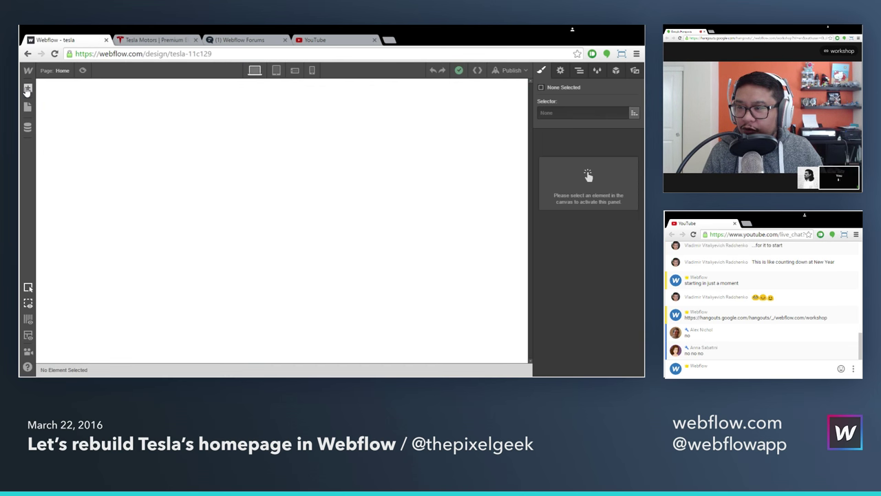
# Drag a Navbar component from the Add Elements panel to the top of the page.
pyautogui.click(28, 89)
pyautogui.scroll(-10, 93, 253)
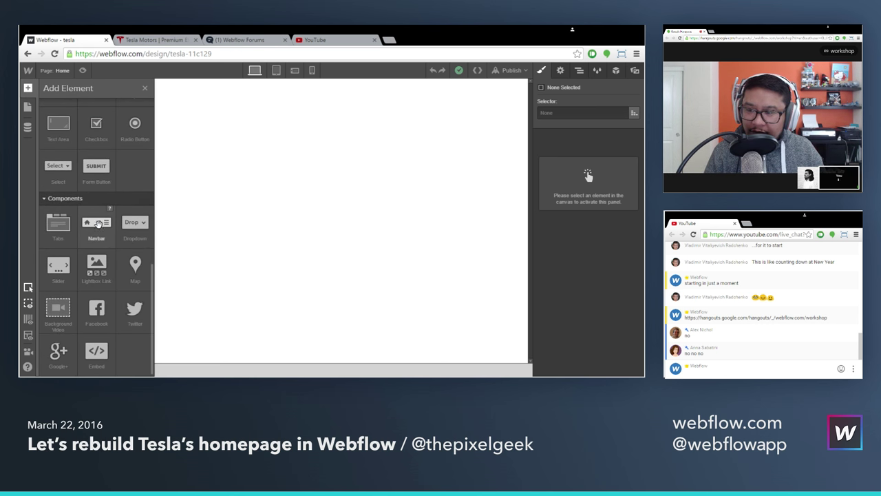
pyautogui.moveTo(92, 214); pyautogui.dragTo(259, 107)
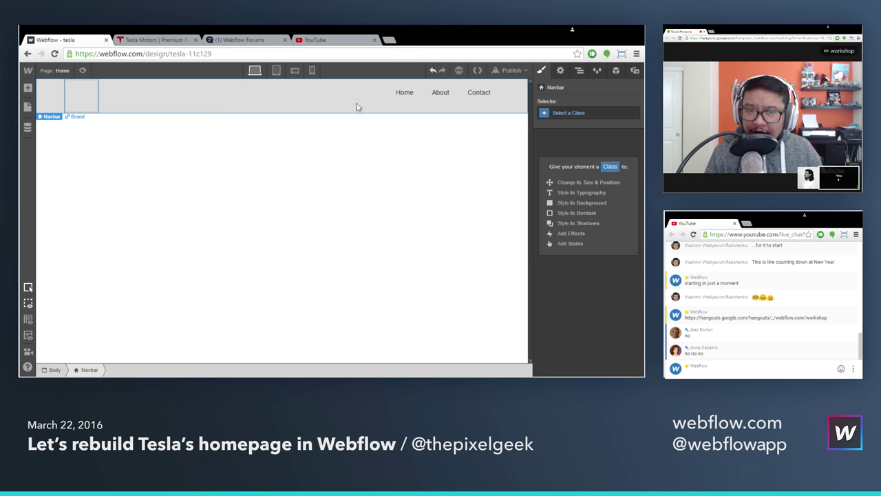
# In the Navigator, expand the navbar's Container, Brand, Nav Menu and Menu Button.
pyautogui.click(580, 72)
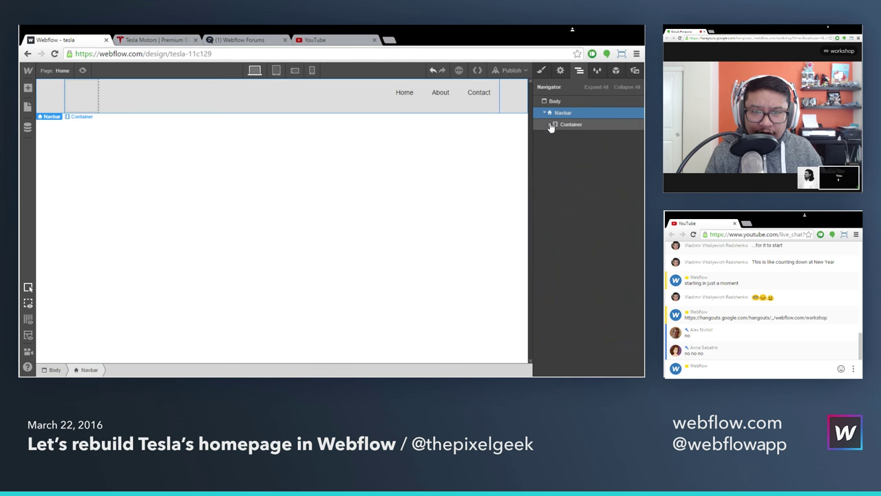
pyautogui.click(551, 125)
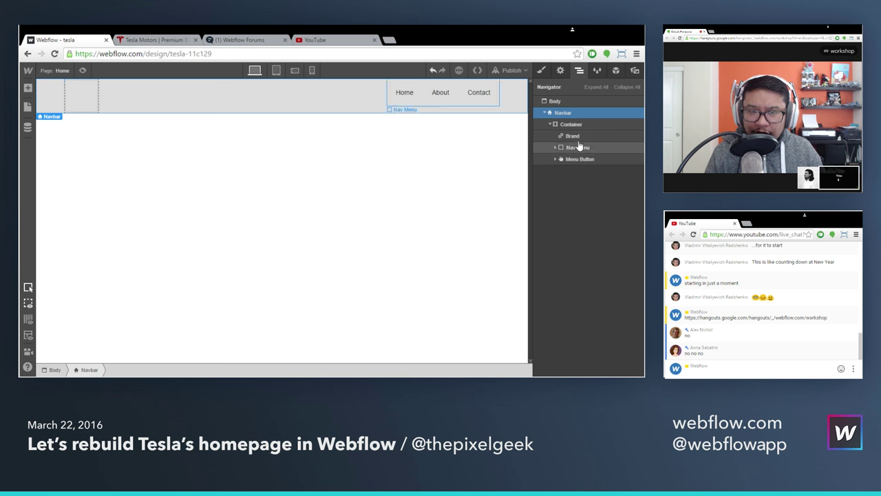
pyautogui.click(580, 141)
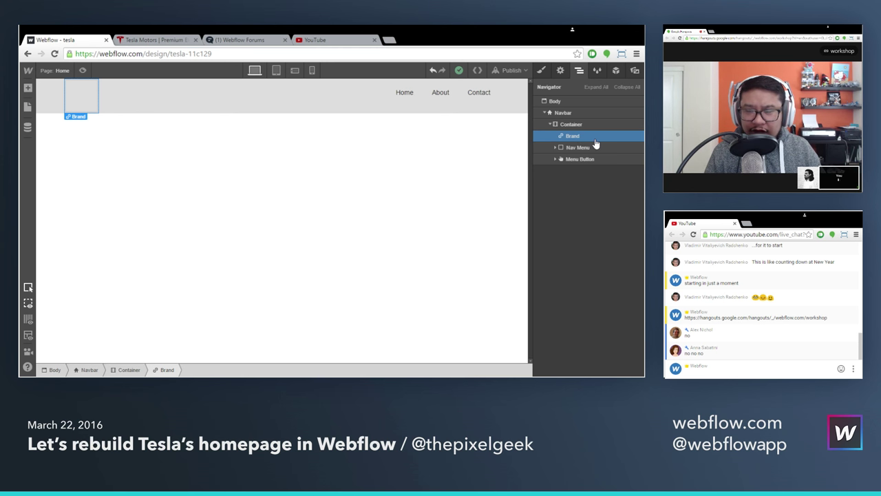
pyautogui.click(555, 149)
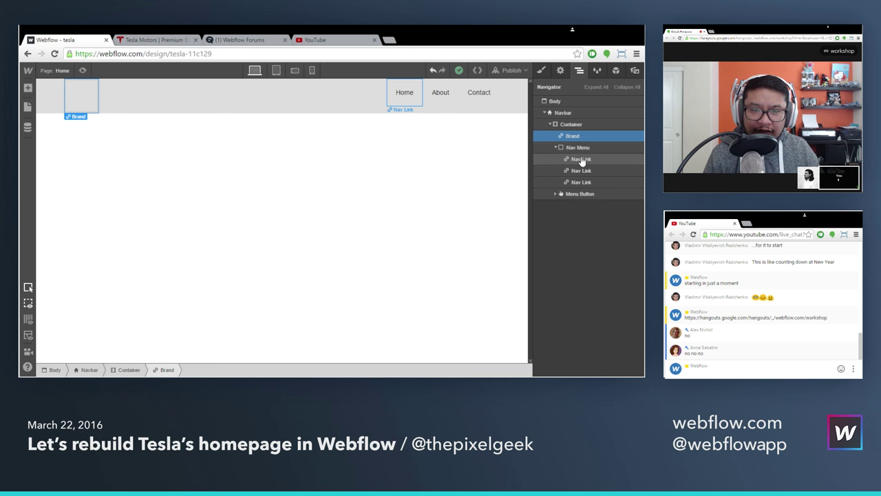
pyautogui.click(557, 195)
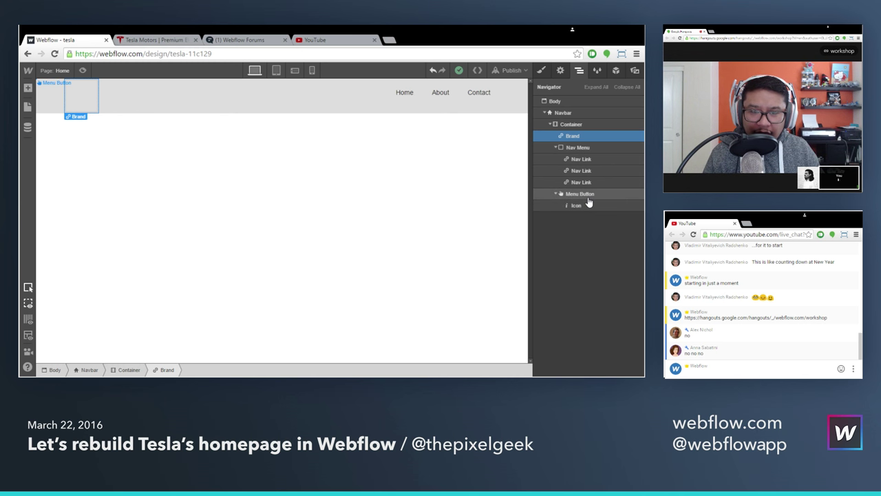
# Preview the navbar collapsing at tablet width, return to desktop, and view the Tesla homepage.
pyautogui.click(277, 71)
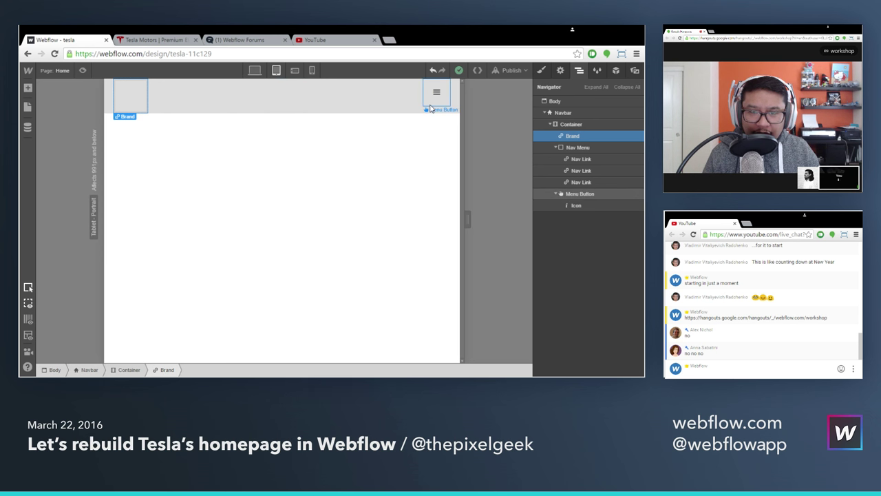
pyautogui.click(254, 71)
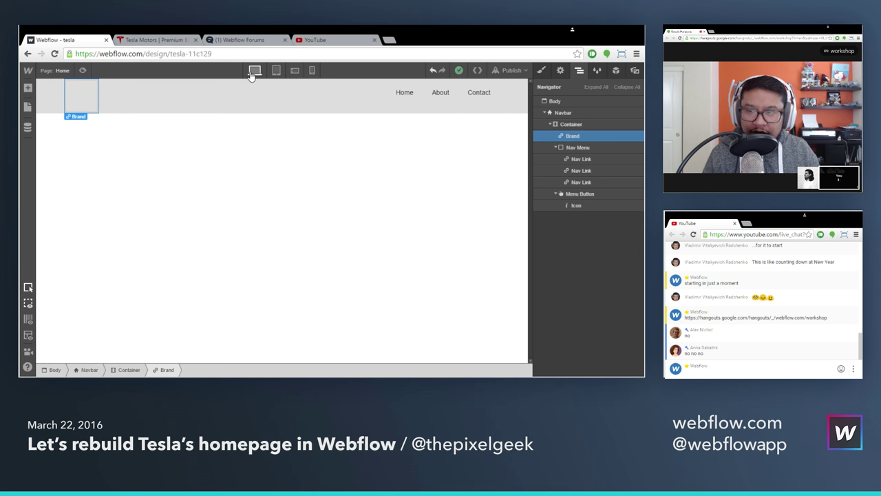
pyautogui.click(400, 102)
pyautogui.click(159, 42)
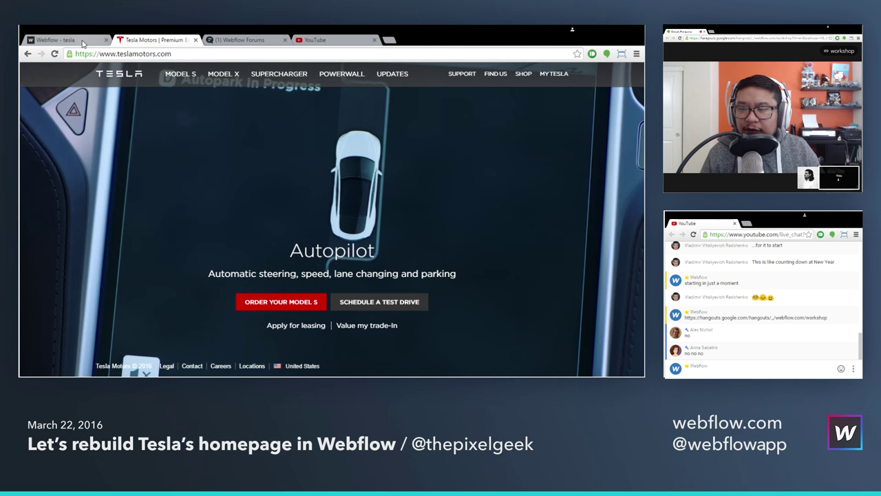
# Select the navbar's Brand link and drop the Tesla logo image into it.
pyautogui.click(81, 40)
pyautogui.click(88, 88)
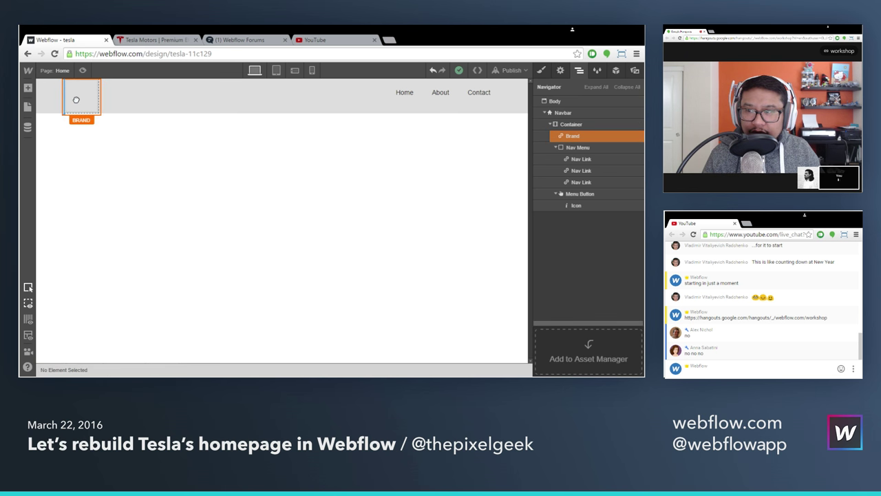
pyautogui.moveTo(76, 100); pyautogui.dragTo(136, 118)
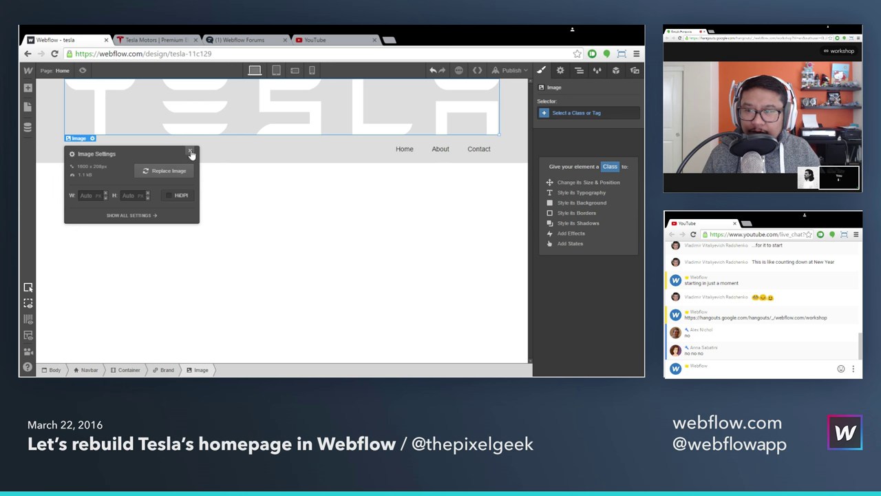
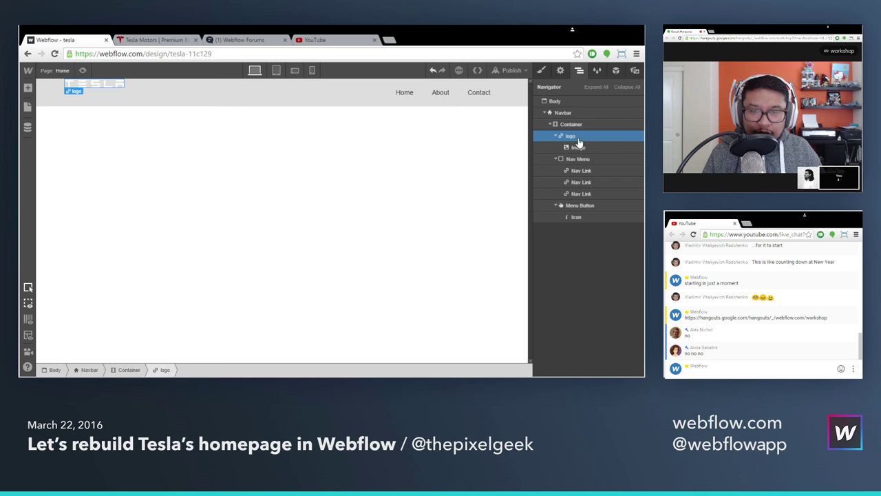
# Give the TESLA logo a 16 px top margin so it sits lower in the navbar.
pyautogui.click(541, 70)
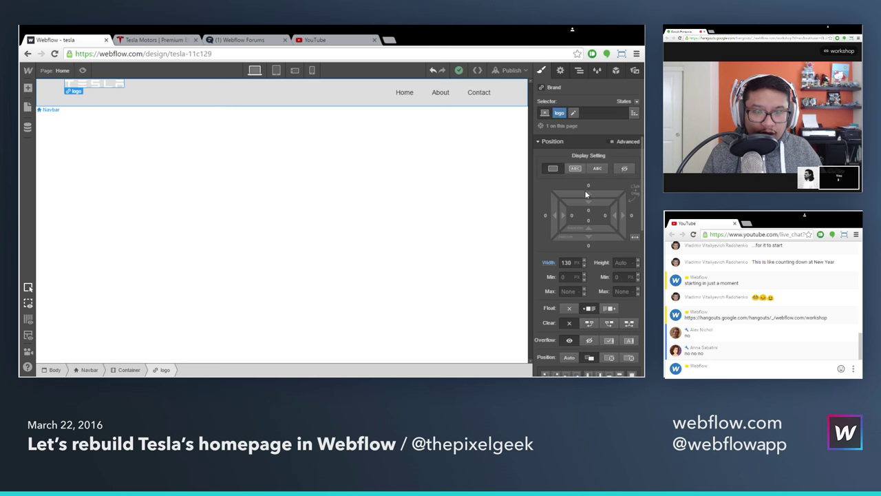
pyautogui.moveTo(587, 189); pyautogui.dragTo(584, 173)
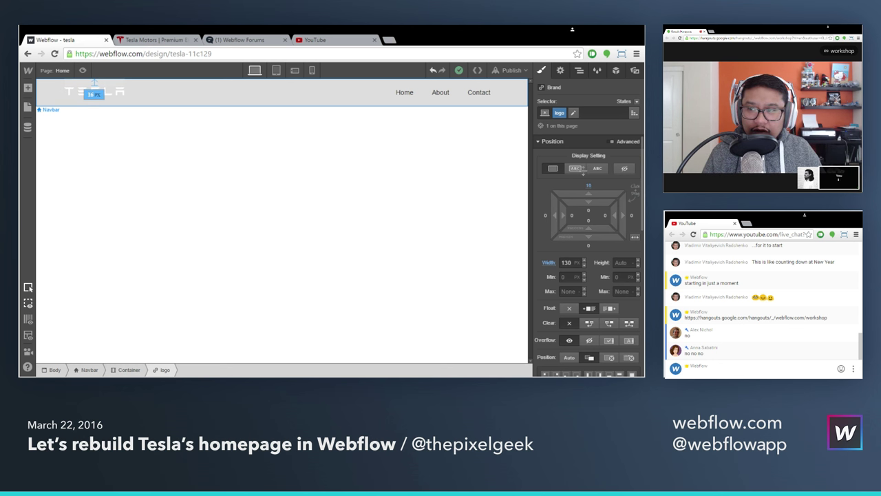
pyautogui.moveTo(582, 169); pyautogui.dragTo(583, 170)
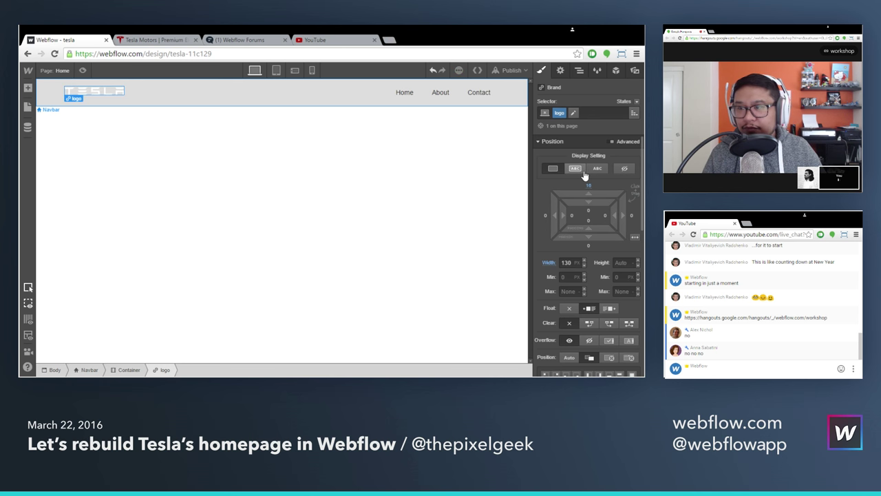
pyautogui.click(590, 190)
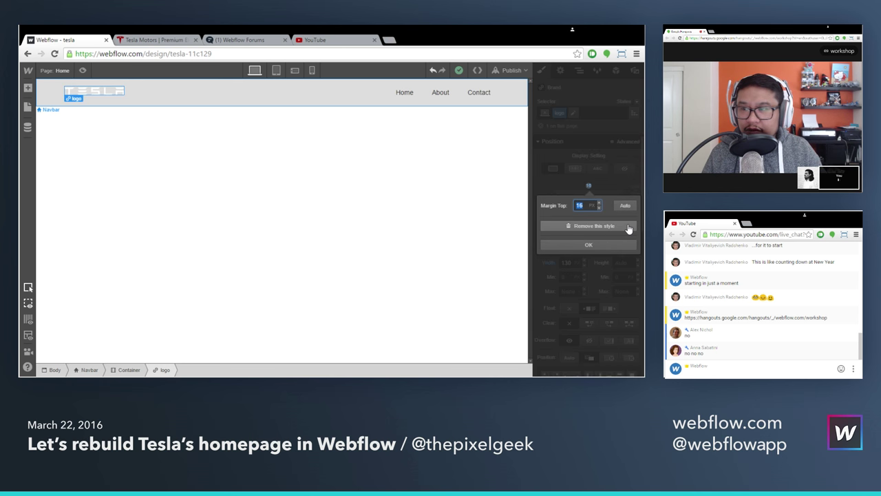
pyautogui.click(597, 246)
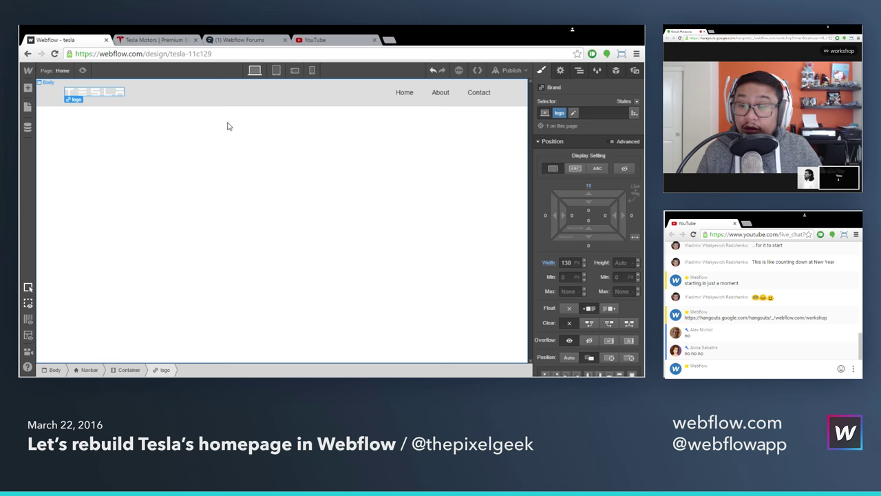
# Set the TESLA logo's link settings to a page link targeting Home.
pyautogui.click(566, 75)
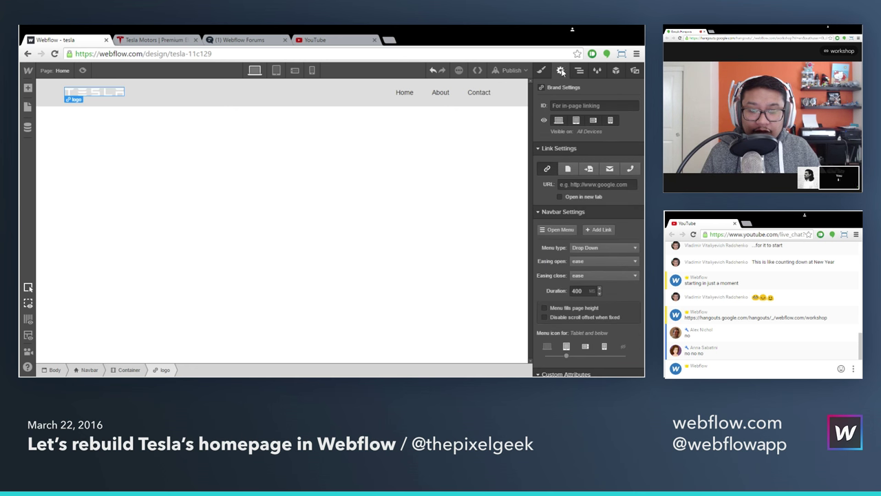
pyautogui.click(569, 170)
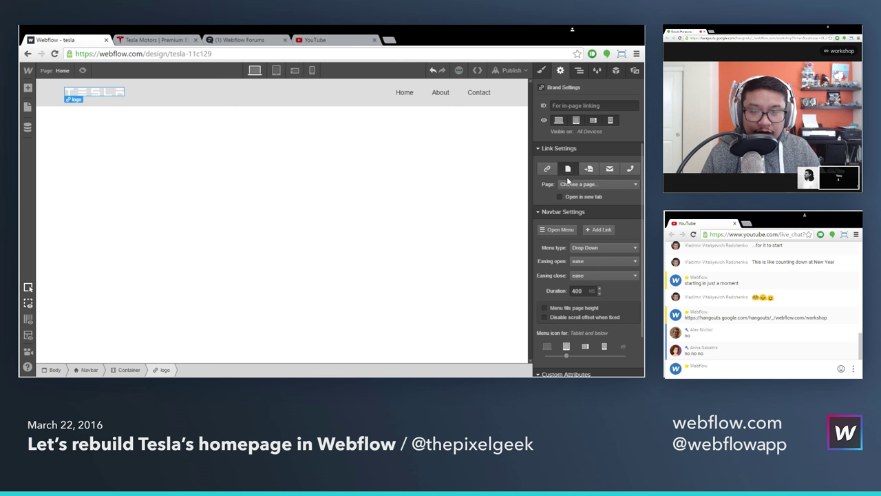
pyautogui.click(572, 184)
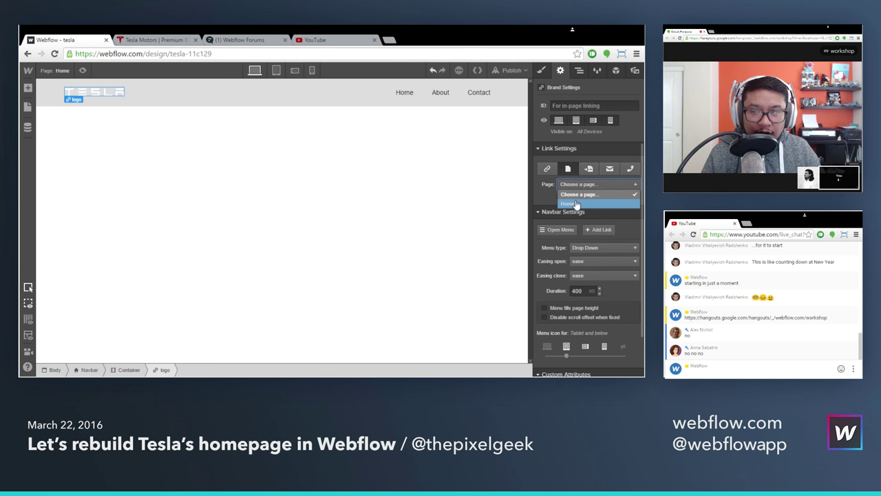
pyautogui.click(575, 204)
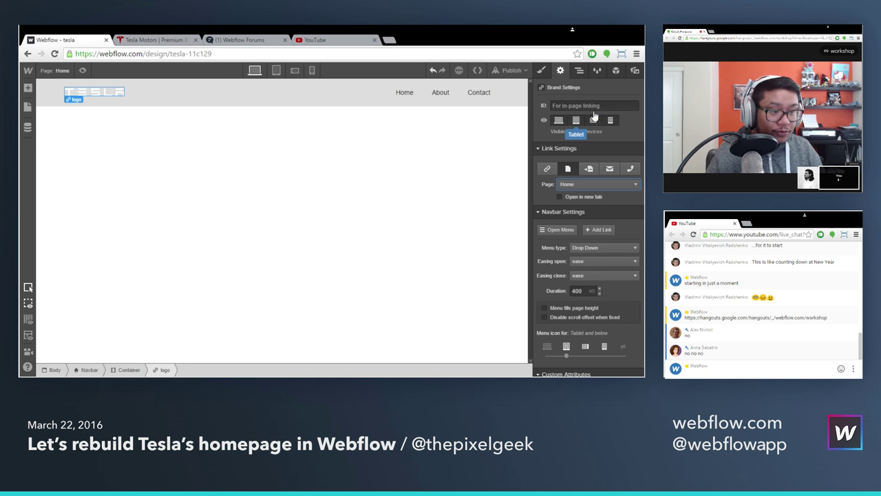
pyautogui.click(748, 370)
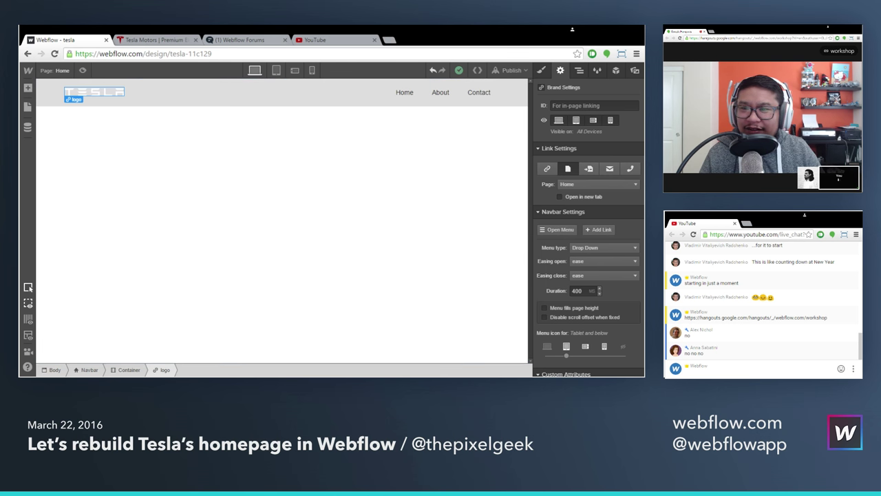
# Compare with the live Tesla homepage, then bring up the Navigator tree.
pyautogui.click(155, 40)
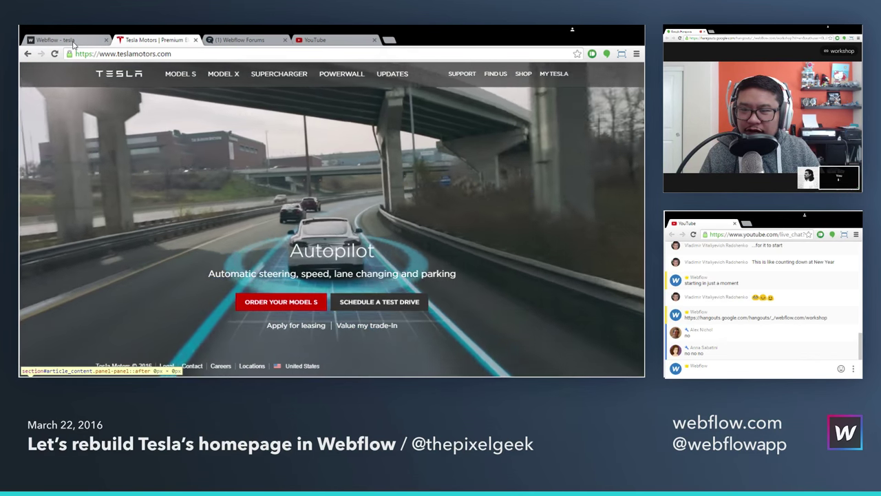
pyautogui.click(72, 41)
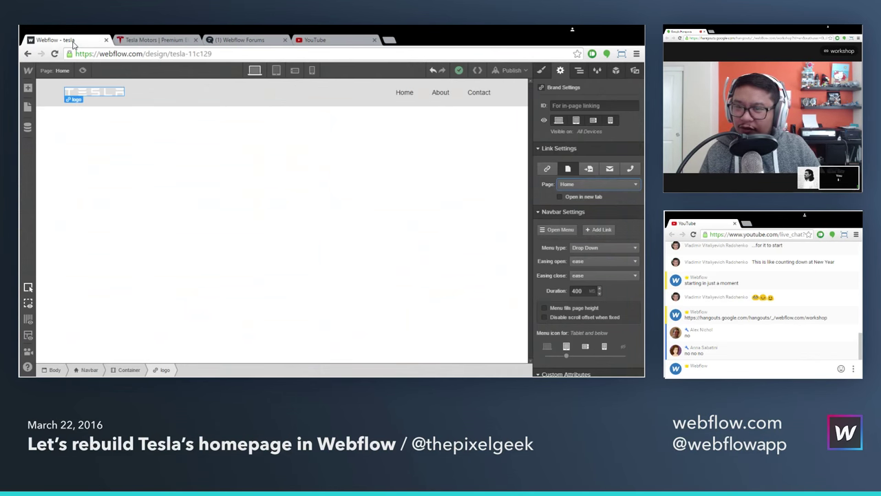
pyautogui.click(579, 71)
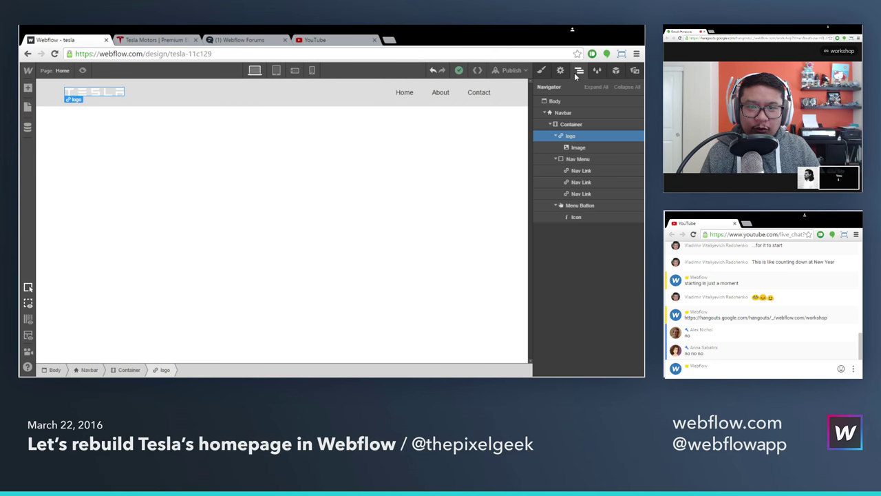
# Select the Nav Menu and create a 'nav menu' class on it.
pyautogui.click(582, 159)
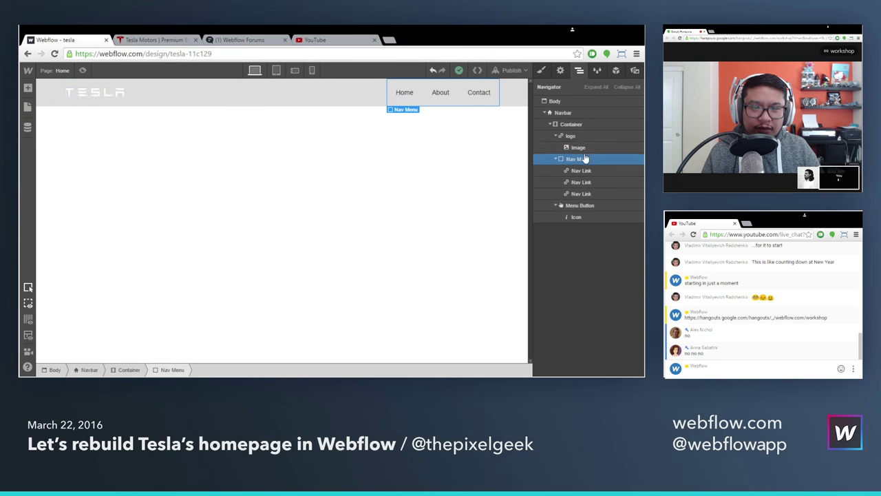
pyautogui.click(541, 72)
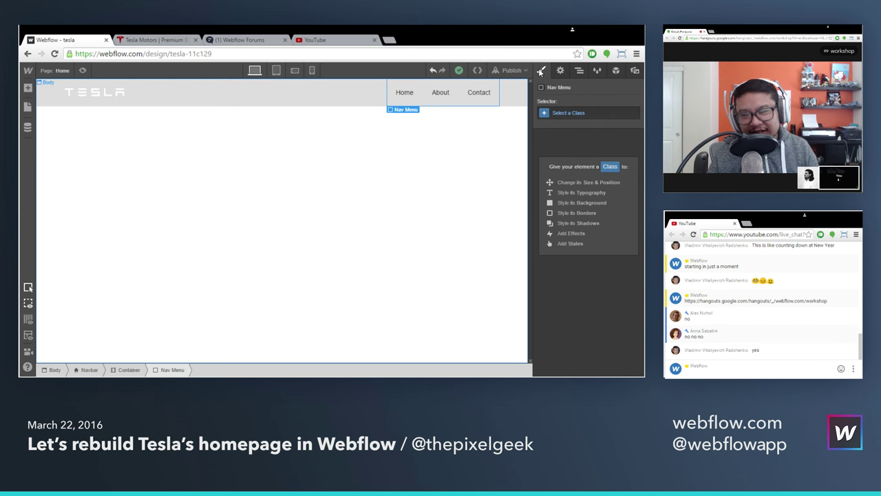
pyautogui.click(574, 120)
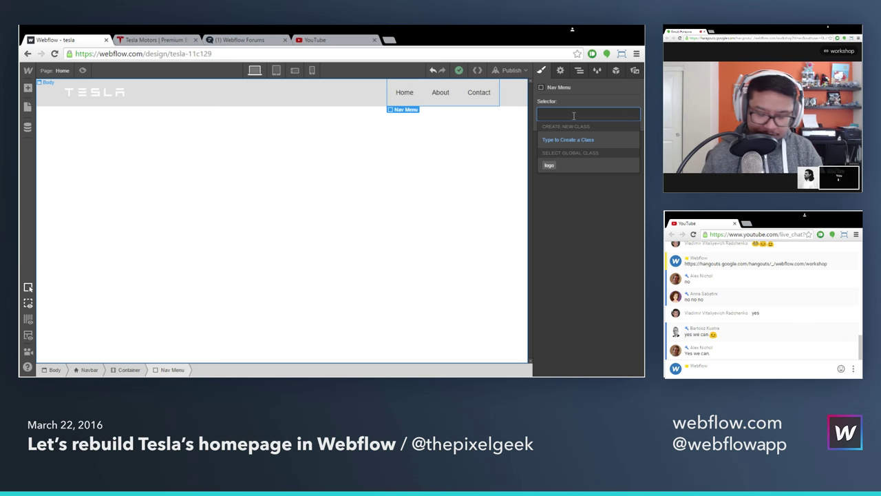
pyautogui.write('nav menu')
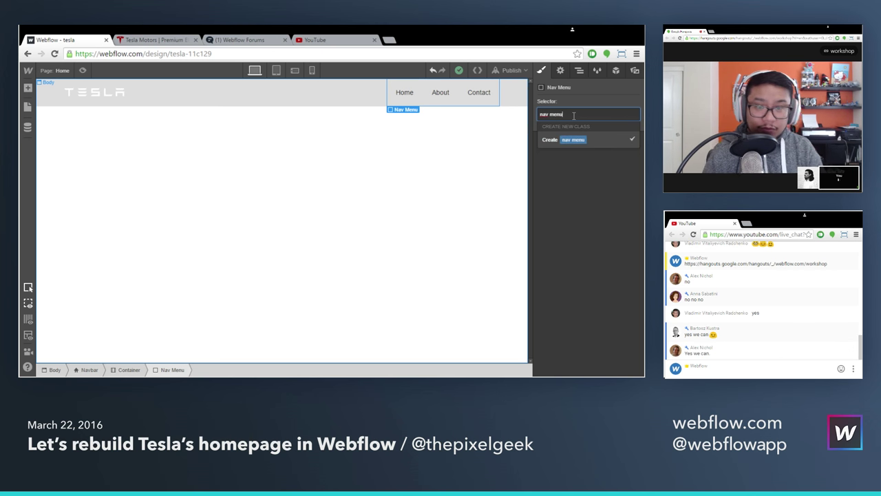
pyautogui.press('Return')
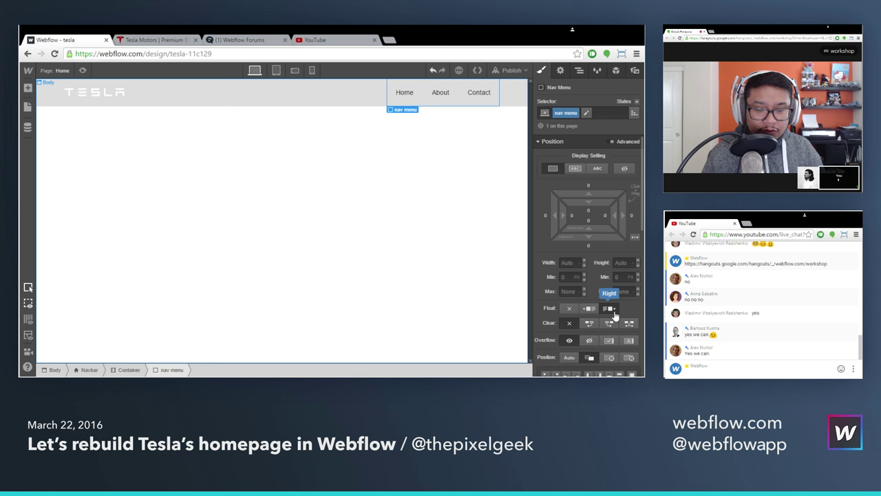
# Float the nav menu left with a 20 px left margin beside the logo.
pyautogui.scroll(-2, 614, 311)
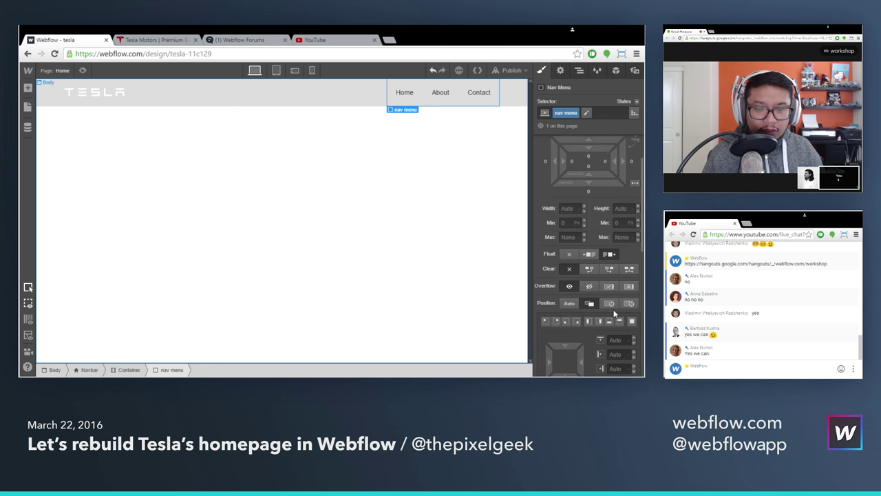
pyautogui.click(590, 262)
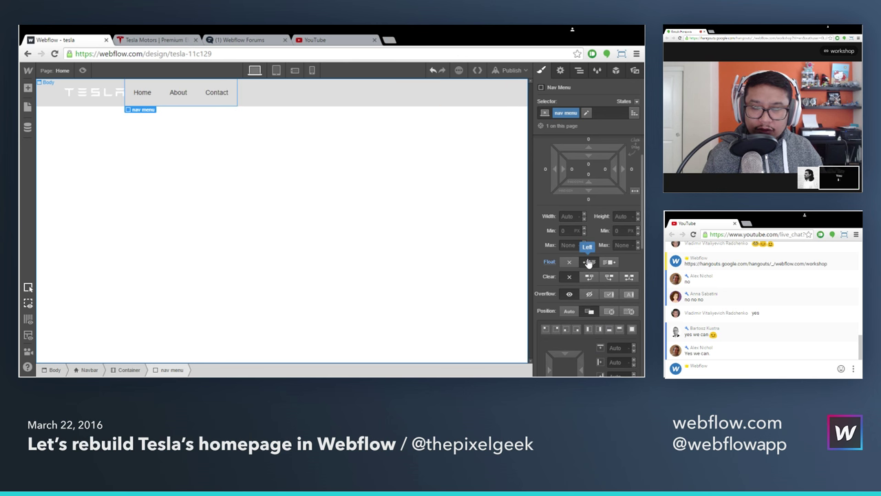
pyautogui.scroll(2, 589, 263)
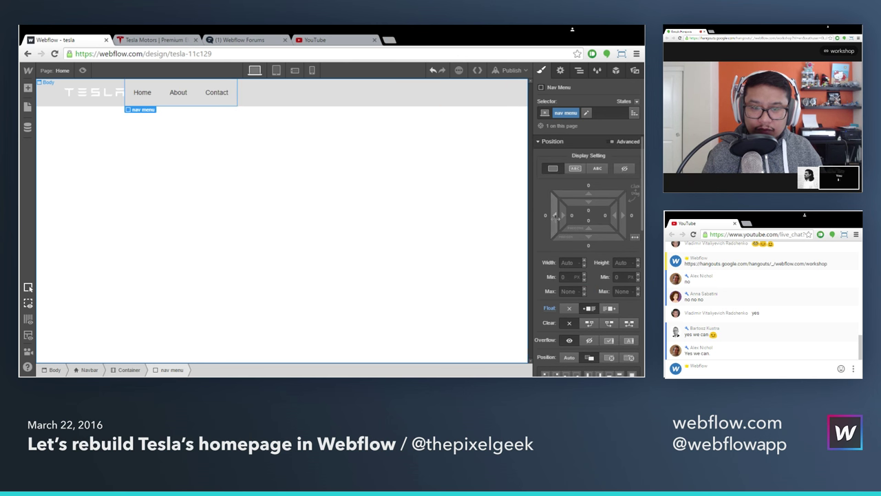
pyautogui.moveTo(544, 218); pyautogui.dragTo(525, 220)
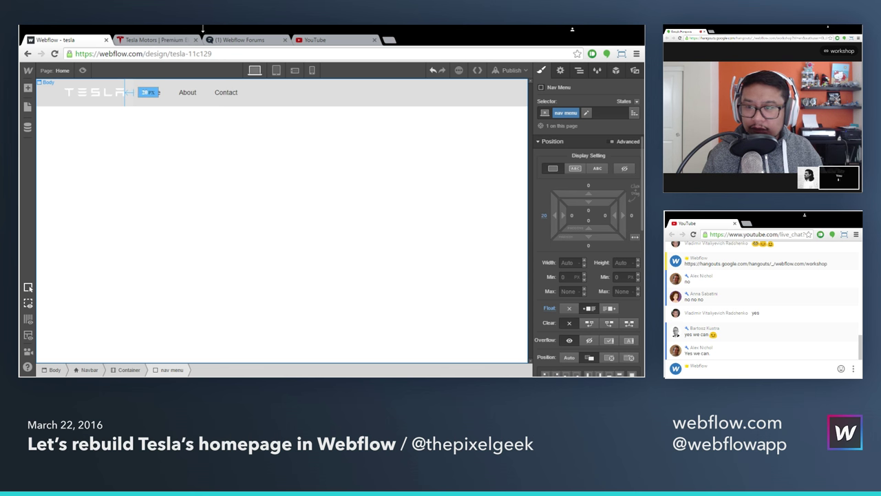
pyautogui.click(136, 39)
# Rename the Home, About and Contact links to Model S, Model X and Model 3.
pyautogui.click(65, 40)
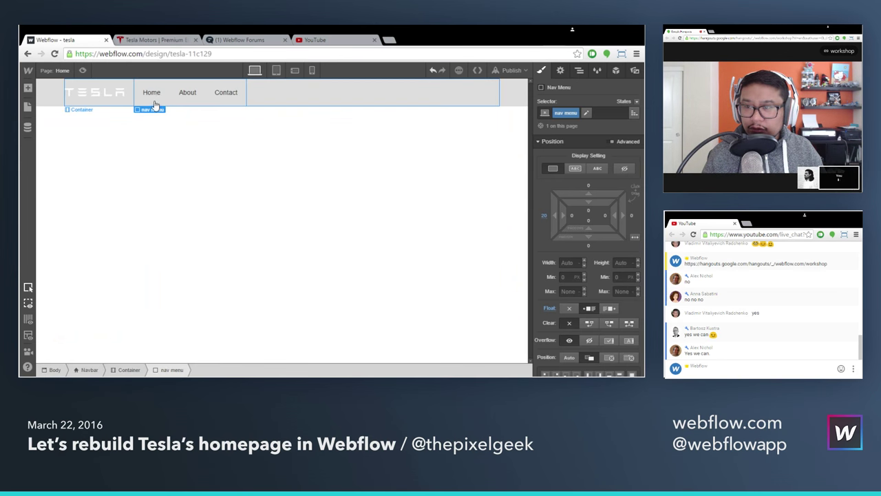
pyautogui.click(157, 95)
pyautogui.doubleClick(148, 92)
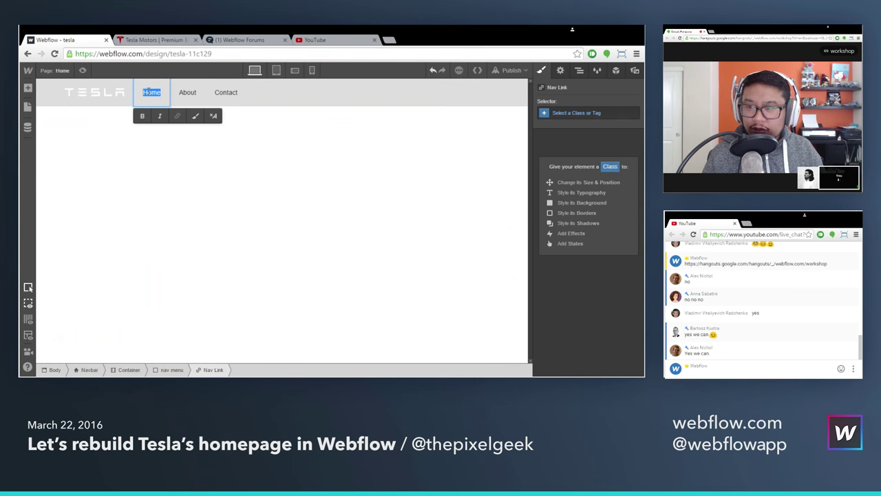
pyautogui.write('Mode')
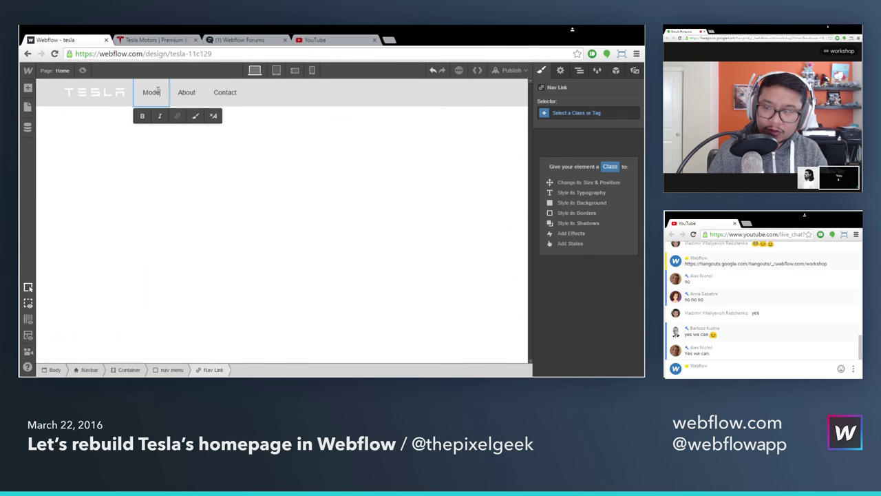
pyautogui.write('l S')
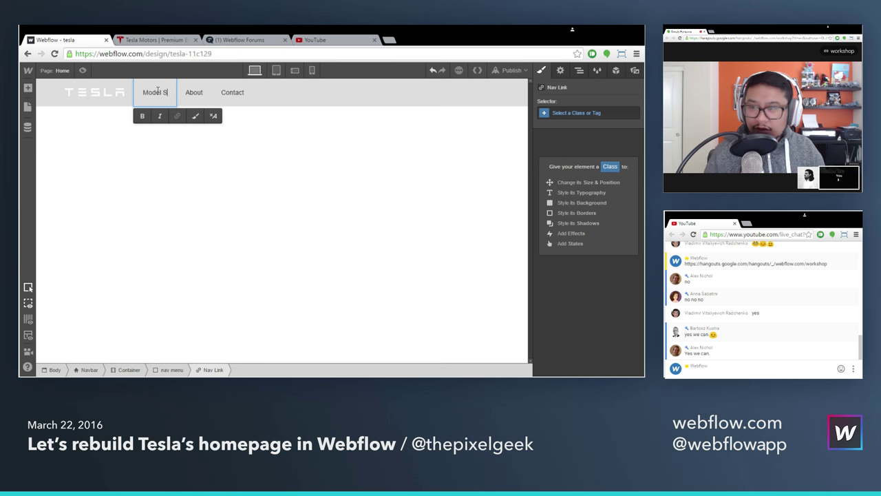
pyautogui.click(204, 97)
pyautogui.doubleClick(202, 97)
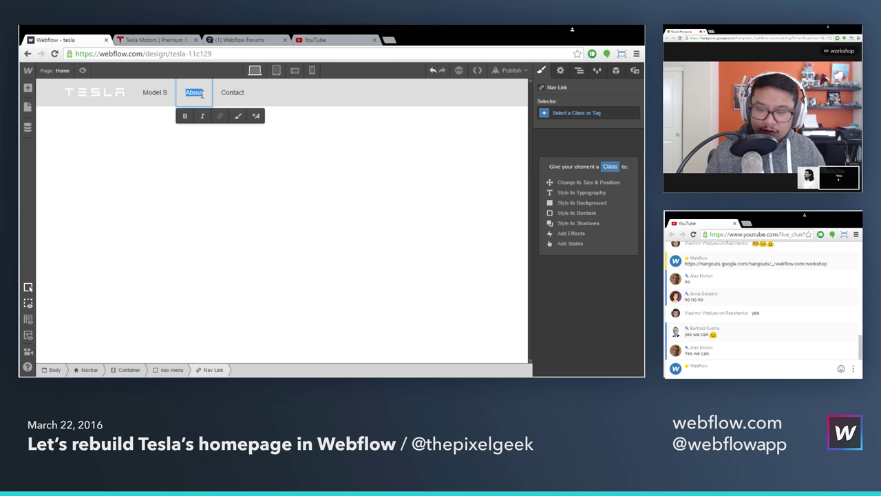
pyautogui.write('Model X')
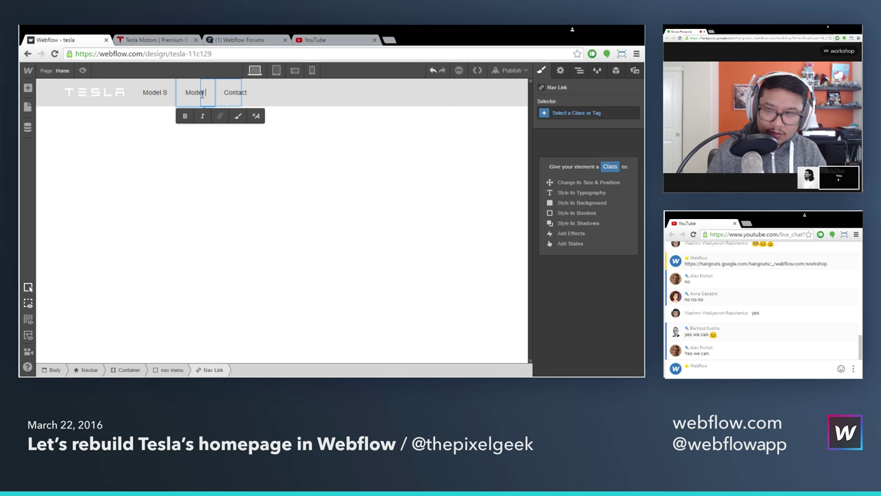
pyautogui.click(249, 93)
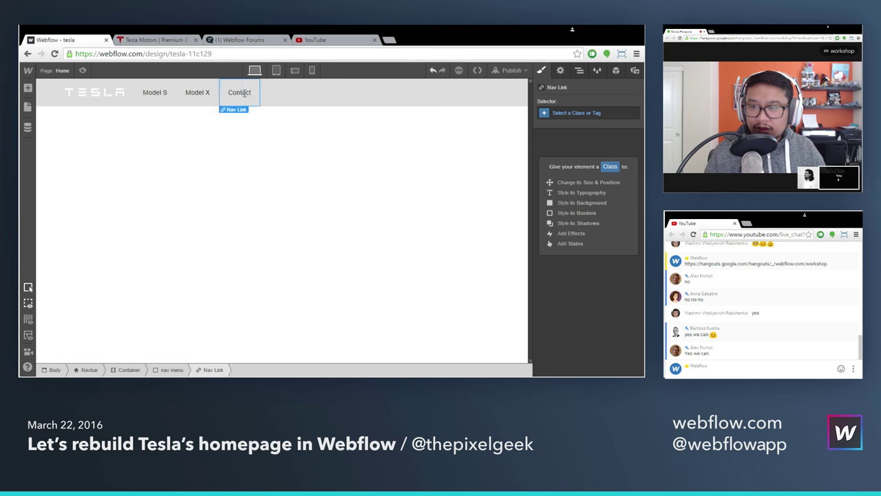
pyautogui.doubleClick(250, 92)
pyautogui.write('Model')
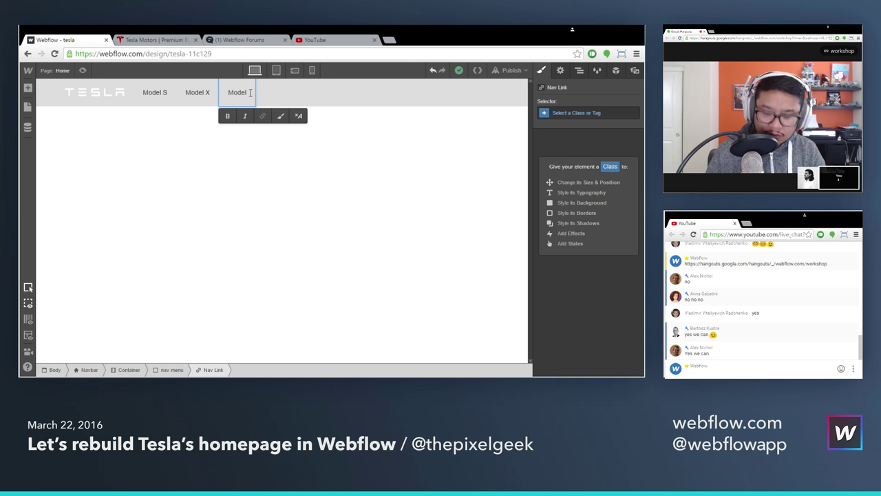
pyautogui.write(' 3')
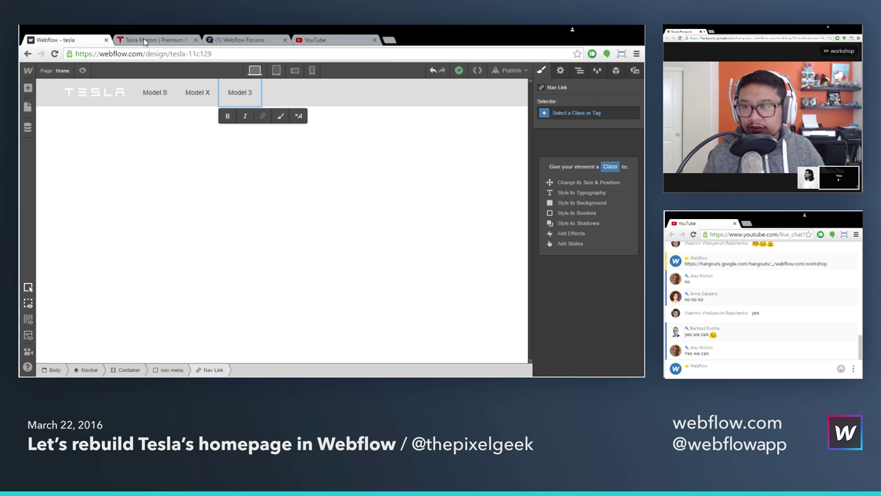
pyautogui.click(145, 40)
pyautogui.click(59, 40)
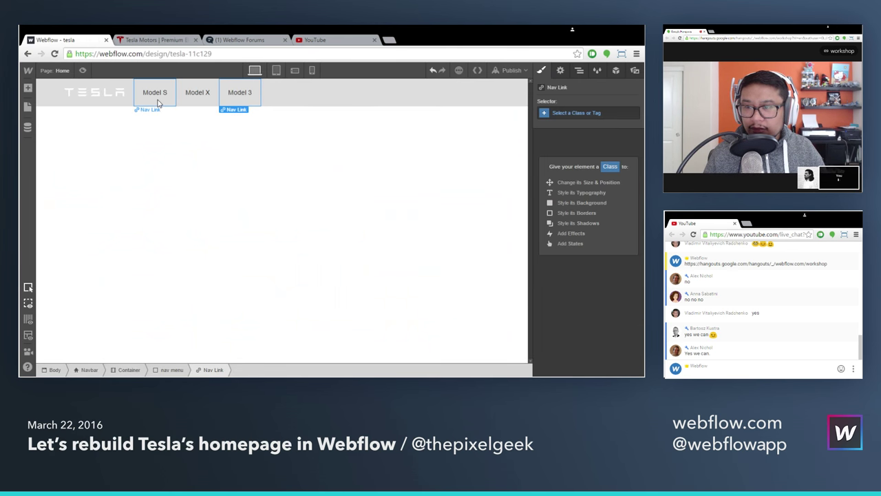
# Create a 'nav item' class on the Model S link.
pyautogui.click(157, 102)
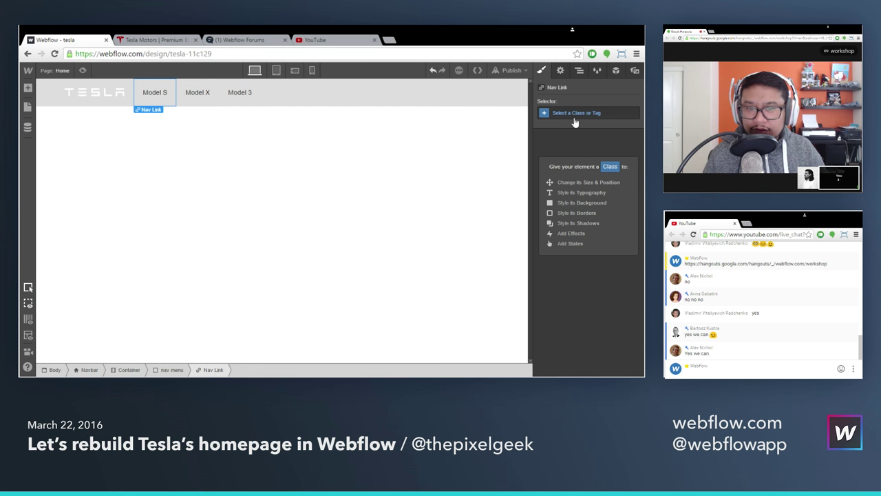
pyautogui.click(581, 111)
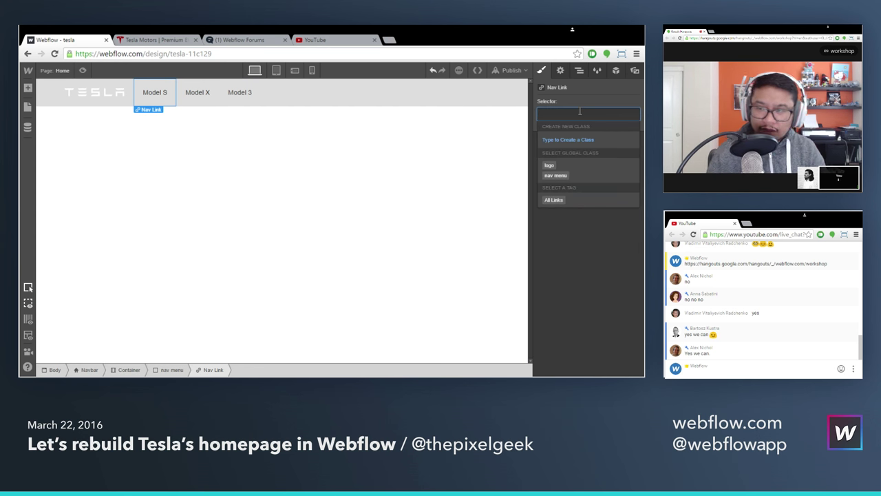
pyautogui.write('nav item')
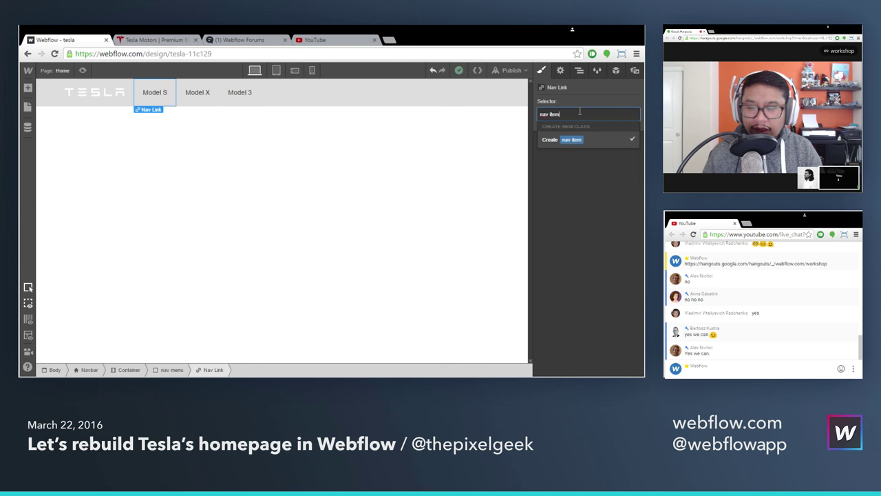
pyautogui.press('Return')
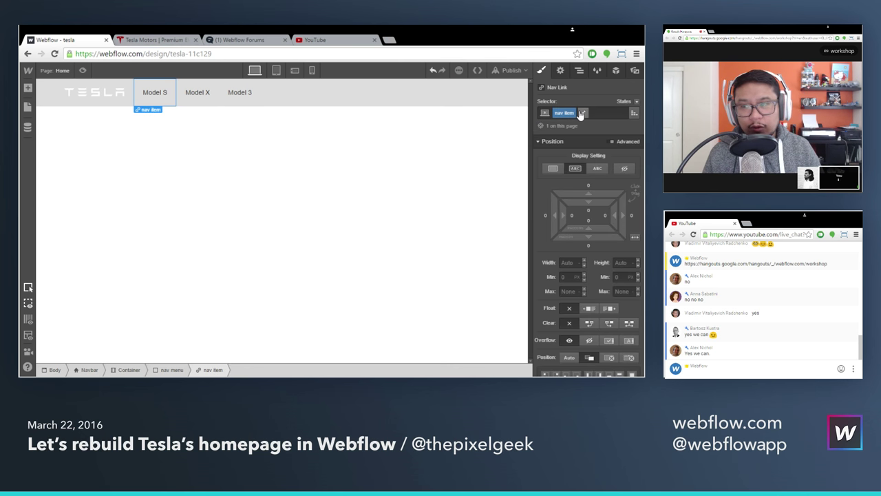
# Style the nav item class with white, uppercase 14 px text.
pyautogui.scroll(-4, 595, 276)
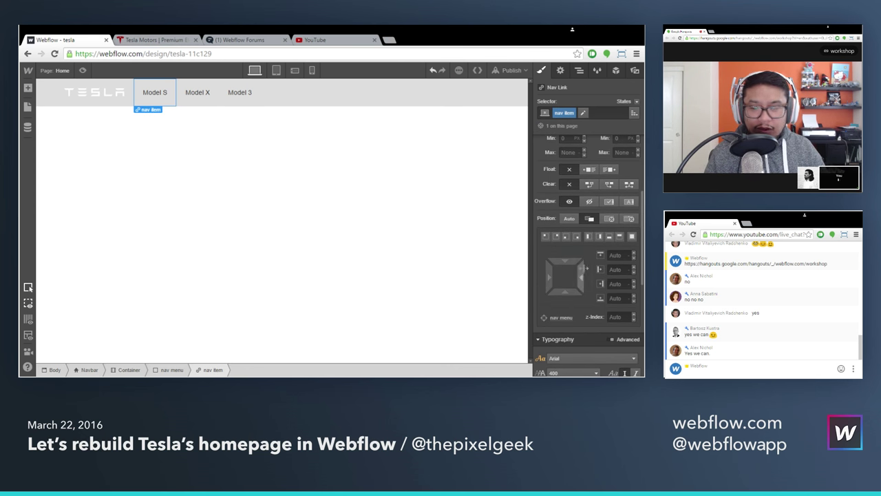
pyautogui.scroll(-5, 592, 280)
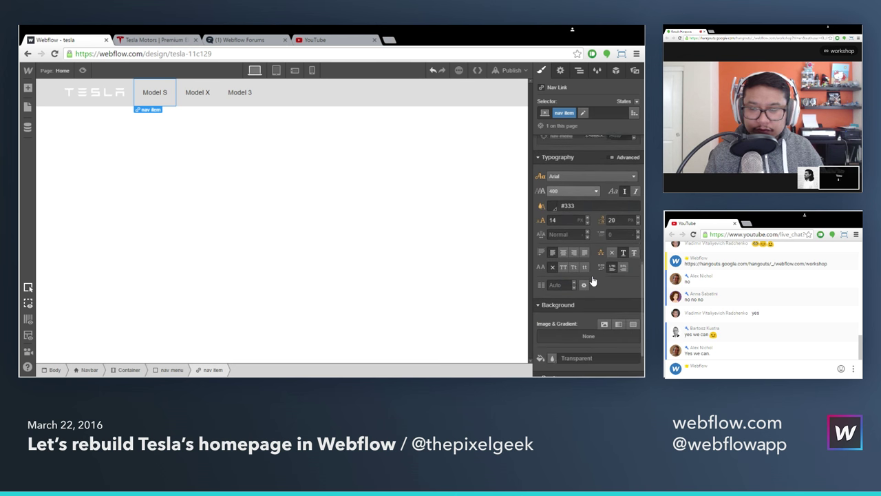
pyautogui.click(552, 203)
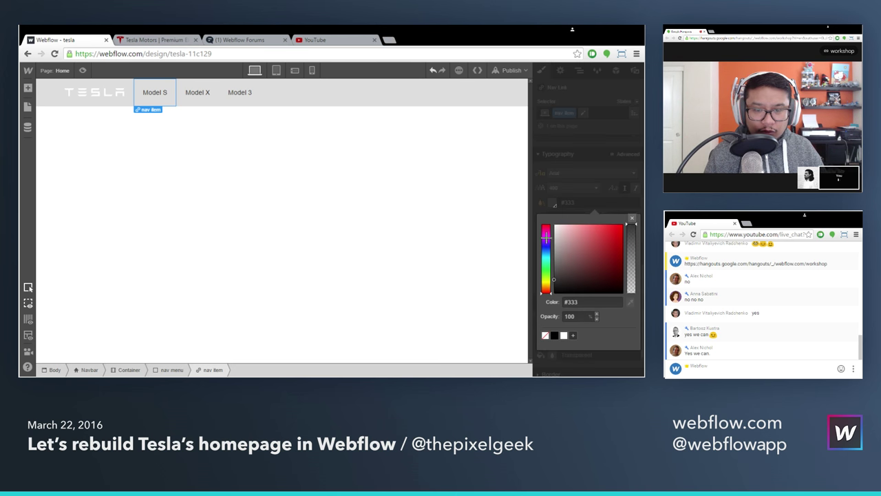
pyautogui.moveTo(557, 249); pyautogui.dragTo(531, 203)
pyautogui.click(632, 219)
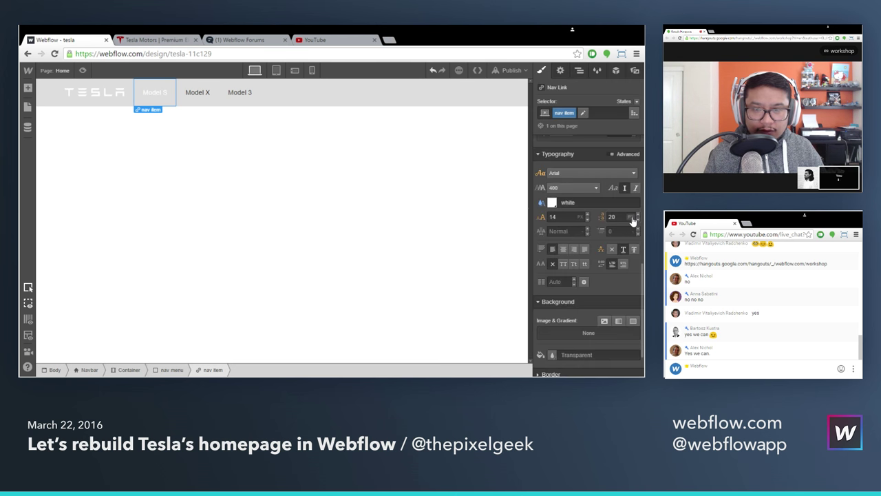
pyautogui.click(140, 40)
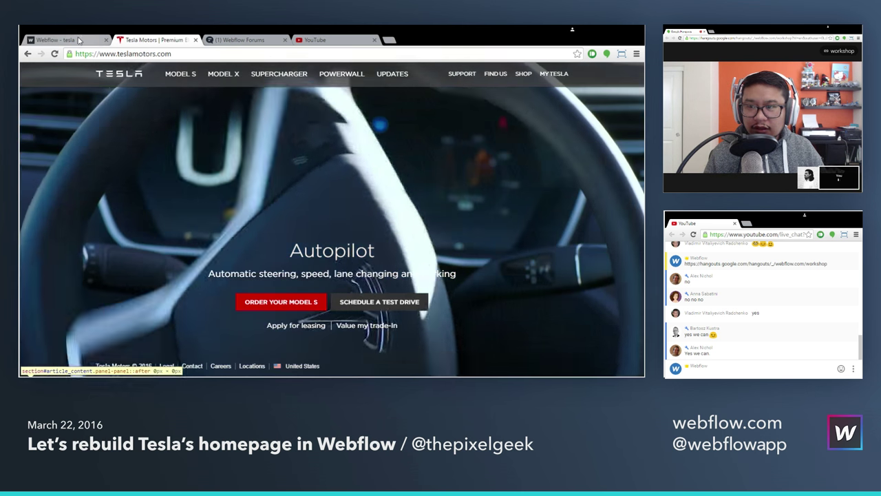
pyautogui.click(78, 40)
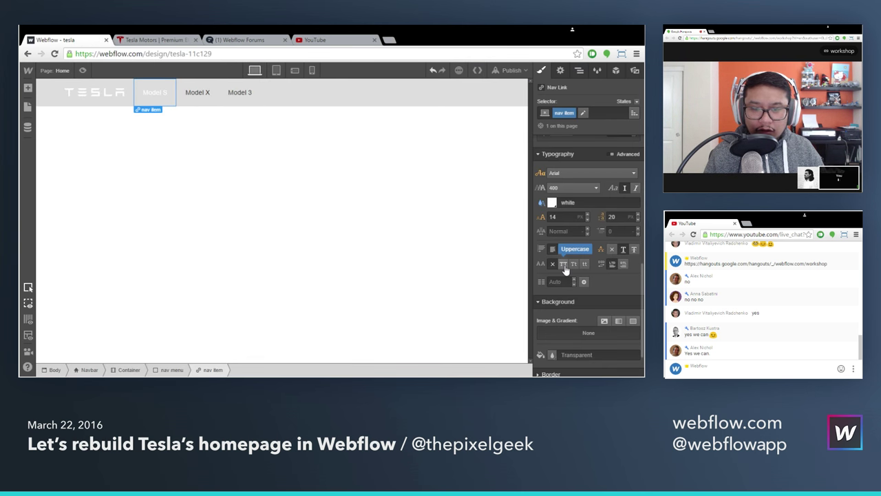
pyautogui.click(564, 267)
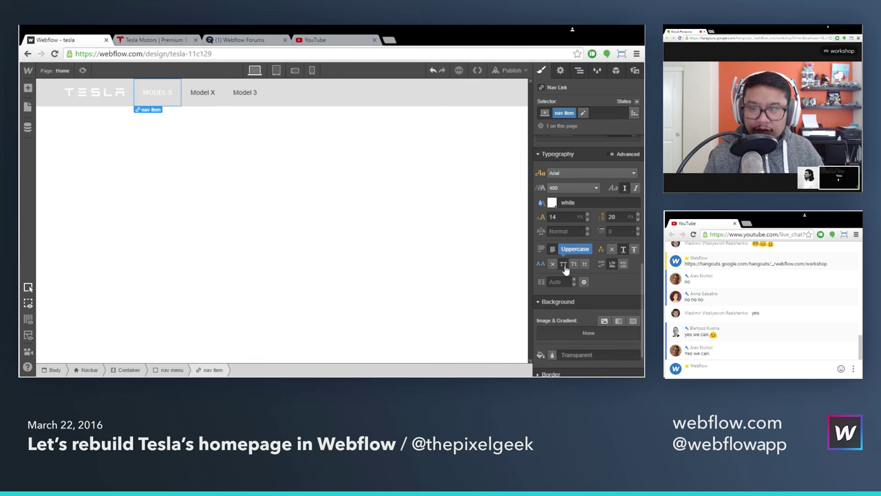
pyautogui.click(563, 216)
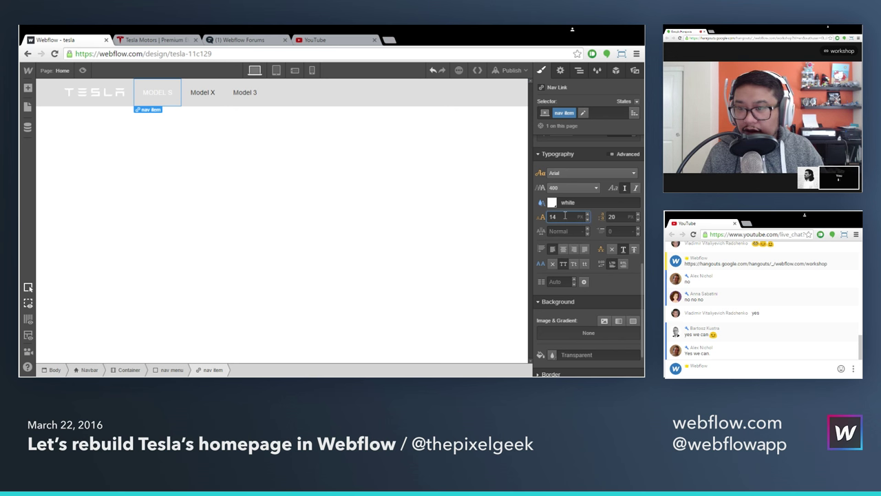
pyautogui.press('Down')
pyautogui.press('Down')
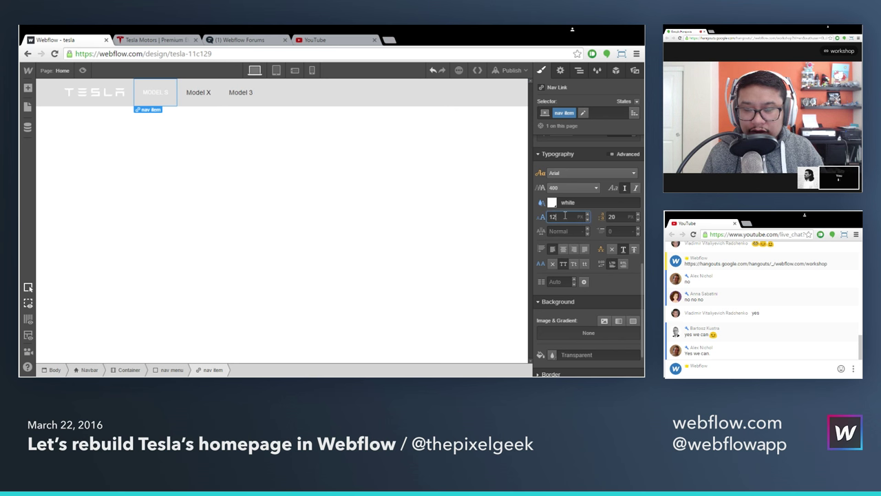
pyautogui.press('Up')
pyautogui.press('Up')
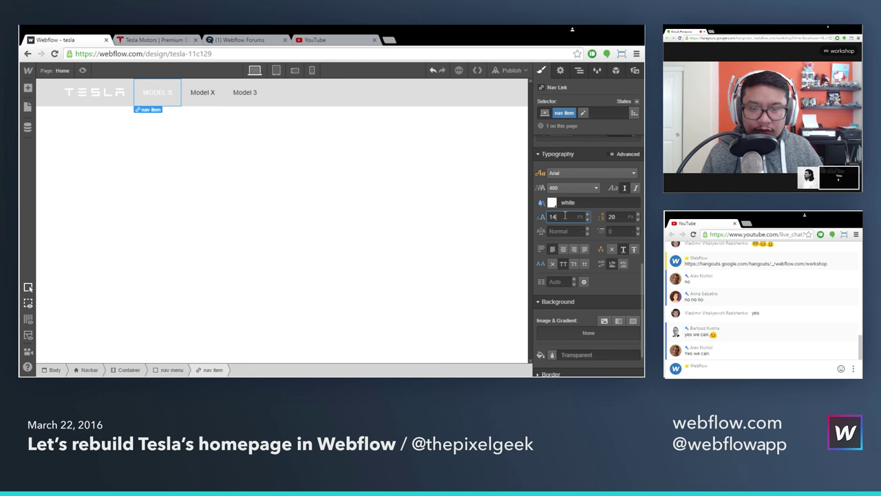
# Apply the existing nav item class to the Model X and Model 3 links.
pyautogui.click(213, 104)
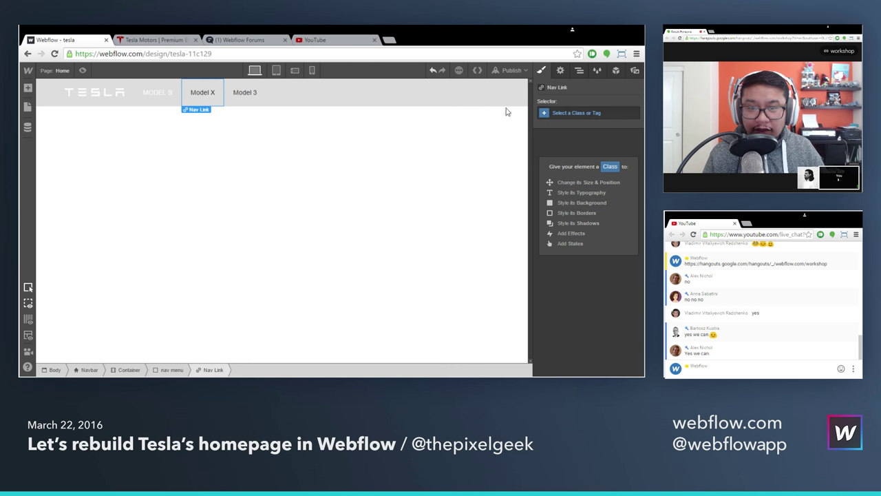
pyautogui.click(586, 112)
pyautogui.write('nav')
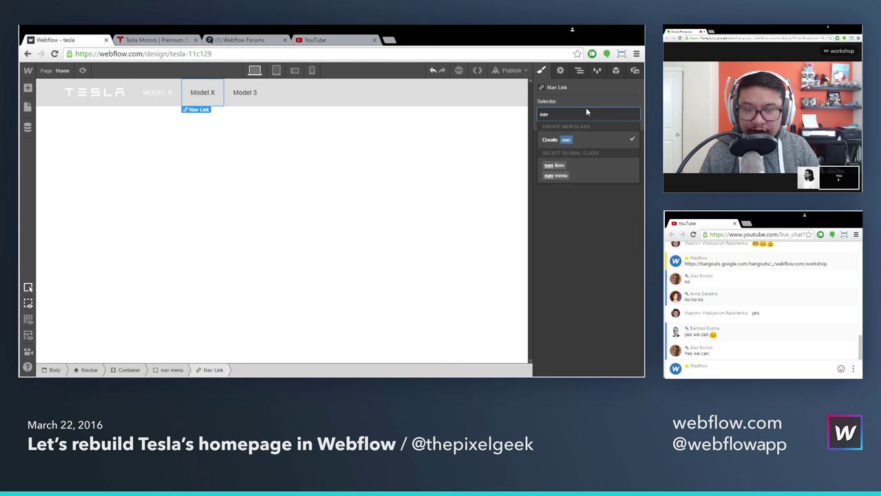
pyautogui.press('Down')
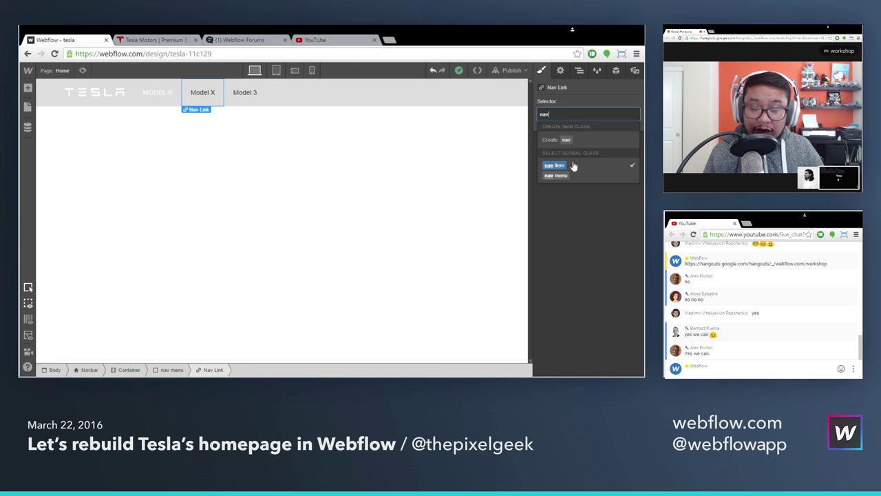
pyautogui.click(573, 166)
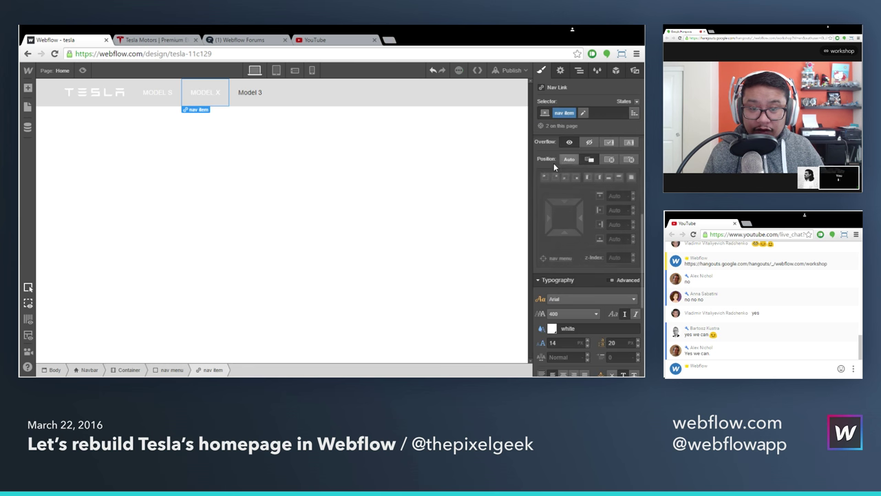
pyautogui.click(251, 95)
pyautogui.click(591, 114)
pyautogui.write('nav')
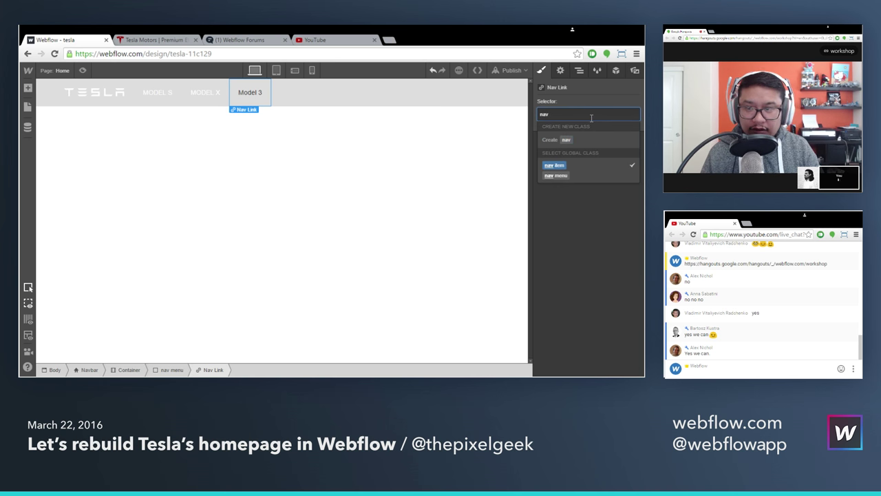
pyautogui.press('Return')
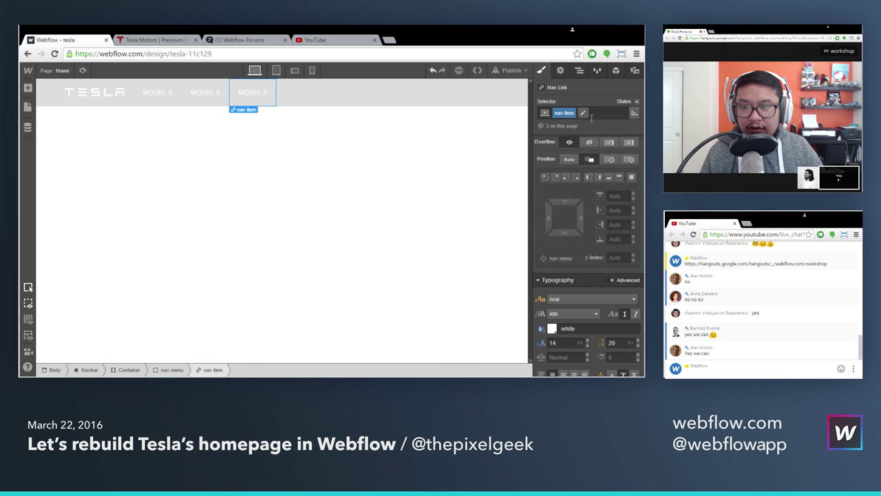
pyautogui.click(157, 42)
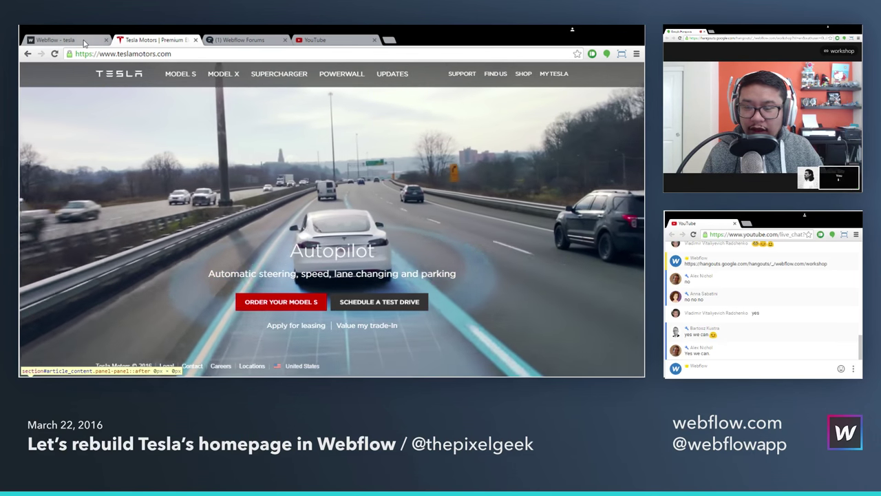
# Select the Navbar in the Navigator and create a 'nav bar' class for it.
pyautogui.click(84, 43)
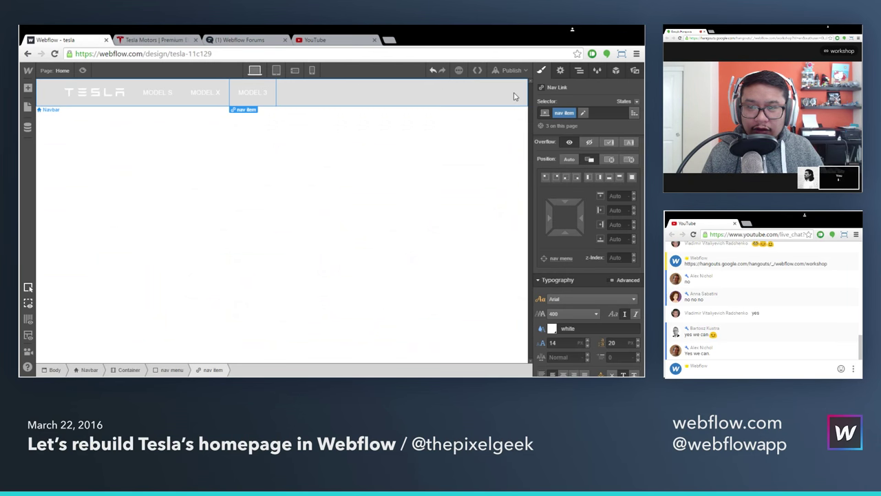
pyautogui.click(579, 70)
pyautogui.click(579, 113)
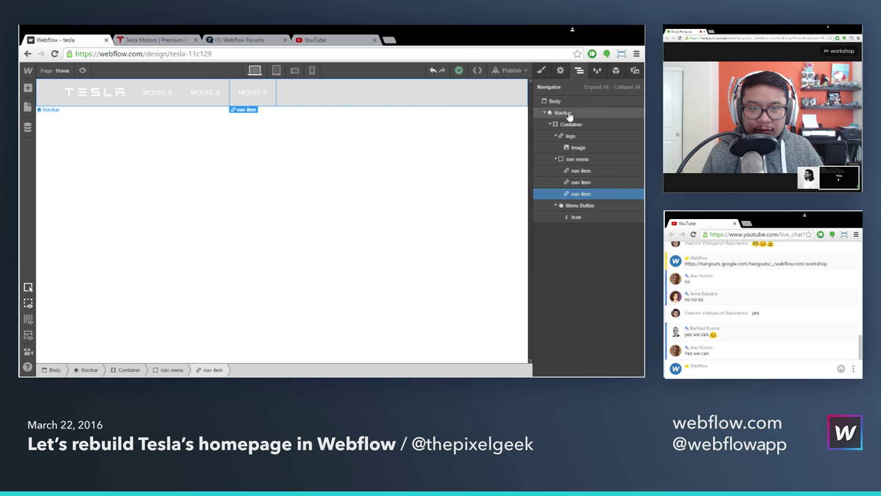
pyautogui.click(541, 71)
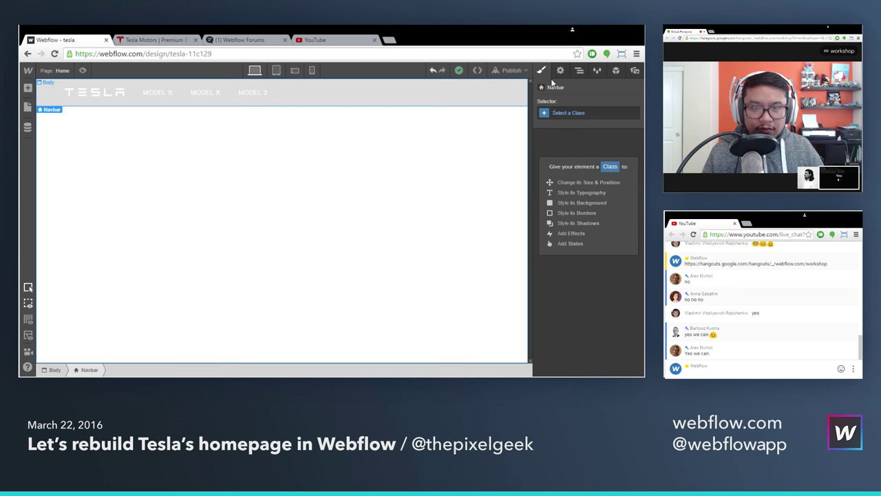
pyautogui.click(559, 114)
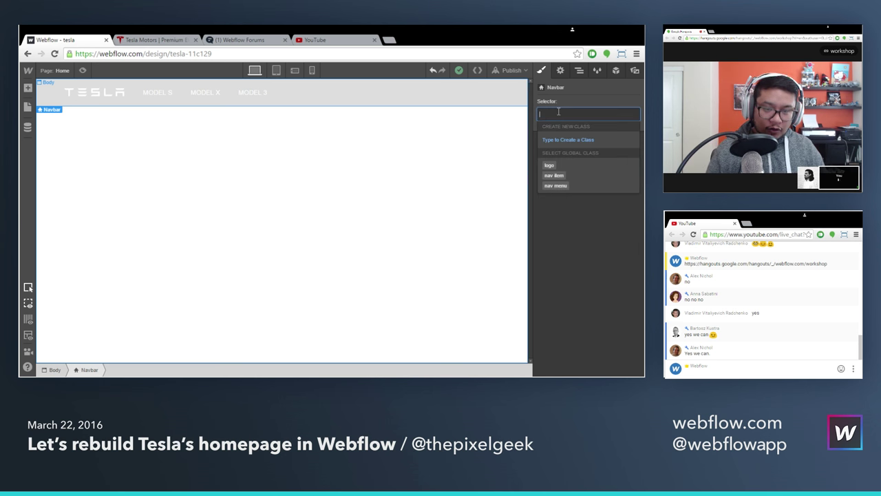
pyautogui.write('nav bar')
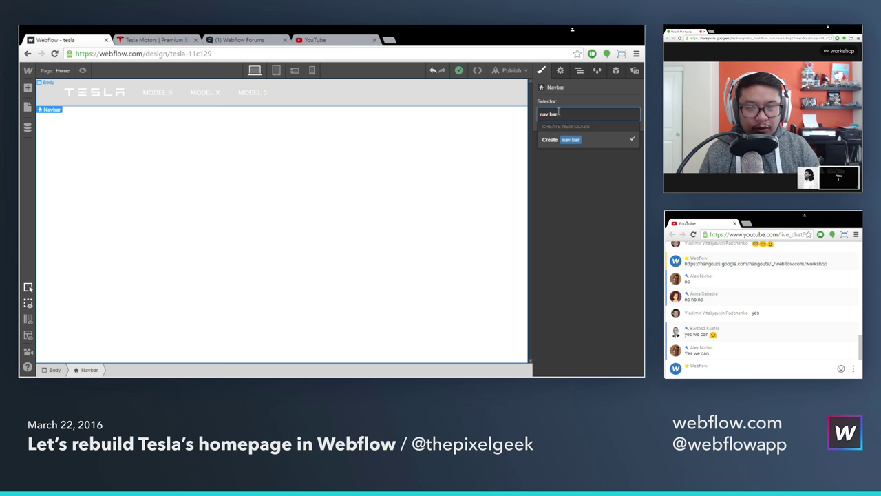
pyautogui.press('Return')
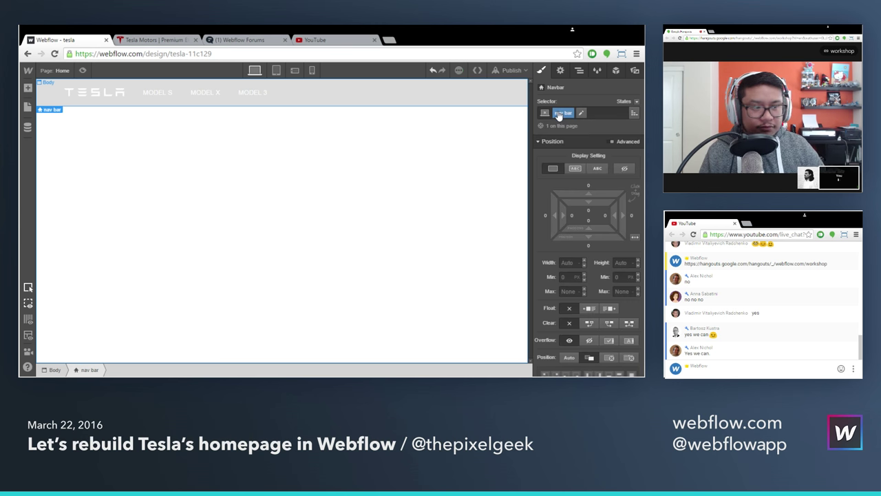
# Set the nav bar background to grey #666 at 50% opacity.
pyautogui.scroll(-1, 600, 313)
pyautogui.scroll(-6, 600, 313)
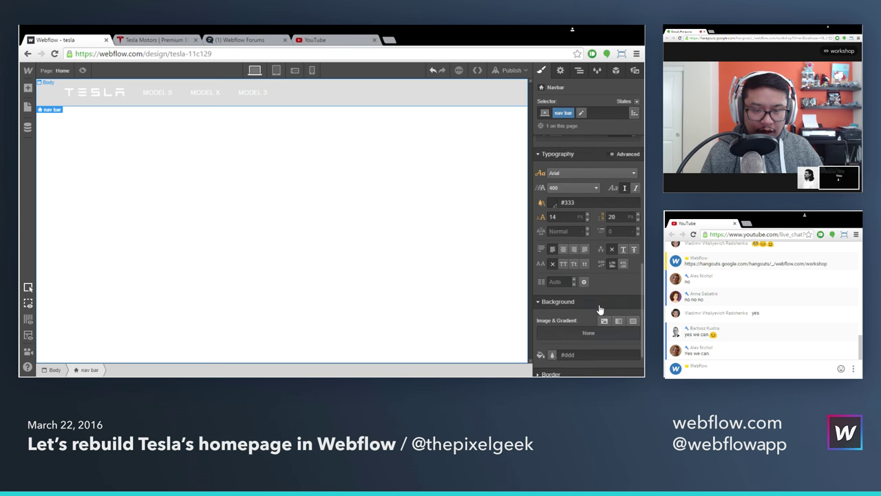
pyautogui.click(552, 311)
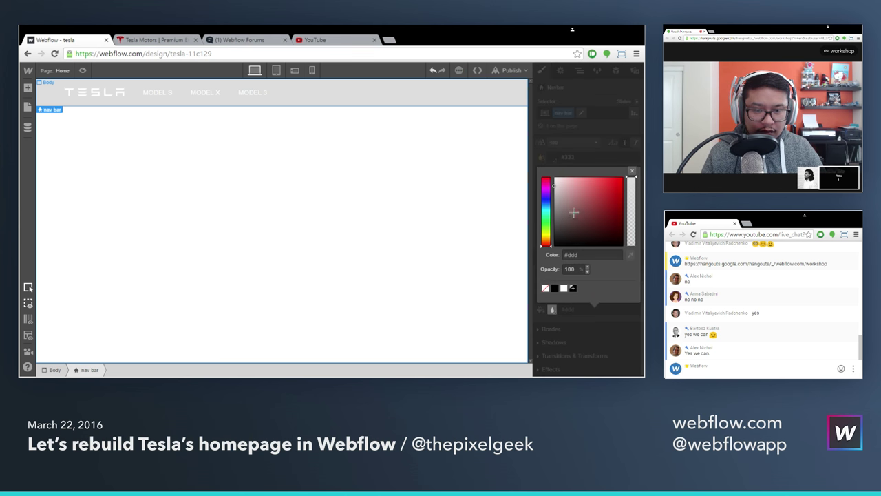
pyautogui.moveTo(574, 213); pyautogui.dragTo(526, 218)
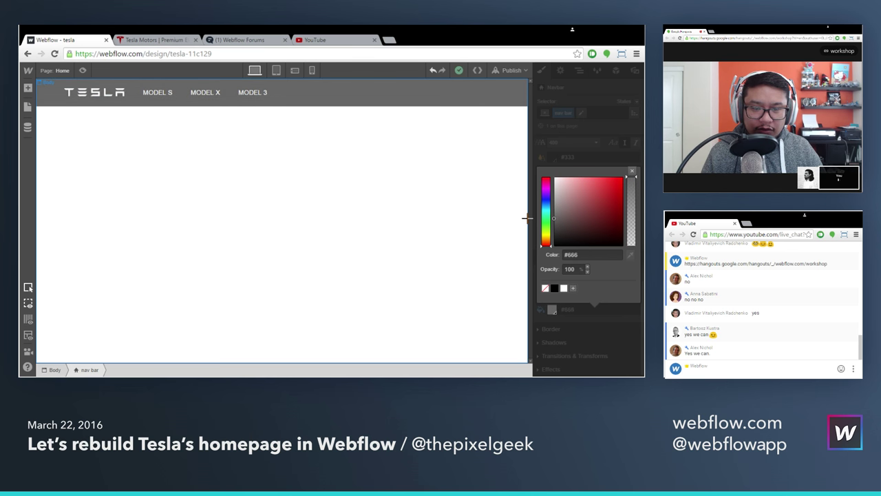
pyautogui.doubleClick(569, 269)
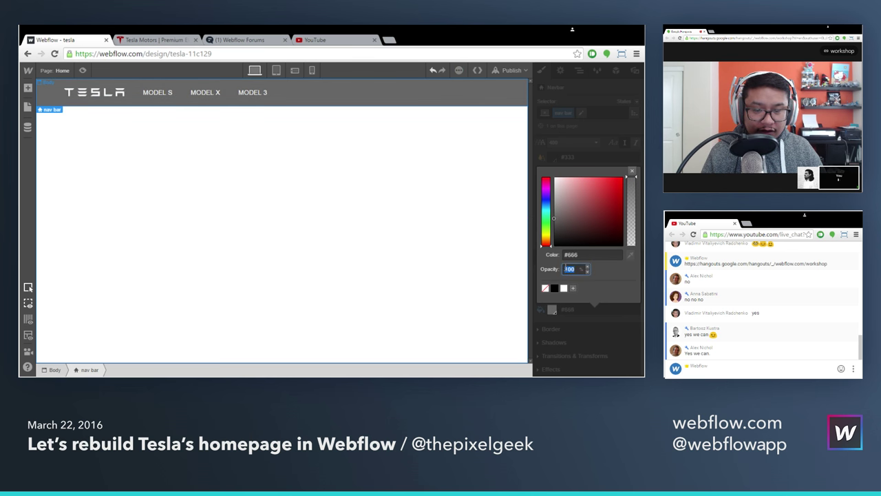
pyautogui.write('50')
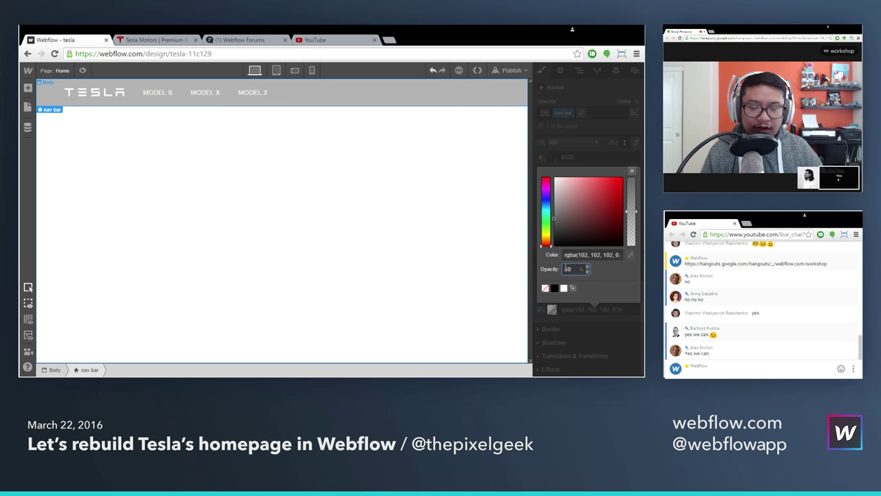
pyautogui.click(632, 173)
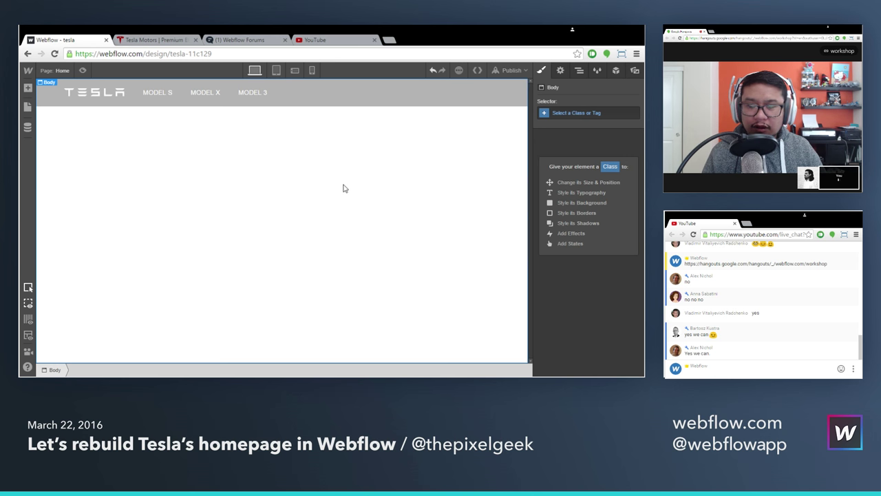
# Check the Tesla Motors tab, then return to Webflow and press A for Add Element.
pyautogui.click(140, 41)
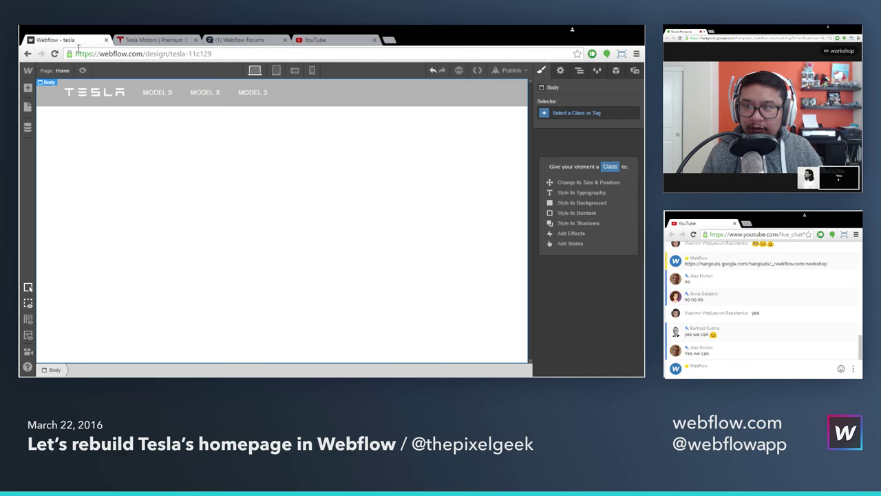
pyautogui.click(59, 40)
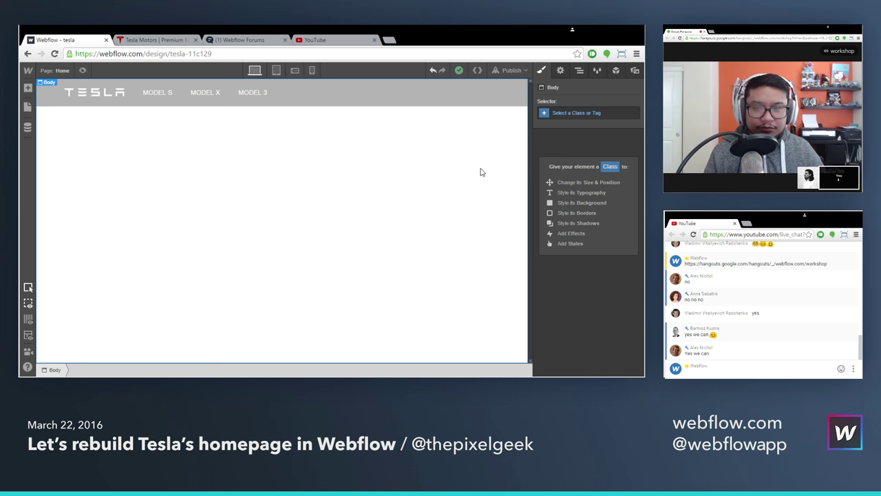
pyautogui.press('a')
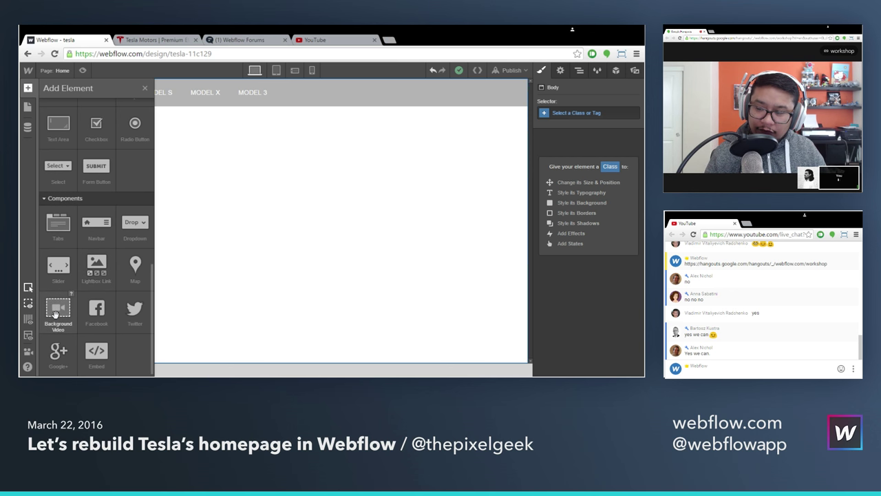
# Drop a Background Video component onto the page and move its upload settings panel aside.
pyautogui.moveTo(56, 314); pyautogui.dragTo(434, 237)
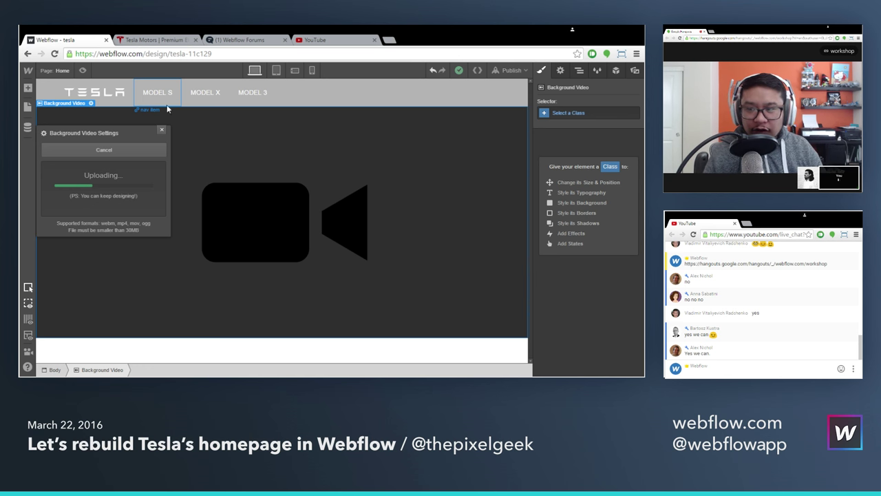
pyautogui.moveTo(129, 132); pyautogui.dragTo(173, 195)
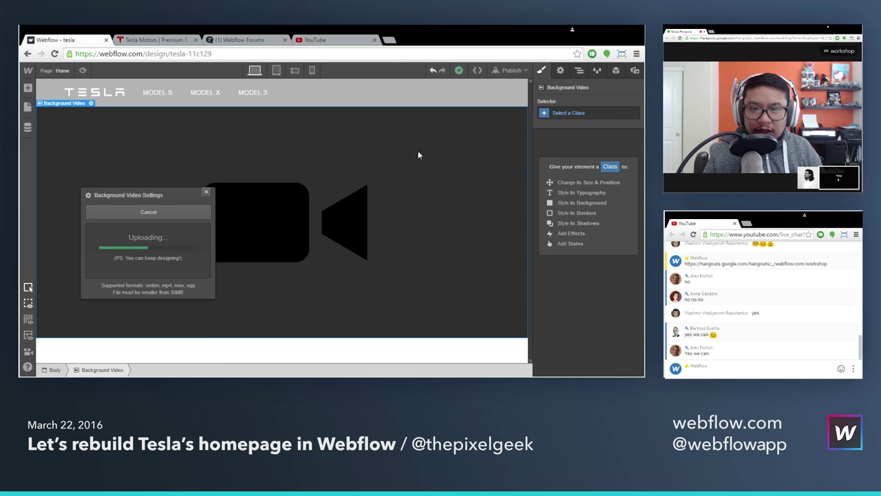
# Create and apply a 'bg video' class to the Background Video.
pyautogui.click(580, 113)
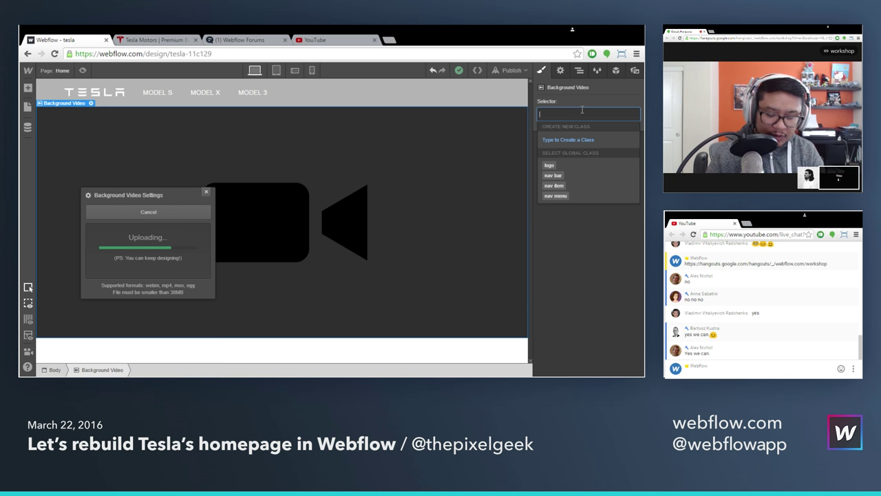
pyautogui.write('bg v')
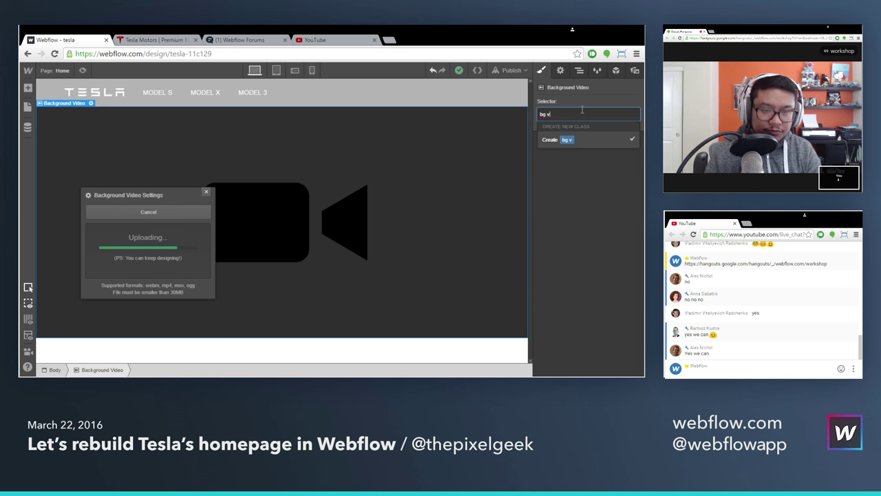
pyautogui.write('ideo')
pyautogui.press('Return')
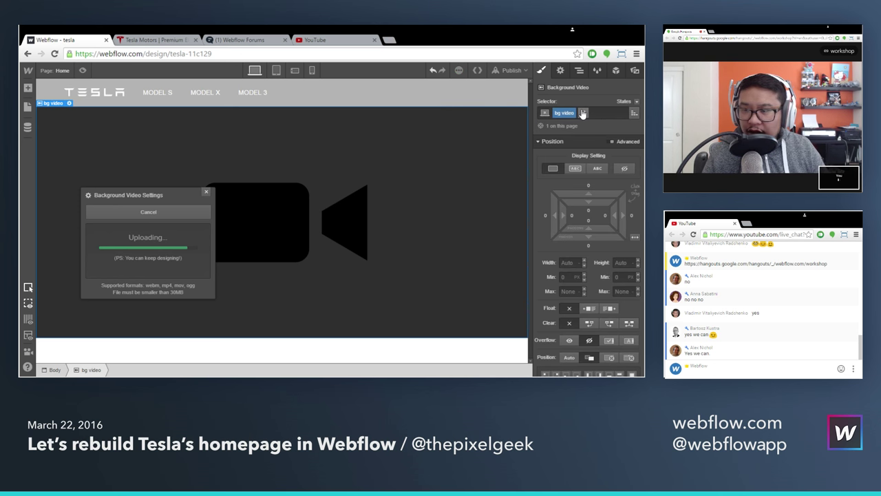
pyautogui.scroll(-3, 595, 249)
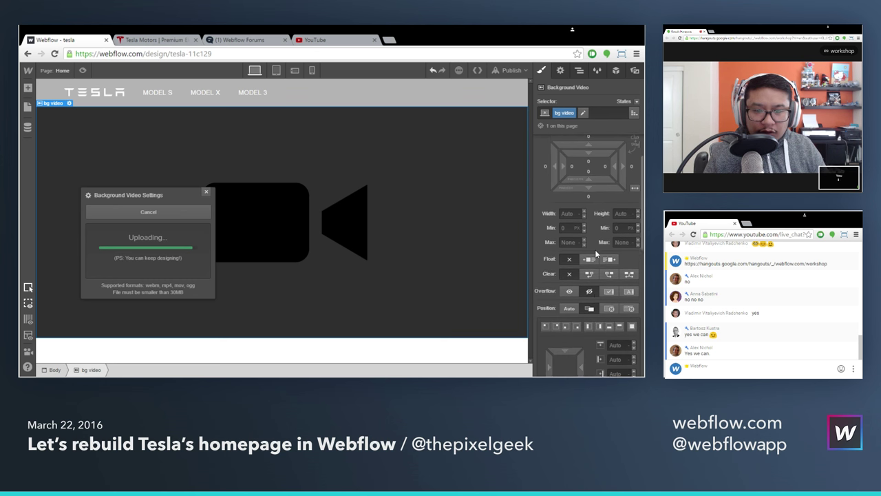
pyautogui.scroll(-2, 595, 250)
pyautogui.scroll(5, 598, 257)
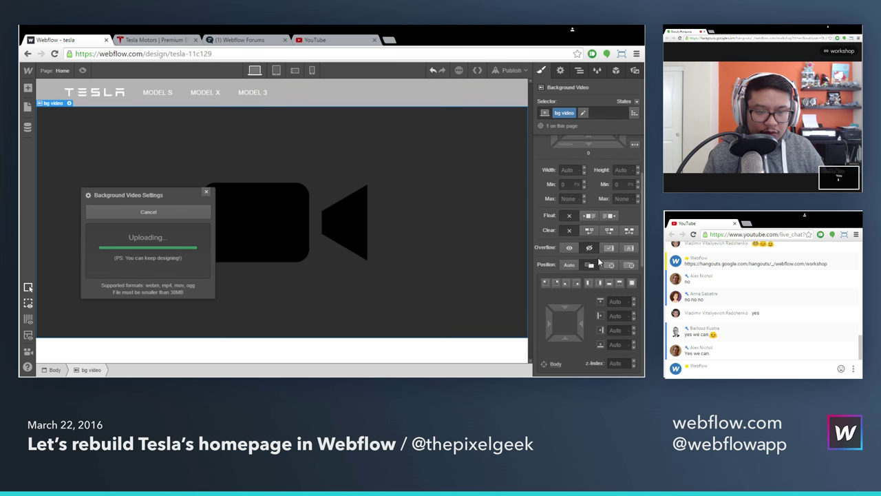
pyautogui.scroll(1, 599, 261)
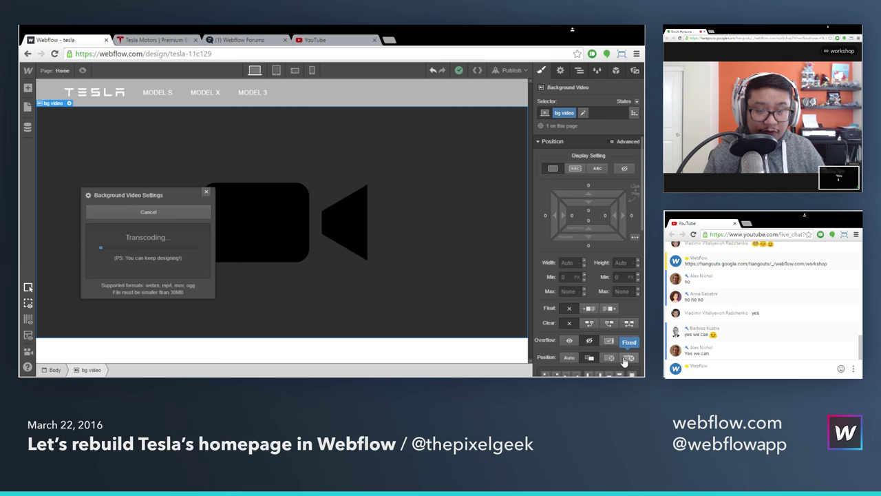
# Make the bg video fixed-position with width 100% and height 100vh.
pyautogui.click(628, 358)
pyautogui.click(569, 263)
pyautogui.scroll(-2, 569, 265)
pyautogui.write('100')
pyautogui.press('Tab')
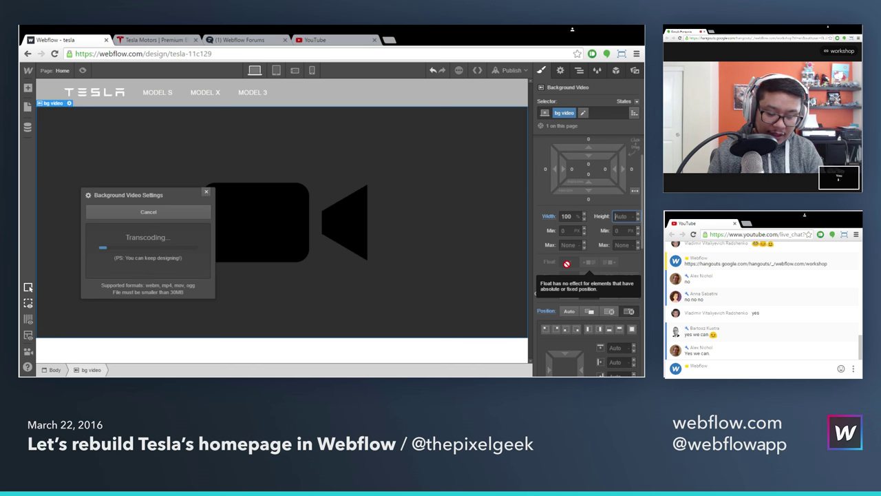
pyautogui.write('100')
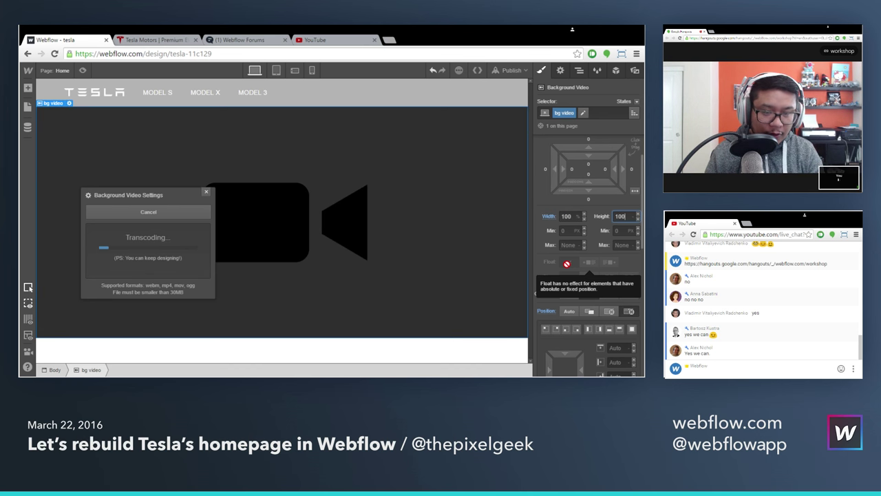
pyautogui.write('vh')
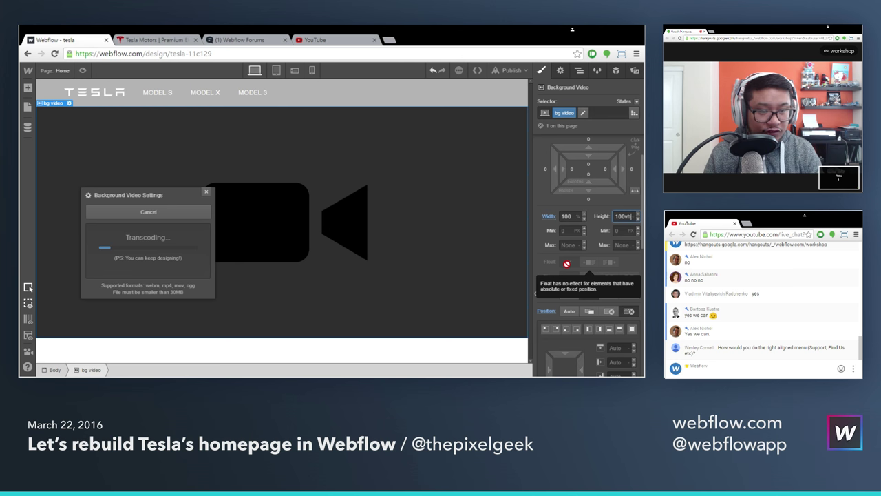
pyautogui.press('Return')
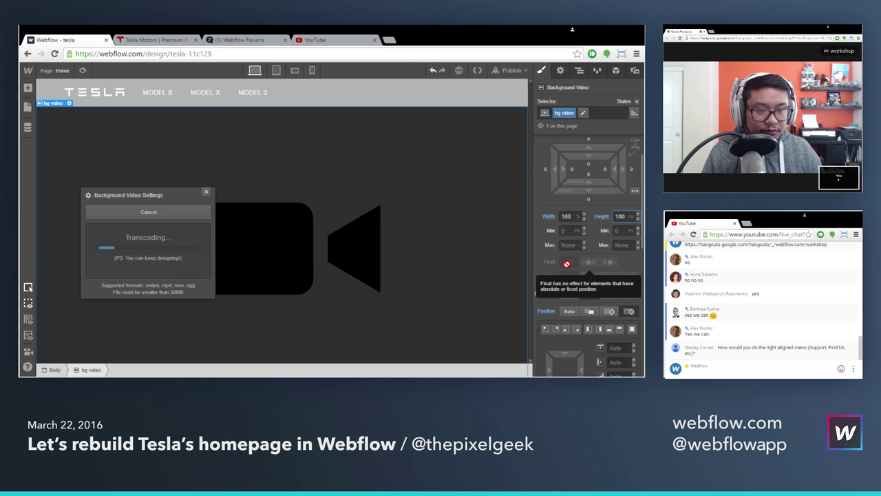
# Apply the Full position preset and set the bg video's z-index to -1.
pyautogui.scroll(-1, 610, 208)
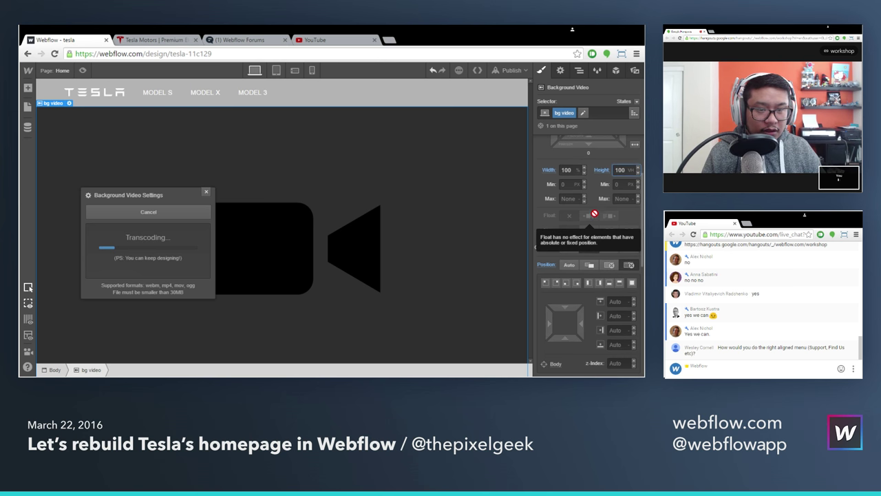
pyautogui.scroll(-2, 596, 227)
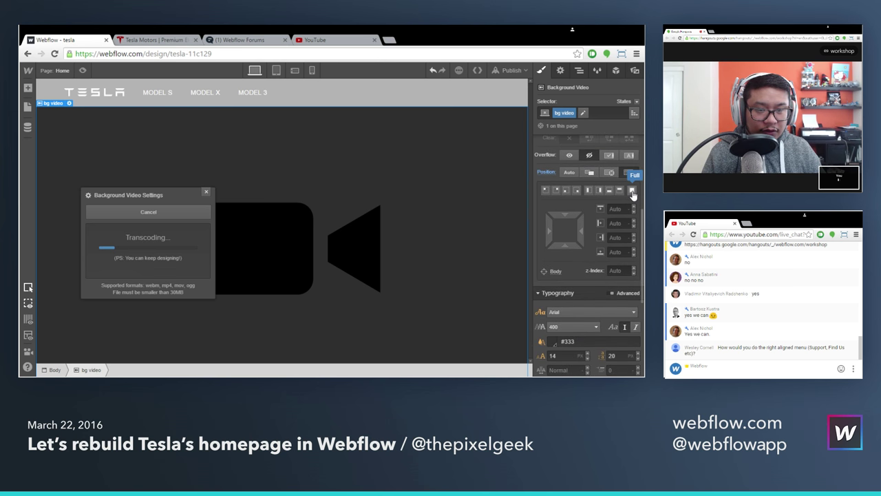
pyautogui.click(633, 192)
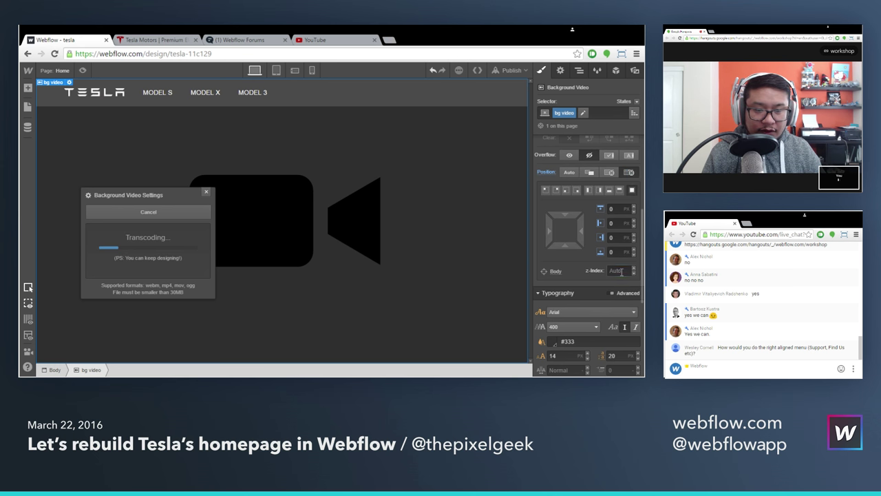
pyautogui.click(622, 272)
pyautogui.write('-1')
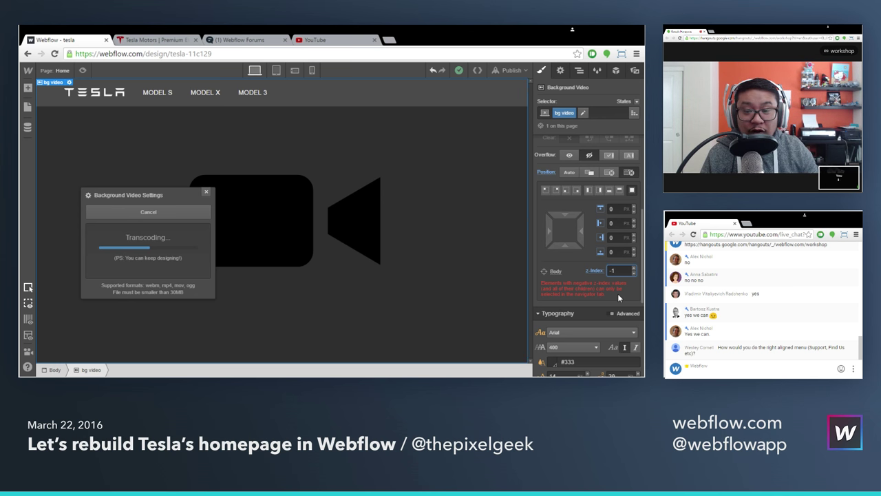
# Commit the -1 z-index and close the Background Video Settings dialog.
pyautogui.click(452, 188)
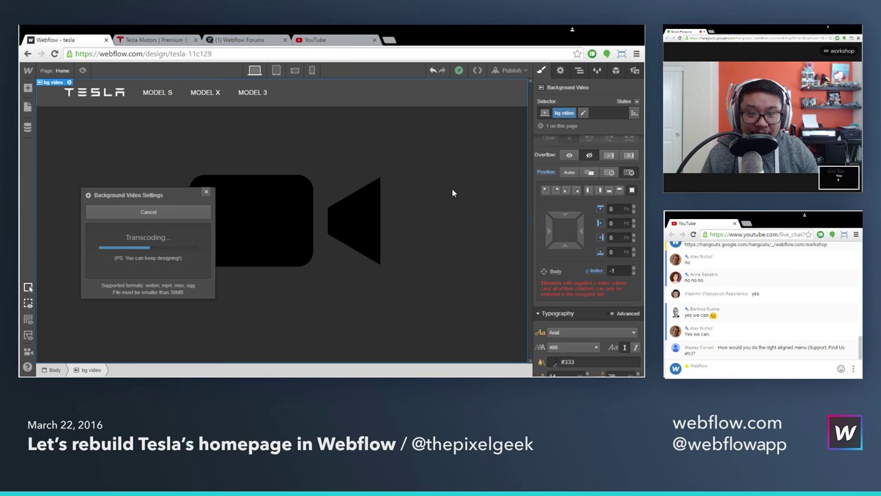
pyautogui.click(386, 146)
pyautogui.click(579, 70)
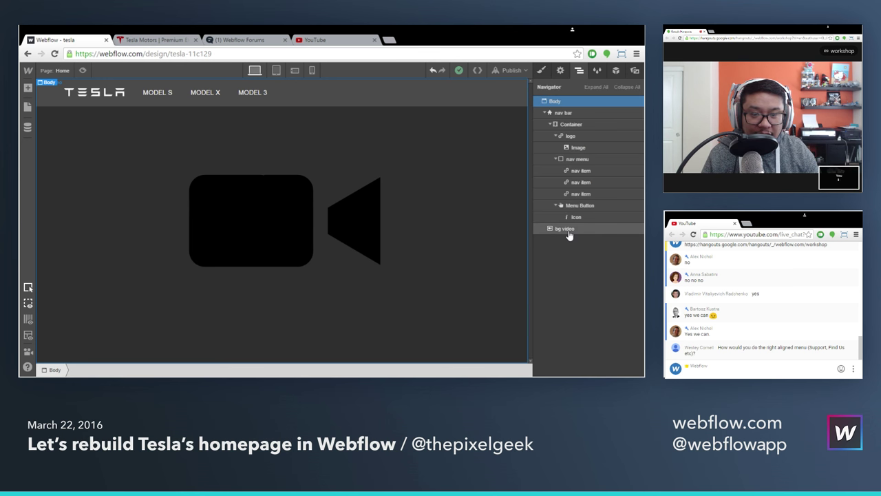
pyautogui.click(541, 71)
# Select the bg video element from the Navigator and show its styles.
pyautogui.click(463, 93)
pyautogui.click(148, 197)
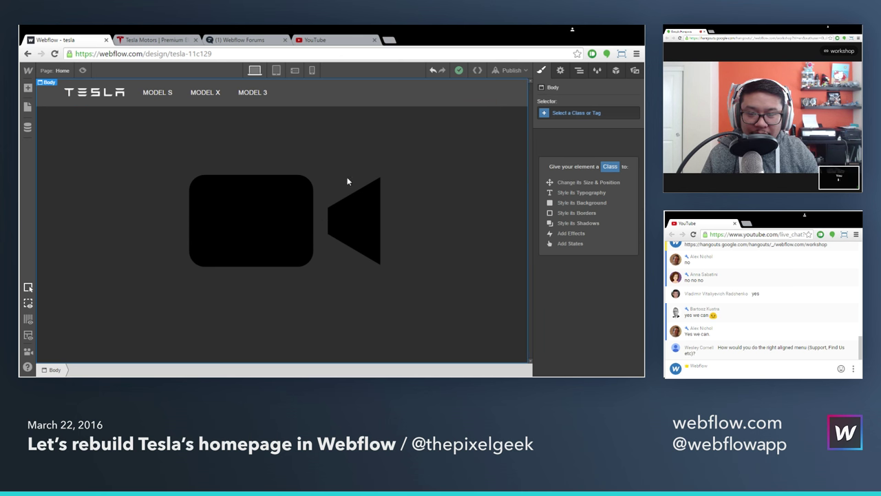
pyautogui.click(579, 70)
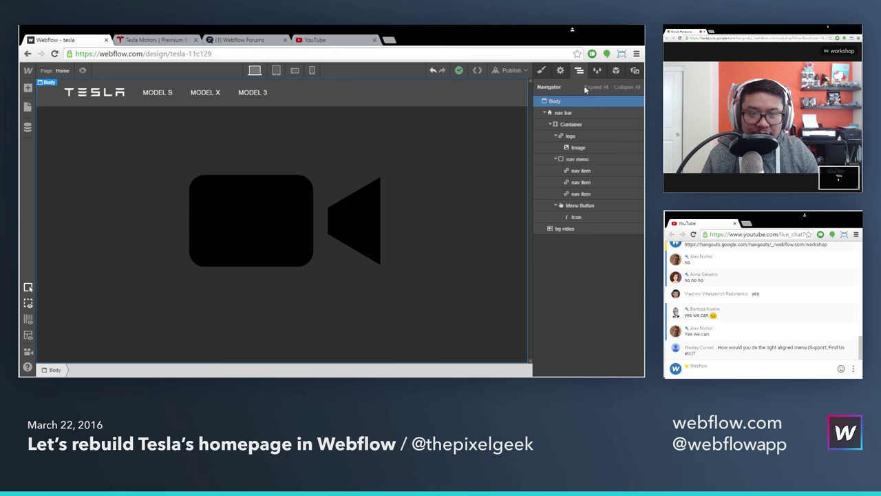
pyautogui.click(570, 234)
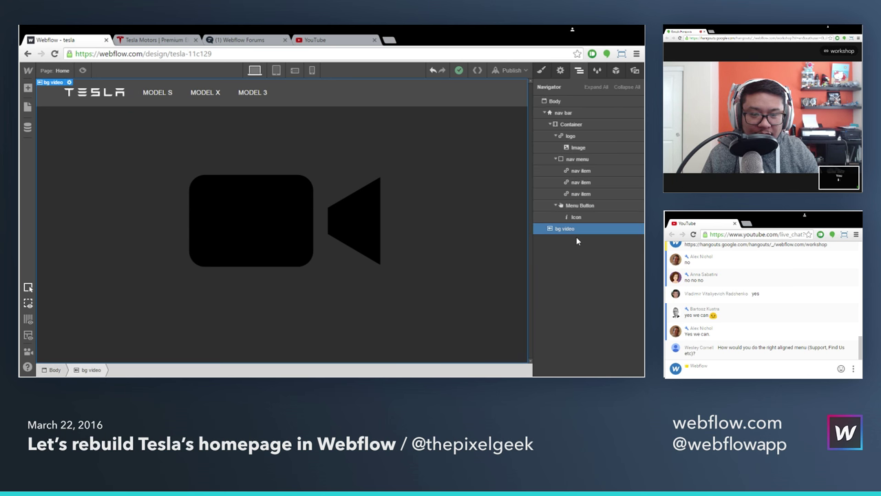
pyautogui.click(542, 71)
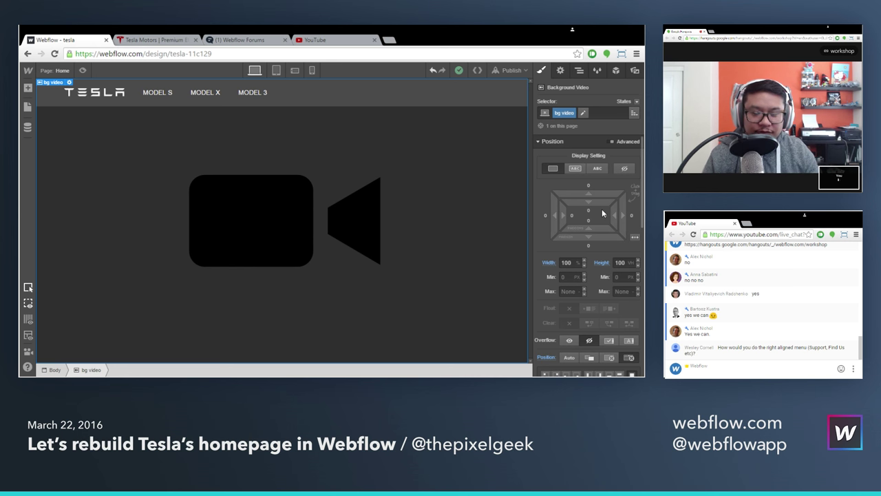
# Check the background video's transcoding in Settings, then view the live Tesla homepage for reference.
pyautogui.click(560, 71)
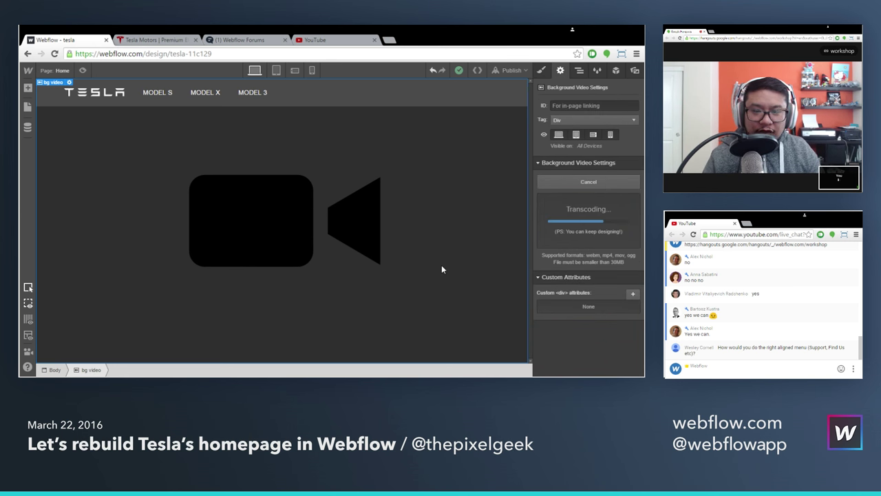
pyautogui.click(438, 203)
pyautogui.click(136, 41)
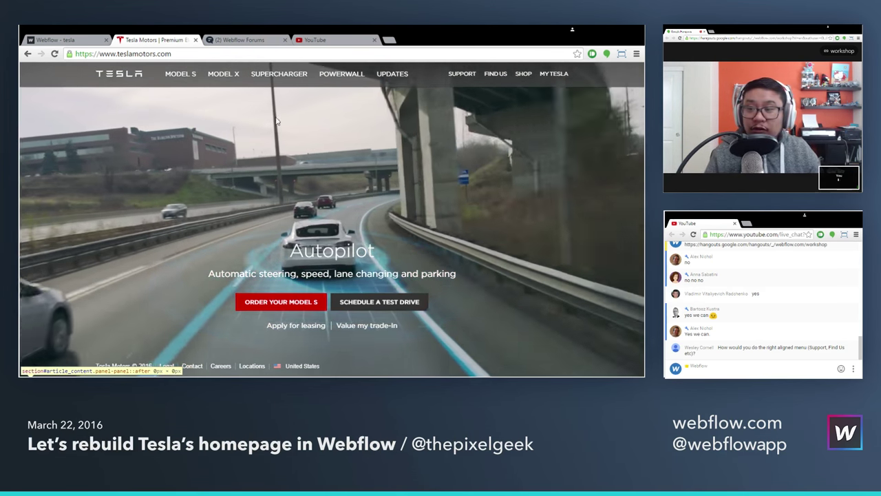
# Back in the Webflow designer, select the nav menu and nav bar Container in the Navigator.
pyautogui.click(61, 40)
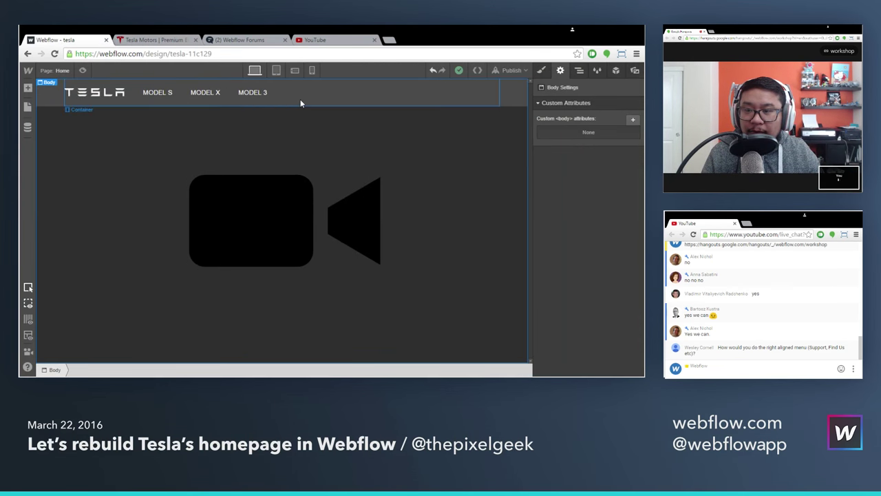
pyautogui.click(269, 98)
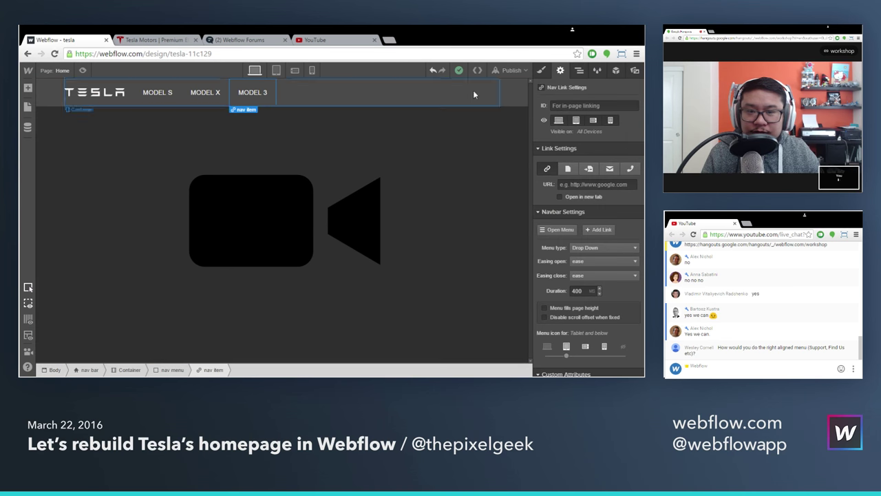
pyautogui.click(579, 71)
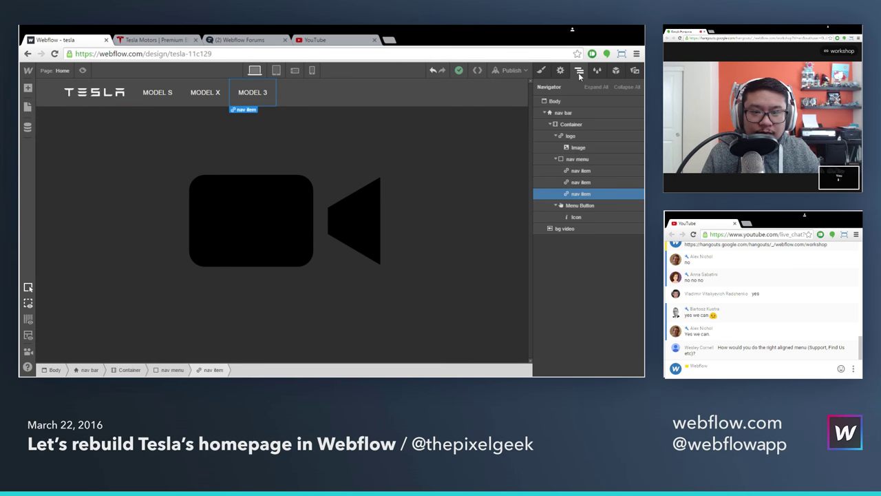
pyautogui.click(578, 161)
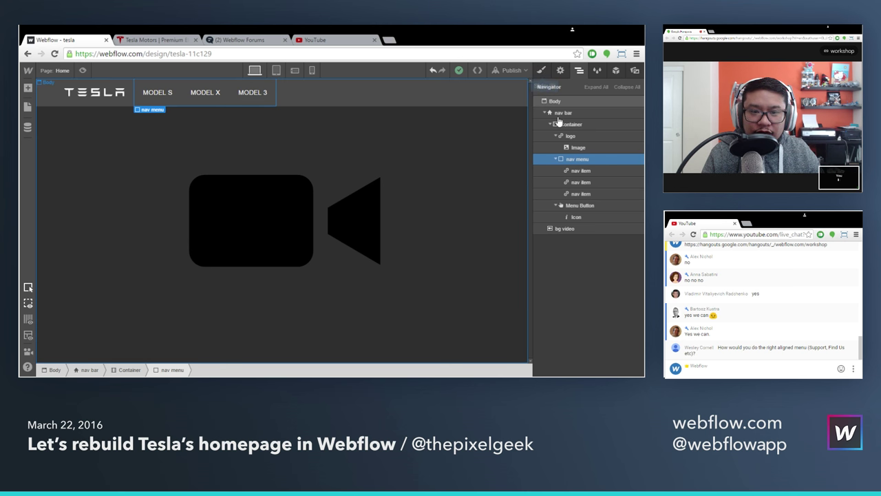
pyautogui.press('a')
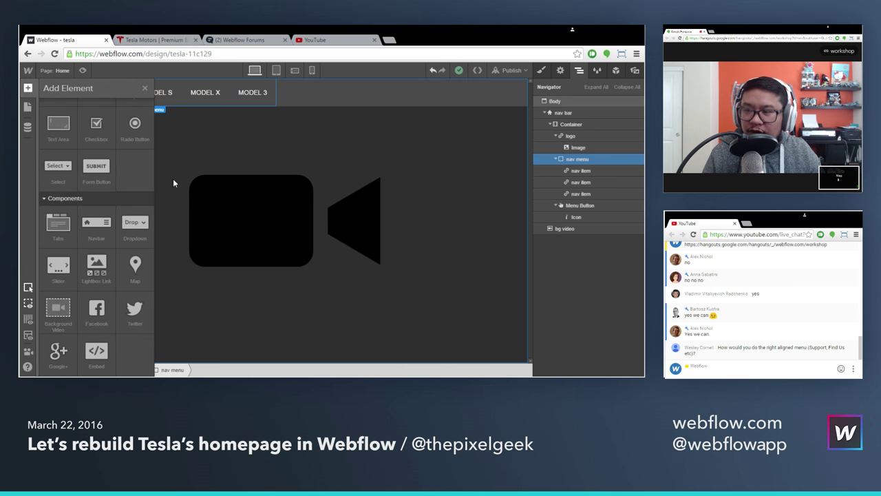
pyautogui.scroll(8, 103, 220)
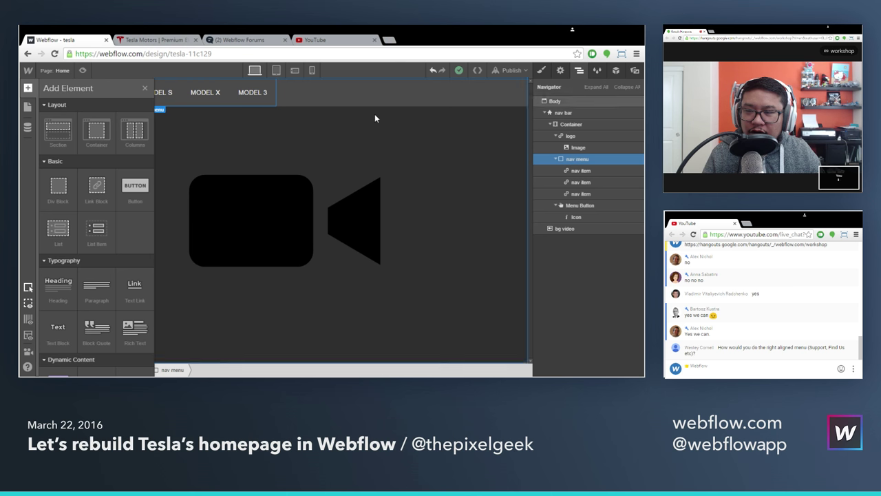
pyautogui.click(351, 100)
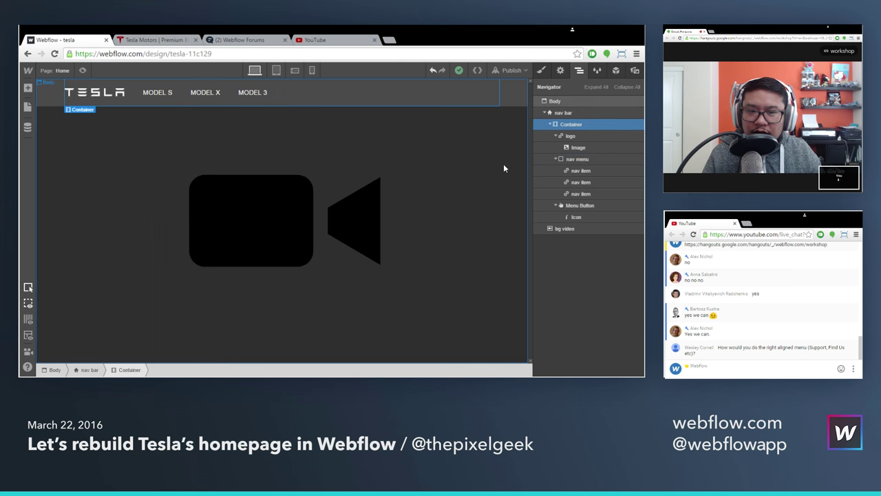
pyautogui.click(577, 159)
# Set the nav menu's width to 75%.
pyautogui.press('s')
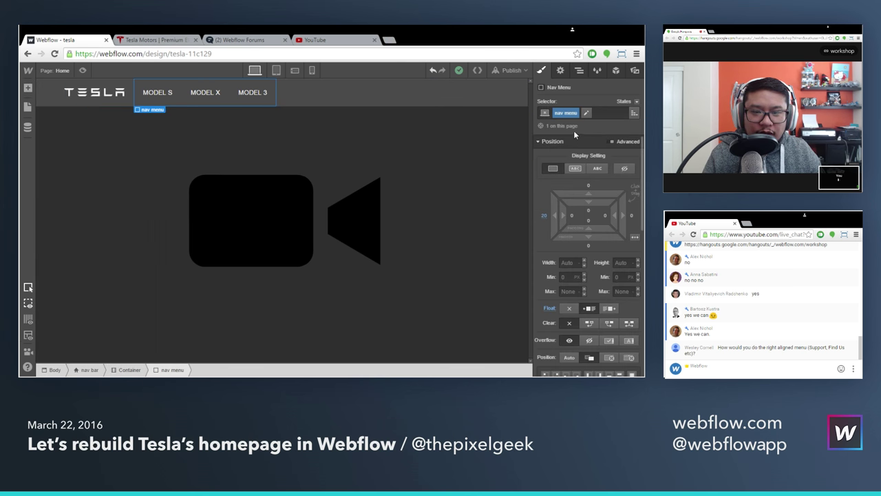
pyautogui.write('100')
pyautogui.press('Return')
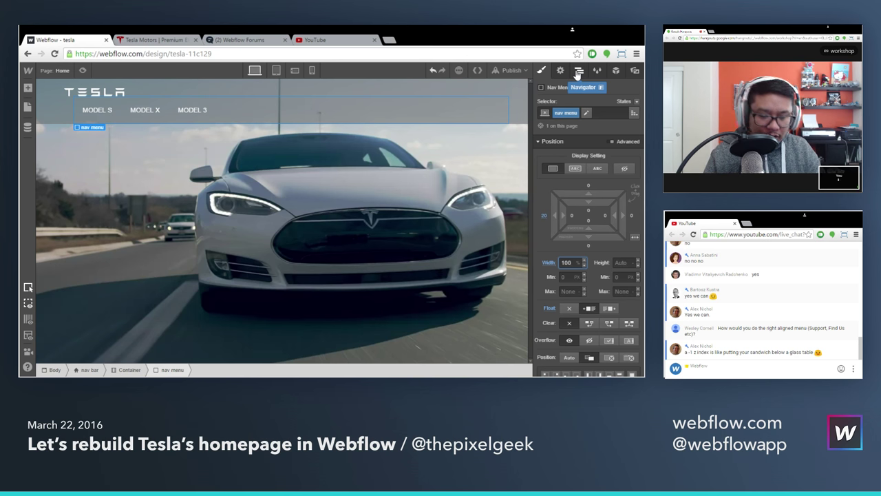
pyautogui.press('BackSpace')
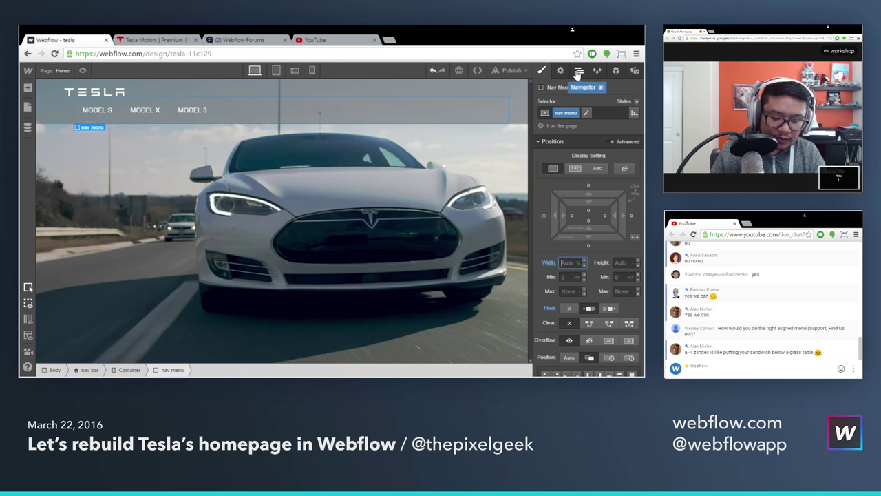
pyautogui.write('75')
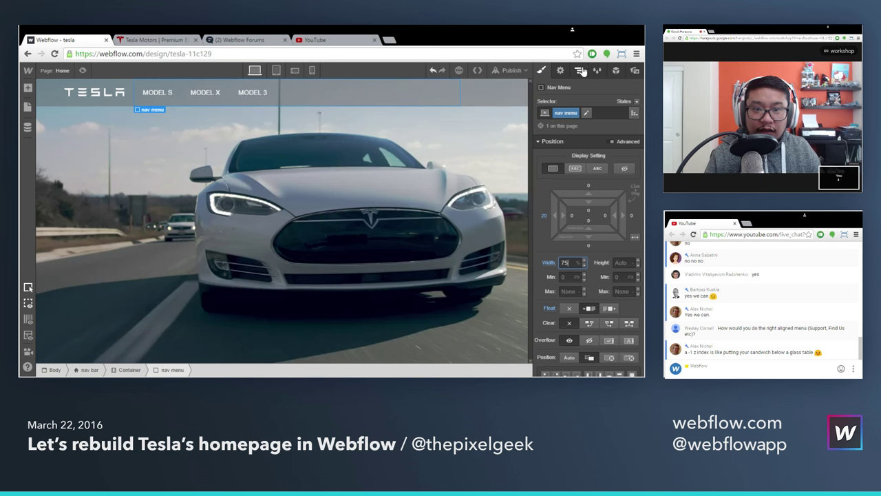
# Set the base logo class width to 15%.
pyautogui.click(581, 71)
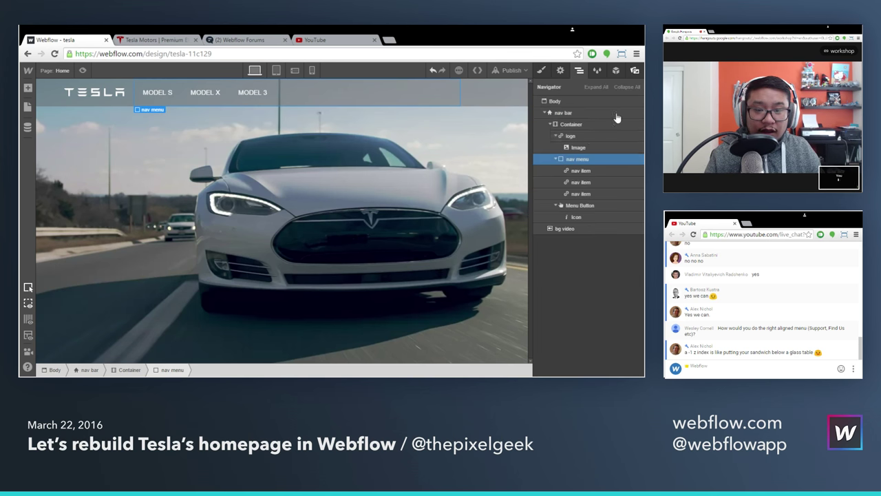
pyautogui.click(587, 137)
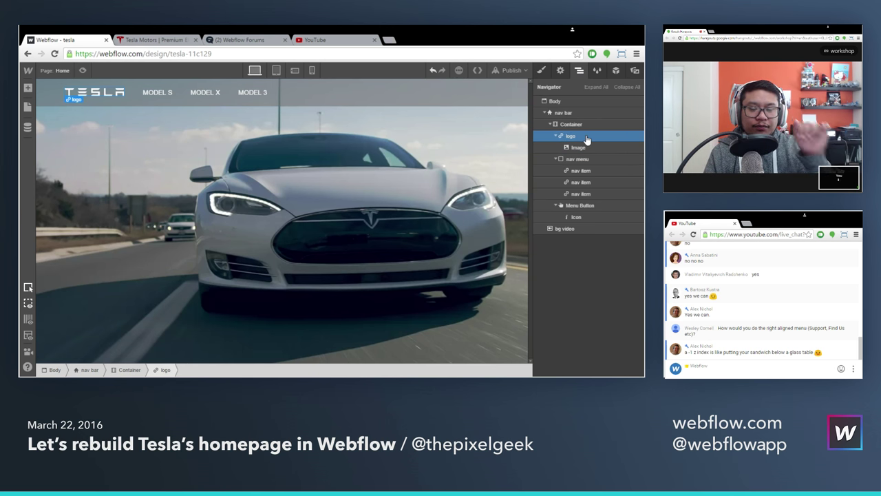
pyautogui.click(542, 71)
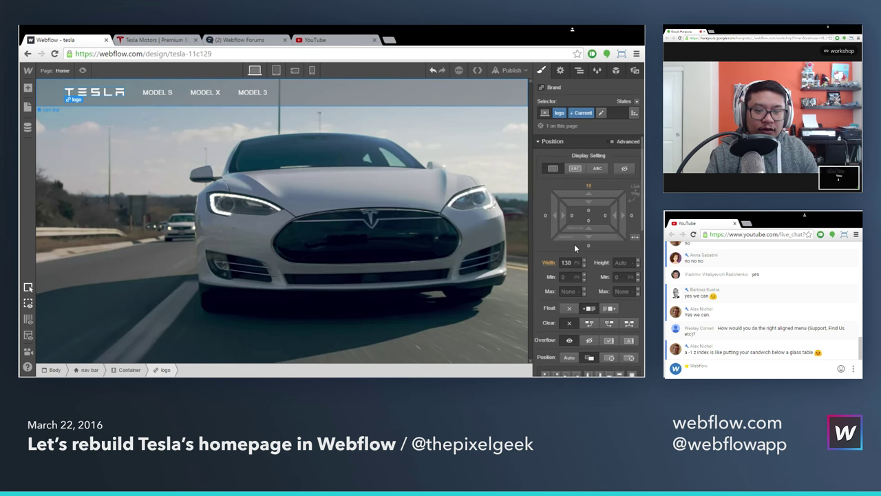
pyautogui.click(634, 113)
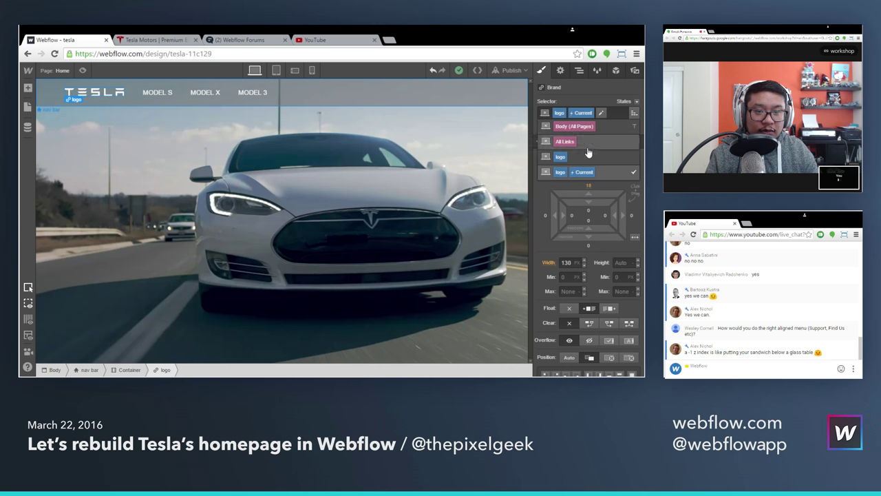
pyautogui.click(585, 156)
pyautogui.click(566, 263)
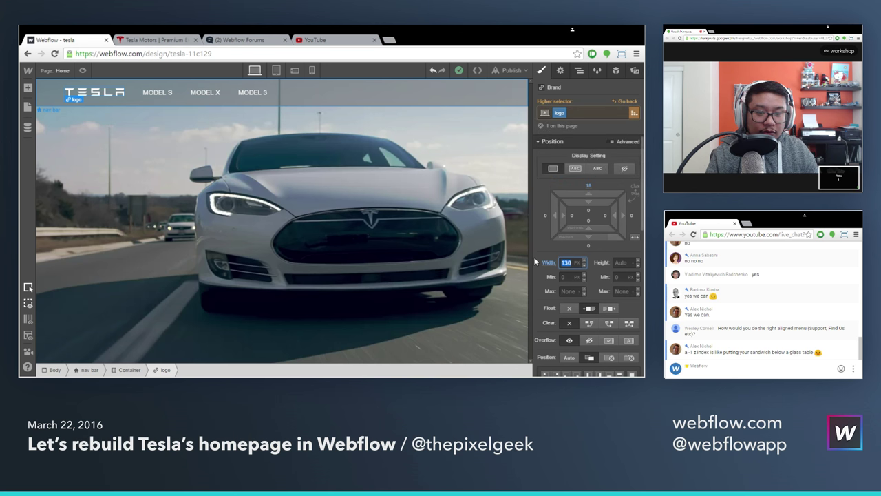
pyautogui.write('20%')
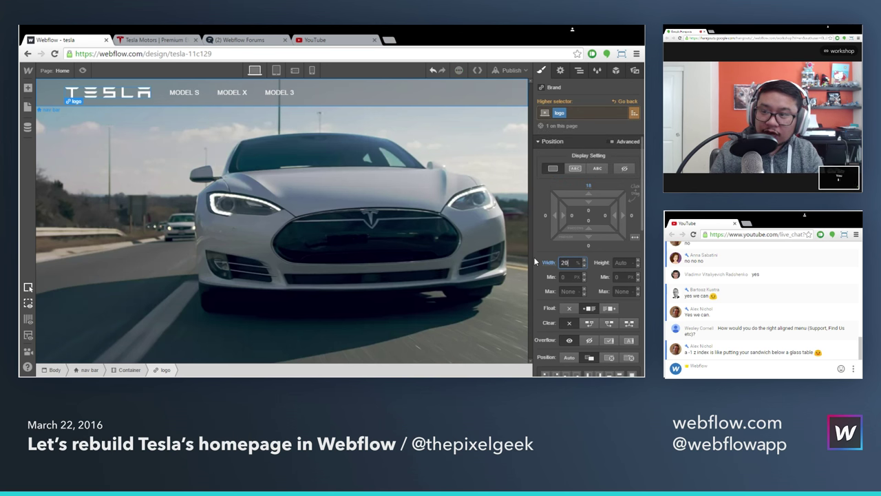
pyautogui.press('Down')
pyautogui.press('Down')
pyautogui.press('Down')
pyautogui.press('Down')
pyautogui.press('Down')
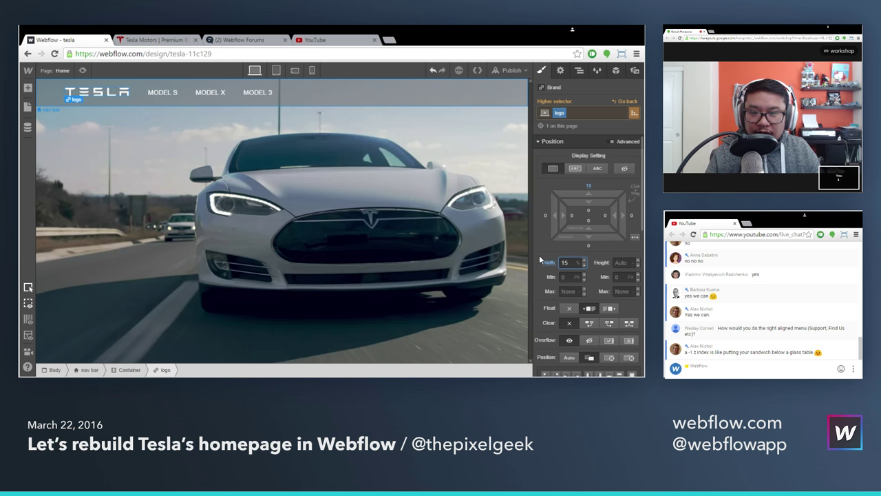
# Adjust the nav menu width to about 81% so it fits beside the logo.
pyautogui.click(311, 99)
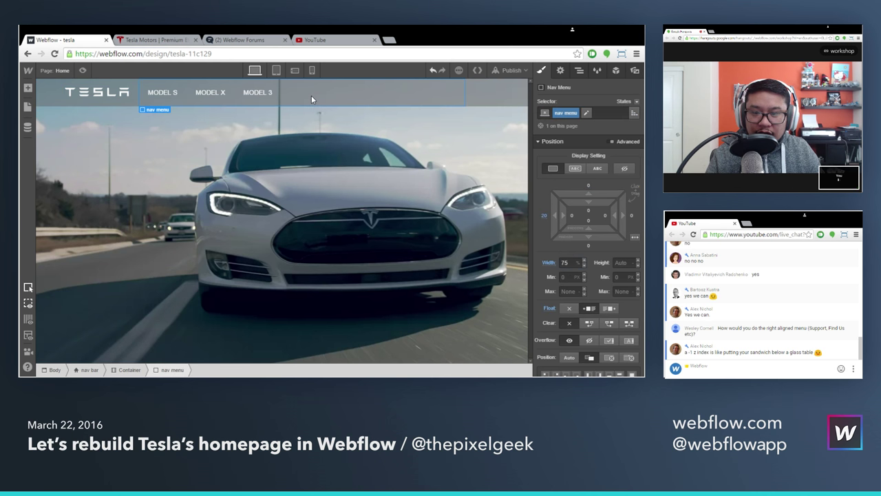
pyautogui.click(567, 262)
pyautogui.press('Up')
pyautogui.press('Up')
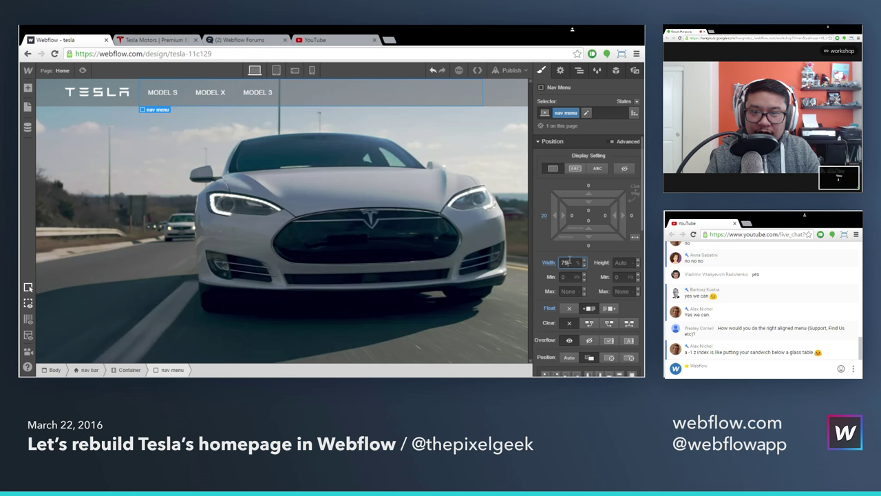
pyautogui.press('Up')
pyautogui.press('Up')
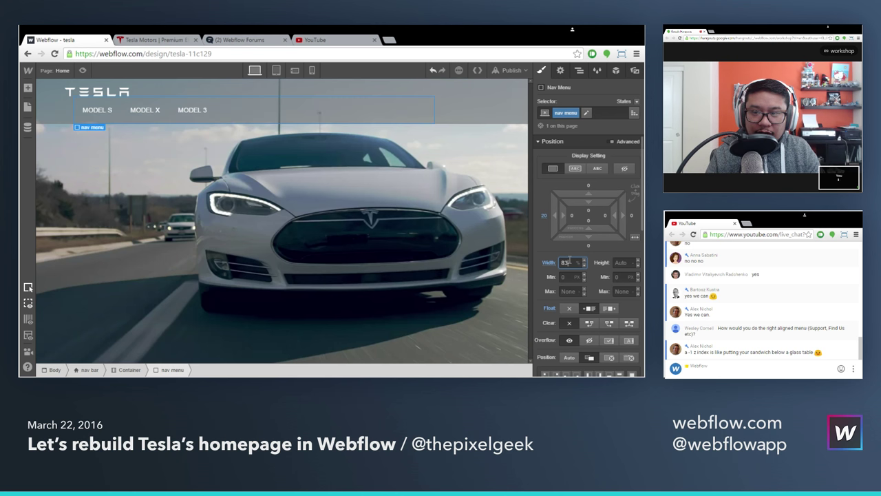
pyautogui.press('Down')
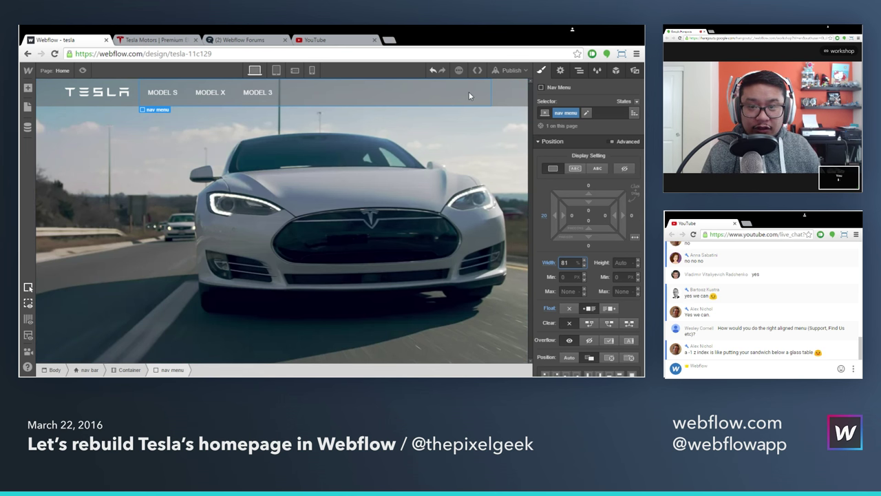
pyautogui.click(581, 71)
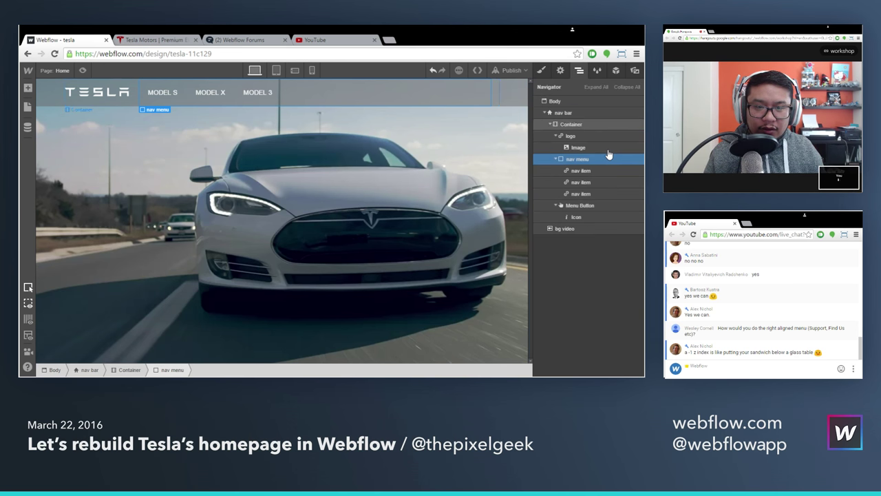
# Add a div block with class 'small nav menu' inside the nav menu and float it right.
pyautogui.press('a')
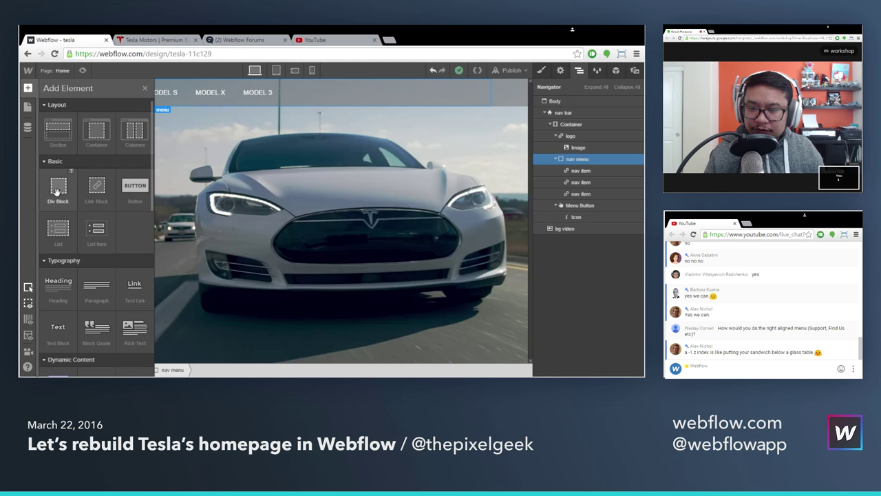
pyautogui.moveTo(57, 190); pyautogui.dragTo(592, 197)
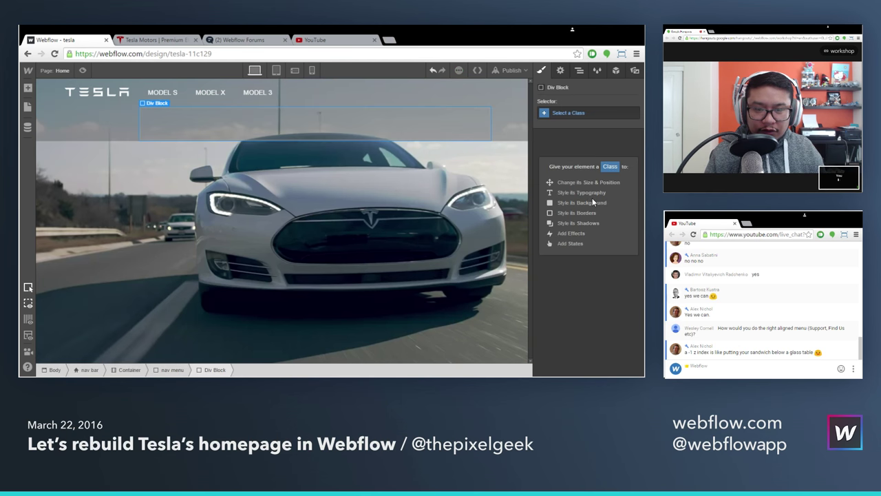
pyautogui.click(574, 114)
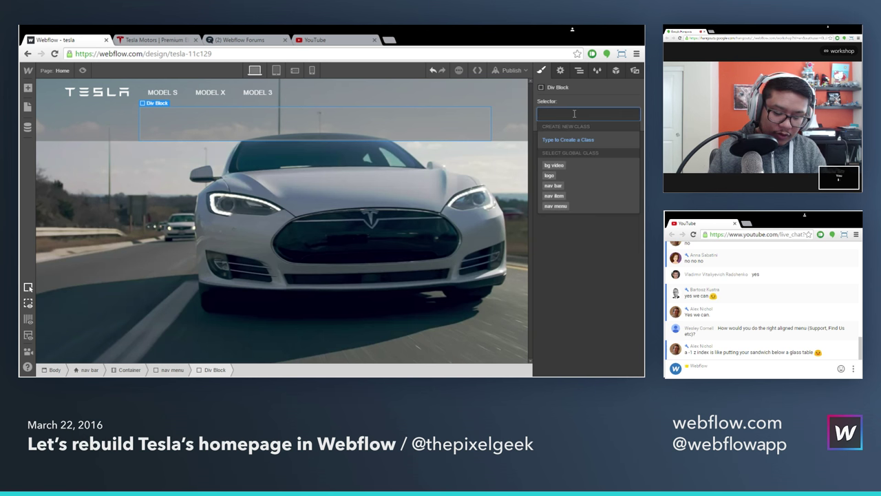
pyautogui.write('small nav menu')
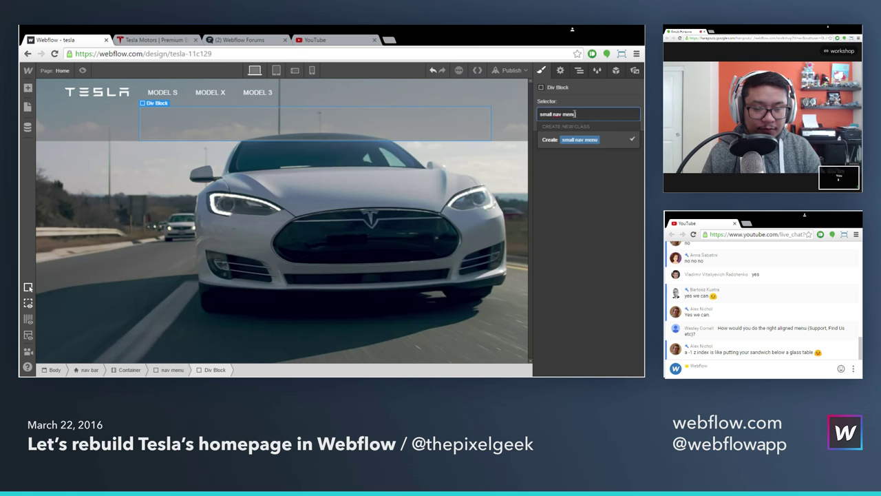
pyautogui.press('Return')
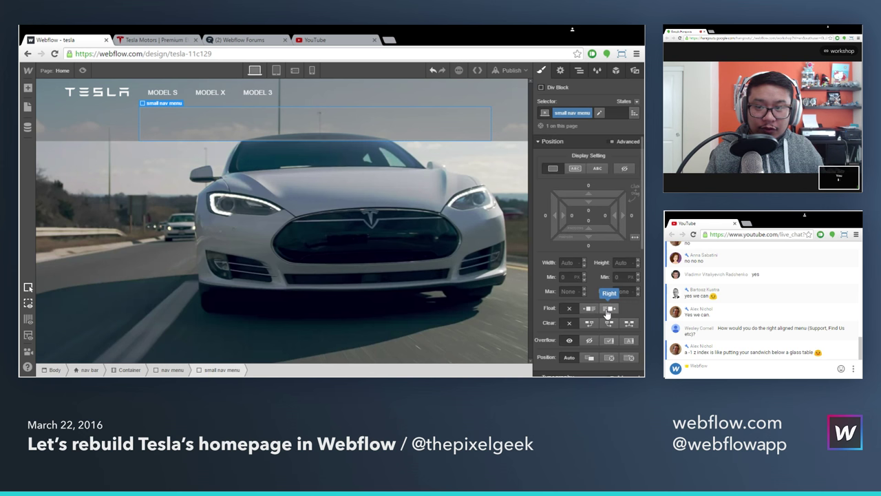
pyautogui.click(609, 309)
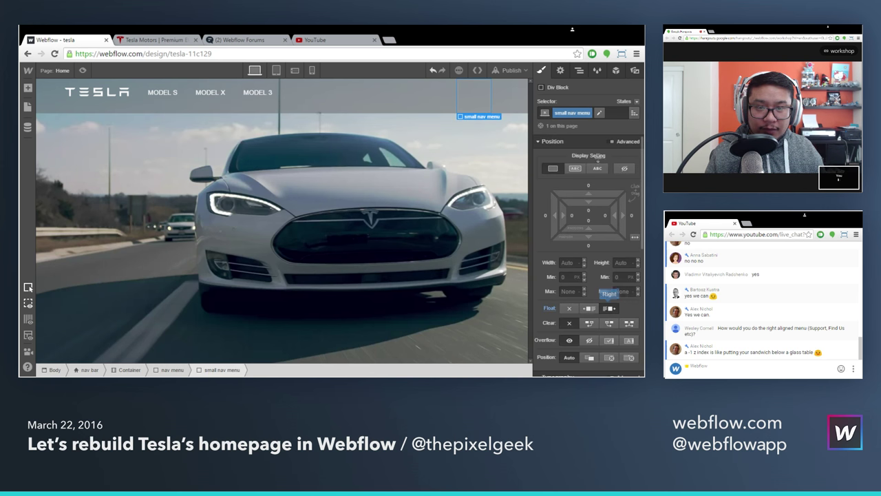
# Add a text link inside the small nav menu reading 'Support'.
pyautogui.click(579, 70)
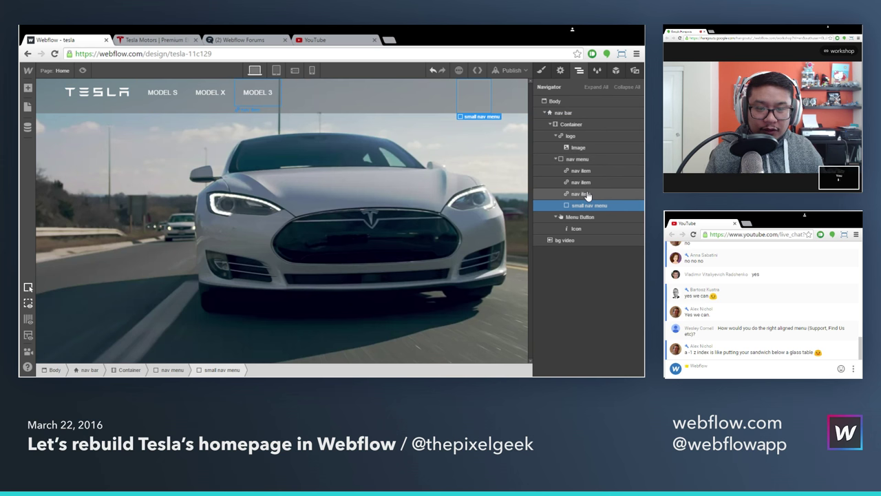
pyautogui.click(587, 194)
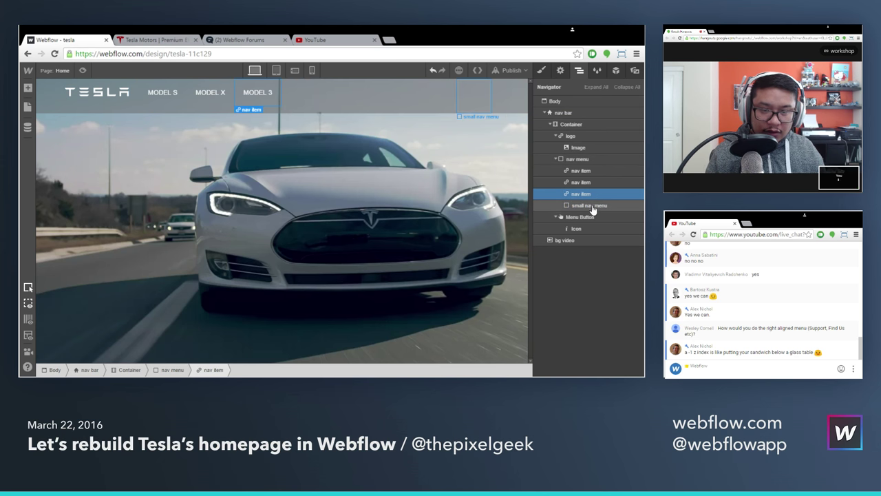
pyautogui.click(592, 206)
pyautogui.press('a')
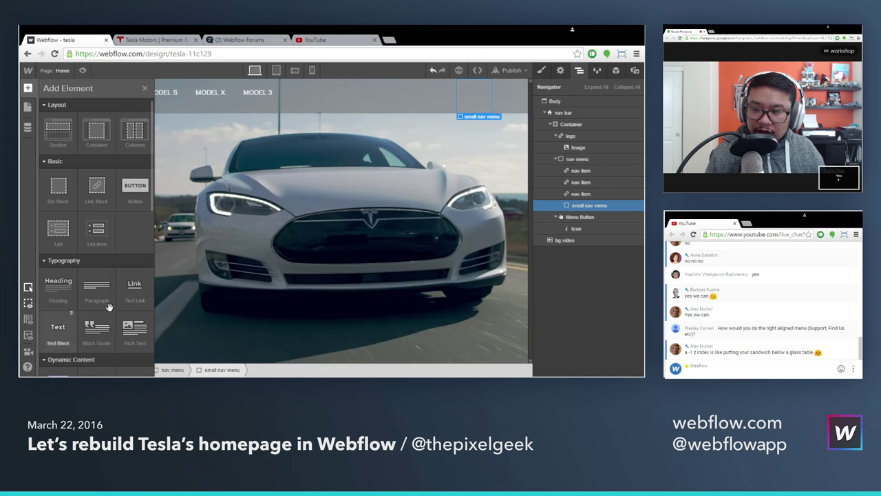
pyautogui.moveTo(132, 303); pyautogui.dragTo(585, 206)
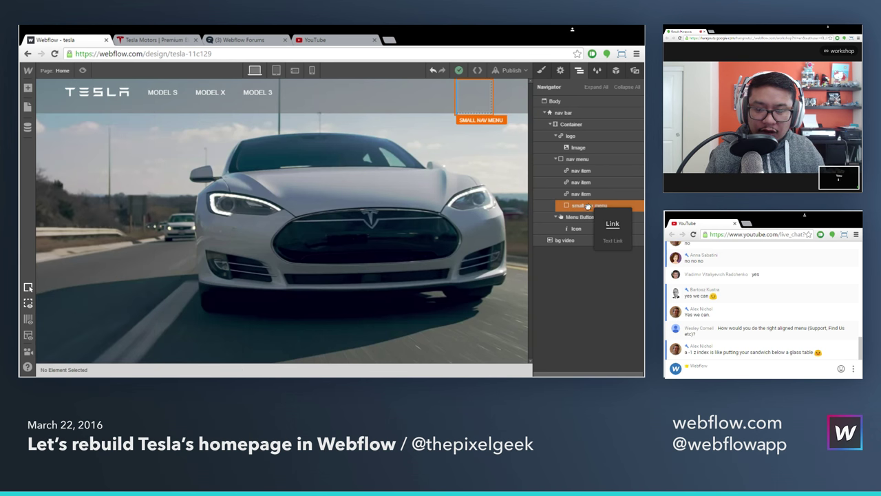
pyautogui.press('s')
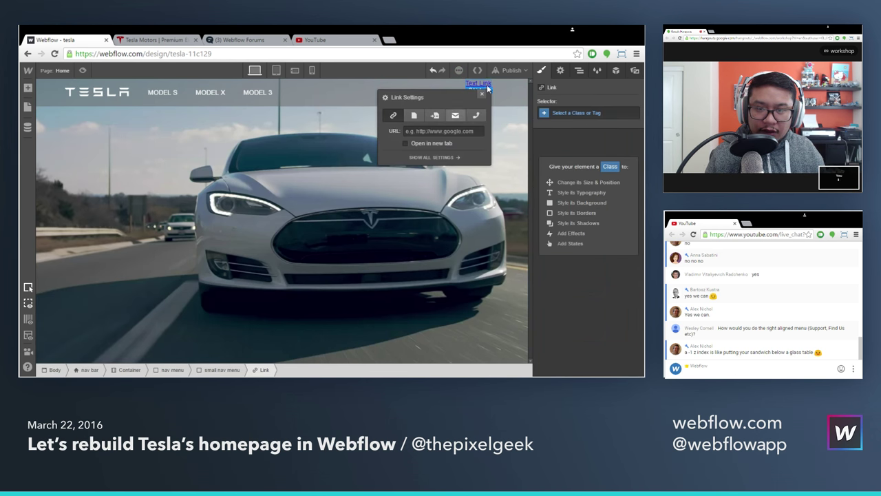
pyautogui.click(483, 95)
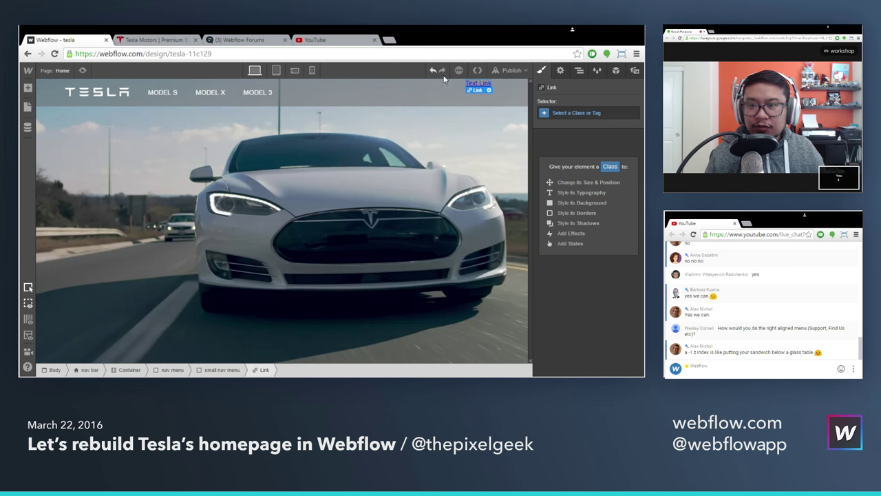
pyautogui.click(155, 40)
pyautogui.hotkey('ctrl', '1')
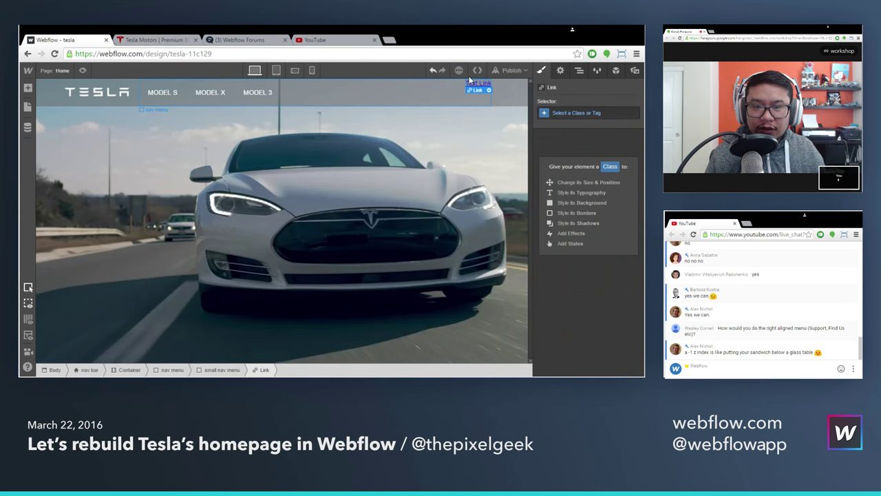
pyautogui.doubleClick(472, 84)
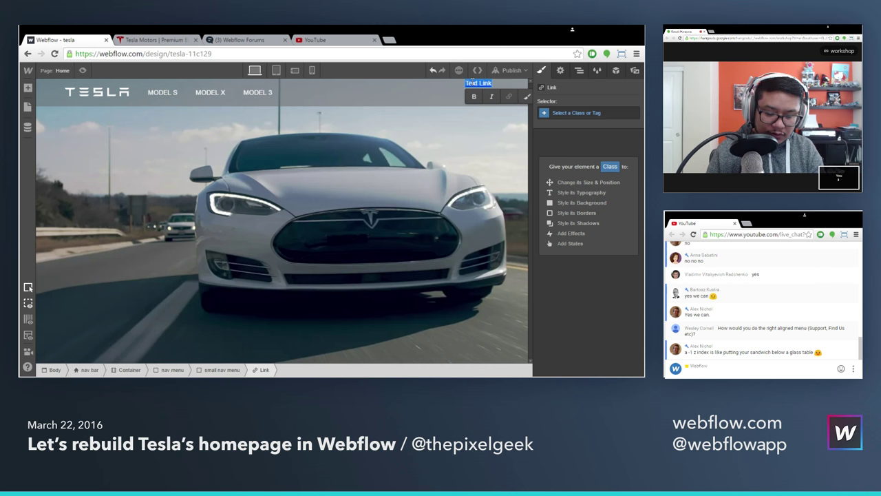
pyautogui.write('Support')
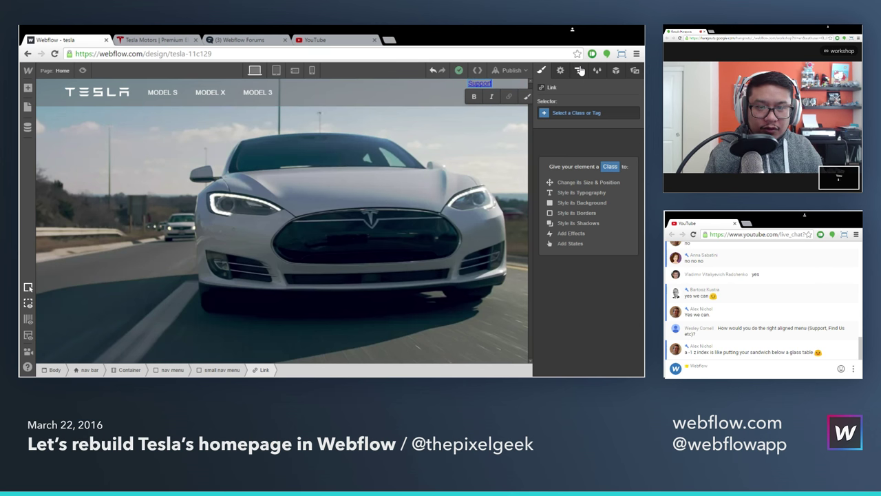
# Duplicate the Support link three times and rename the copies 'Find Us', 'Shop' and 'My Tesla'.
pyautogui.click(581, 70)
pyautogui.hotkey('ctrl', 'c')
pyautogui.hotkey('ctrl', 'v')
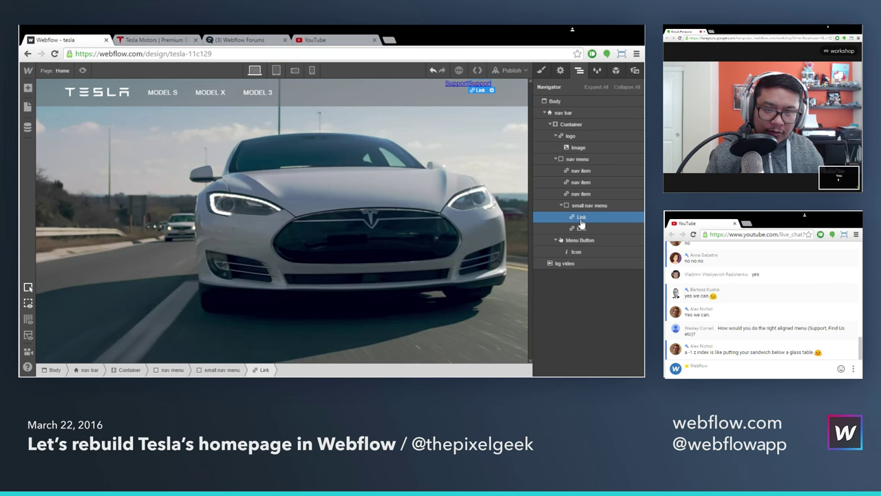
pyautogui.hotkey('ctrl', 'v')
pyautogui.hotkey('ctrl', 'v')
pyautogui.doubleClick(434, 83)
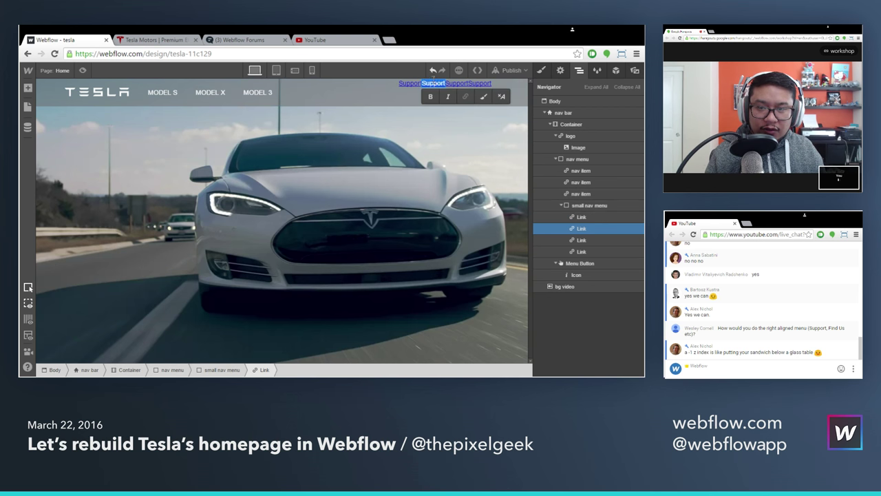
pyautogui.write('Find Us')
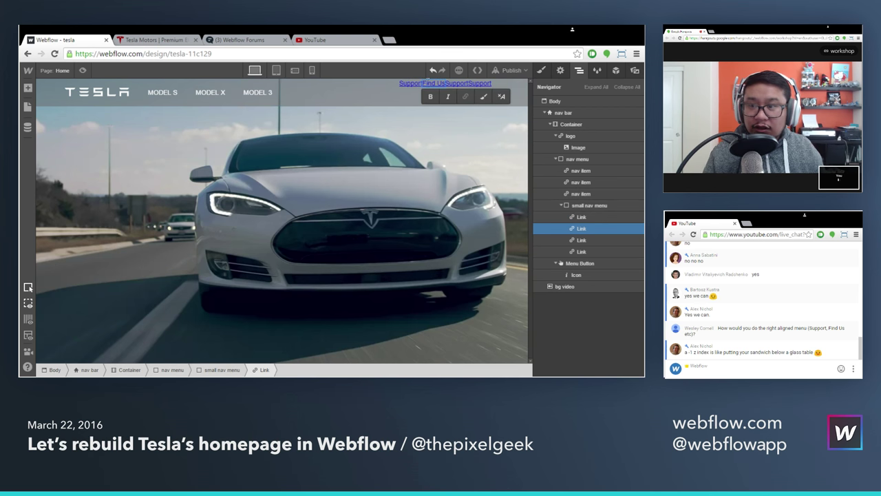
pyautogui.click(164, 42)
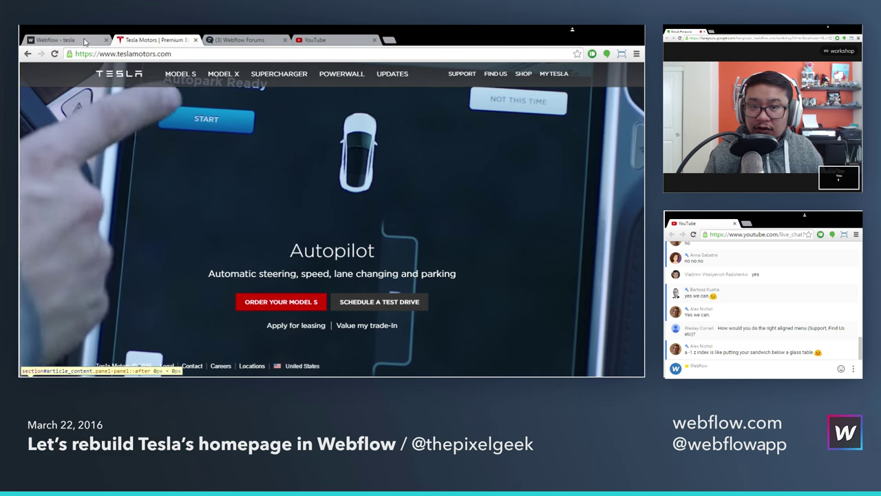
pyautogui.click(63, 40)
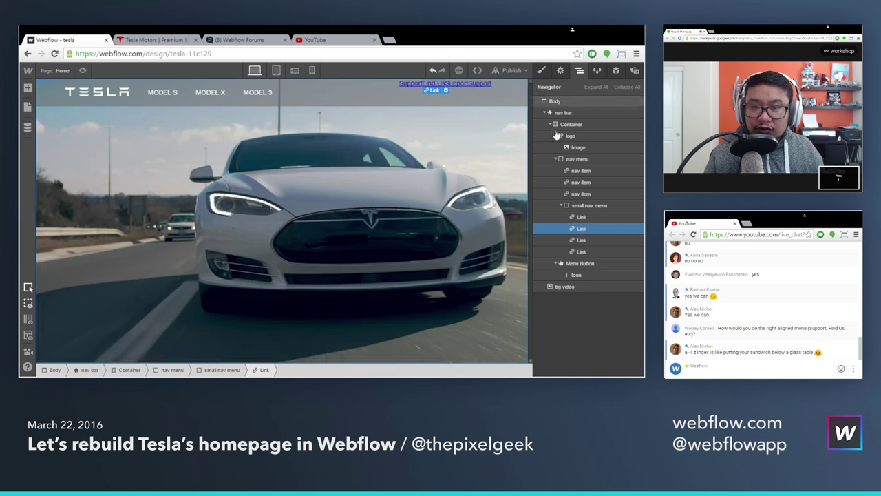
pyautogui.doubleClick(457, 83)
pyautogui.write('Shop')
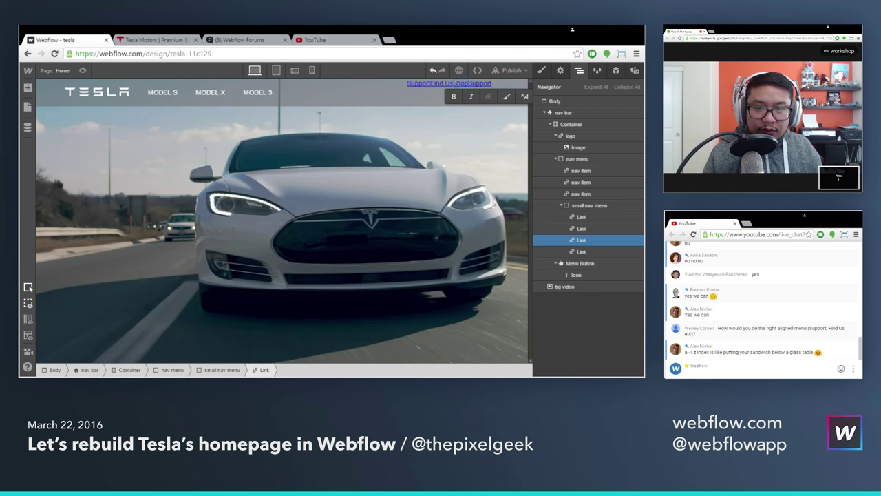
pyautogui.doubleClick(480, 82)
pyautogui.write('My Tesla')
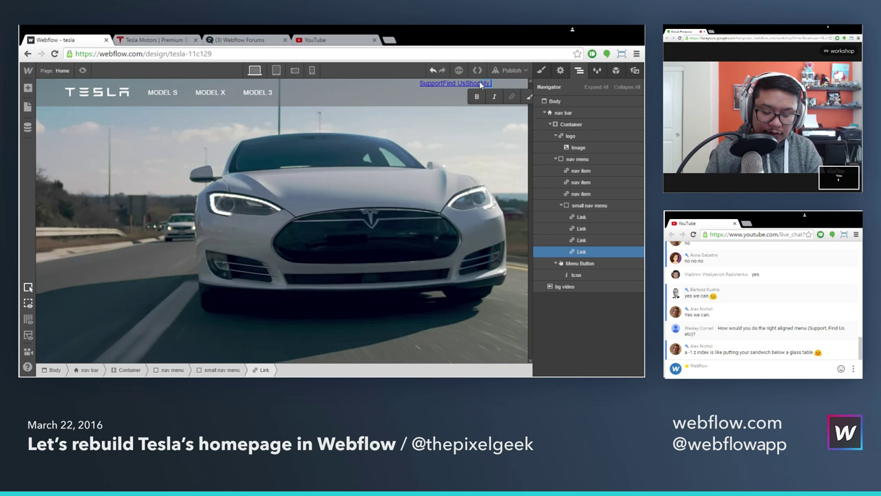
# Create and apply a 'small nav item' class to the My Tesla link.
pyautogui.click(542, 70)
pyautogui.click(565, 112)
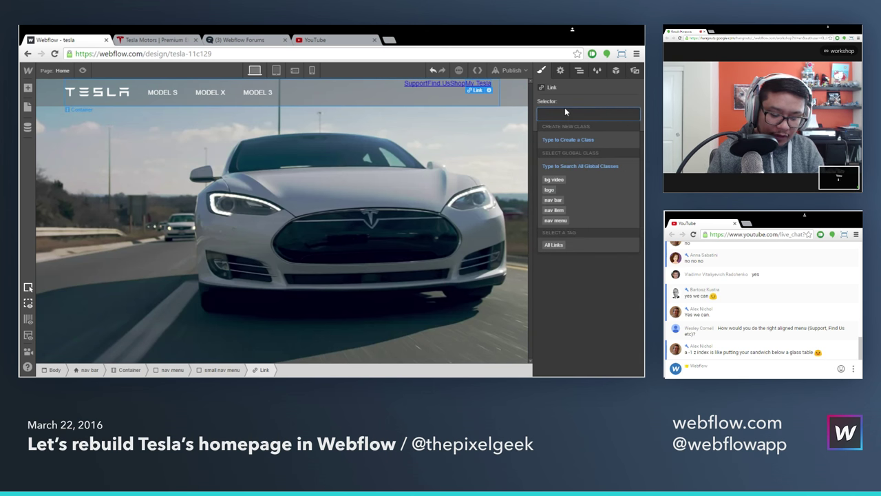
pyautogui.write('small nav item')
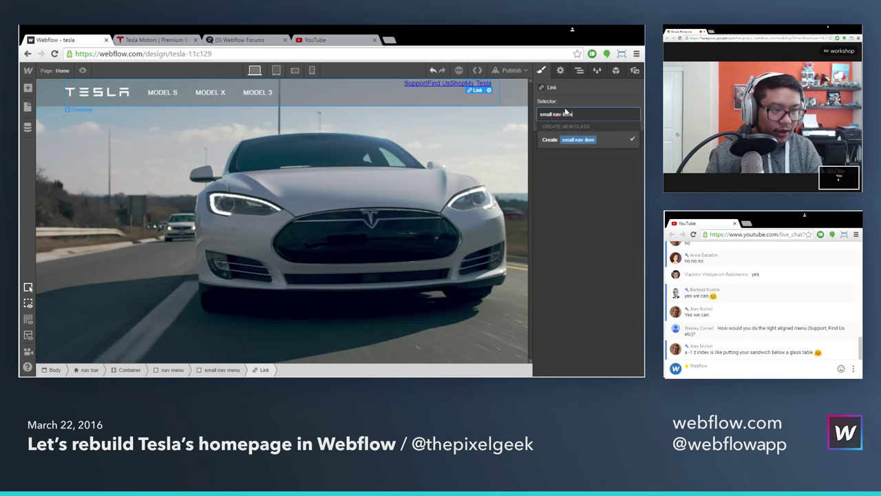
pyautogui.press('Return')
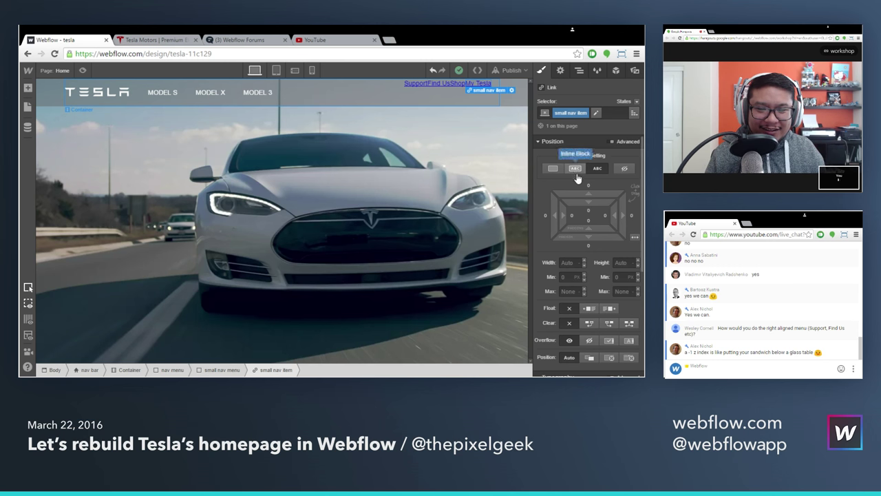
pyautogui.scroll(-3, 570, 225)
pyautogui.scroll(3, 570, 224)
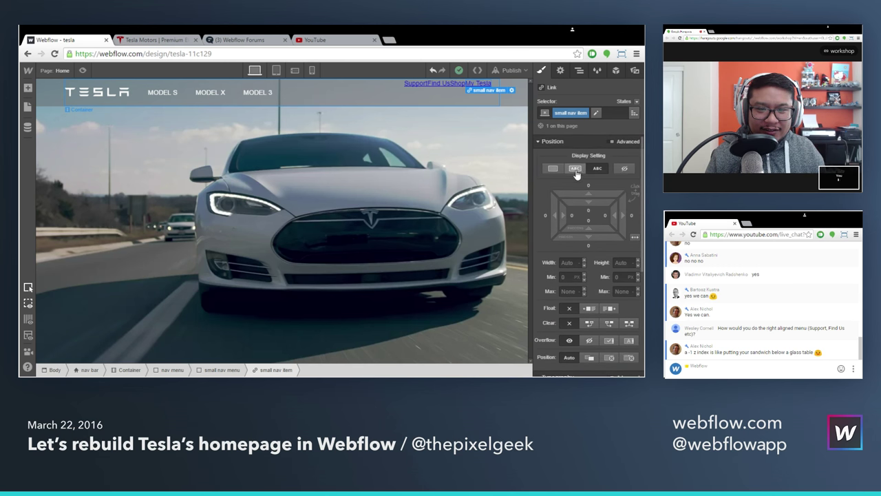
pyautogui.scroll(-3, 600, 262)
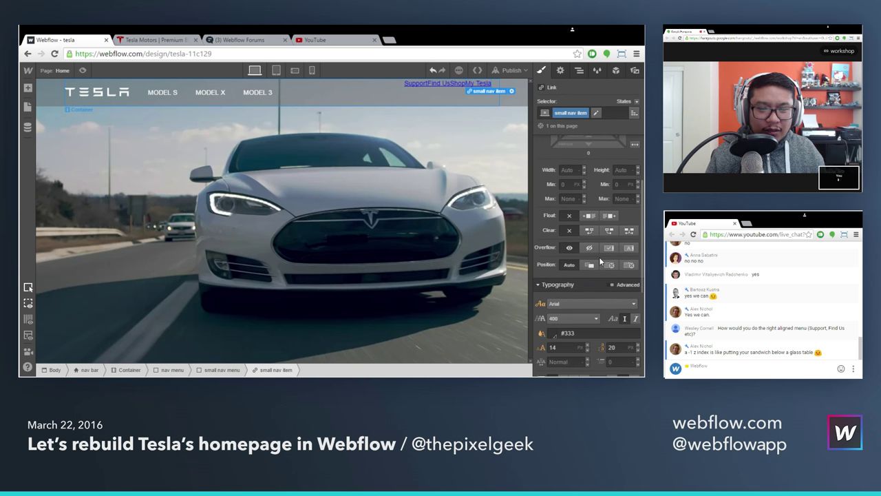
pyautogui.scroll(3, 596, 260)
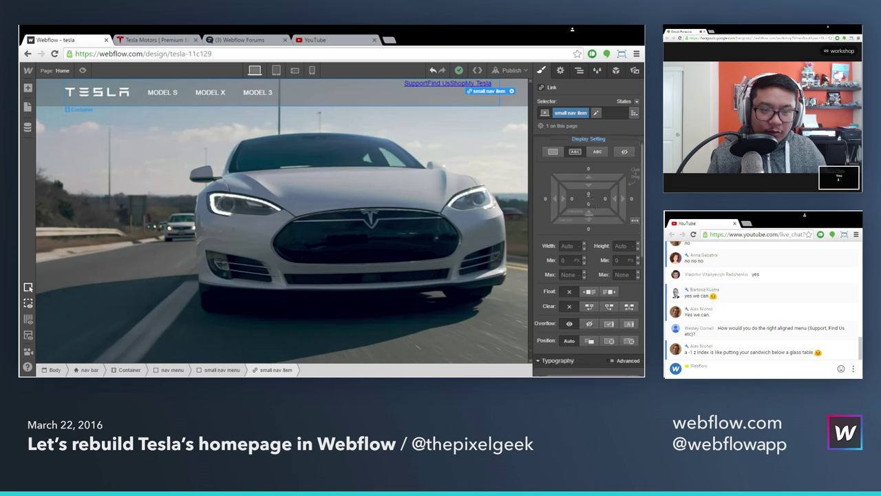
pyautogui.scroll(-3, 591, 215)
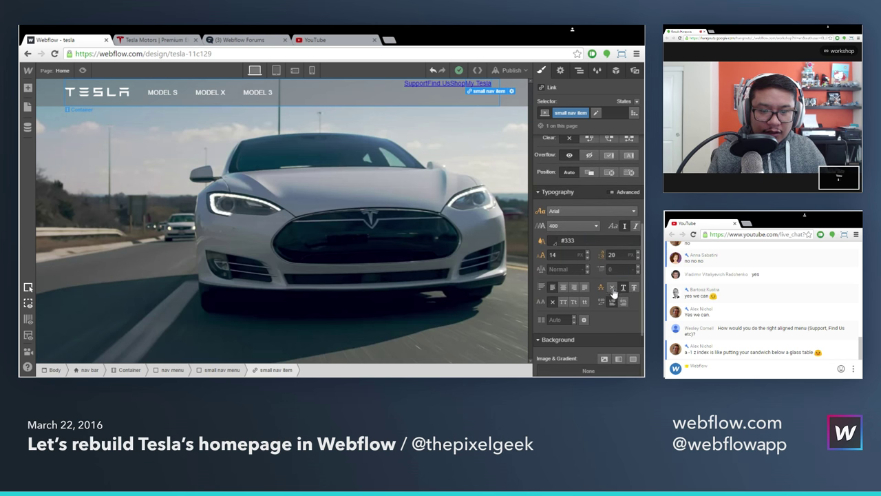
# Style its text with no underline, white, uppercase, 12px size and 19px line height.
pyautogui.click(612, 289)
pyautogui.click(542, 240)
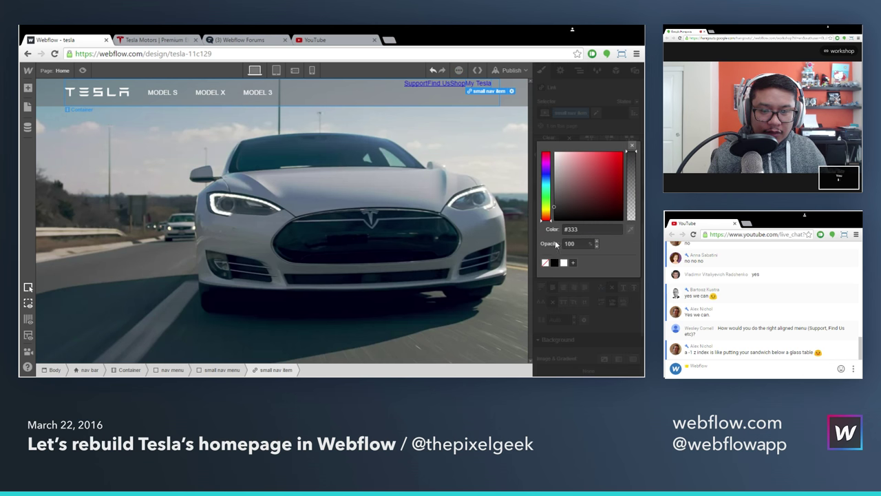
pyautogui.click(563, 262)
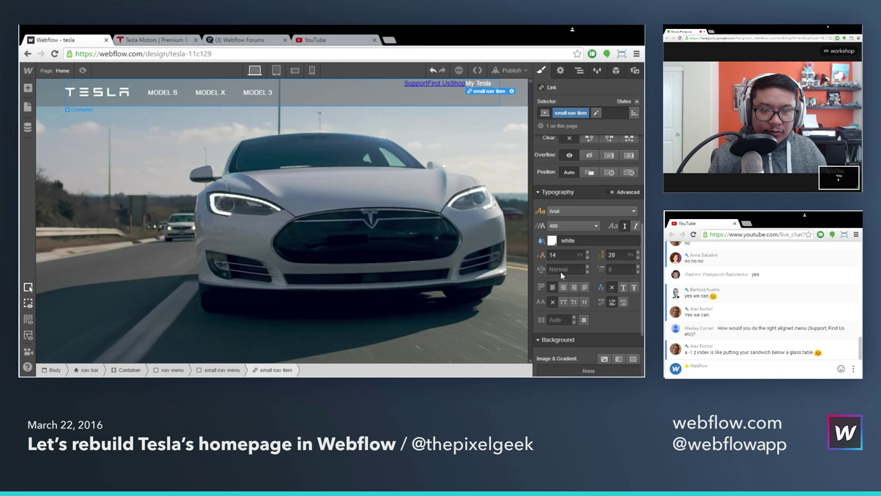
pyautogui.click(563, 302)
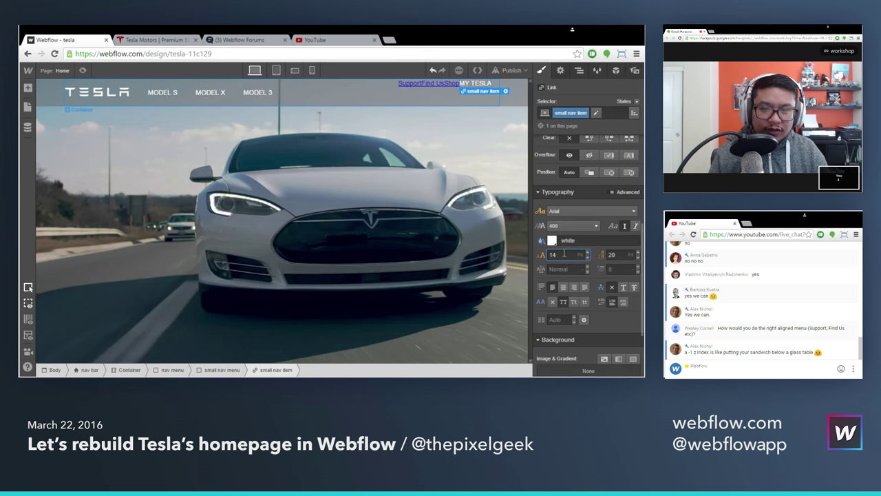
pyautogui.click(564, 254)
pyautogui.press('Down')
pyautogui.press('Down')
pyautogui.press('Tab')
pyautogui.press('Down')
pyautogui.scroll(3, 578, 222)
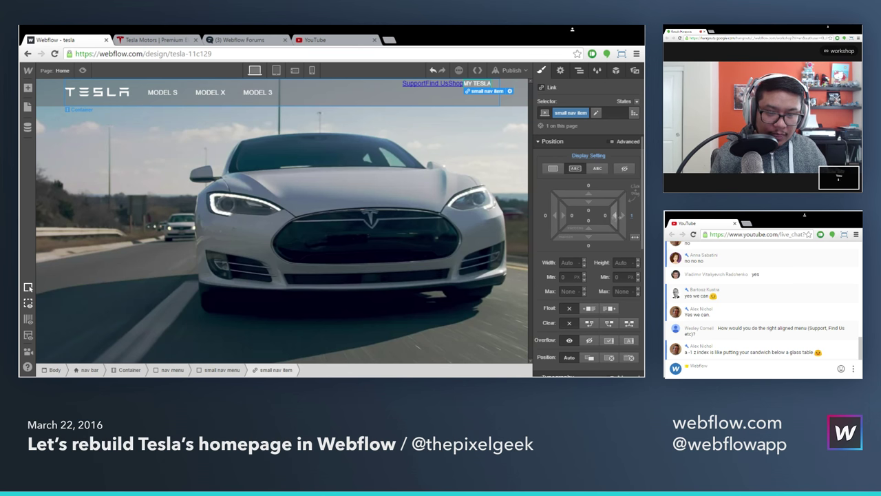
# Set the small nav item's right margin to 0 and add padding around the link.
pyautogui.click(631, 216)
pyautogui.click(611, 253)
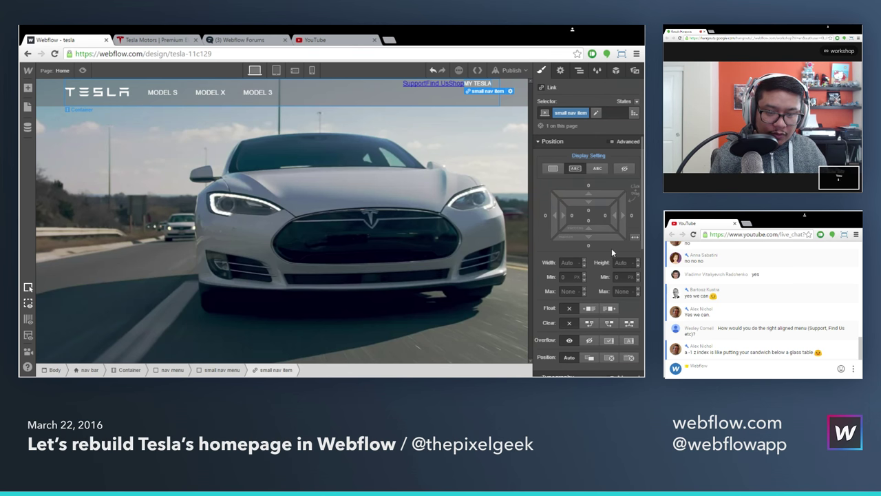
pyautogui.moveTo(615, 216)
pyautogui.mouseDown()
pyautogui.moveTo(602, 215)
pyautogui.moveTo(594, 199)
pyautogui.moveTo(603, 214)
pyautogui.mouseUp()
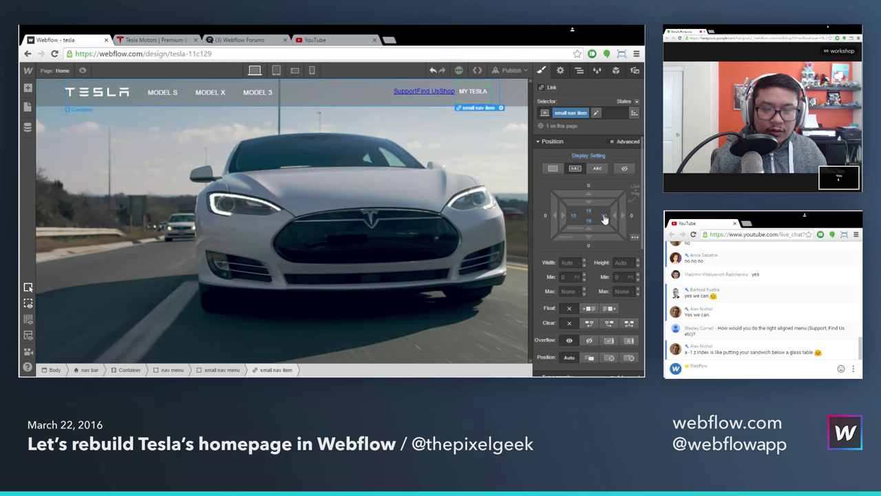
# Apply the 'small nav item' class to the Shop, Find Us and Support links.
pyautogui.click(434, 97)
pyautogui.click(582, 112)
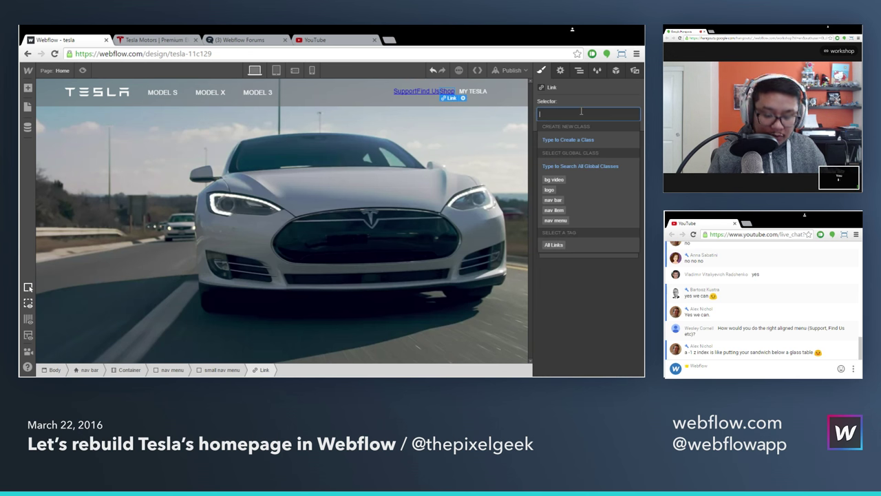
pyautogui.write('small')
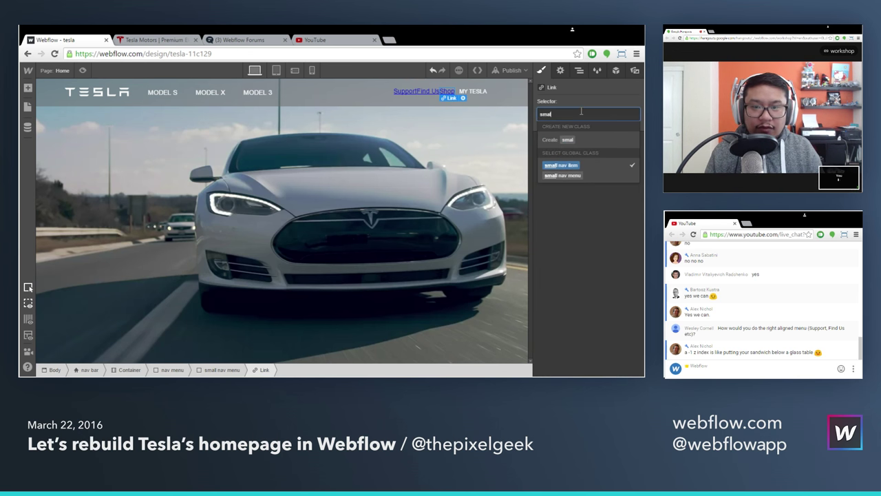
pyautogui.press('Return')
pyautogui.click(421, 92)
pyautogui.click(575, 111)
pyautogui.write('smal')
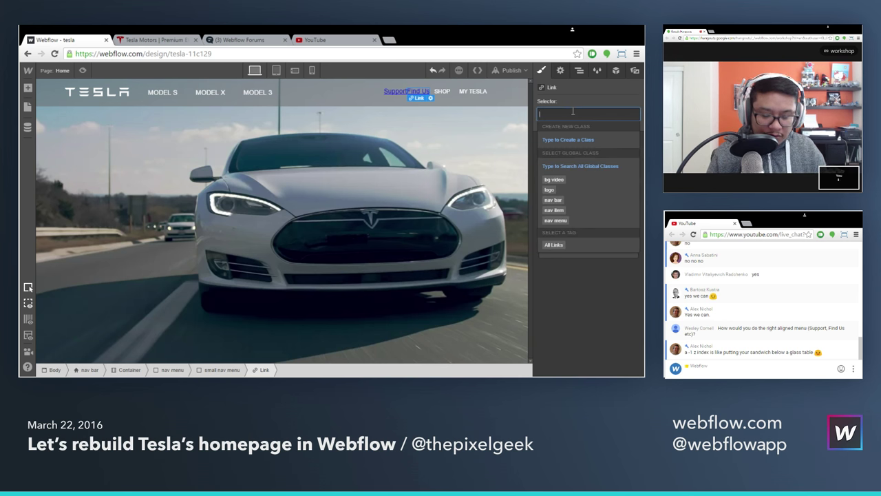
pyautogui.write('l')
pyautogui.press('Return')
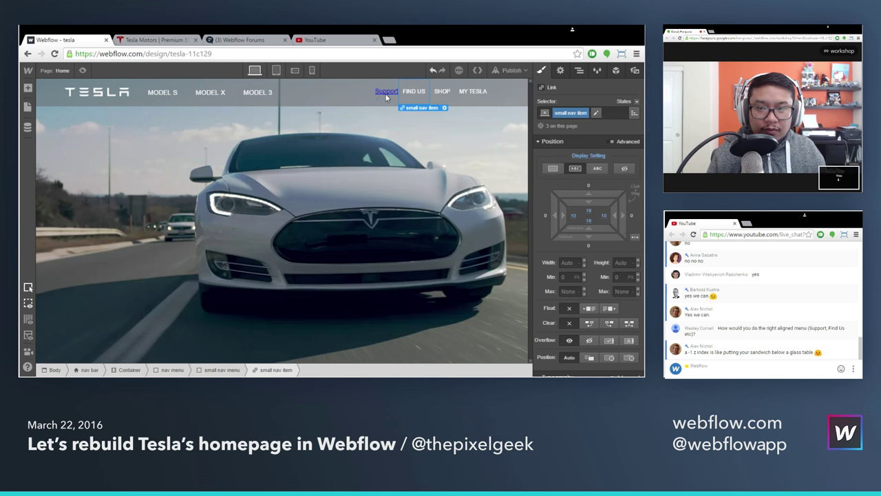
pyautogui.click(386, 92)
pyautogui.click(575, 114)
pyautogui.write('small na')
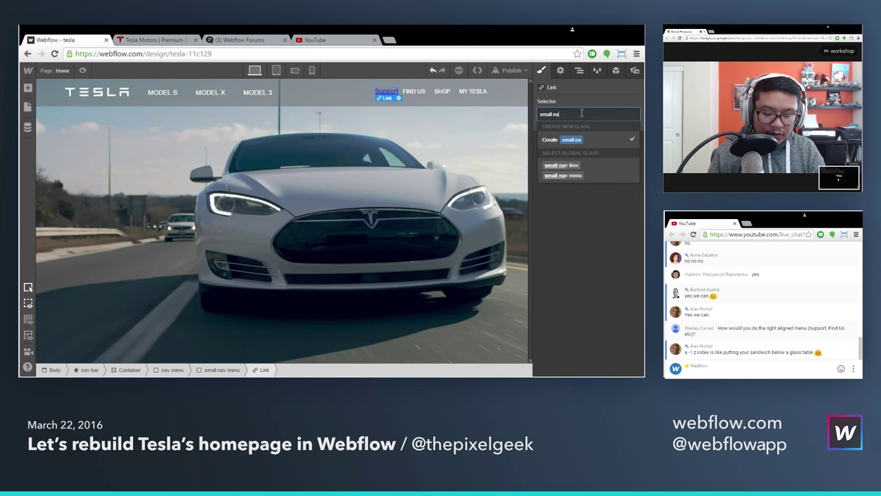
pyautogui.write('v')
pyautogui.press('Down')
pyautogui.press('Return')
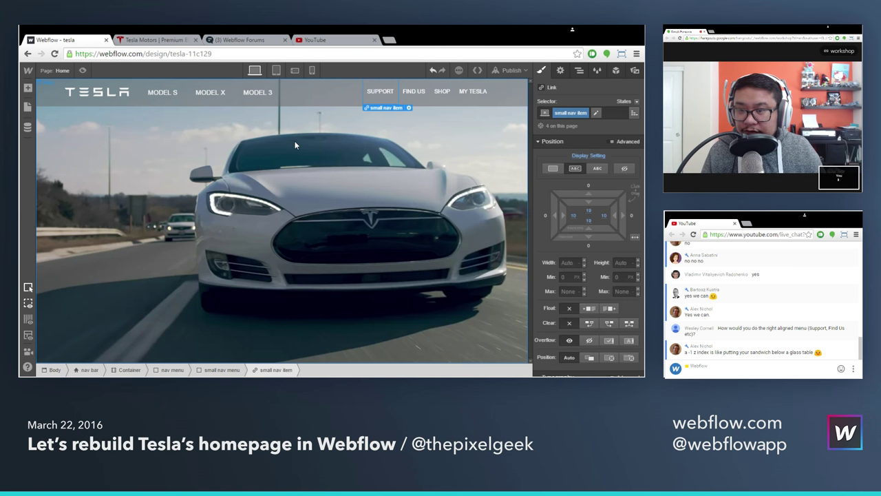
# Review the small nav menu's four links in the Navigator and select the page Body.
pyautogui.click(580, 71)
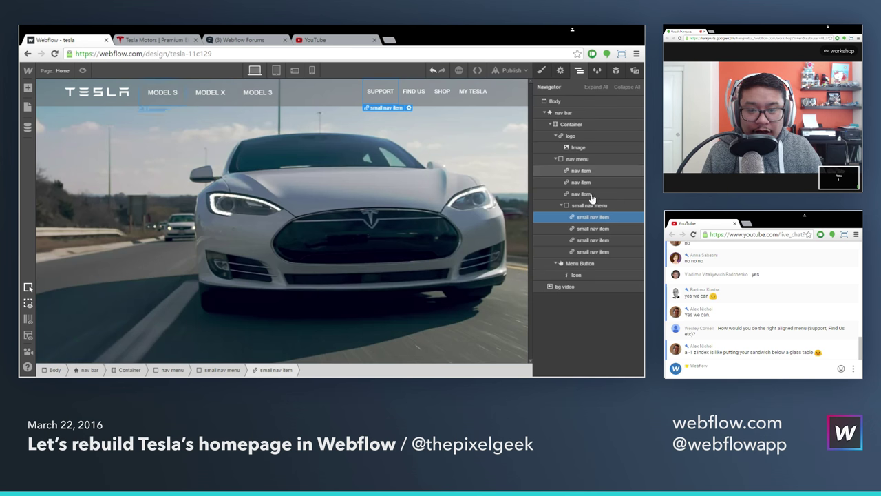
pyautogui.click(561, 205)
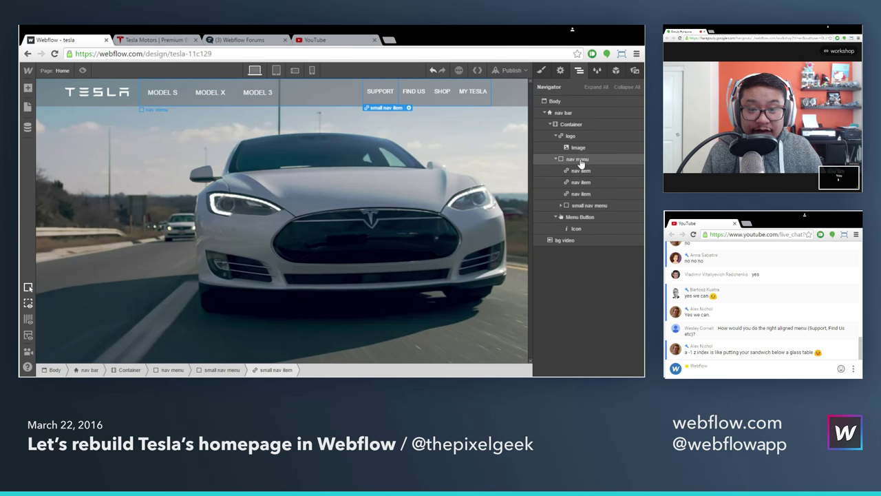
pyautogui.click(562, 206)
pyautogui.click(586, 206)
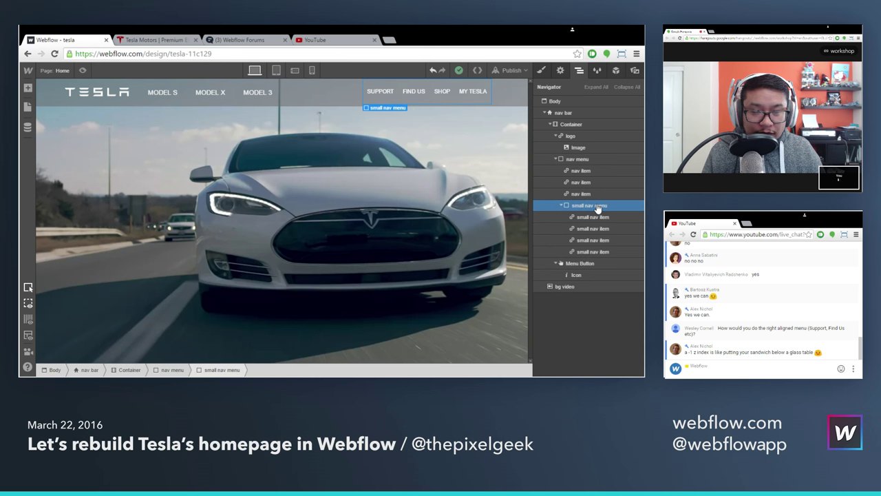
pyautogui.click(316, 187)
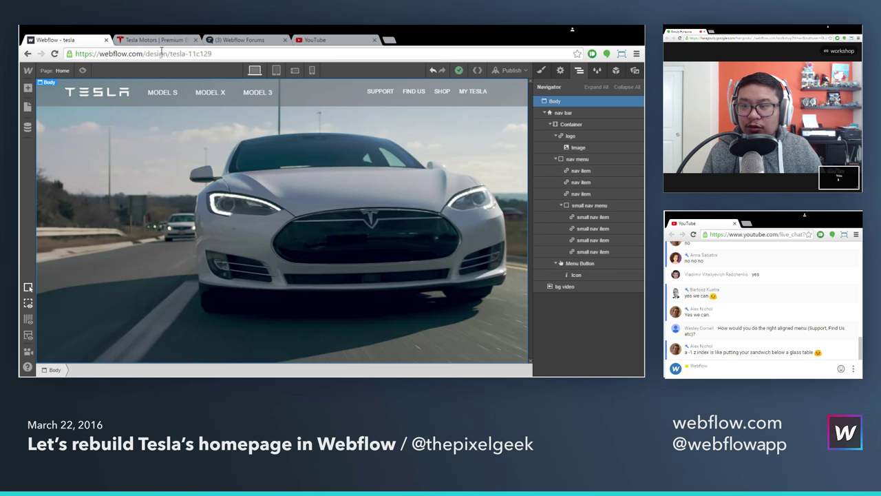
# Compare with the live Tesla homepage's hero, then bring up Webflow's addable elements list.
pyautogui.click(154, 42)
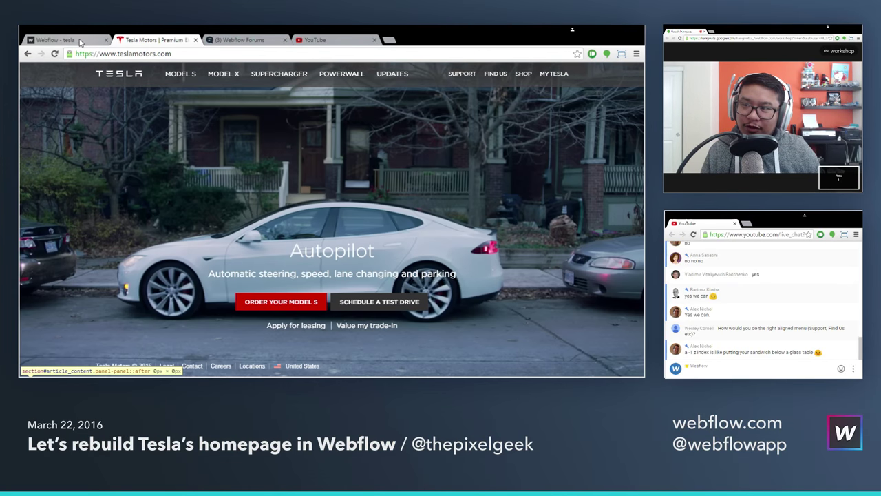
pyautogui.click(80, 40)
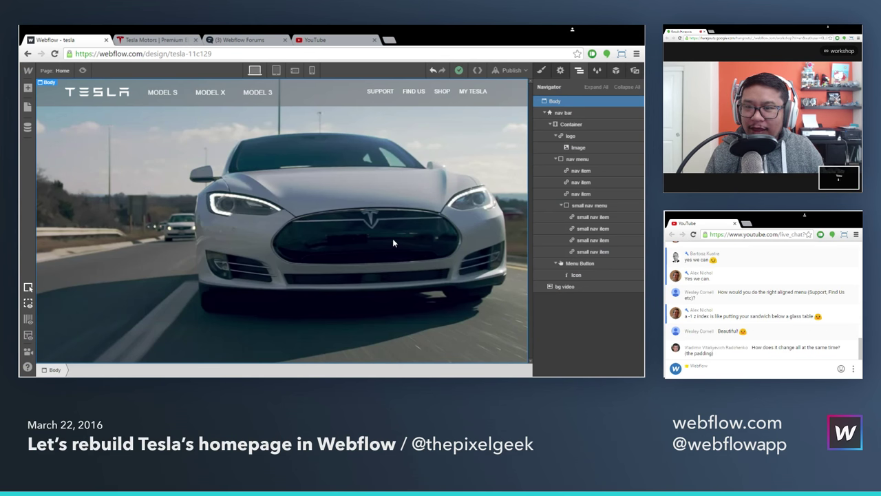
pyautogui.click(153, 40)
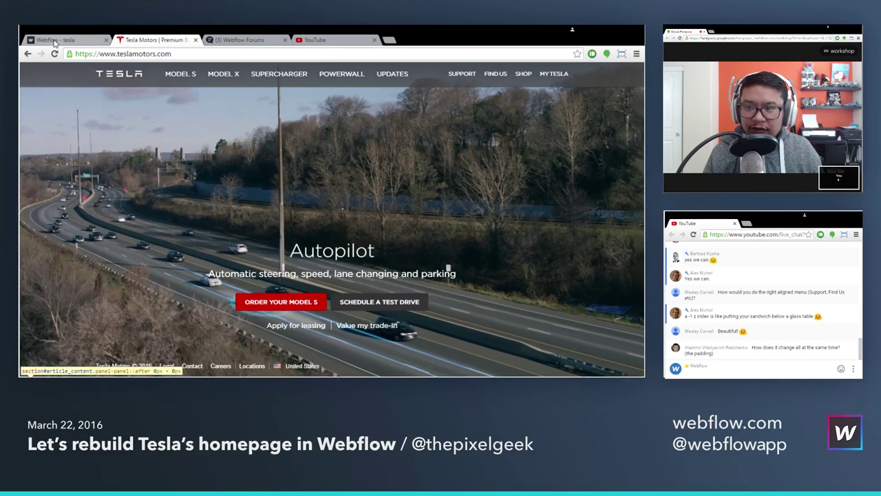
pyautogui.hotkey('ctrl', '1')
pyautogui.press('a')
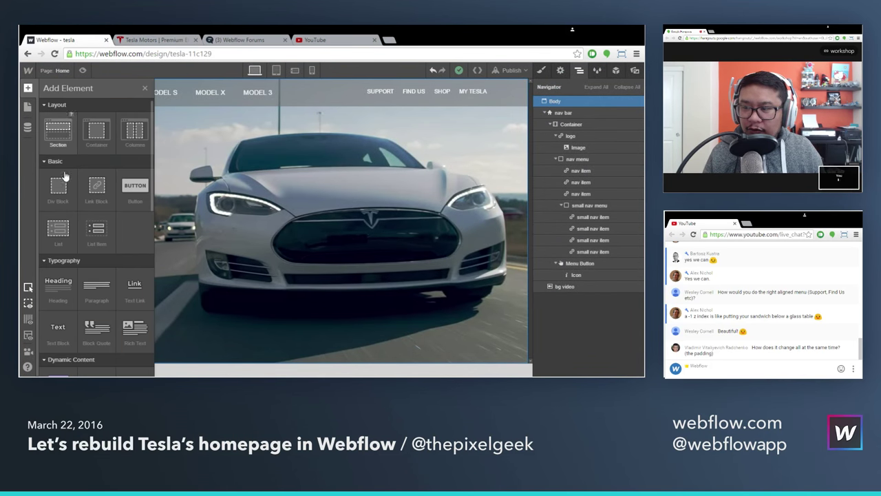
# Add a div block after bg video with the class 'homepage content'.
pyautogui.click(545, 112)
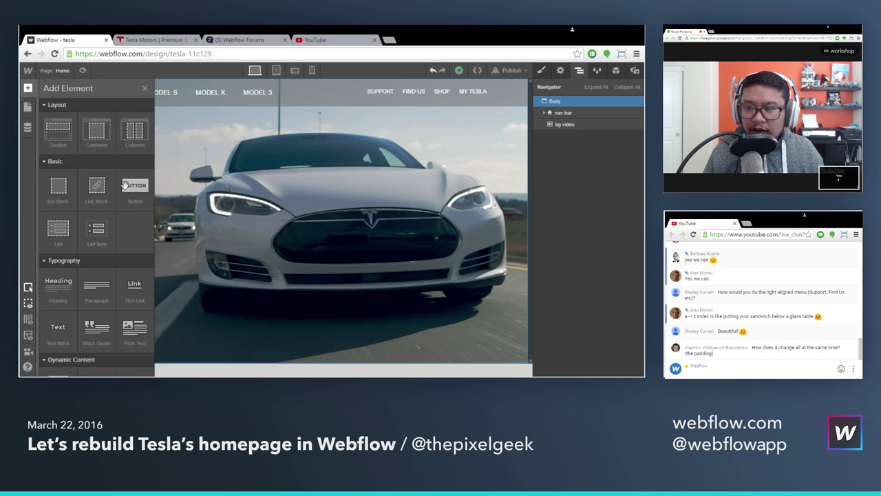
pyautogui.moveTo(55, 187); pyautogui.dragTo(582, 123)
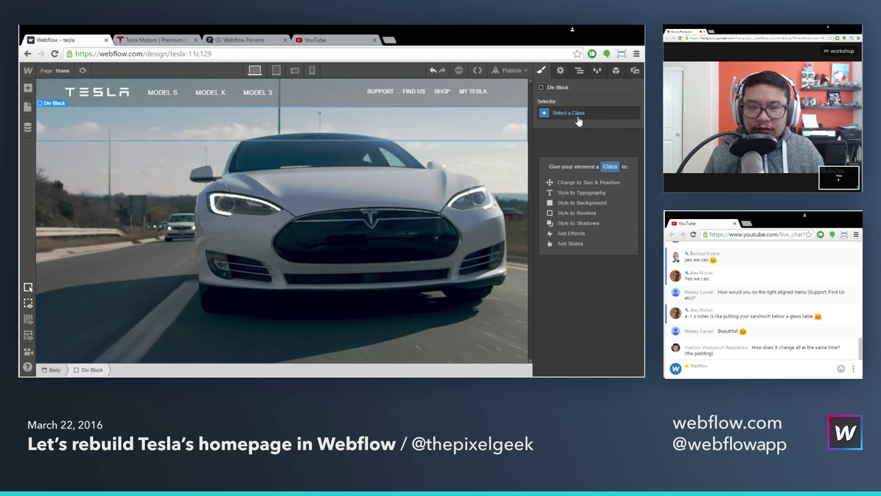
pyautogui.click(580, 115)
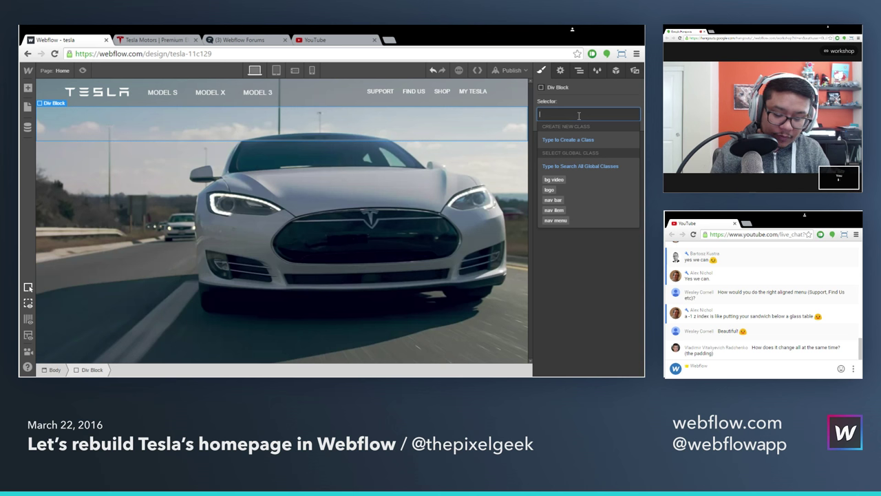
pyautogui.write('homepage content')
pyautogui.press('Return')
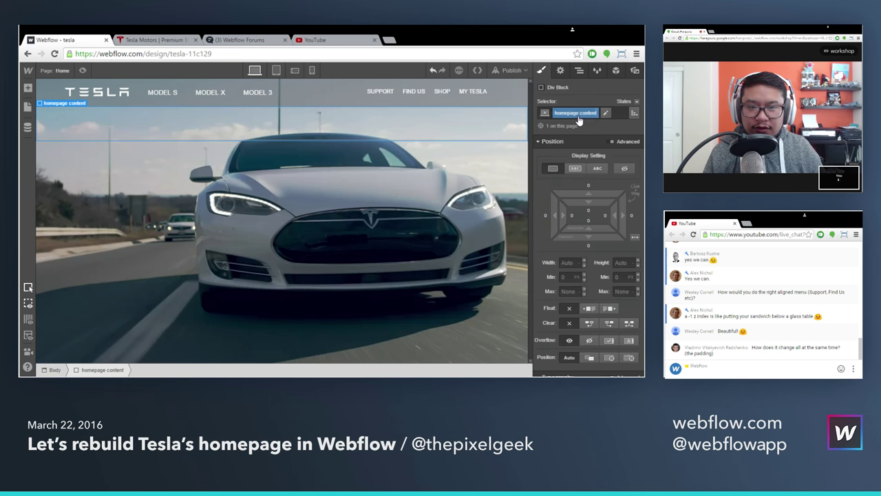
# Position homepage content absolutely along the bottom, raised 125 px from it.
pyautogui.scroll(-1, 590, 311)
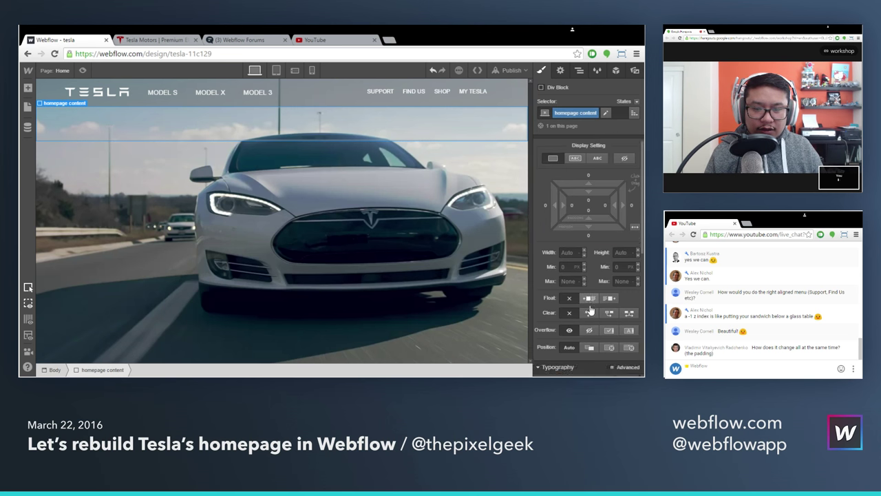
pyautogui.scroll(-3, 590, 311)
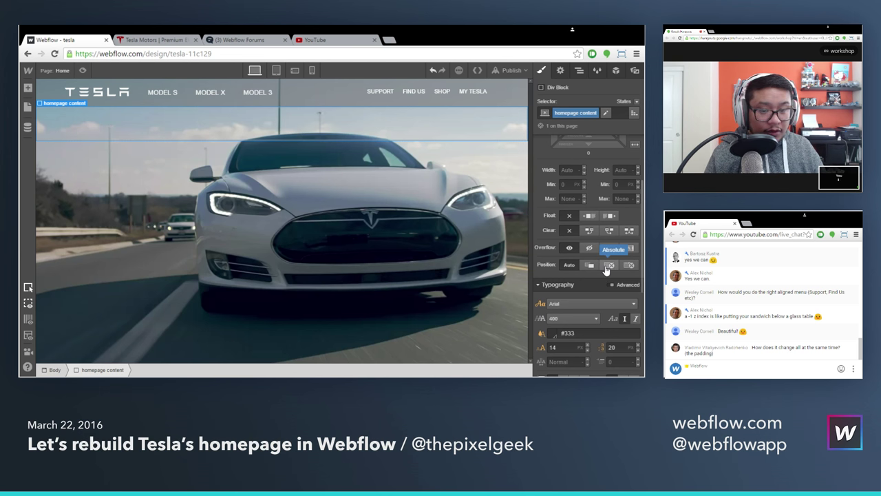
pyautogui.click(606, 267)
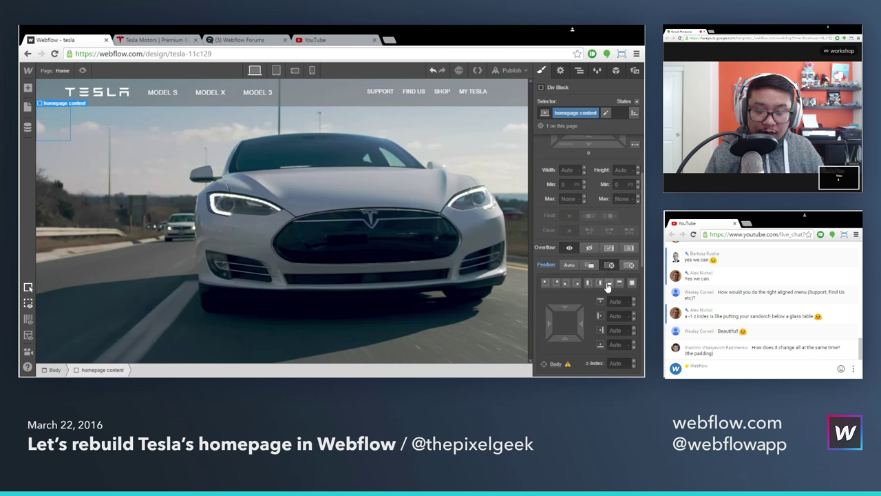
pyautogui.click(609, 283)
pyautogui.scroll(-3, 586, 287)
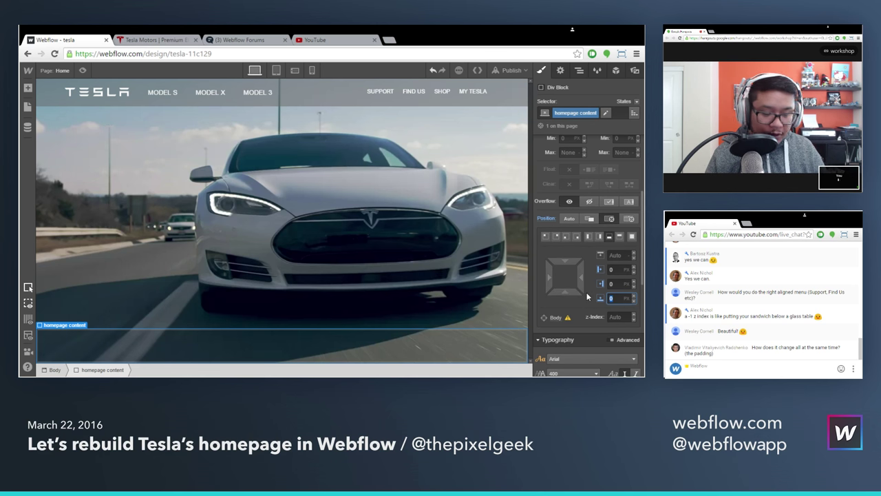
pyautogui.press('Return')
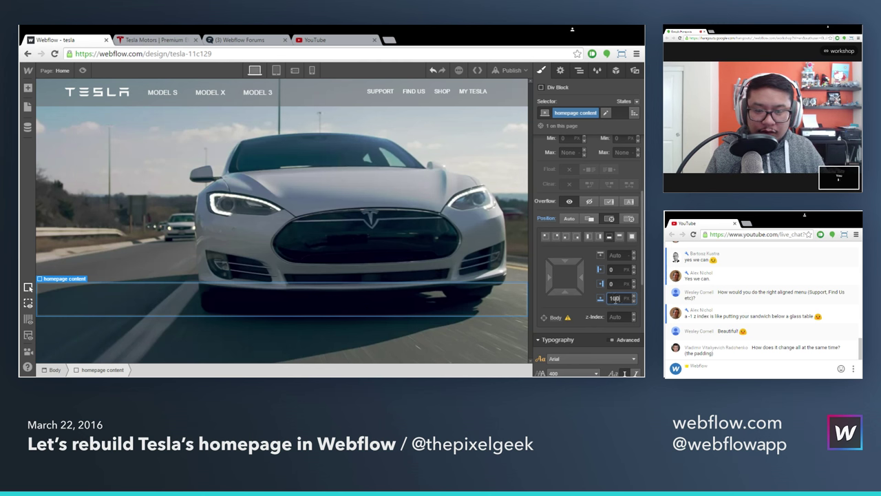
pyautogui.write('125')
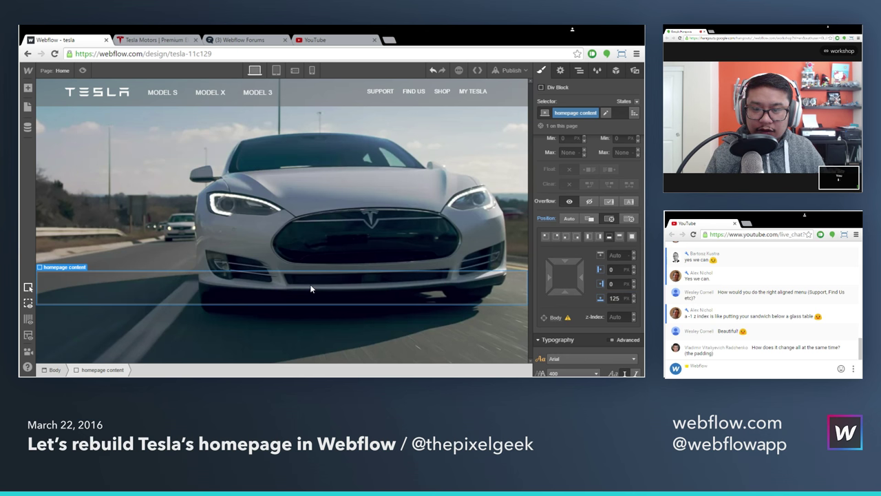
pyautogui.write('a')
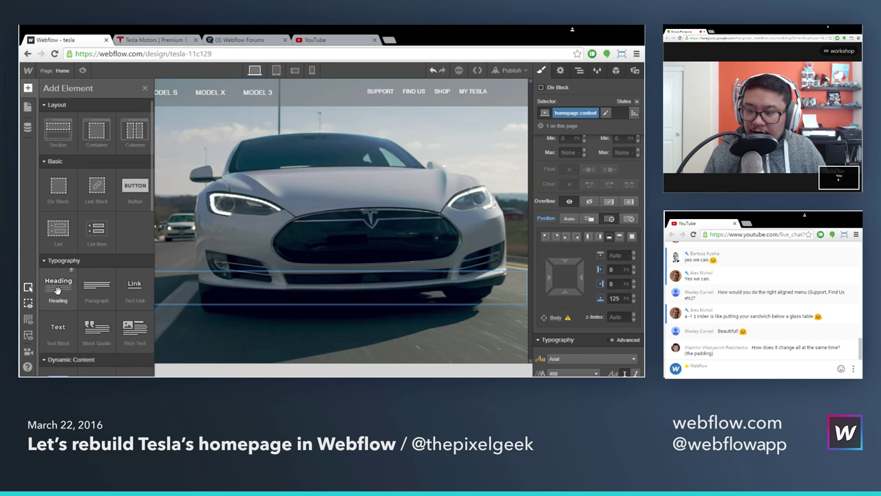
pyautogui.write('a')
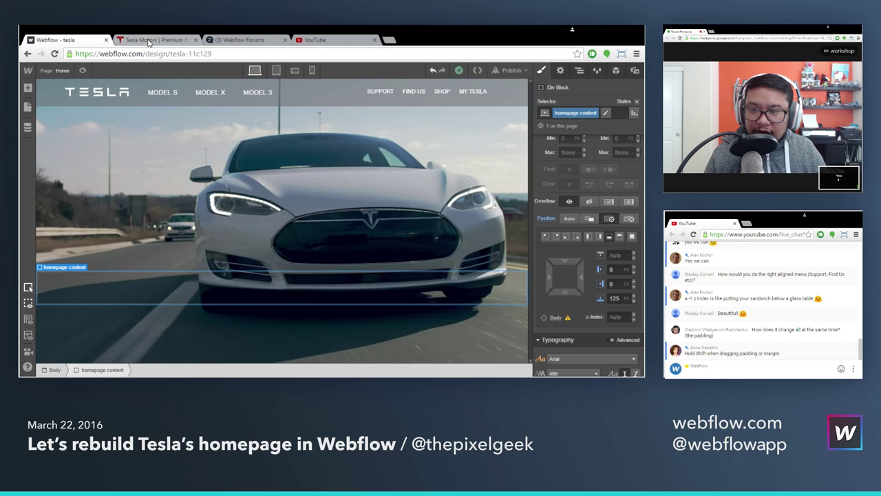
pyautogui.click(149, 40)
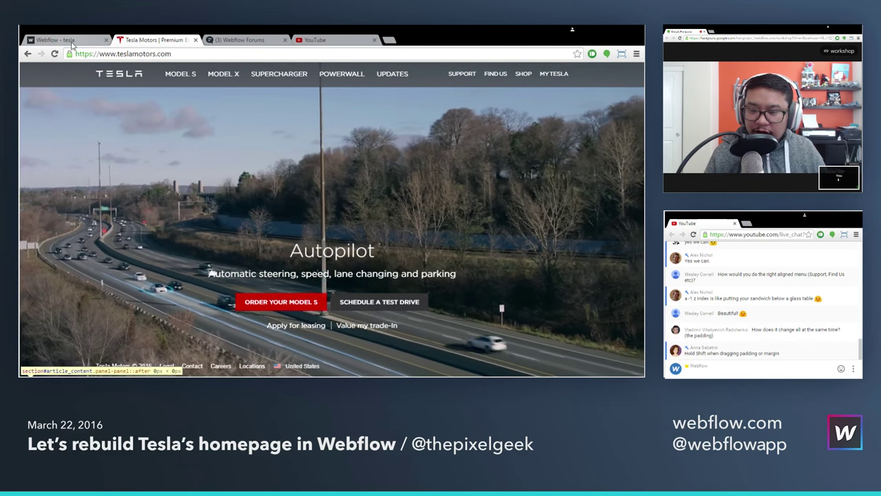
pyautogui.click(72, 42)
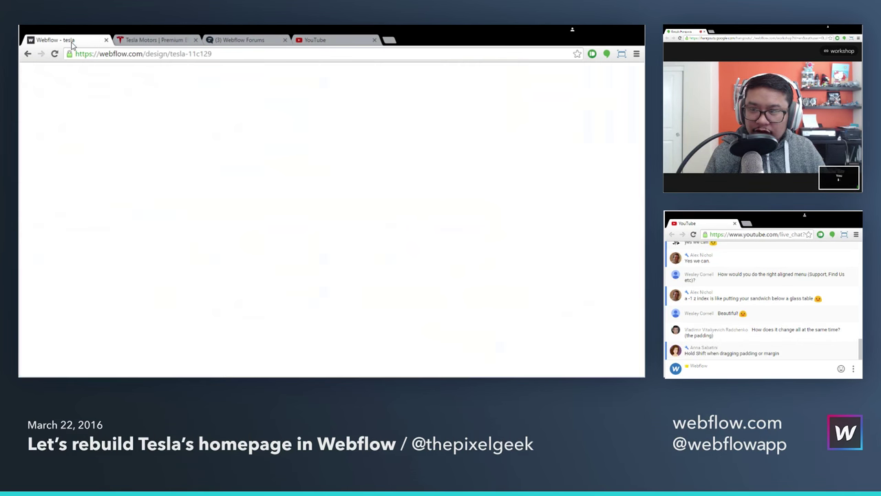
pyautogui.scroll(-5, 587, 268)
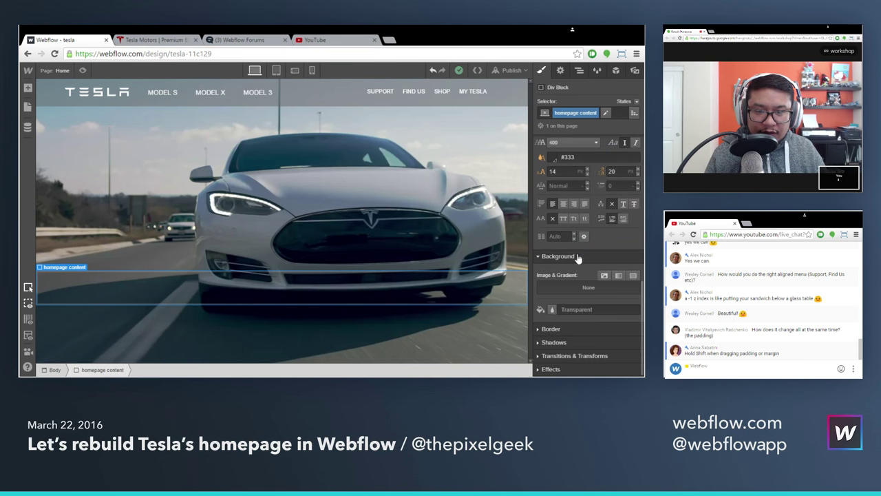
# Left-align homepage content and place an H1 heading reading 'Autopilot' inside it.
pyautogui.click(563, 205)
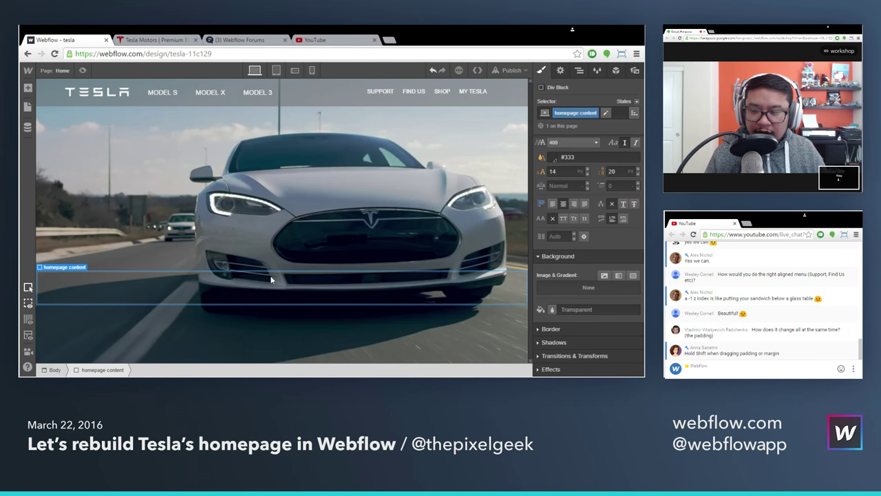
pyautogui.press('a')
pyautogui.moveTo(268, 283); pyautogui.dragTo(277, 284)
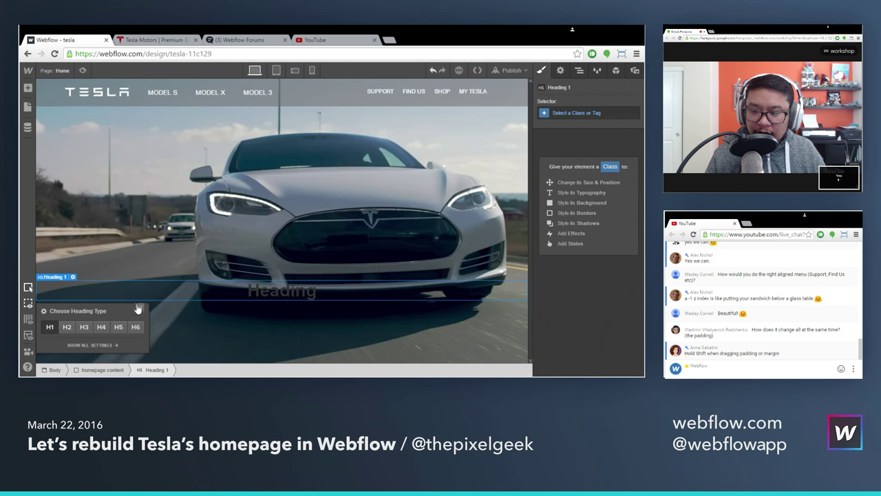
pyautogui.doubleClick(286, 288)
pyautogui.write('Au')
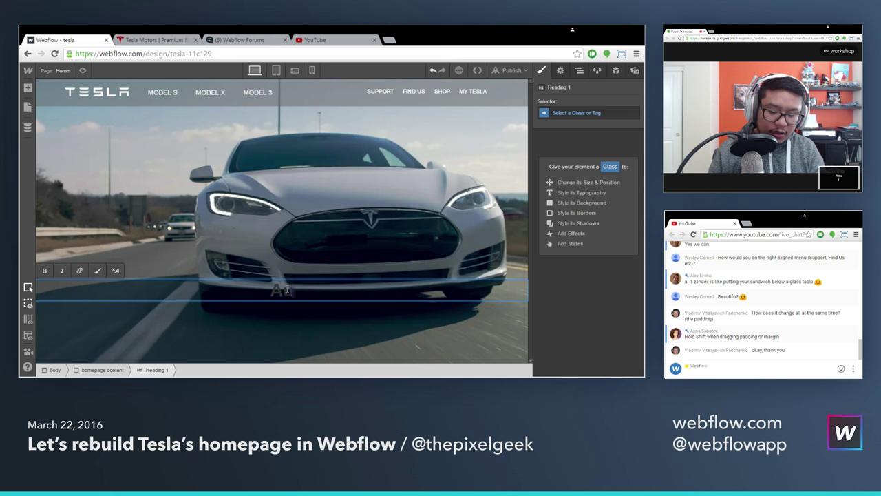
pyautogui.write('topilot')
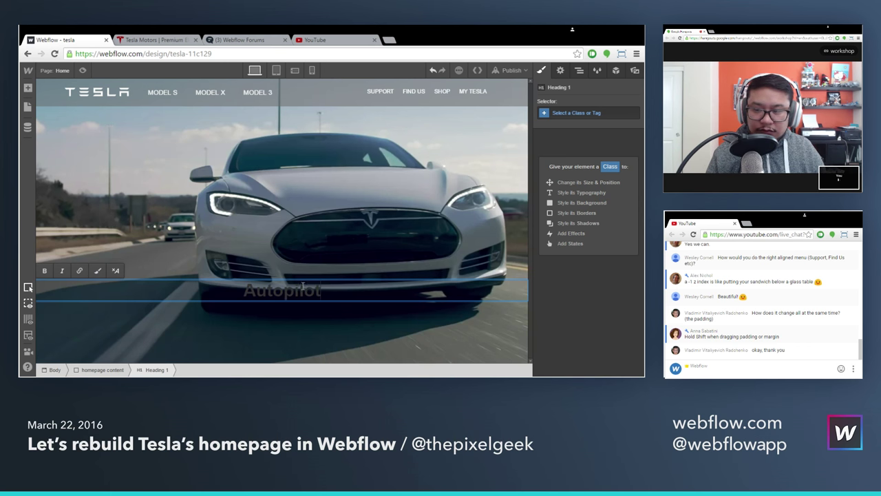
pyautogui.click(597, 113)
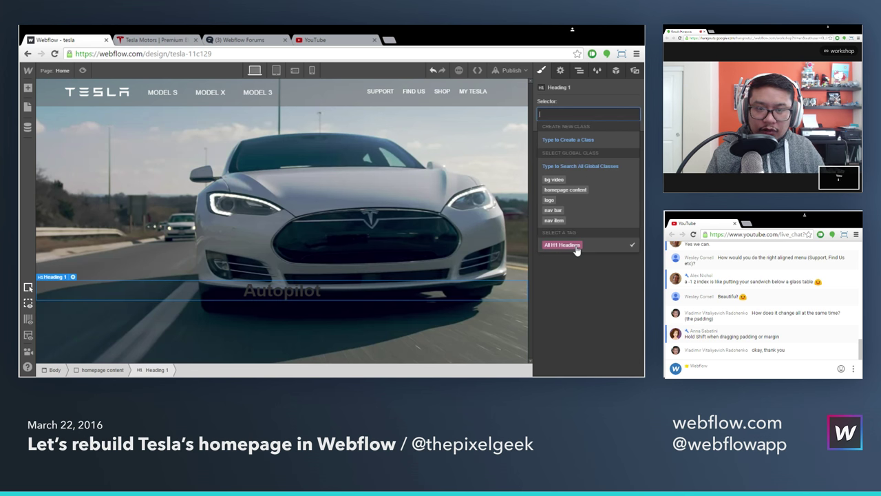
# Set the heading's selector to All H1 Headings.
pyautogui.click(563, 245)
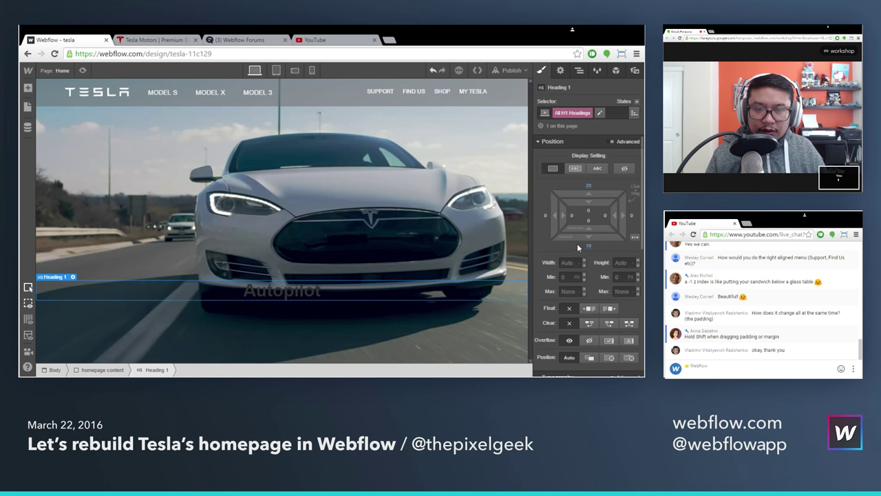
pyautogui.click(279, 293)
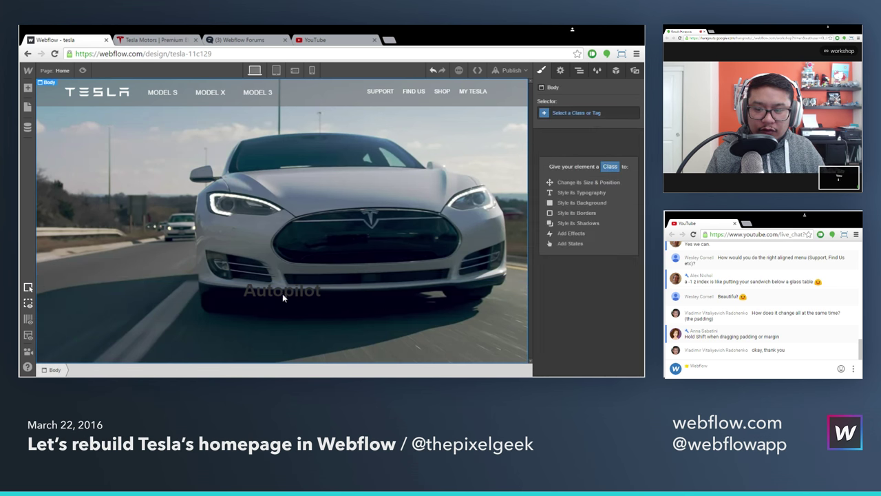
pyautogui.click(581, 114)
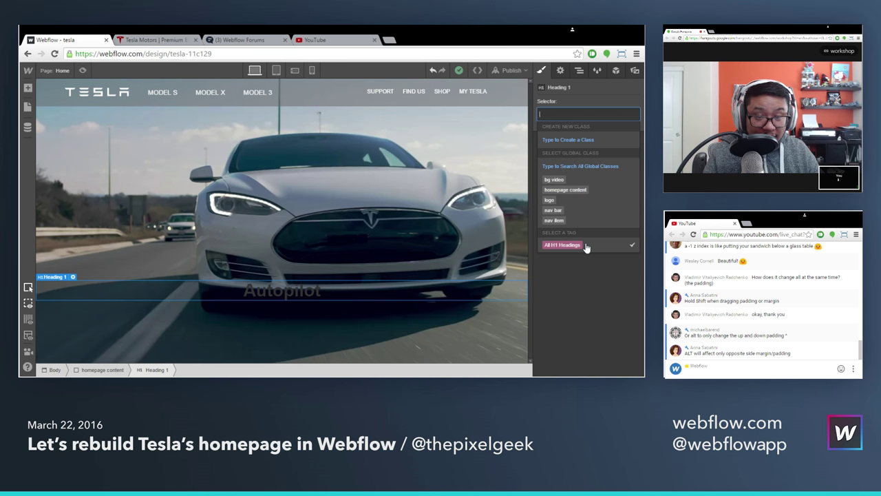
pyautogui.click(563, 245)
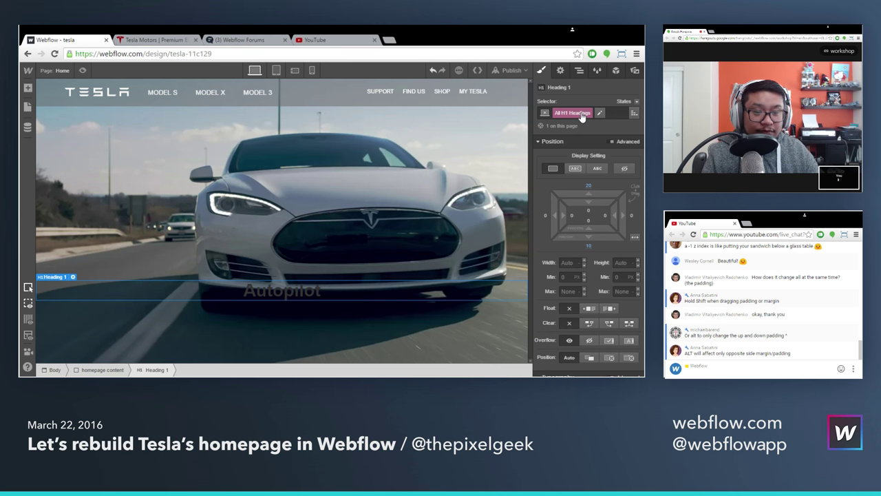
# Make the H1 text colour white, then compare with the Tesla homepage.
pyautogui.scroll(-5, 606, 267)
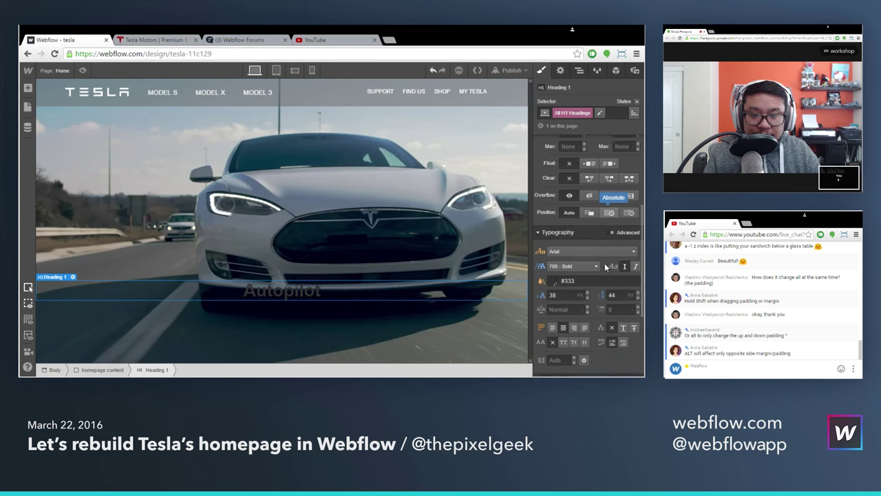
pyautogui.scroll(-3, 606, 267)
pyautogui.click(555, 195)
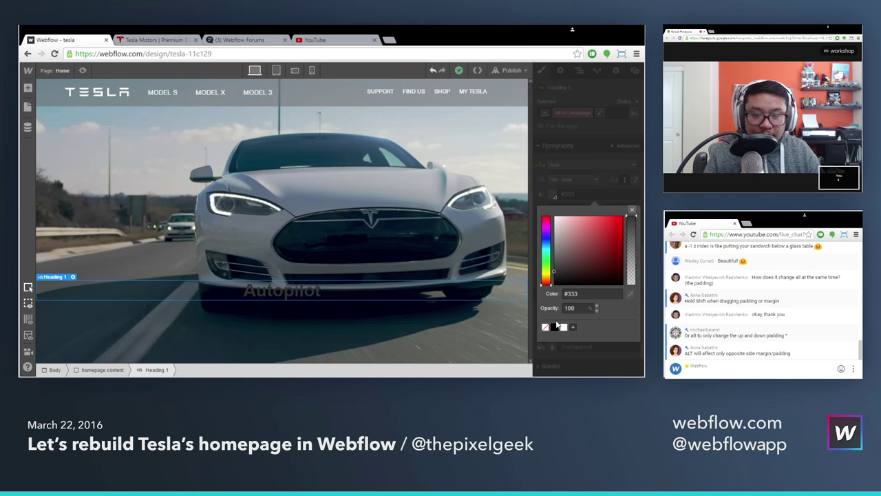
pyautogui.click(564, 328)
pyautogui.click(633, 210)
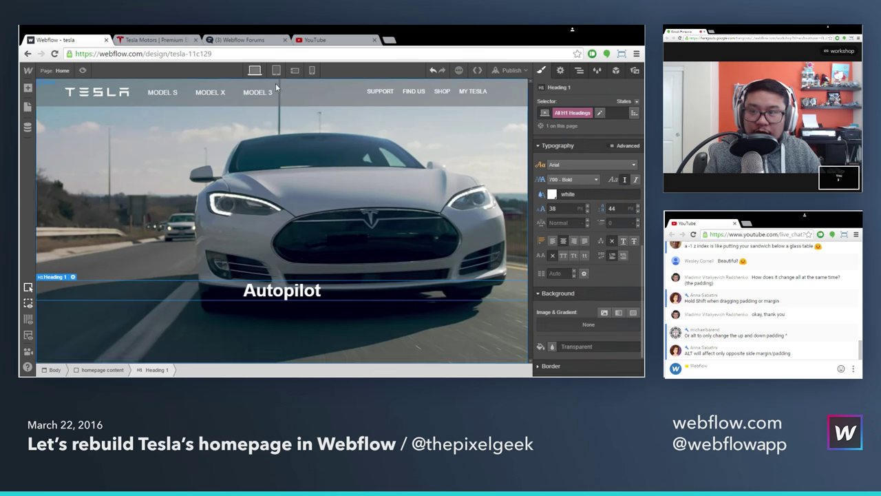
pyautogui.click(157, 40)
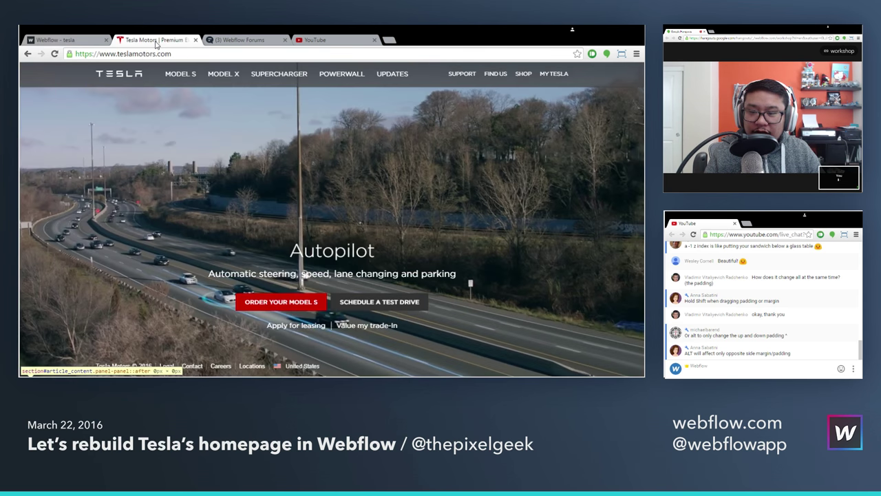
pyautogui.click(72, 40)
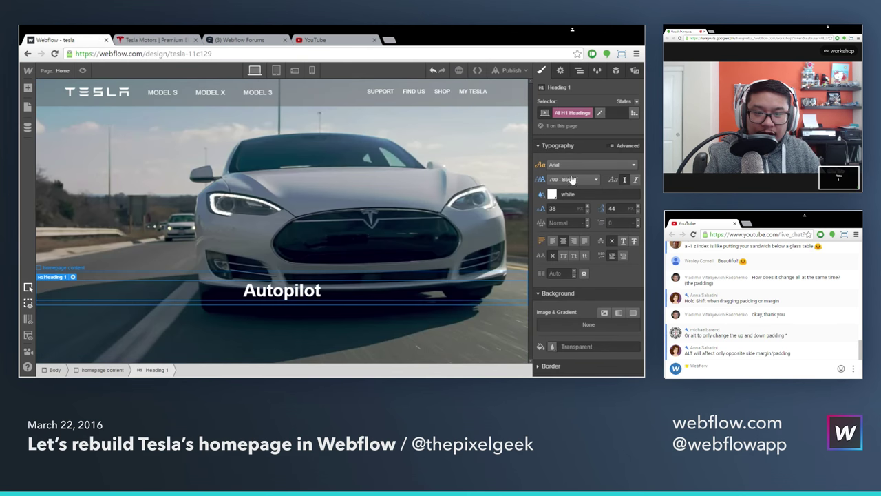
# Try Droid Sans and then Montserrat for the heading at 400 Normal weight.
pyautogui.click(574, 165)
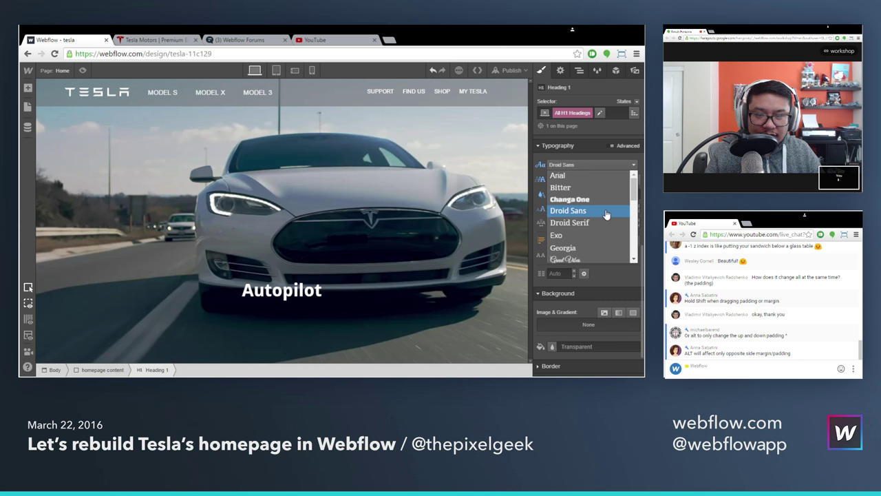
pyautogui.click(606, 215)
pyautogui.click(572, 180)
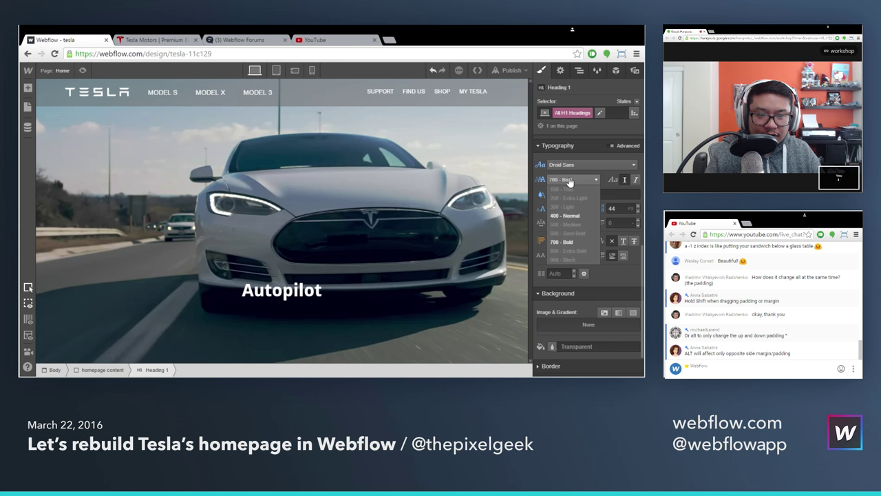
pyautogui.click(574, 216)
pyautogui.click(575, 166)
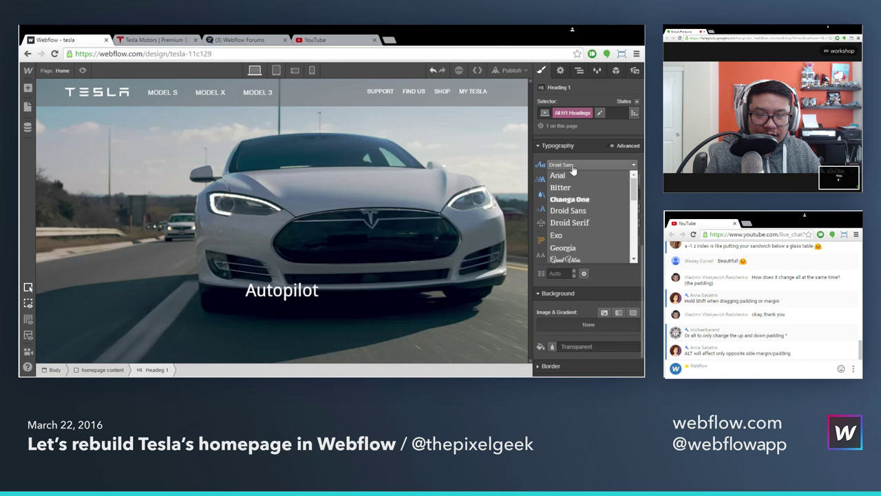
pyautogui.scroll(-1, 606, 229)
pyautogui.scroll(-2, 606, 229)
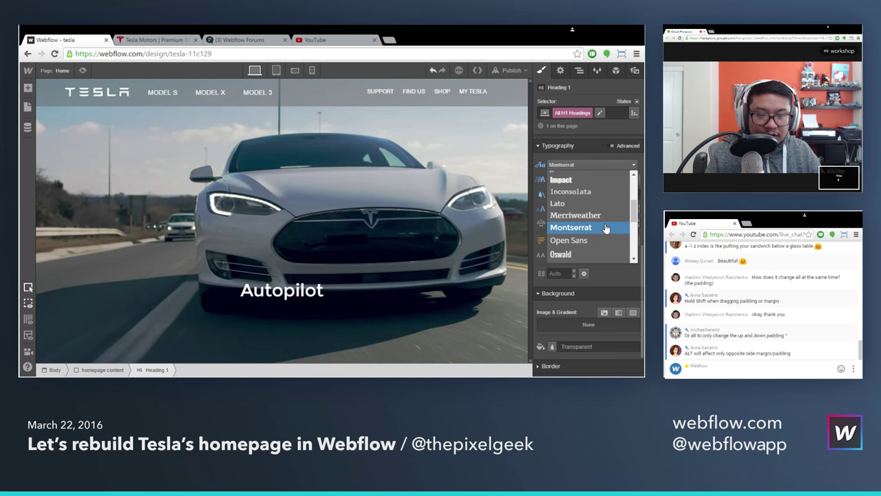
pyautogui.click(606, 229)
pyautogui.click(561, 186)
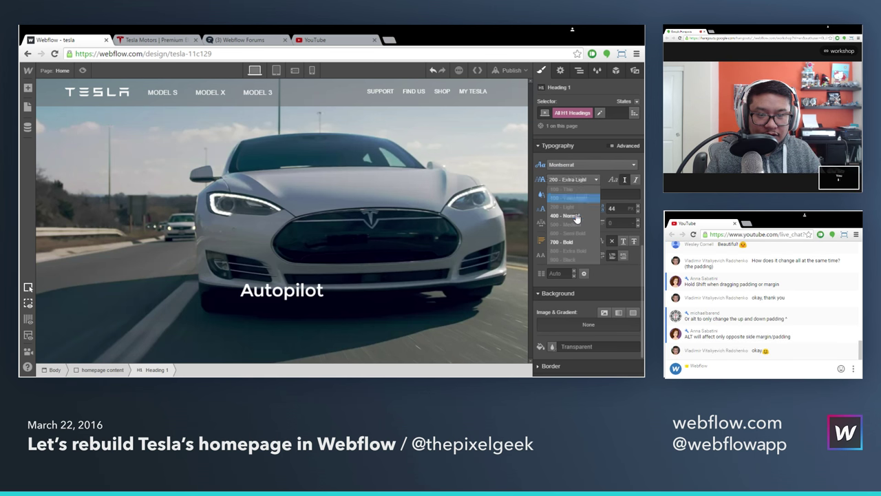
pyautogui.click(574, 216)
# Switch the heading font to Open Sans, keeping 400 Normal weight.
pyautogui.click(576, 167)
pyautogui.scroll(-2, 575, 196)
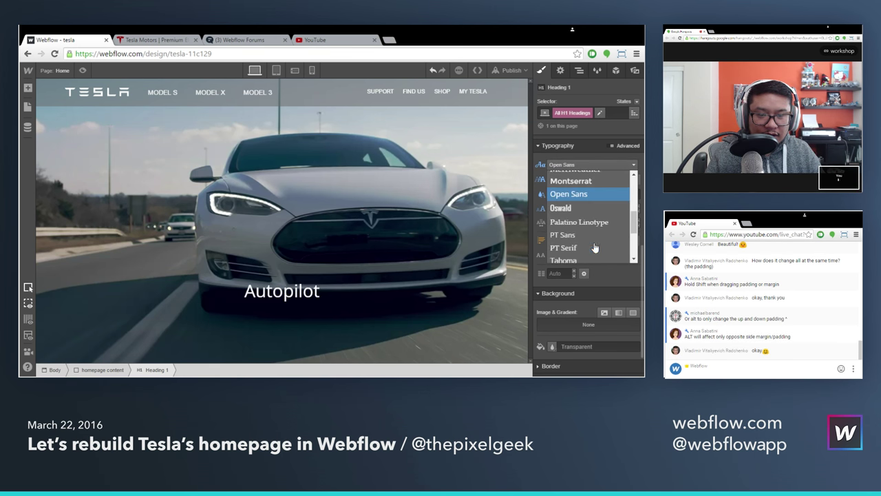
pyautogui.click(569, 194)
pyautogui.click(564, 179)
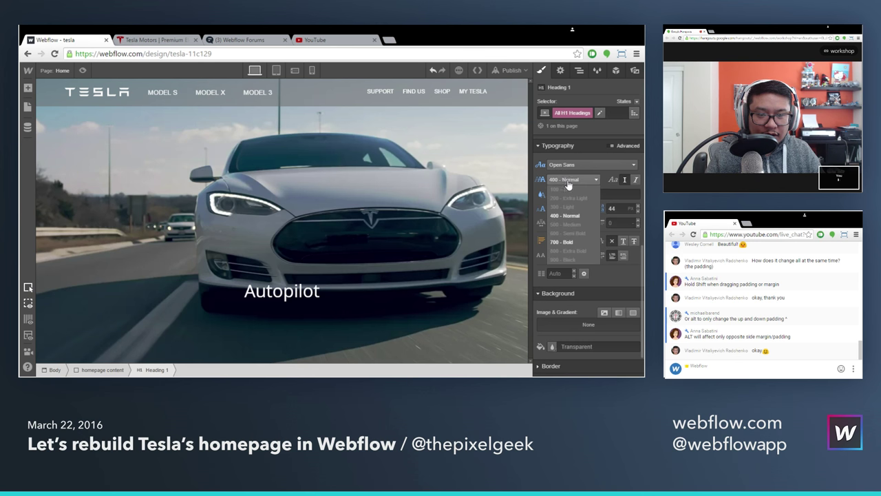
pyautogui.click(570, 215)
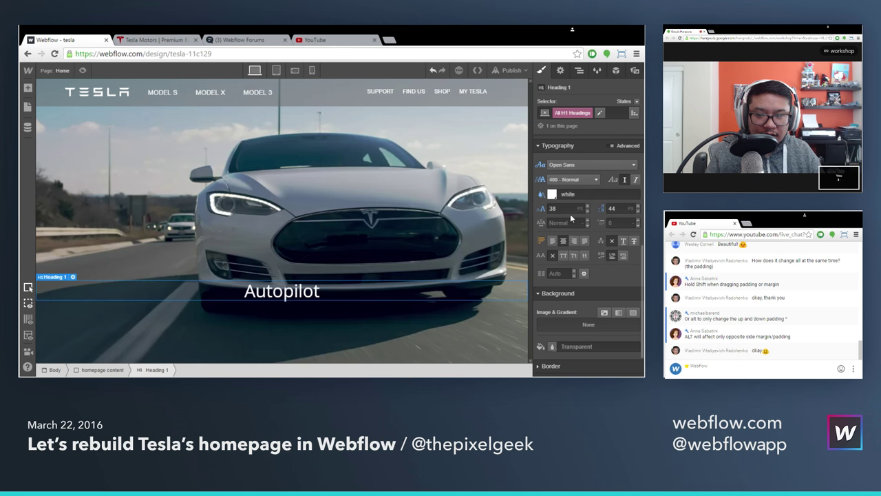
# Set the heading font to Lato with 300 Light weight.
pyautogui.click(570, 165)
pyautogui.scroll(-3, 583, 233)
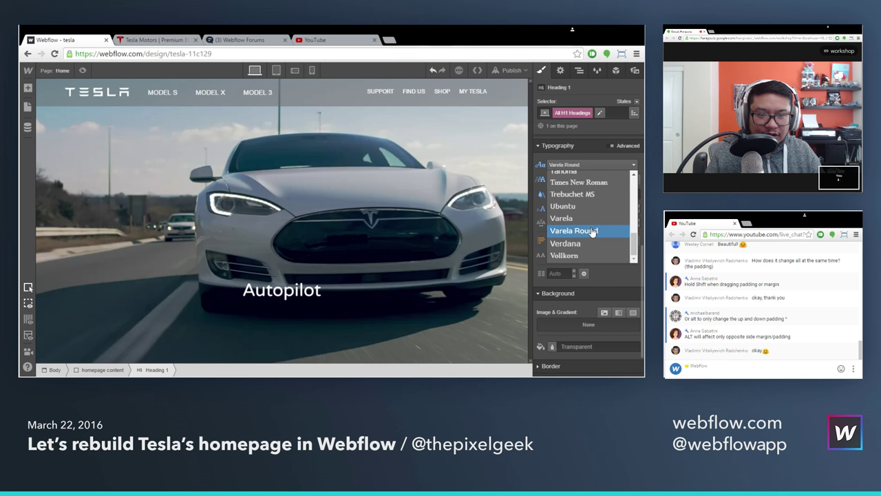
pyautogui.scroll(-1, 593, 243)
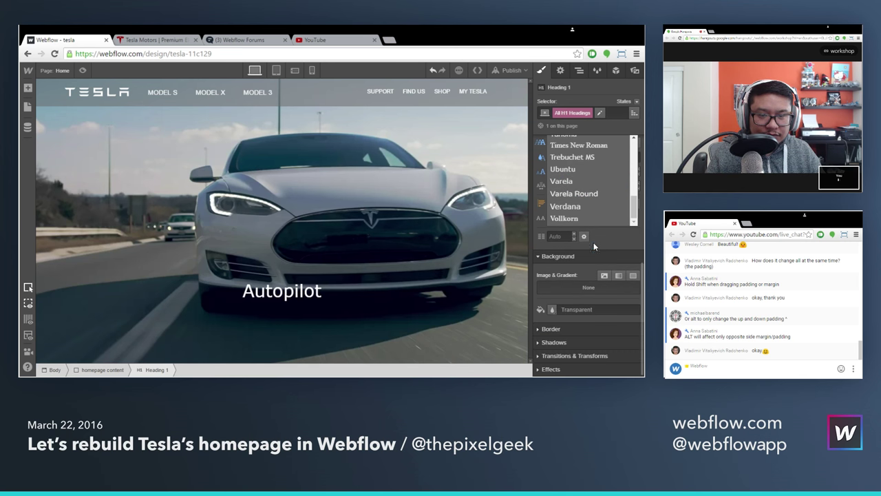
pyautogui.scroll(4, 590, 207)
pyautogui.scroll(2, 596, 196)
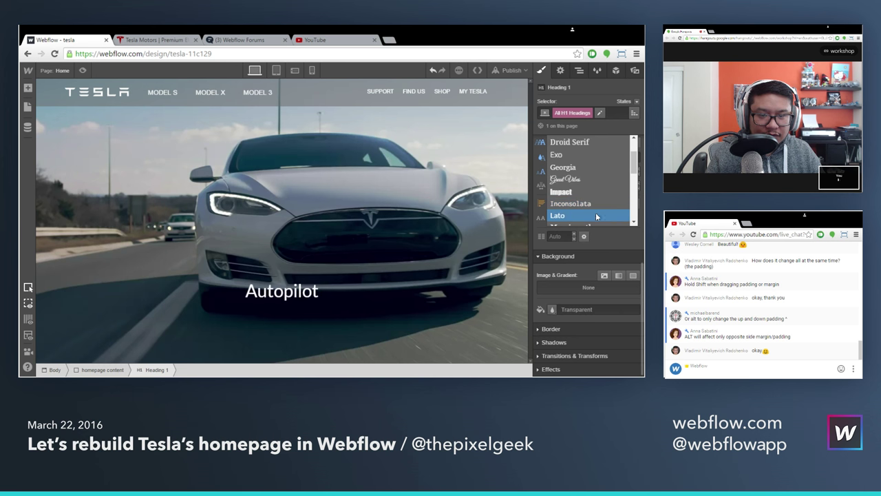
pyautogui.click(597, 215)
pyautogui.click(573, 142)
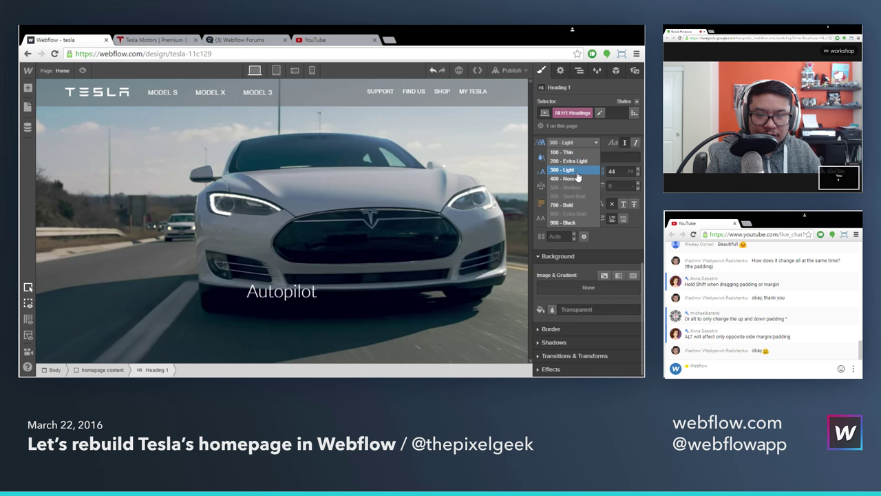
pyautogui.click(565, 169)
# Check the Lato 300 Light heading against the Tesla homepage and keep the weight.
pyautogui.click(165, 40)
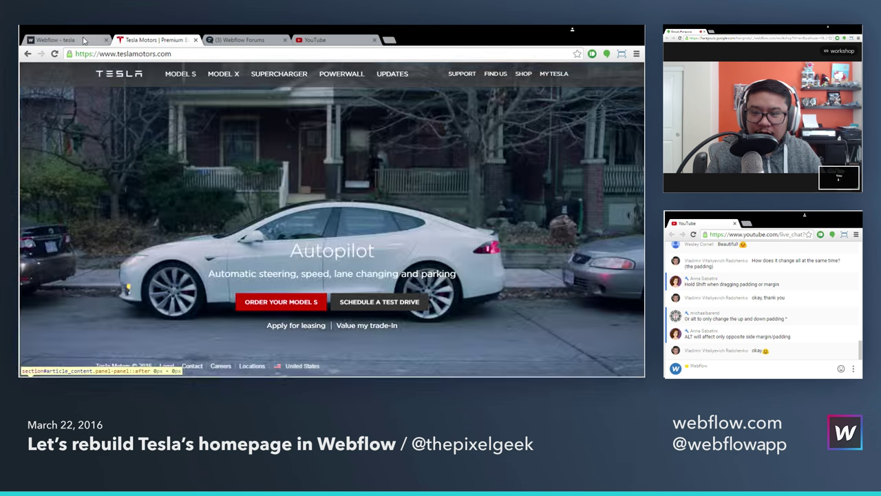
pyautogui.click(84, 41)
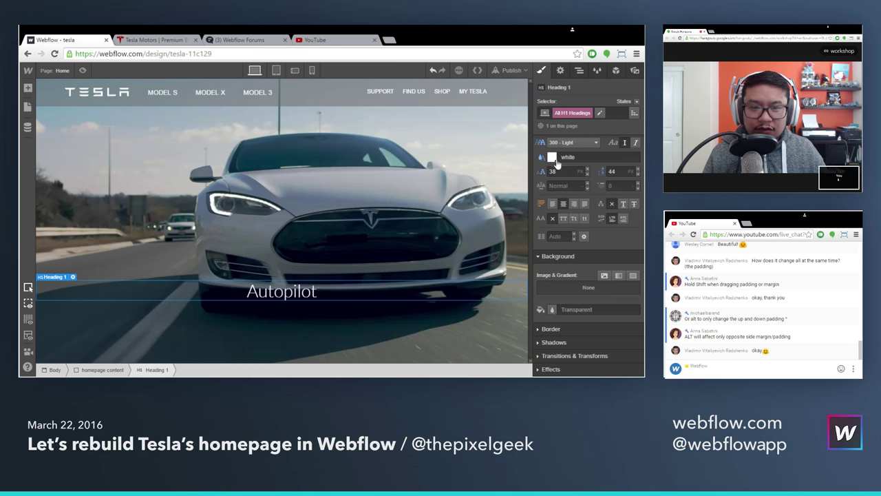
pyautogui.click(573, 143)
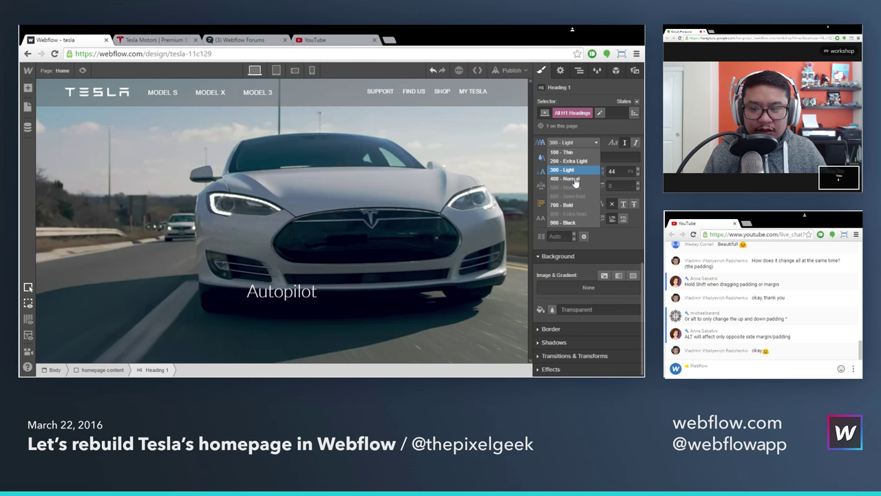
pyautogui.click(563, 170)
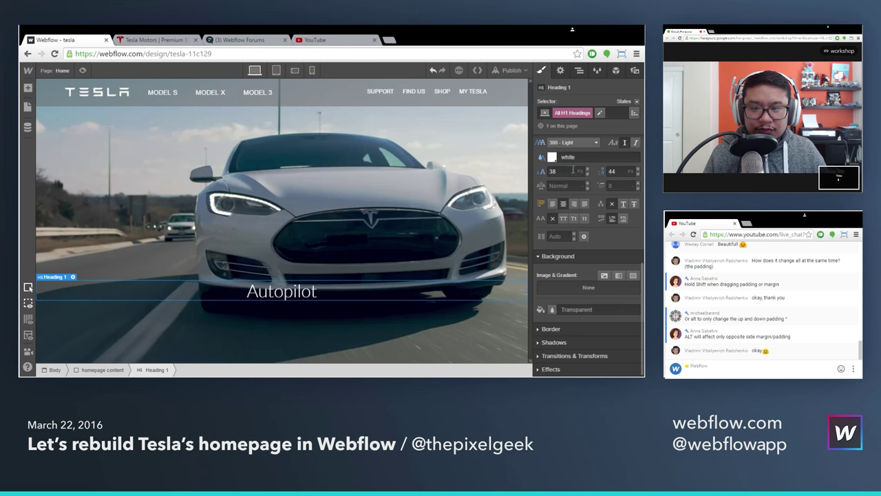
pyautogui.click(148, 40)
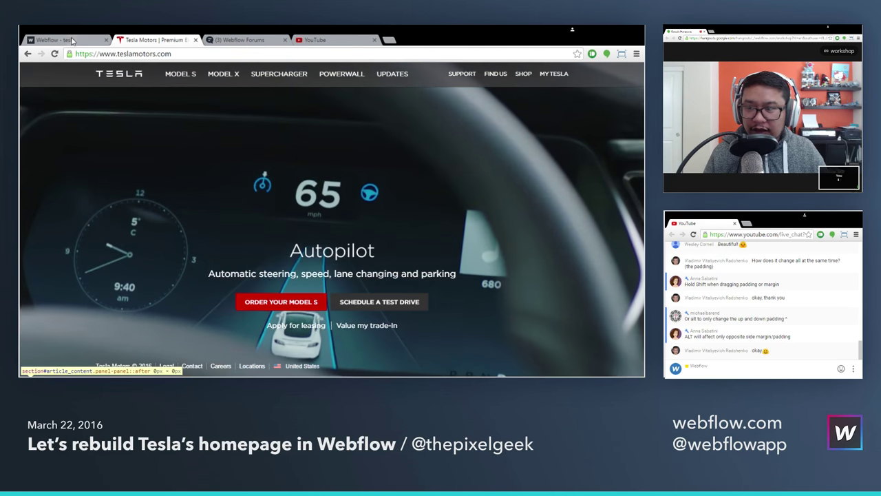
pyautogui.click(72, 40)
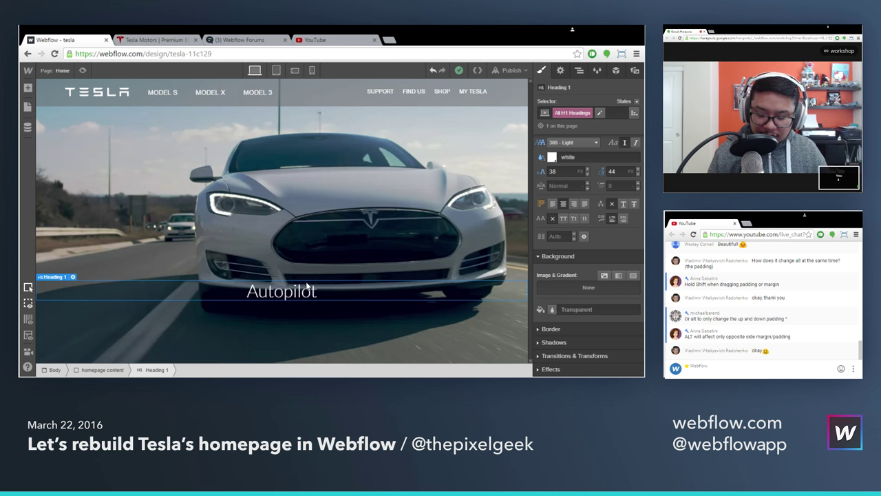
# Duplicate the Autopilot heading and make the copy an H2.
pyautogui.hotkey('ctrl', 'd')
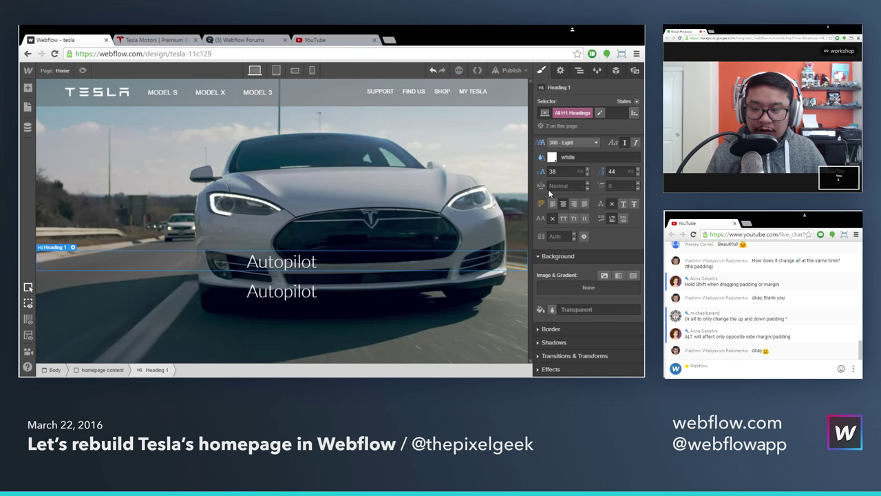
pyautogui.click(323, 286)
pyautogui.click(560, 71)
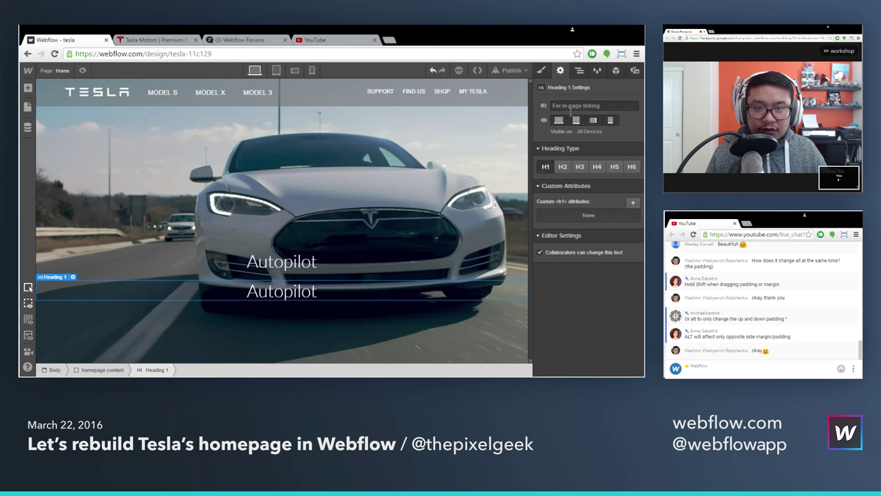
pyautogui.click(562, 167)
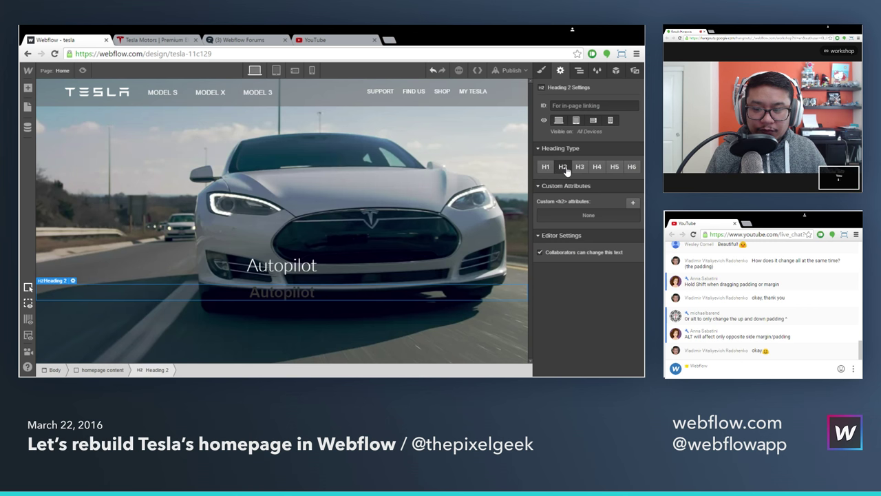
# Retype the copy as 'Automatic steering, speed, lane changing and parking', matching Tesla's wording.
pyautogui.doubleClick(297, 294)
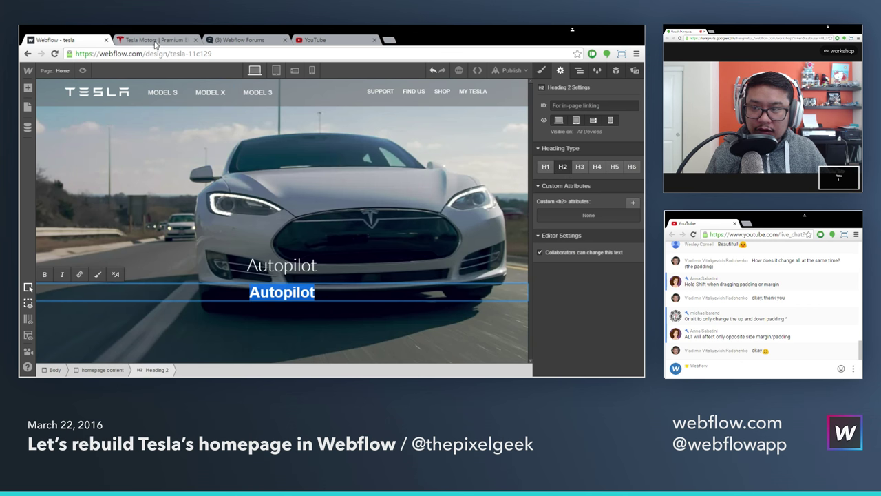
pyautogui.click(155, 40)
pyautogui.click(73, 41)
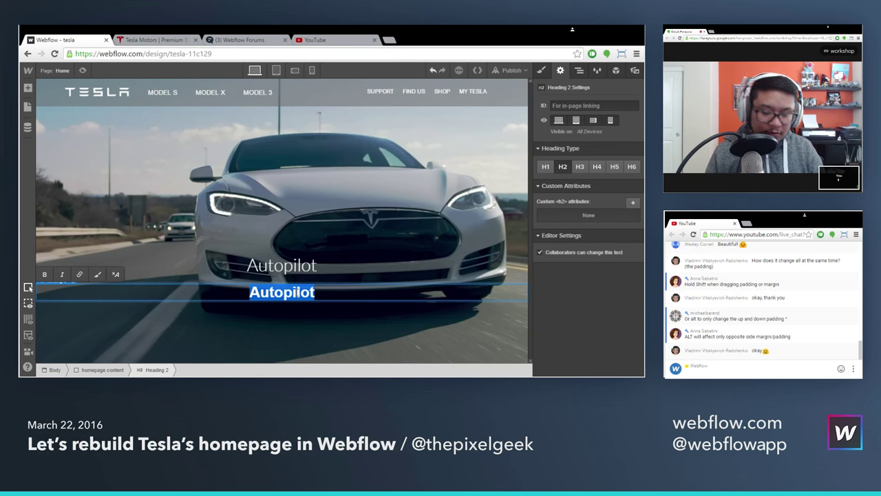
pyautogui.write('Automatic steering,')
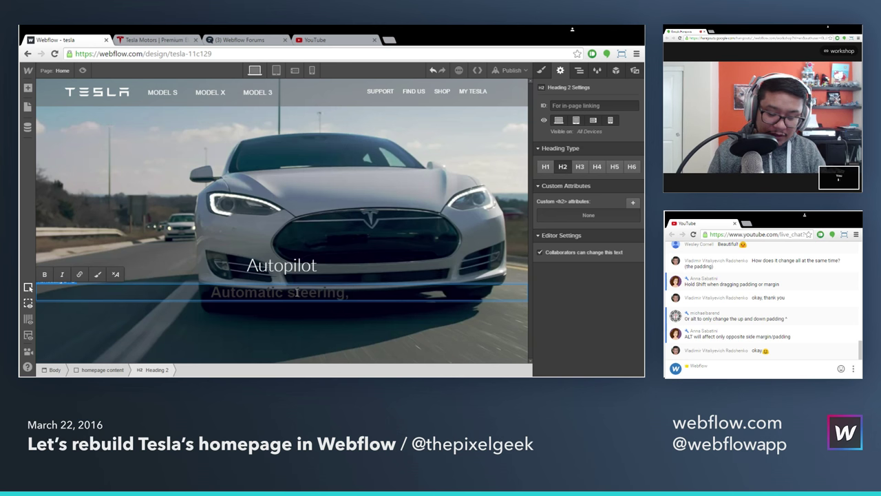
pyautogui.click(136, 39)
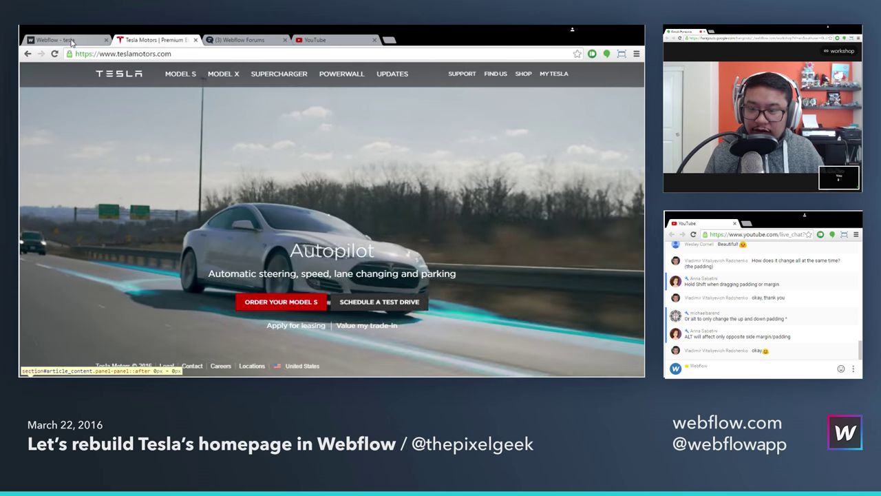
pyautogui.click(63, 40)
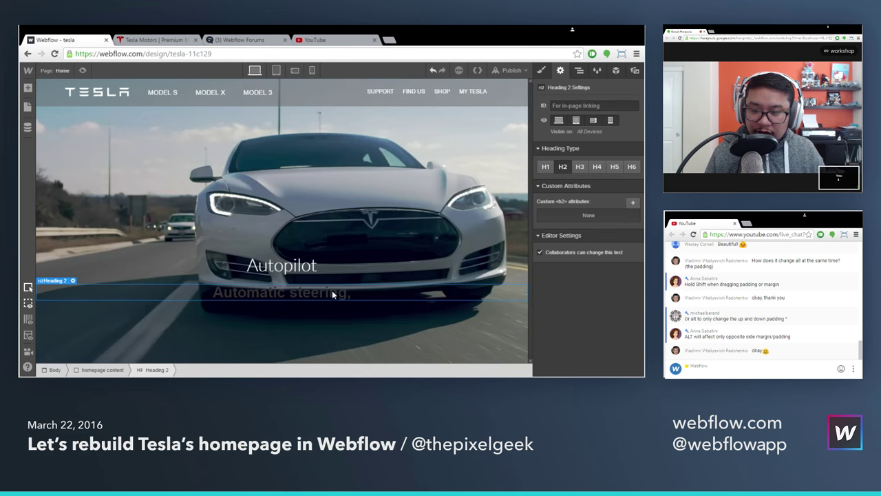
pyautogui.doubleClick(384, 293)
pyautogui.write('speed')
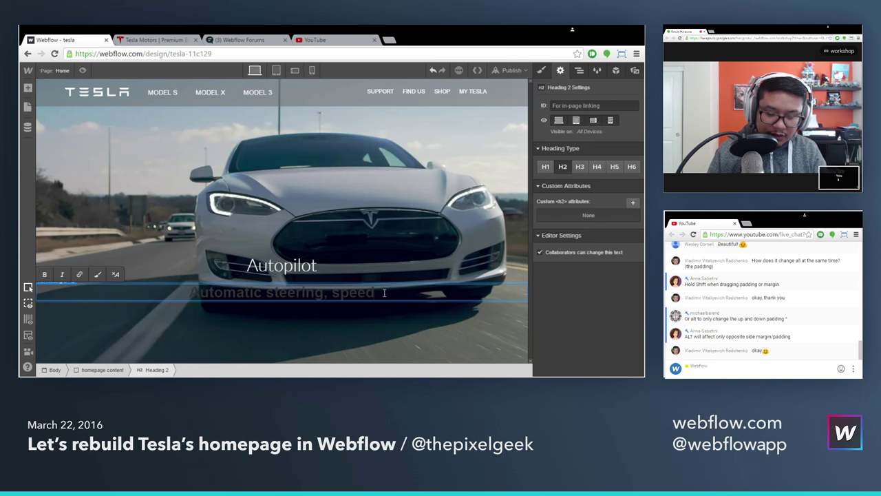
pyautogui.write(', lane changing')
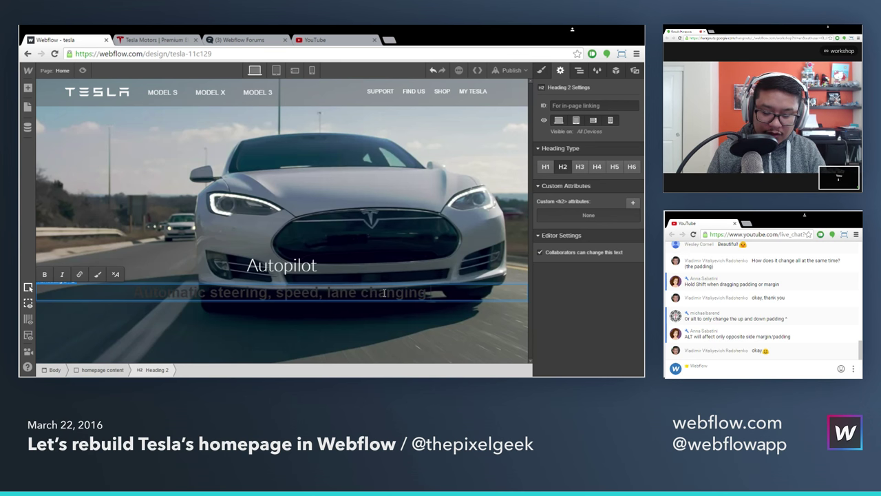
pyautogui.write(' and parking')
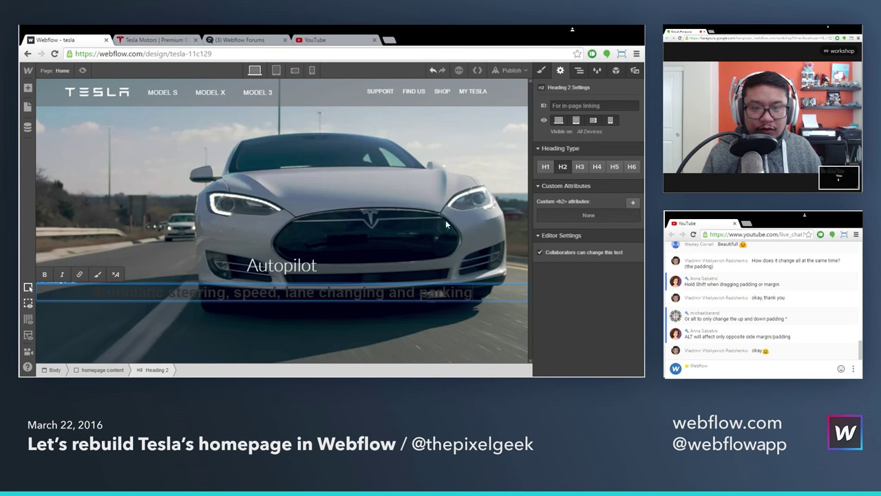
# Style the subtitle through the All H2 Headings selector.
pyautogui.click(542, 71)
pyautogui.click(586, 112)
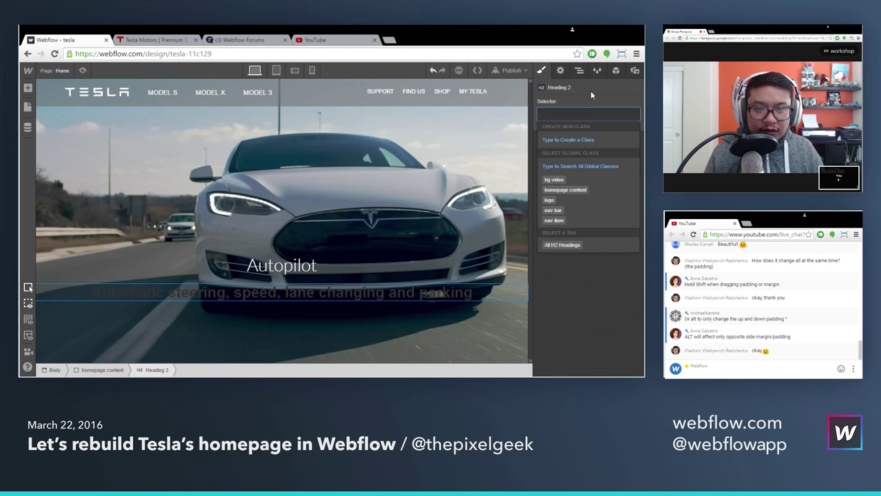
pyautogui.click(563, 245)
pyautogui.scroll(-4, 604, 267)
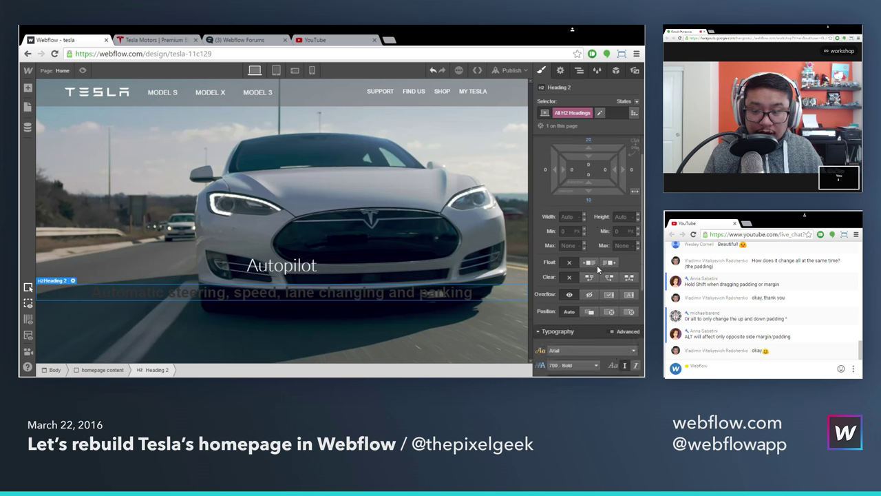
# Make the subtitle text white and set its font to Lato.
pyautogui.click(602, 255)
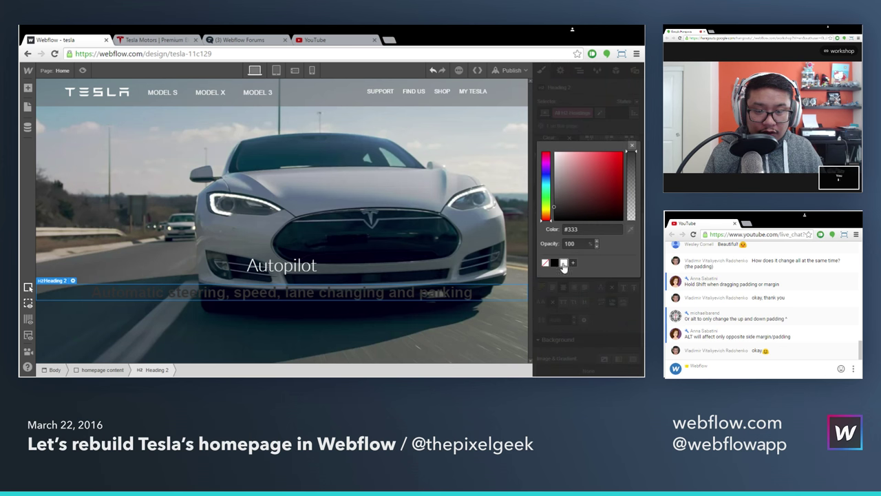
pyautogui.click(564, 263)
pyautogui.click(632, 145)
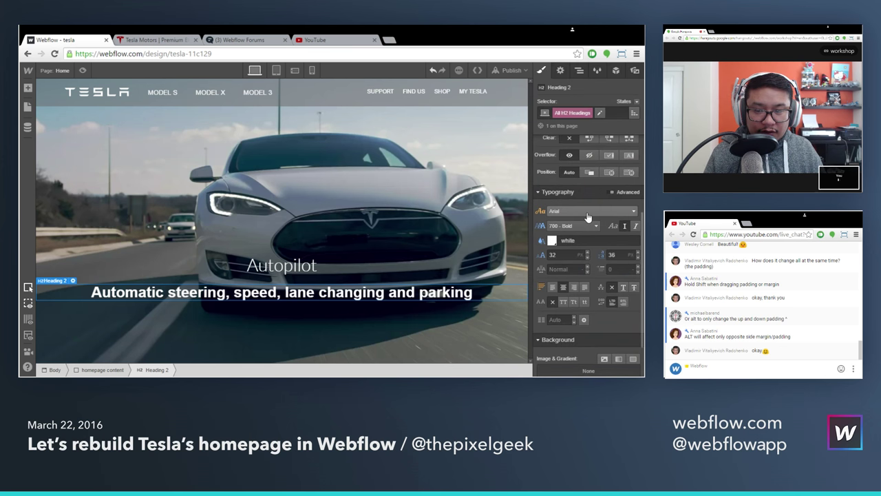
pyautogui.click(591, 211)
pyautogui.scroll(-3, 584, 283)
pyautogui.scroll(-3, 587, 284)
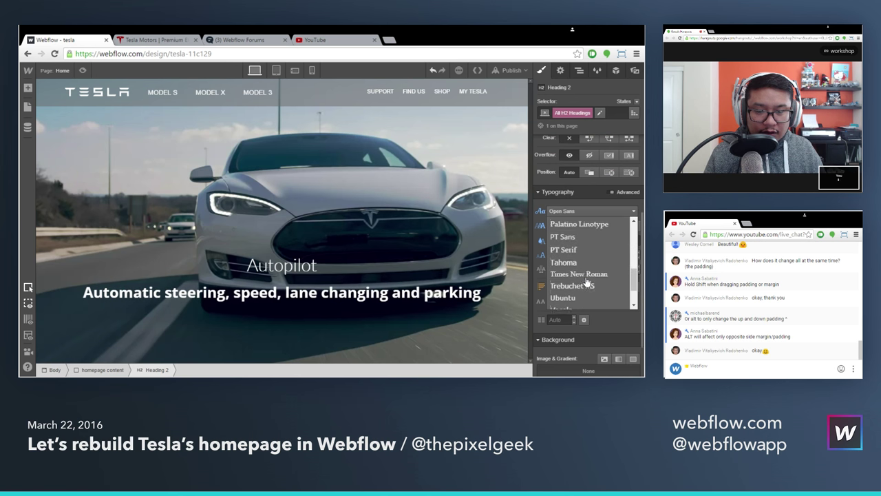
pyautogui.scroll(5, 585, 262)
pyautogui.click(575, 296)
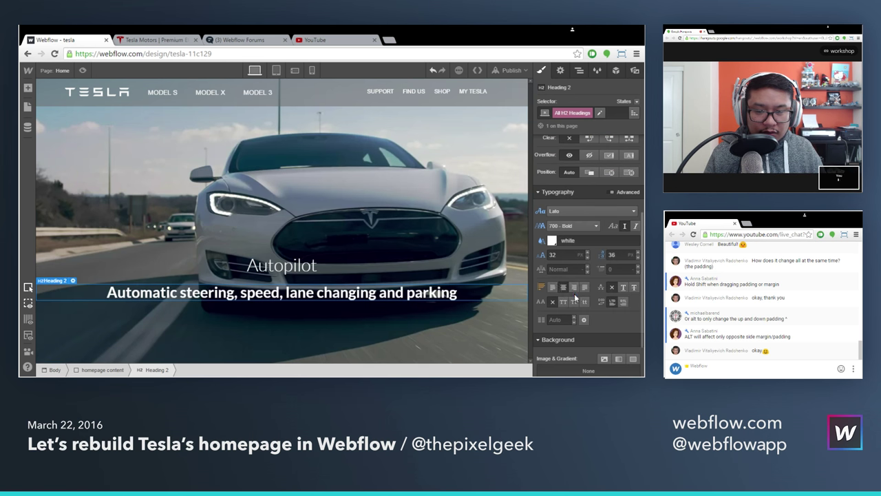
pyautogui.click(575, 226)
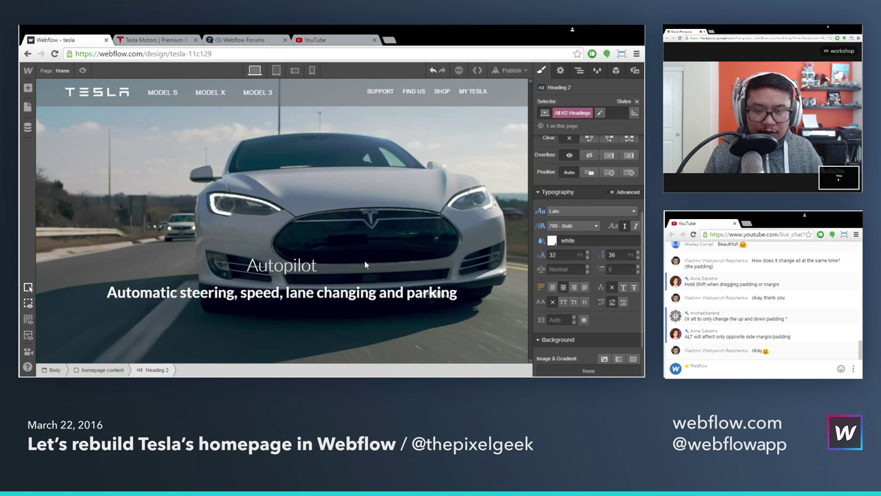
# Reapply All H1 Headings to the heading and All H2 Headings to the subtitle.
pyautogui.click(303, 290)
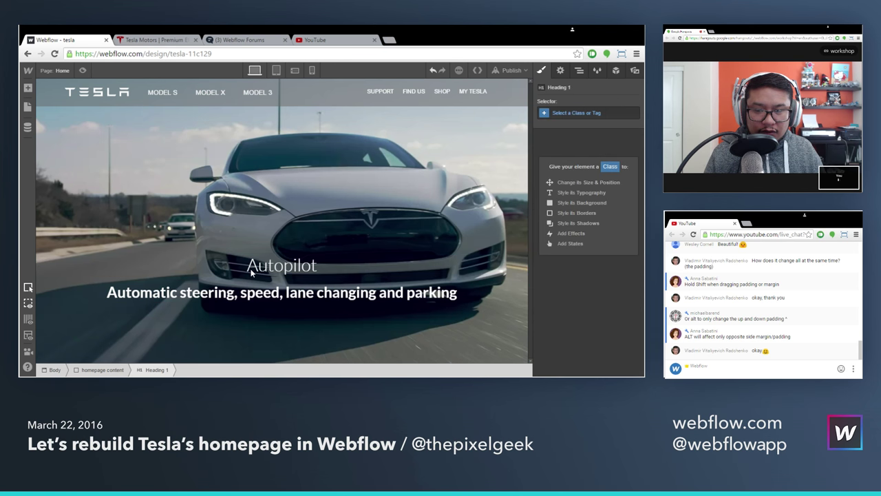
pyautogui.click(577, 113)
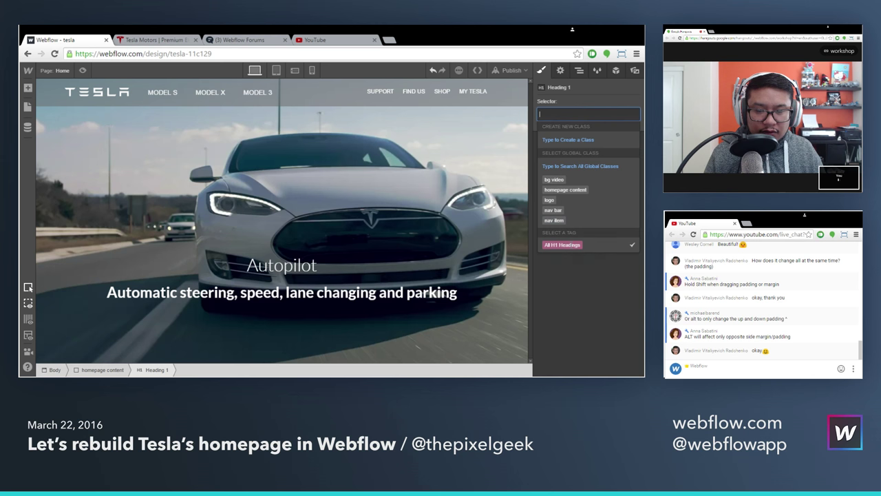
pyautogui.click(563, 245)
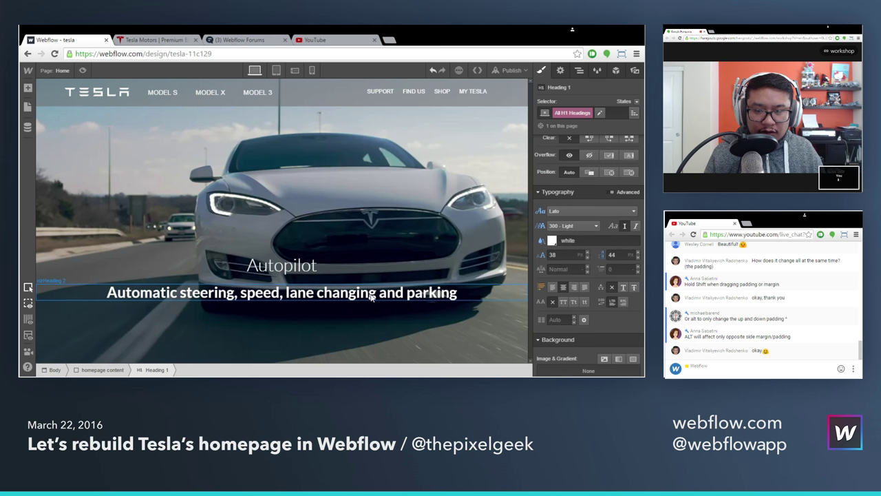
pyautogui.click(482, 293)
pyautogui.click(577, 113)
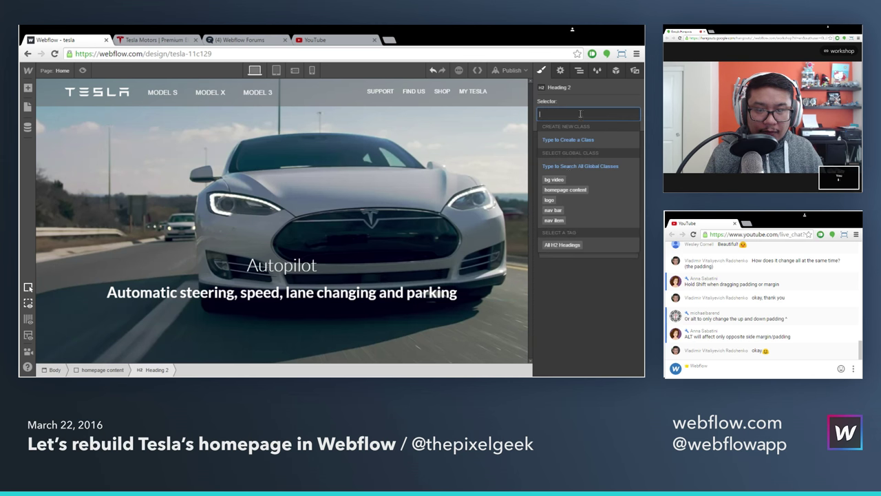
pyautogui.click(561, 245)
# Set the subtitle font weight to 400 Normal.
pyautogui.click(573, 228)
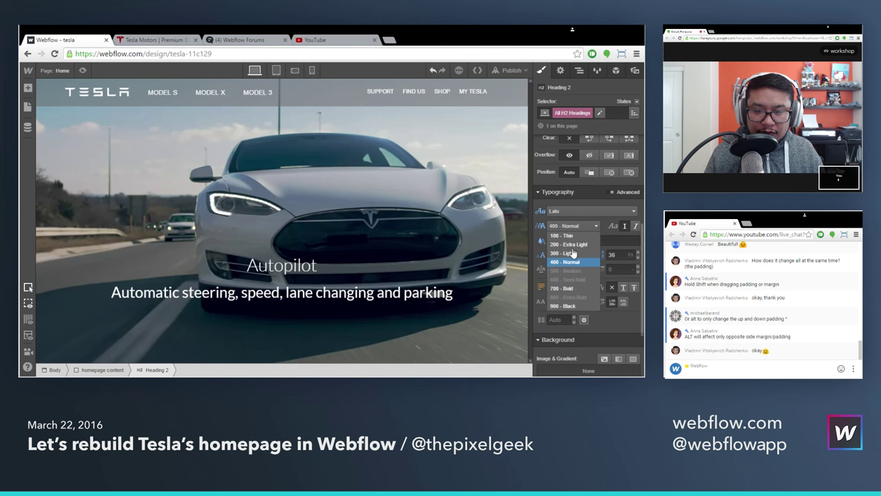
pyautogui.click(573, 245)
pyautogui.click(573, 226)
pyautogui.click(577, 262)
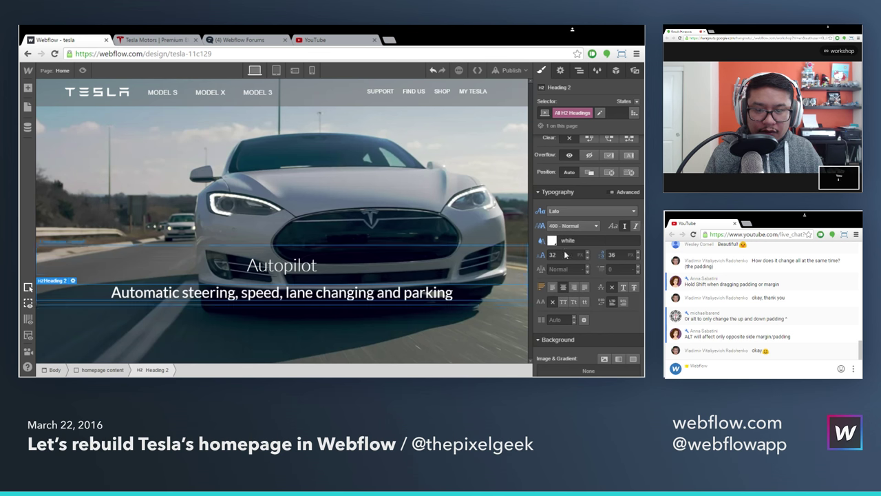
# Give the subtitle a 20 px font size and 26 line height, then compare with Tesla.
pyautogui.click(564, 254)
pyautogui.write('22')
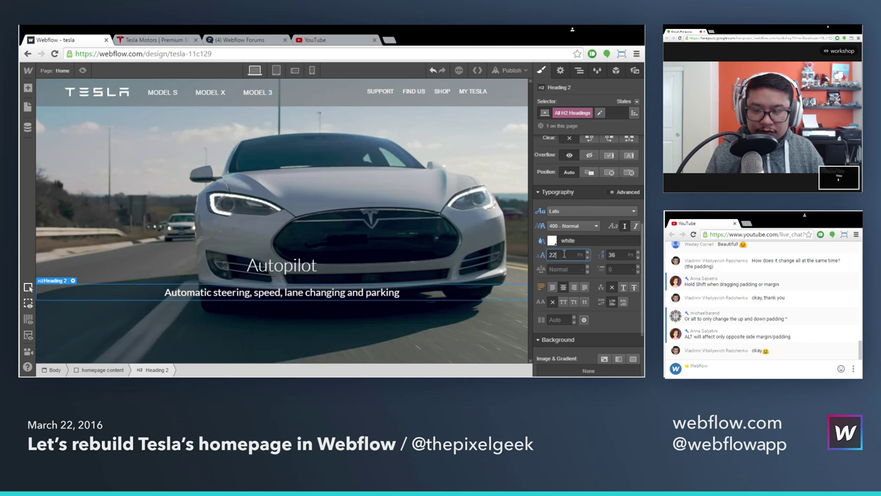
pyautogui.press('Down')
pyautogui.press('Down')
pyautogui.press('Down')
pyautogui.press('Down')
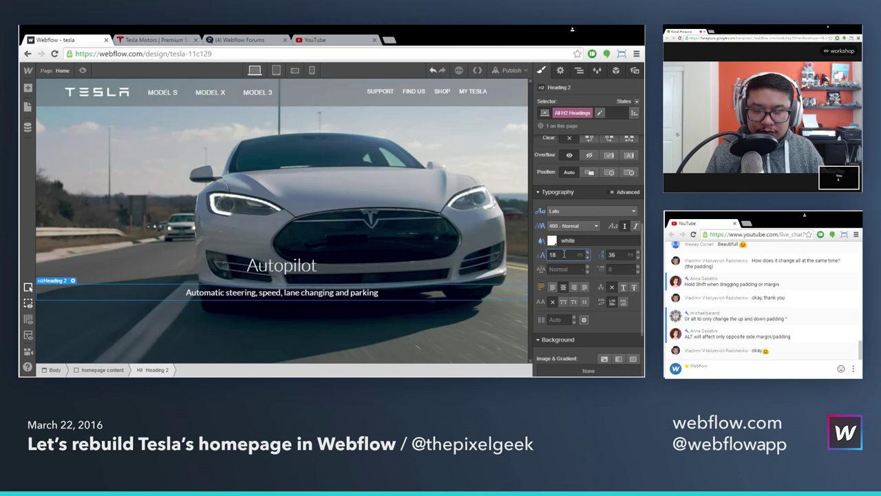
pyautogui.press('Up')
pyautogui.press('Up')
pyautogui.press('Tab')
pyautogui.write('26')
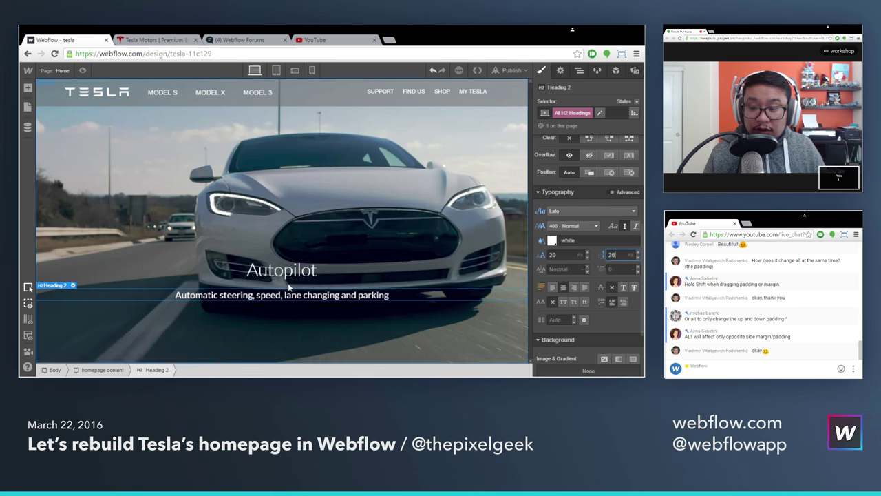
pyautogui.click(142, 40)
pyautogui.click(69, 39)
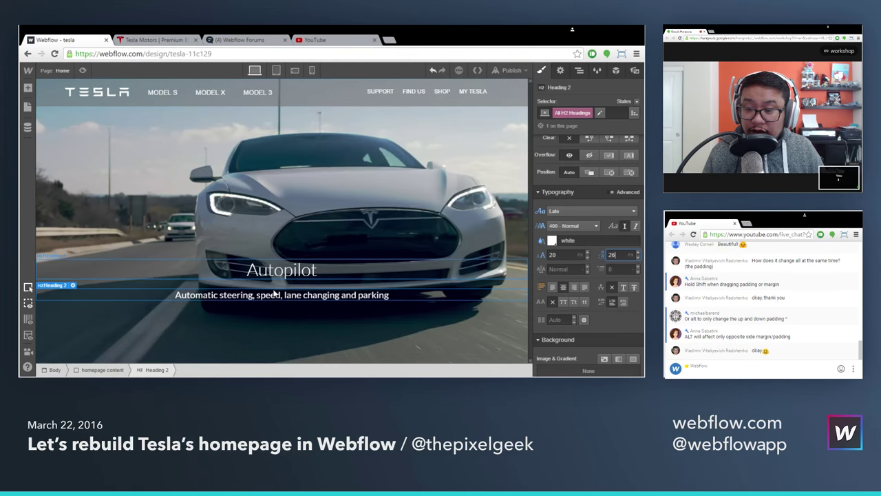
# Add a Button below the subtitle and dismiss its link settings.
pyautogui.press('a')
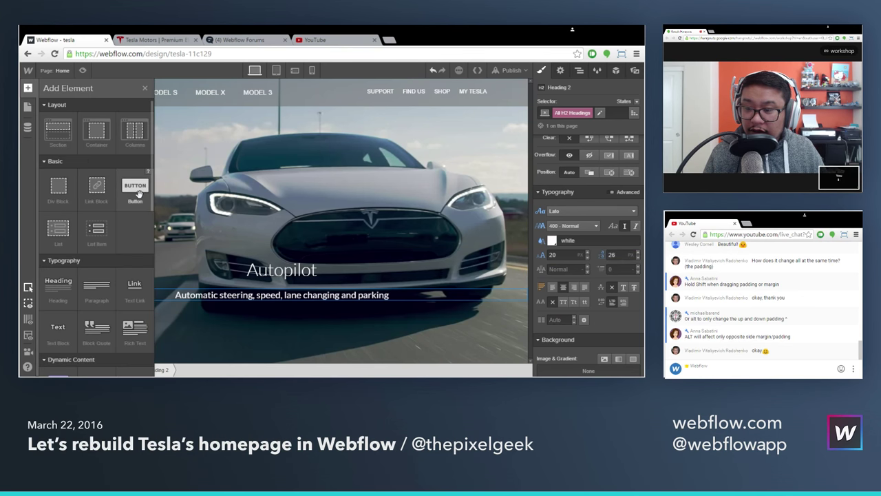
pyautogui.click(138, 195)
pyautogui.press('Escape')
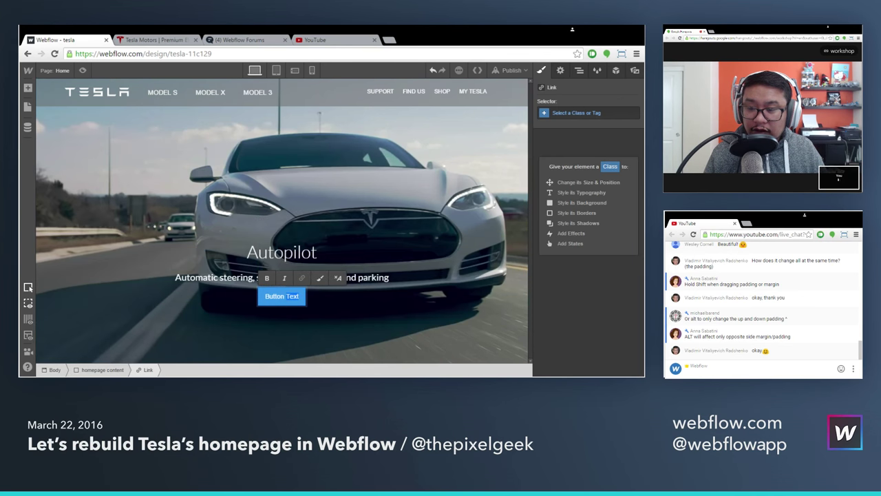
pyautogui.click(151, 40)
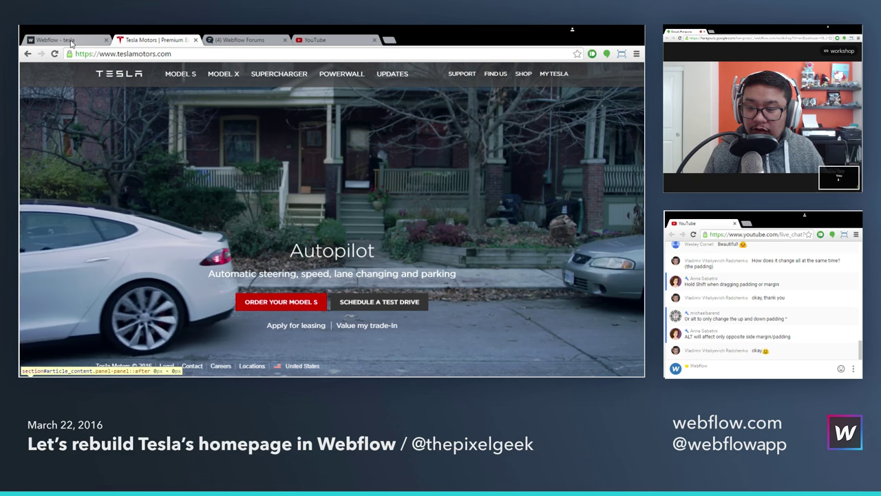
pyautogui.click(71, 40)
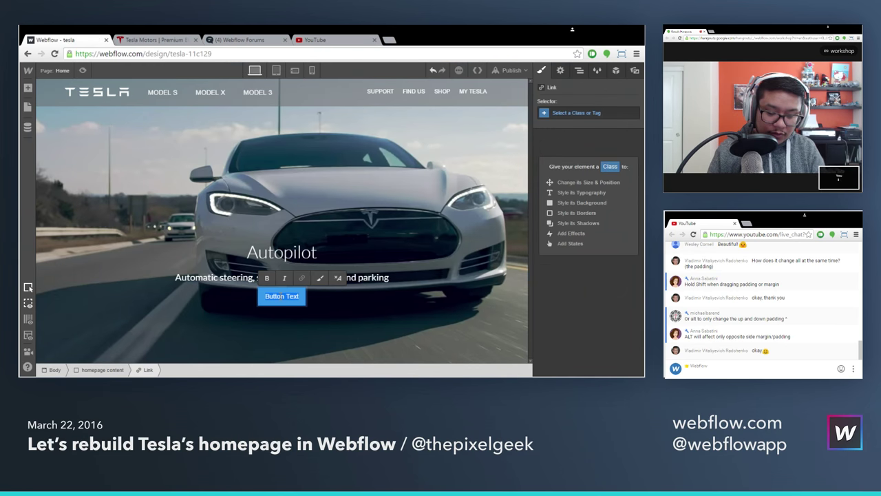
# Label the button 'Order your Model S' and compare it with the live Tesla site.
pyautogui.hotkey('ctrl', 'a')
pyautogui.write('Order your model S')
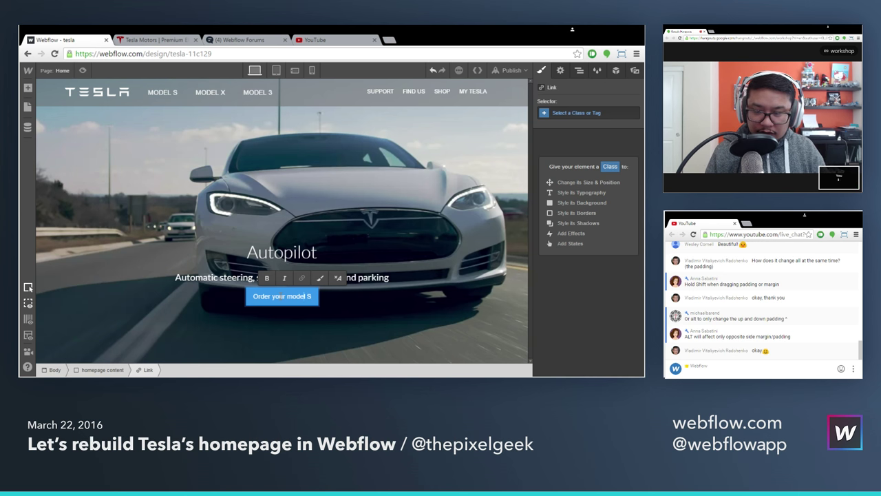
pyautogui.click(289, 296)
pyautogui.press('BackSpace')
pyautogui.write('M')
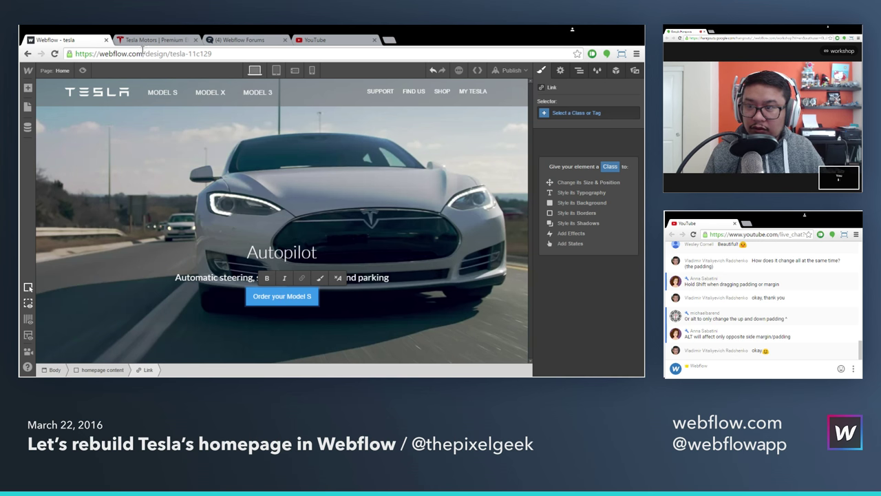
pyautogui.click(122, 41)
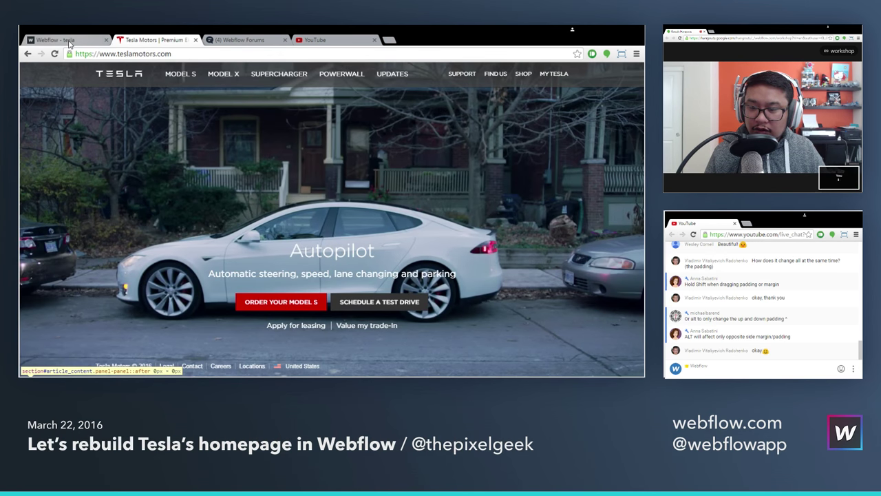
pyautogui.click(69, 42)
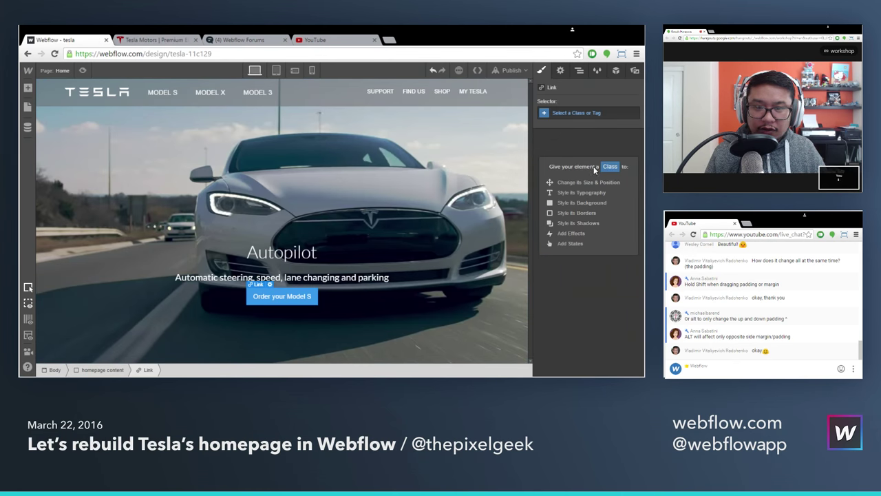
# Create an 'order' class on the button and make its text uppercase.
pyautogui.click(575, 114)
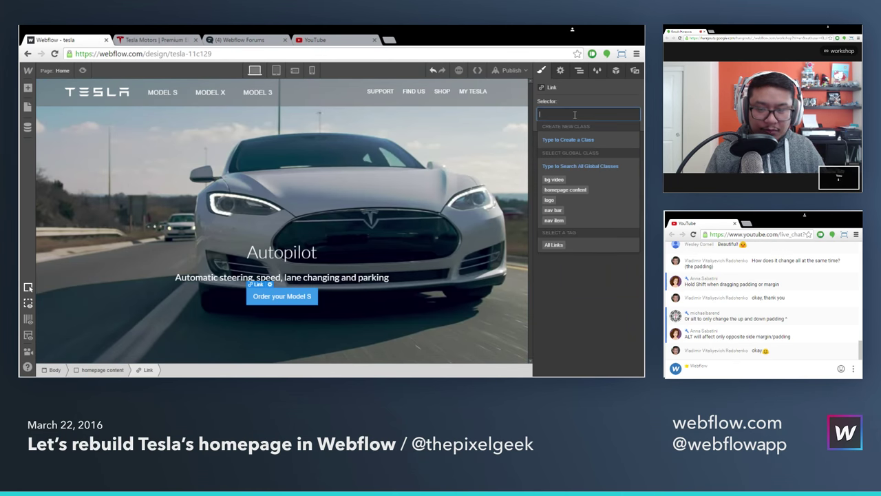
pyautogui.write('order button')
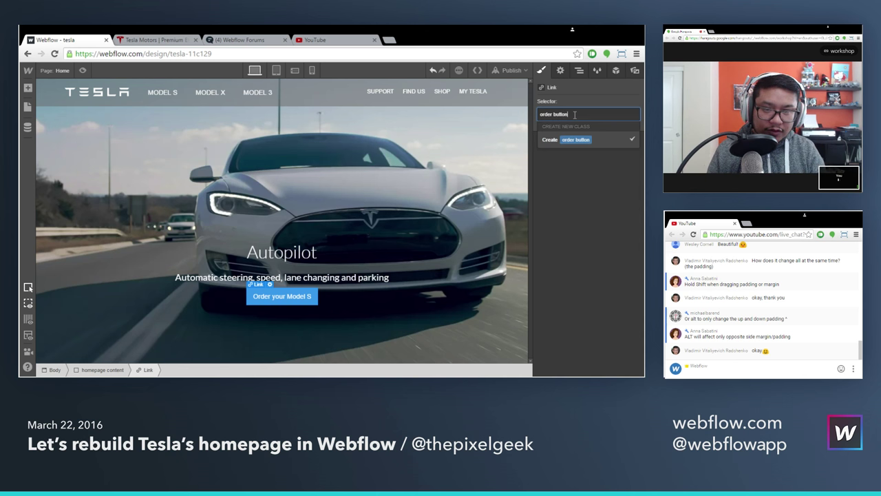
pyautogui.press('Return')
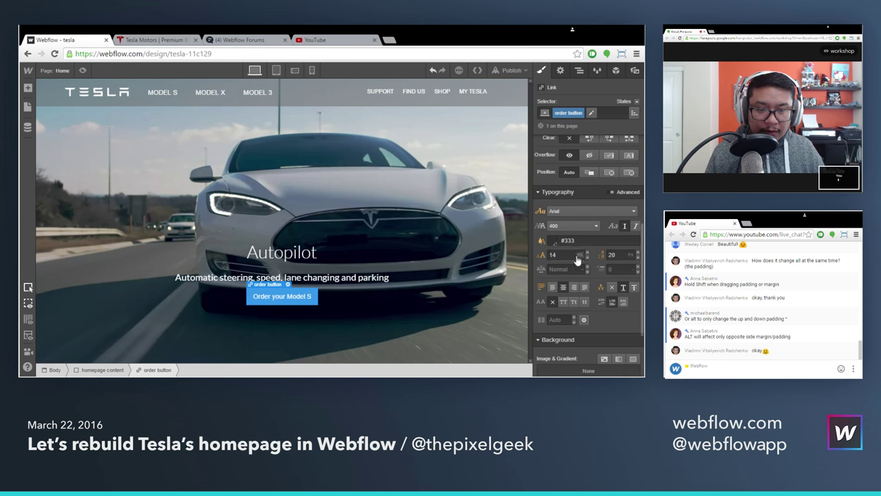
pyautogui.click(564, 304)
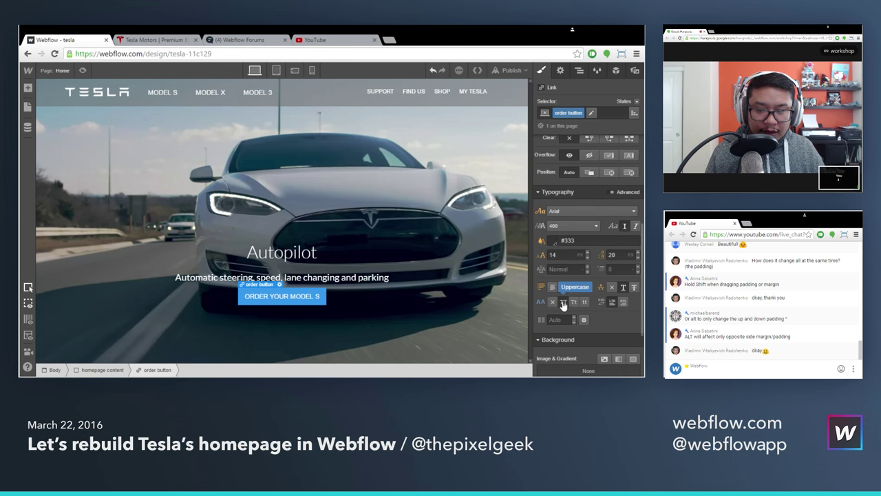
# Set the button text to 12 px size, letter spacing 1, line height 18.
pyautogui.click(564, 255)
pyautogui.press('Down')
pyautogui.press('Down')
pyautogui.press('Tab')
pyautogui.press('Tab')
pyautogui.write('1')
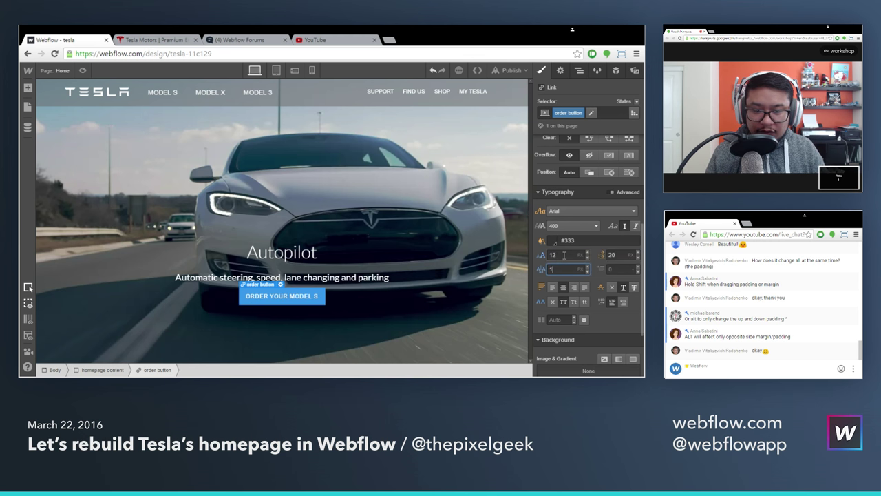
pyautogui.press('Tab')
pyautogui.hotkey('shift', 'Tab')
pyautogui.hotkey('shift', 'Tab')
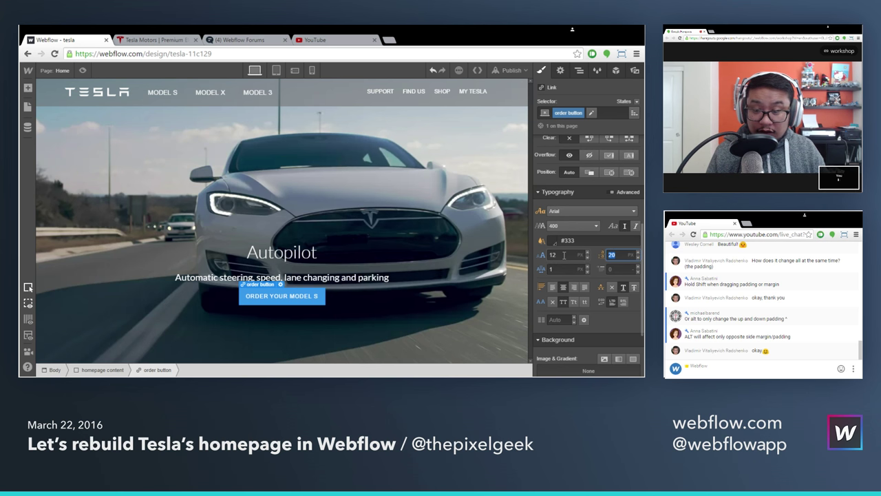
pyautogui.press('Down')
pyautogui.press('Down')
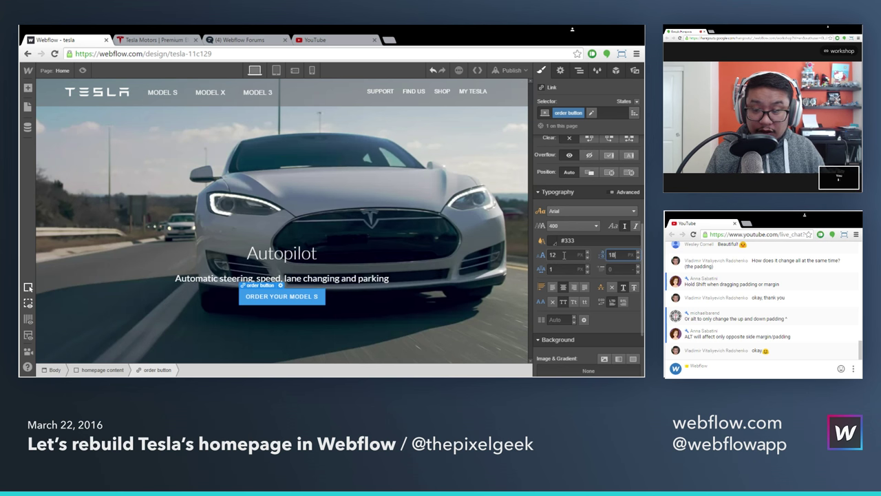
pyautogui.press('Return')
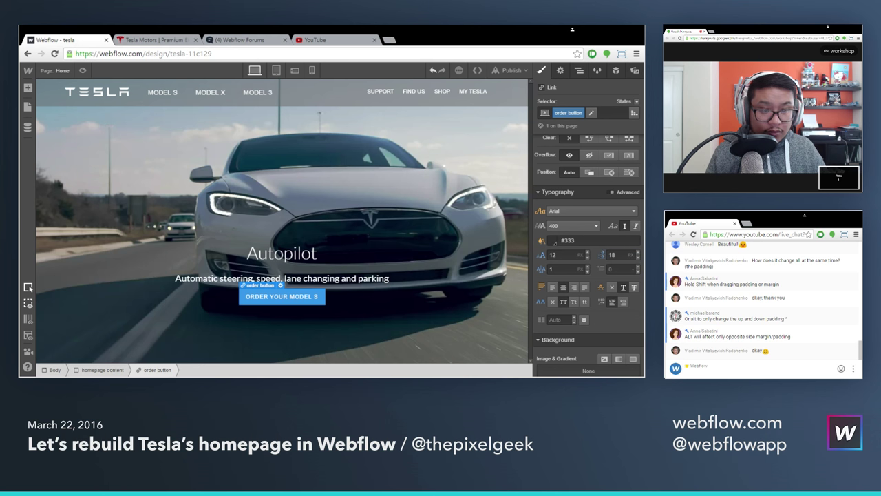
# Paste #bf0000 as the button's red background colour.
pyautogui.click(610, 255)
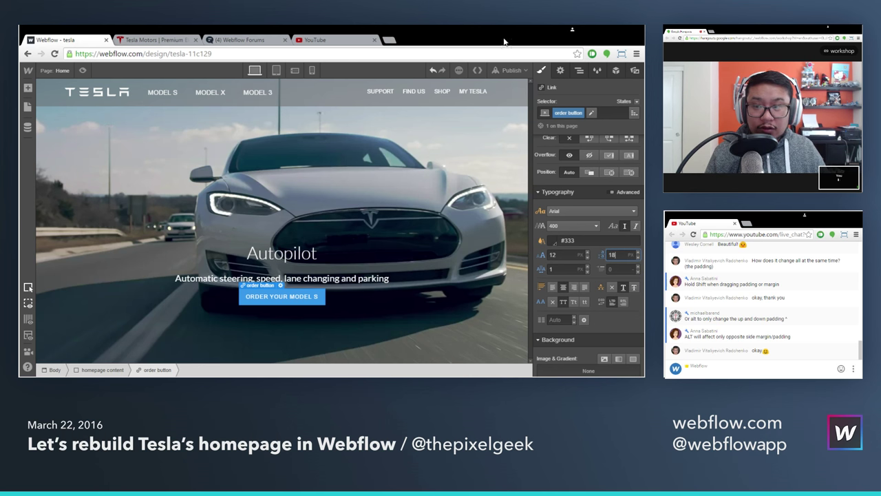
pyautogui.scroll(-2, 606, 284)
pyautogui.click(580, 309)
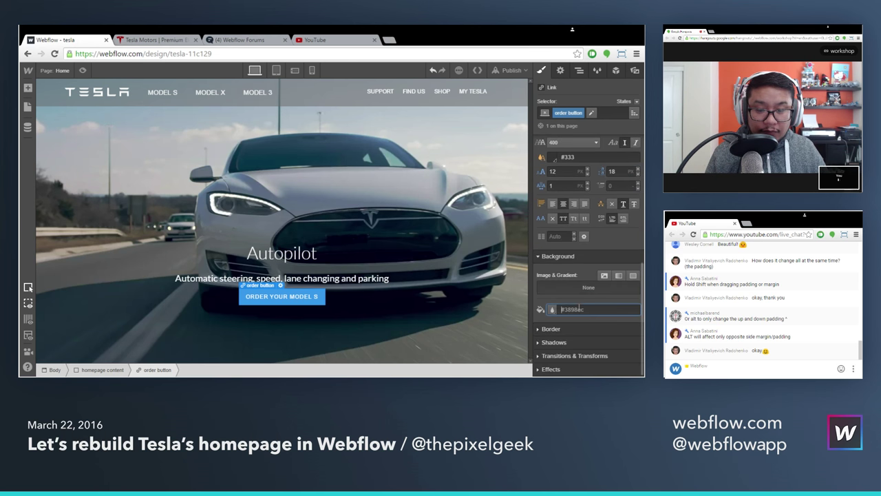
pyautogui.write('#bf0000')
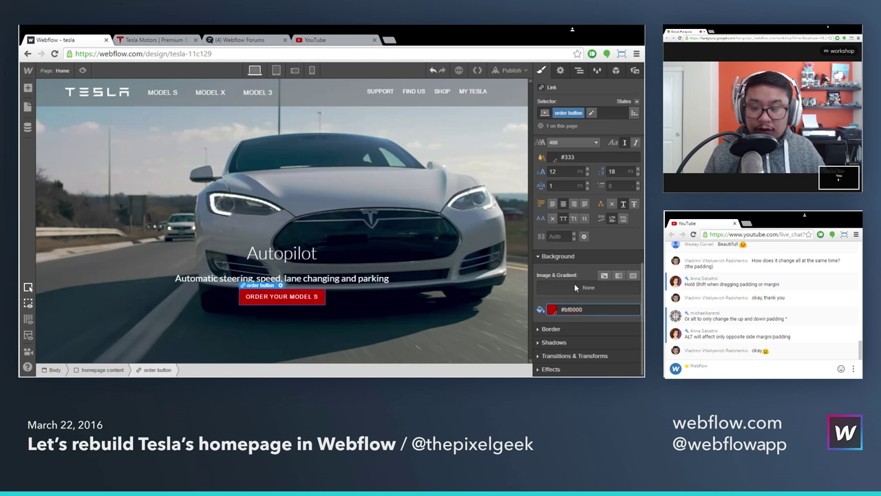
pyautogui.scroll(5, 591, 222)
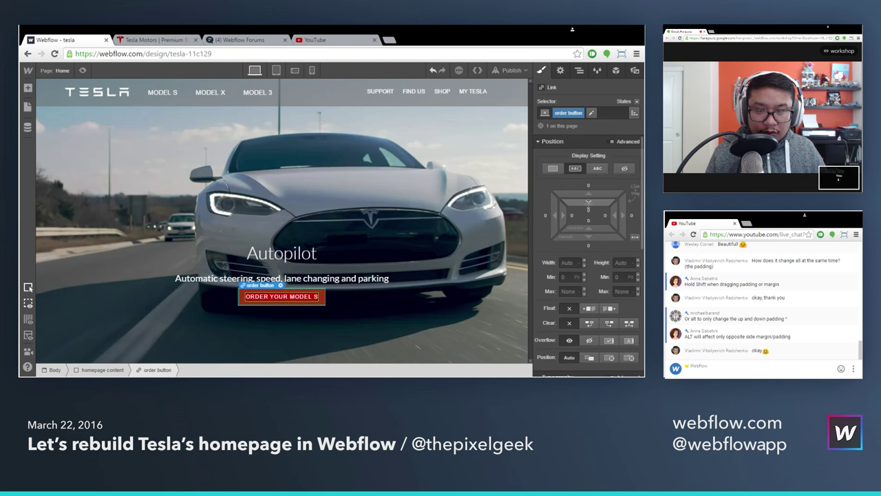
# Drag the order button's top and bottom padding to 14 px, checking against Tesla's button.
pyautogui.moveTo(590, 199)
pyautogui.mouseDown()
pyautogui.moveTo(598, 215)
pyautogui.moveTo(564, 215)
pyautogui.moveTo(588, 198)
pyautogui.mouseUp()
pyautogui.click(156, 40)
pyautogui.click(88, 40)
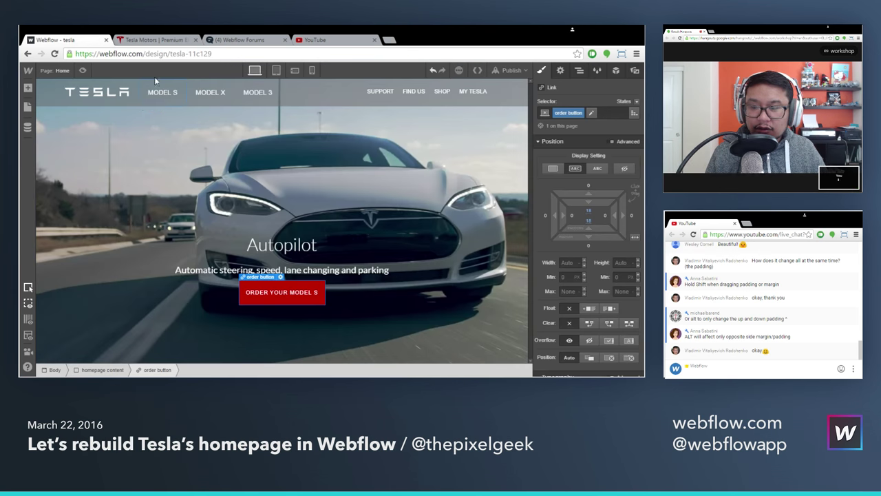
pyautogui.moveTo(591, 201); pyautogui.dragTo(592, 196)
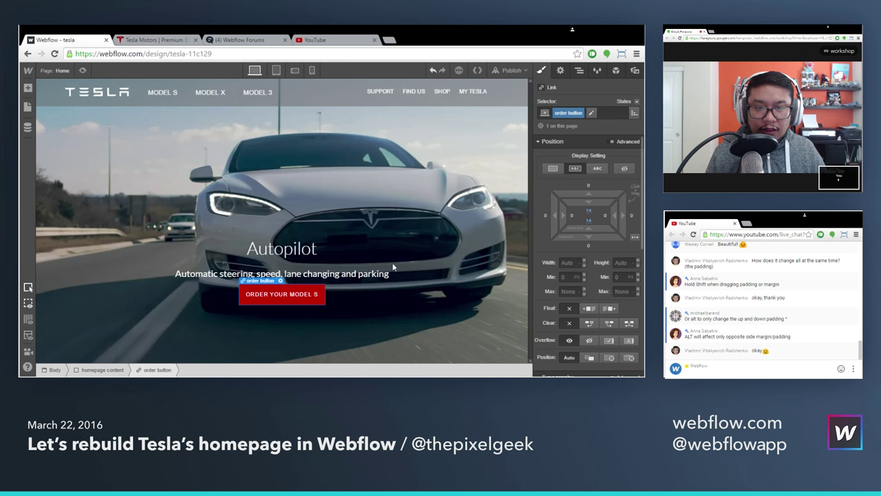
pyautogui.click(134, 41)
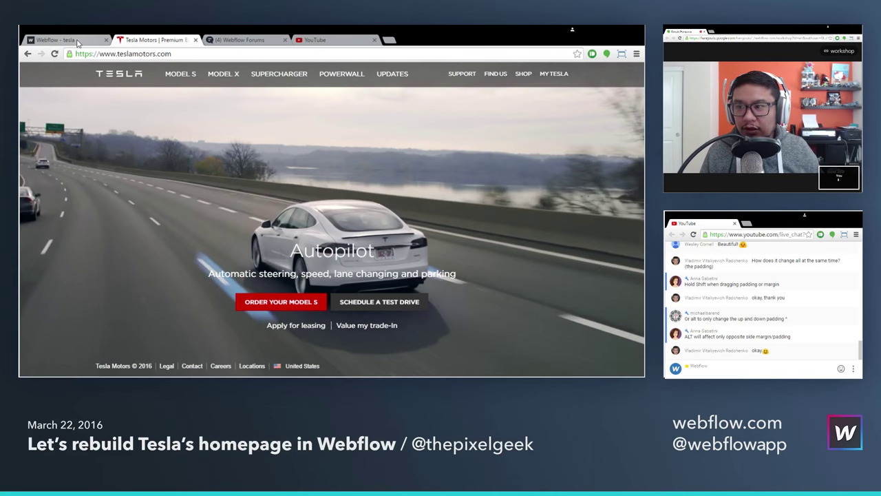
# Duplicate the order button and add a side margin between the two.
pyautogui.click(78, 42)
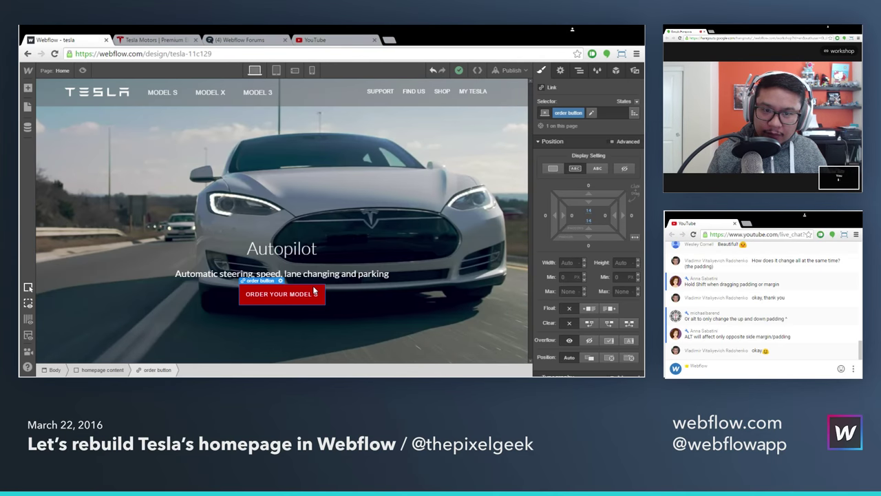
pyautogui.hotkey('ctrl', 'v')
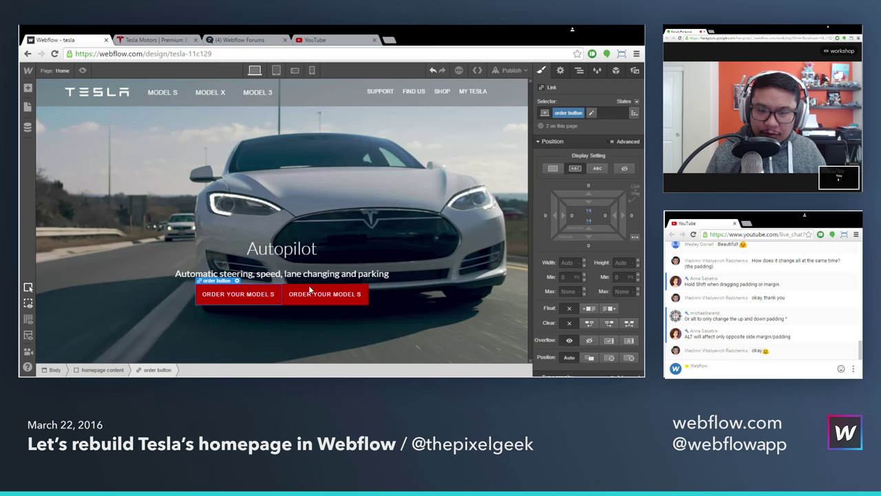
pyautogui.moveTo(622, 214); pyautogui.dragTo(630, 216)
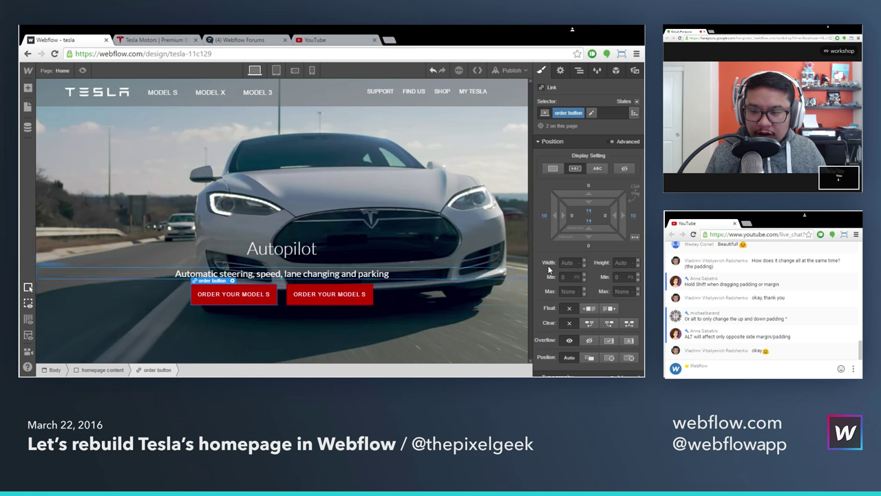
# Relabel the second button 'SCHEDULE A TEST DRIVE'.
pyautogui.click(358, 295)
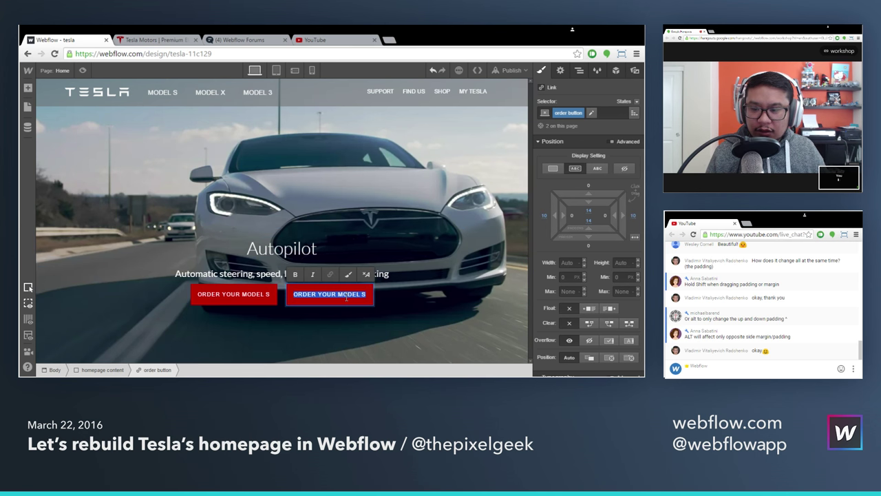
pyautogui.click(141, 42)
pyautogui.click(69, 41)
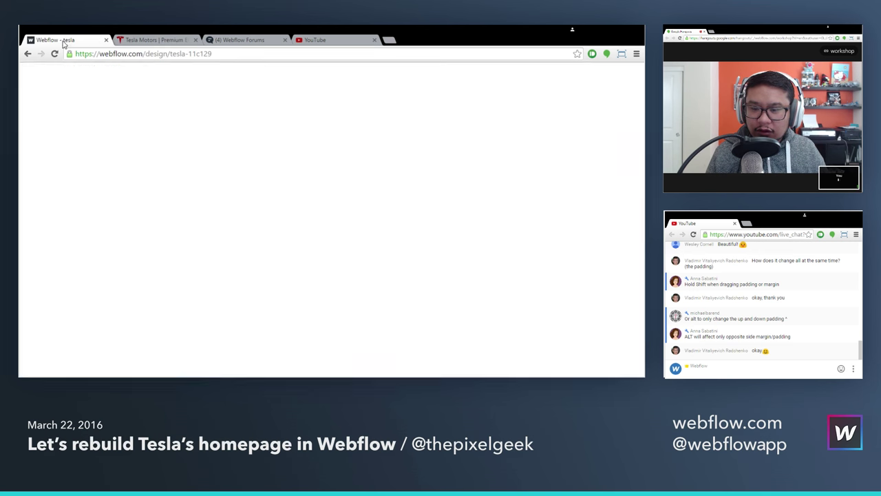
pyautogui.doubleClick(305, 292)
pyautogui.write('SCH')
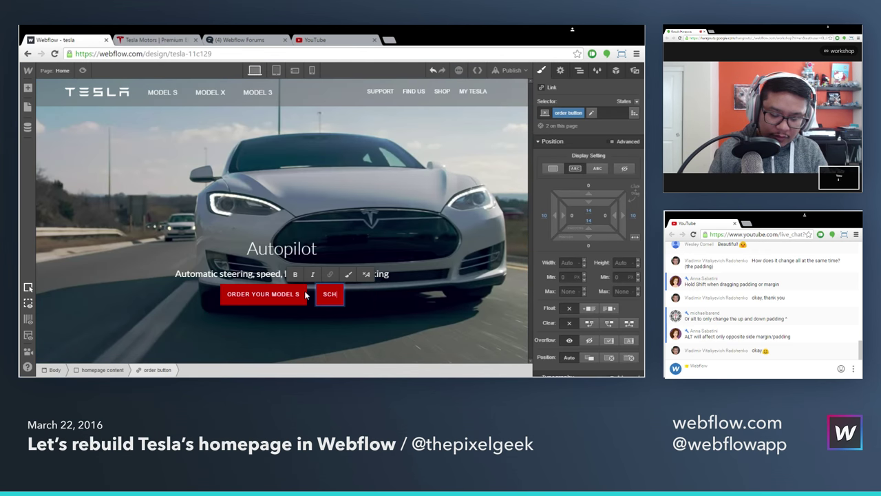
pyautogui.write('EDULE A TEST DRIVE')
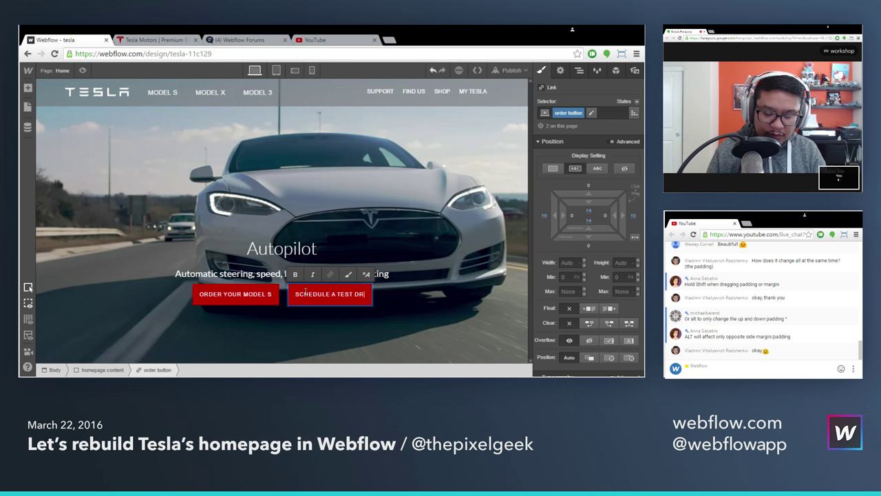
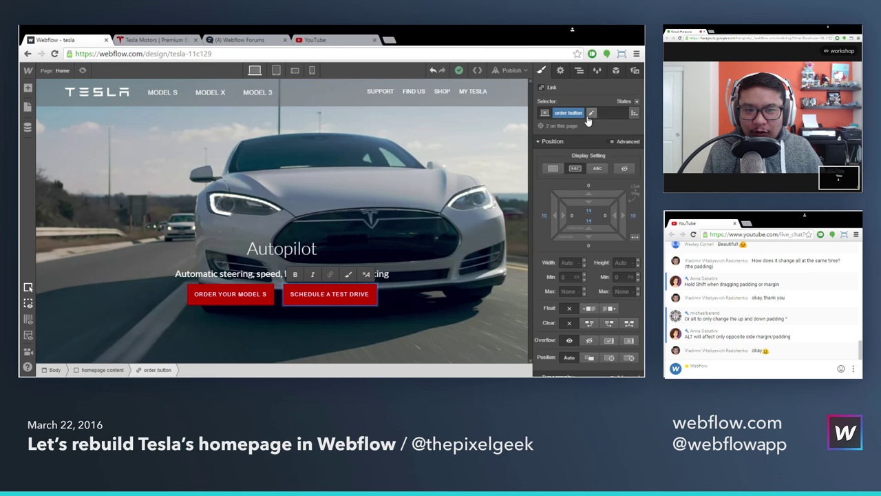
# Add a 'grey' combo class to the Test Drive button and set its background to #353535.
pyautogui.click(594, 114)
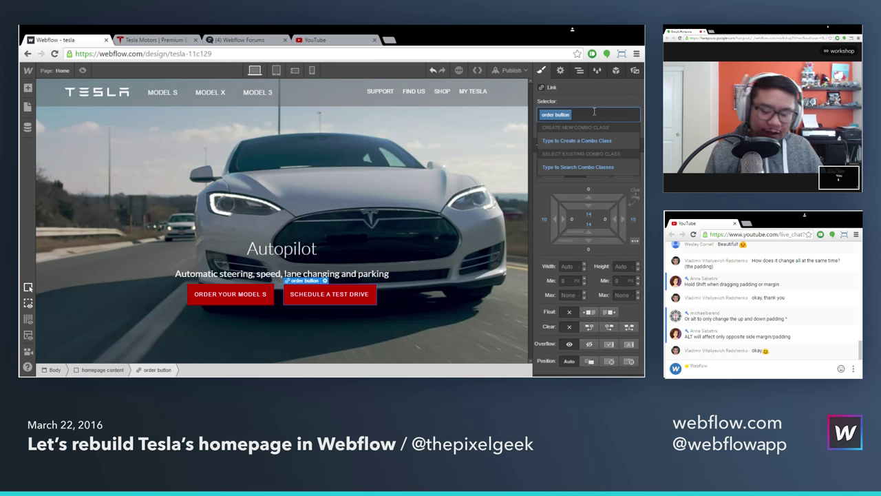
pyautogui.write('grey')
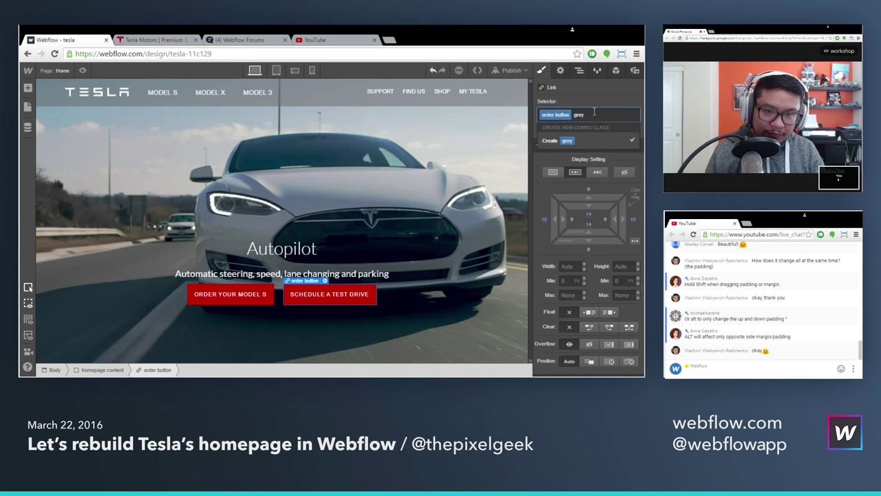
pyautogui.press('Return')
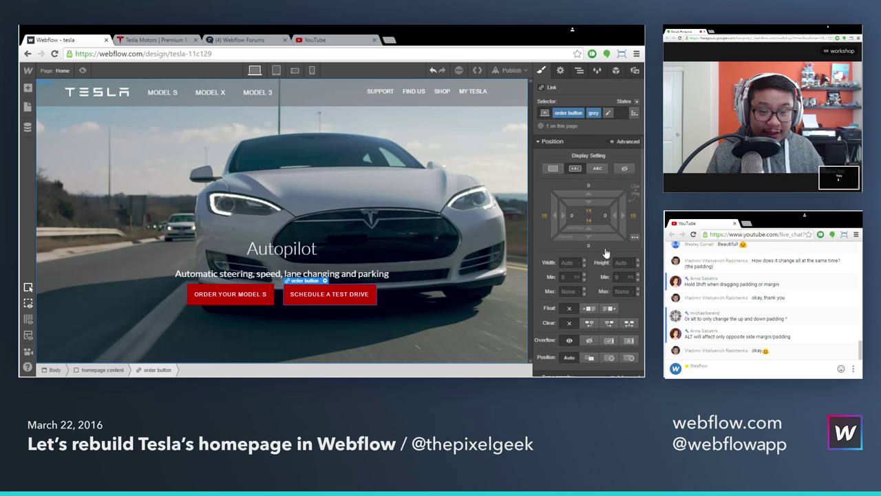
pyautogui.scroll(-3, 579, 207)
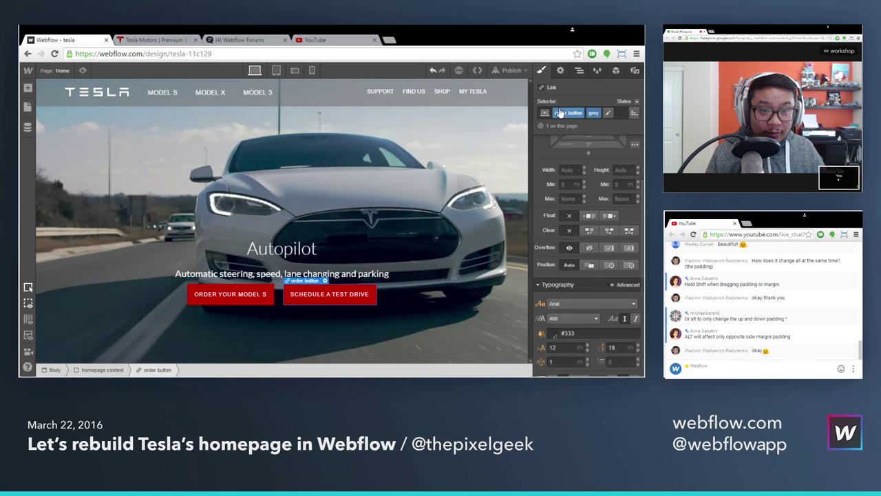
pyautogui.scroll(-5, 573, 207)
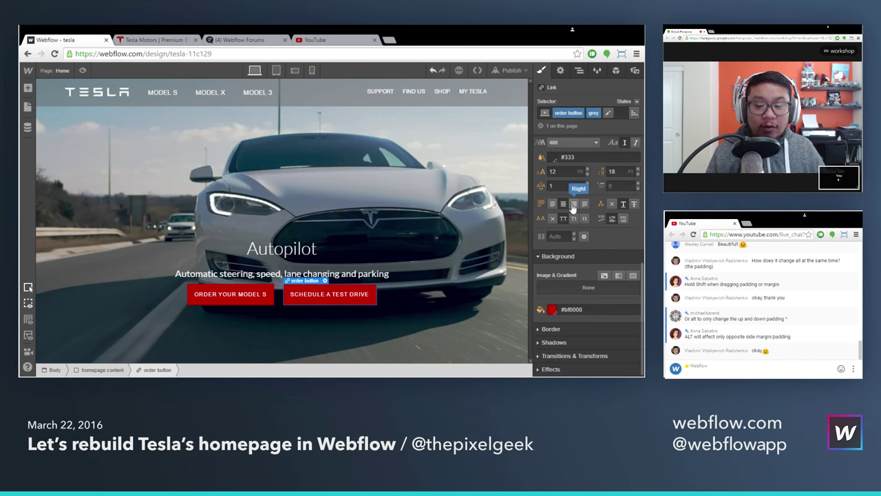
pyautogui.click(552, 310)
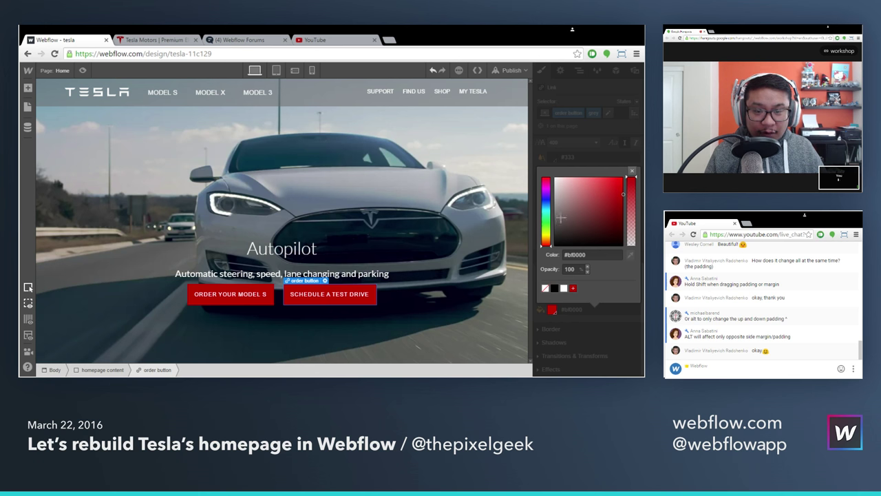
pyautogui.moveTo(561, 218)
pyautogui.mouseDown()
pyautogui.moveTo(549, 218)
pyautogui.moveTo(540, 234)
pyautogui.mouseUp()
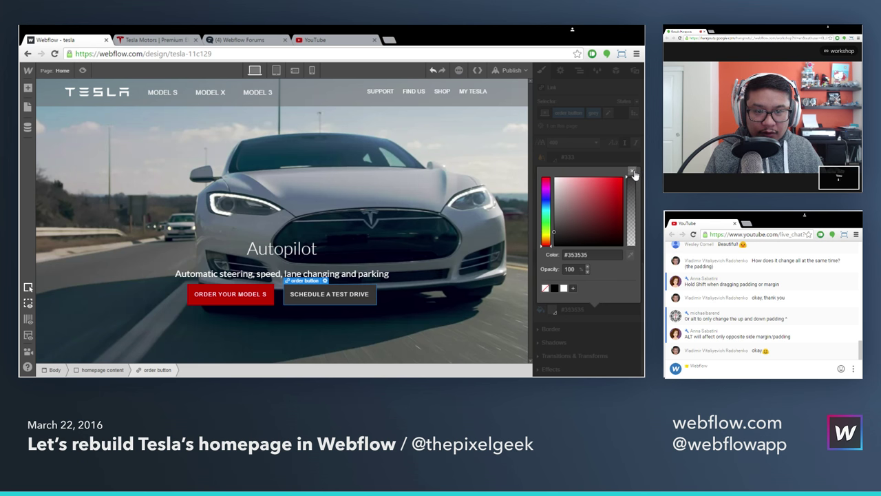
pyautogui.click(633, 172)
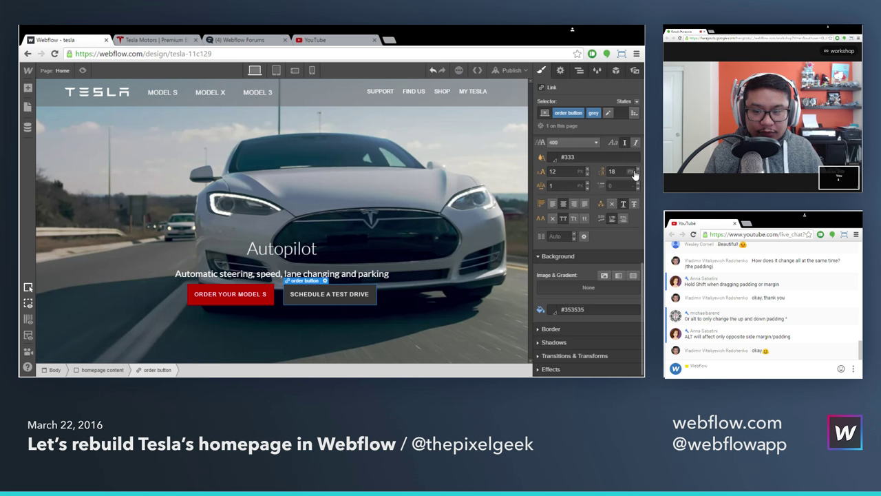
# Raise the bottom margin of all H2 headings to 25 px.
pyautogui.click(384, 273)
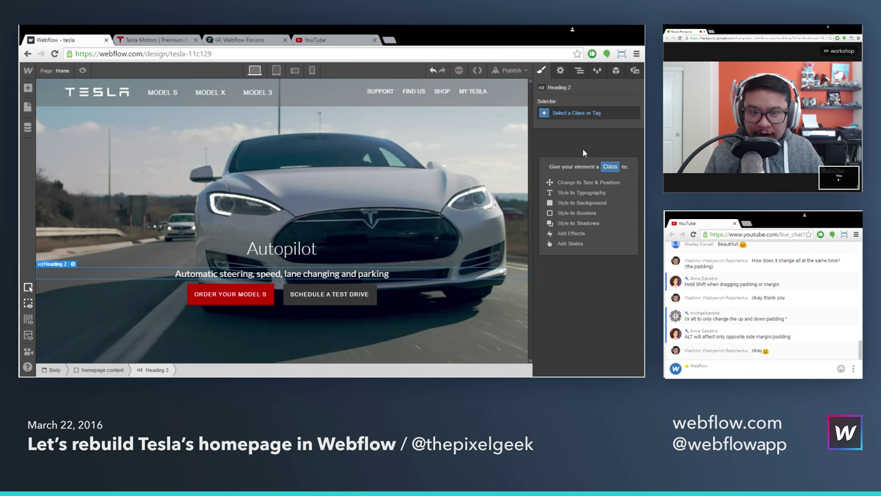
pyautogui.click(580, 114)
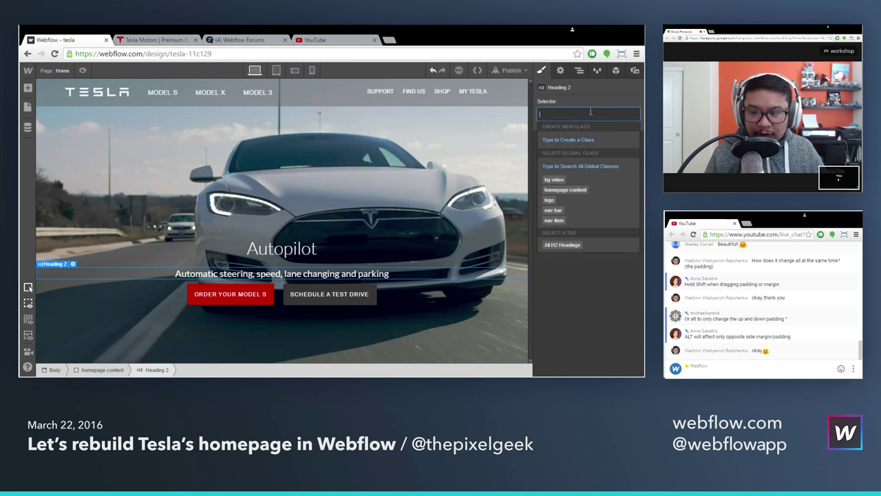
pyautogui.click(577, 246)
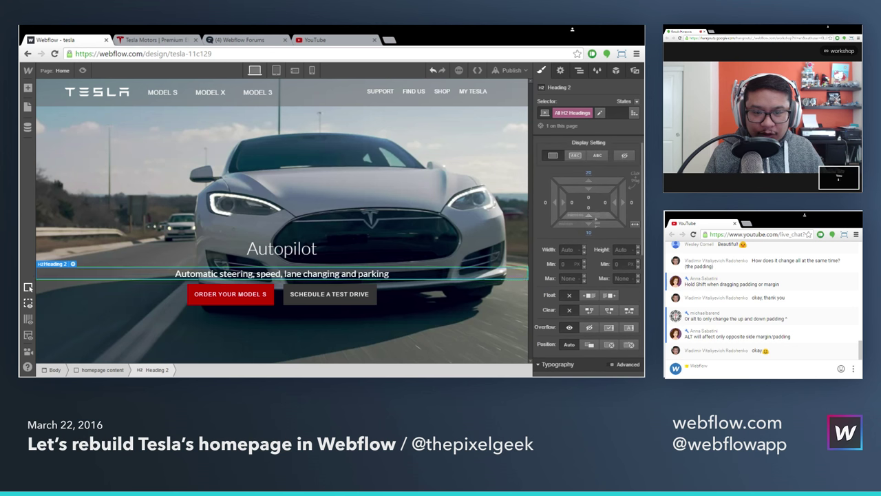
pyautogui.moveTo(597, 219); pyautogui.dragTo(600, 244)
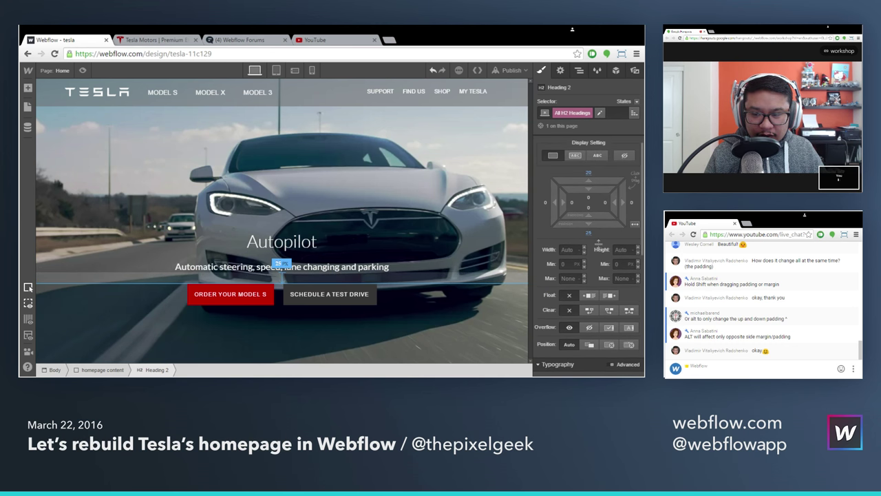
pyautogui.click(142, 42)
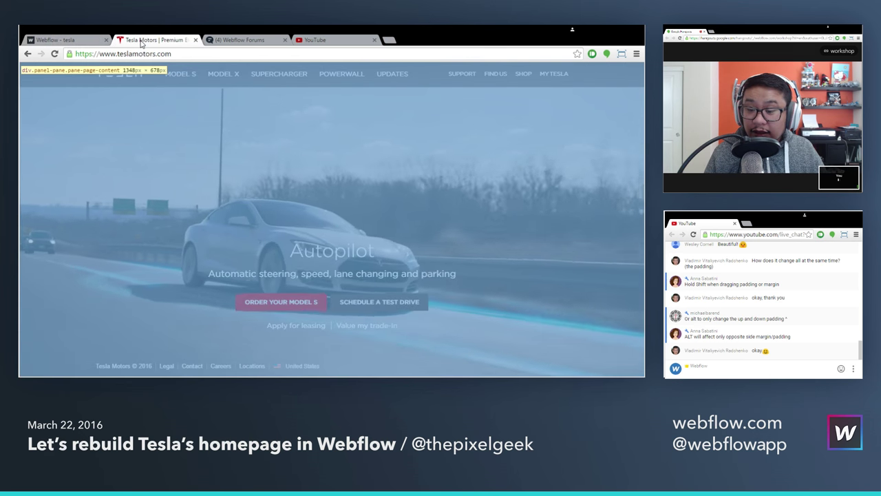
pyautogui.click(56, 40)
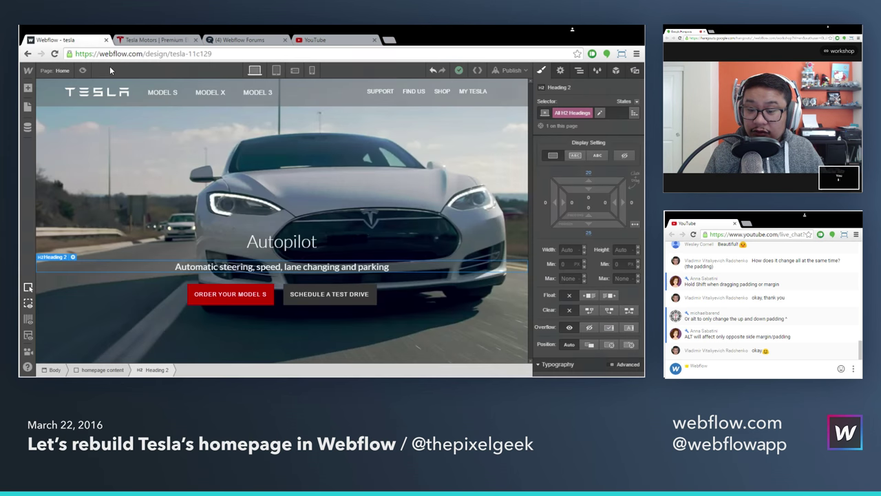
# Add a link after the Schedule a Test Drive button, then delete the empty link.
pyautogui.click(330, 294)
pyautogui.press('a')
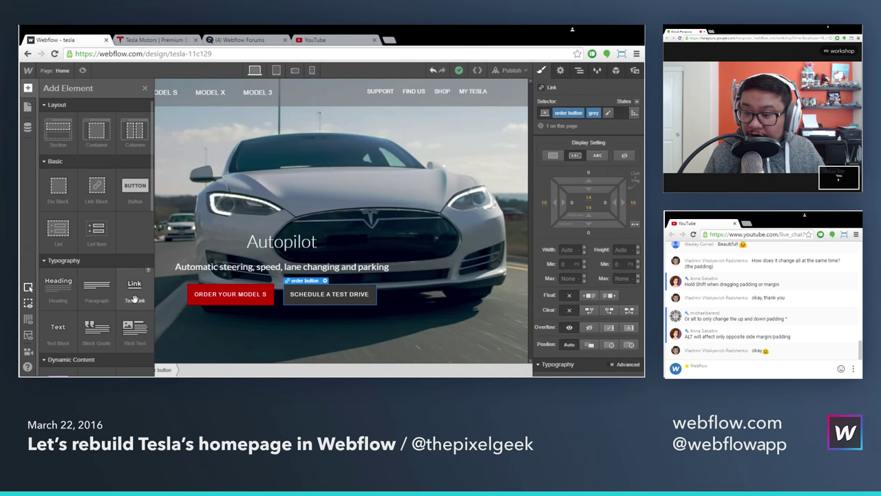
pyautogui.click(135, 299)
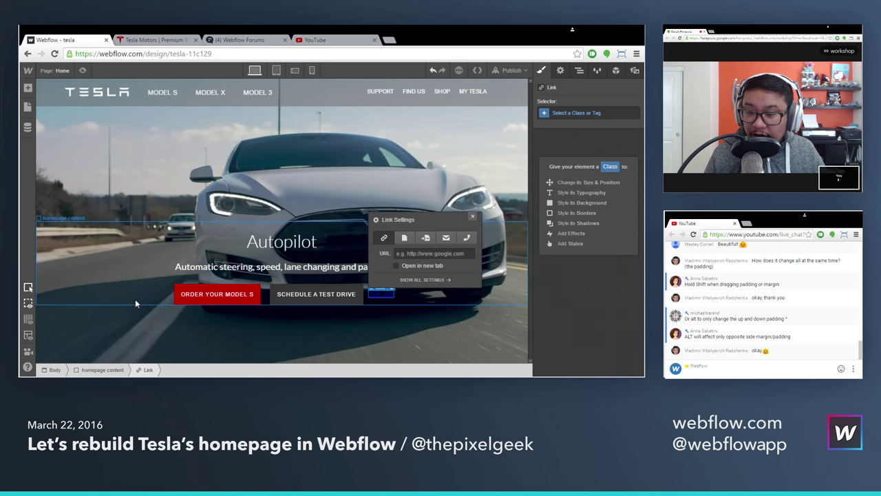
pyautogui.click(472, 216)
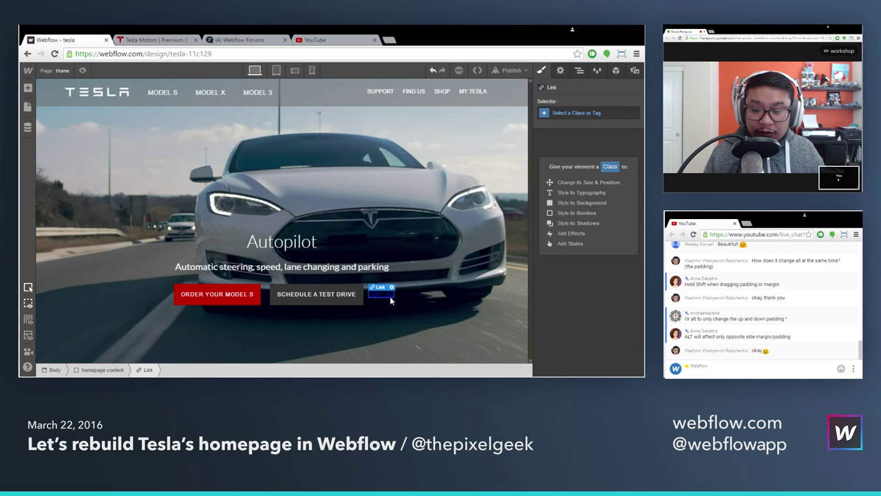
pyautogui.press('Delete')
pyautogui.press('a')
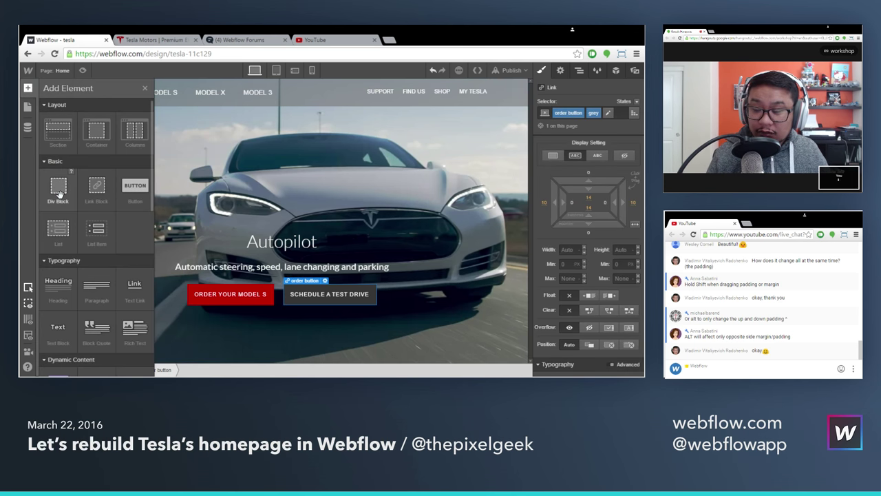
# Place a new Div Block below the Order and Test Drive buttons.
pyautogui.moveTo(59, 195); pyautogui.dragTo(392, 298)
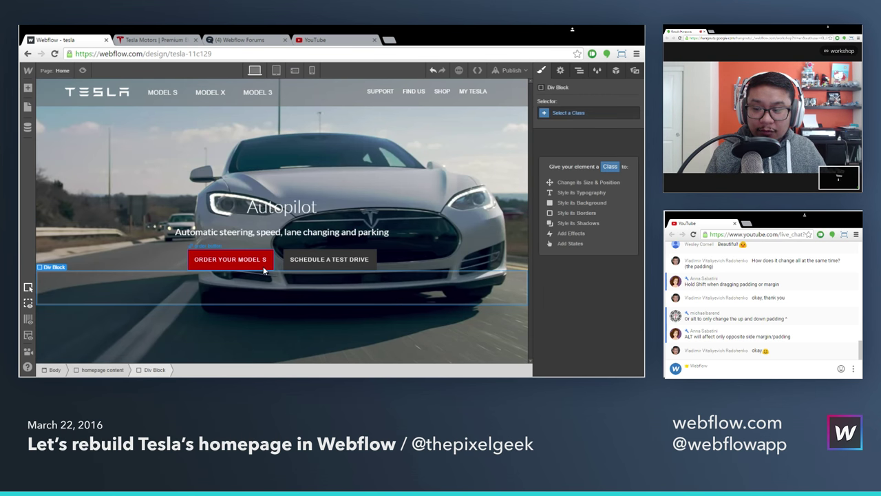
pyautogui.click(264, 271)
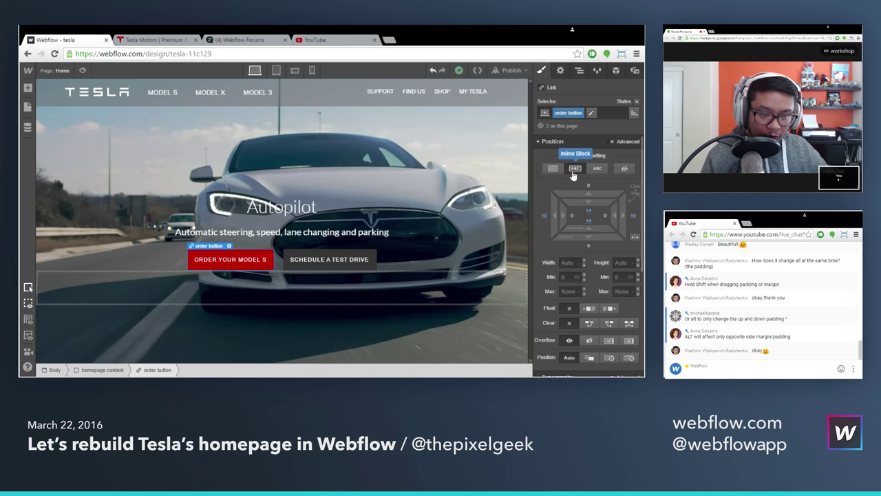
pyautogui.click(352, 268)
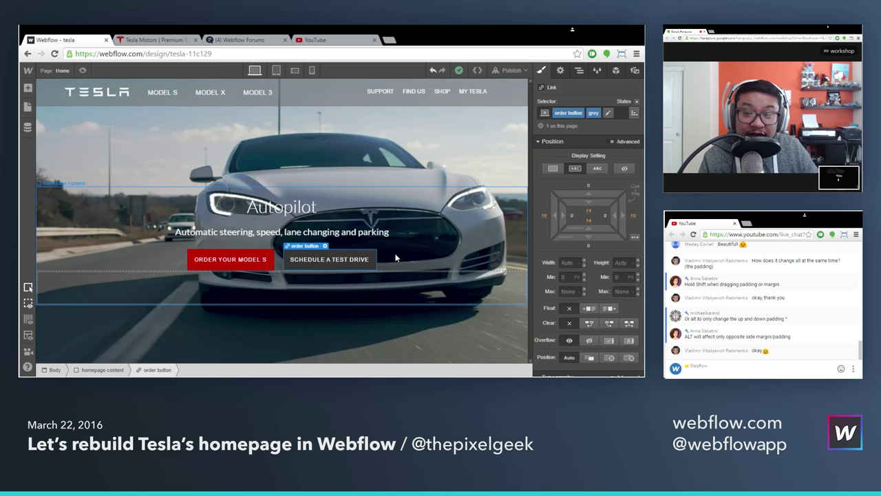
# Give the div a 'small link wrapper' class with 14 px top margin and add a Text Link inside.
pyautogui.click(479, 297)
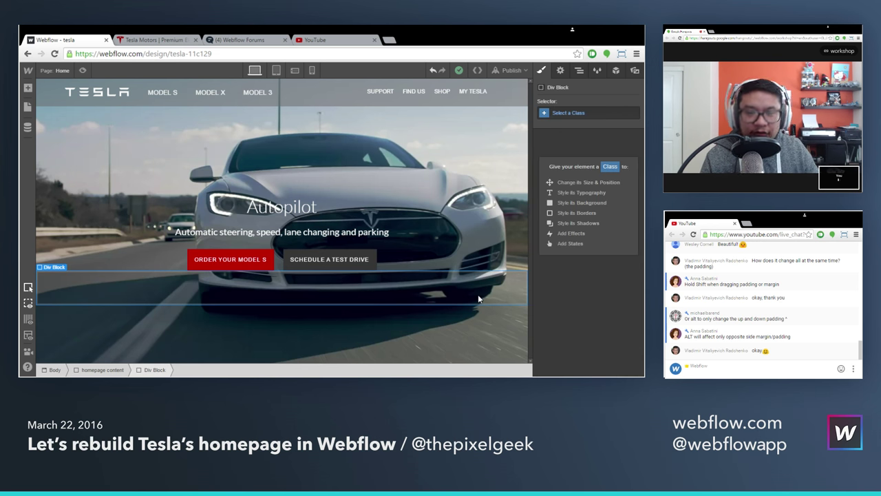
pyautogui.click(588, 116)
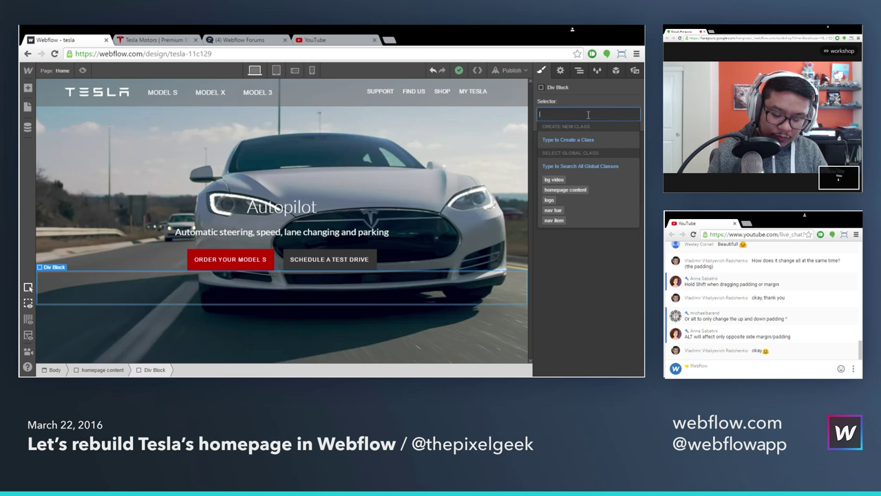
pyautogui.write('small lin')
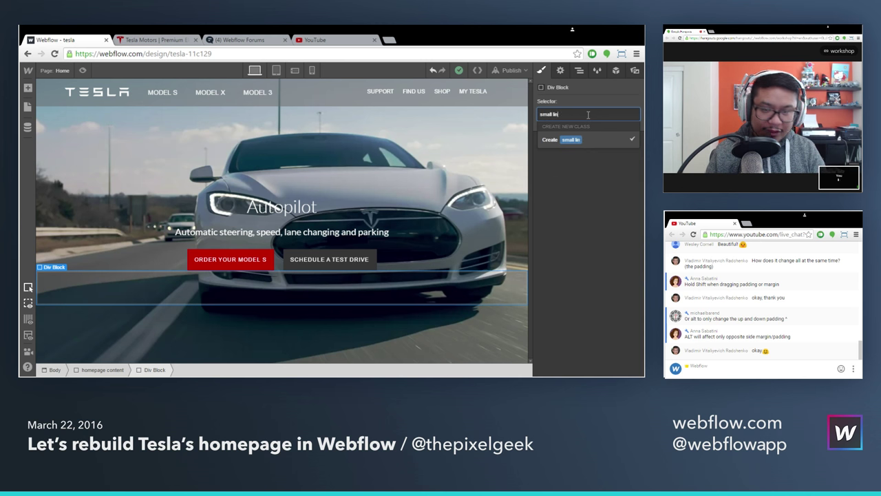
pyautogui.write('k wrapper')
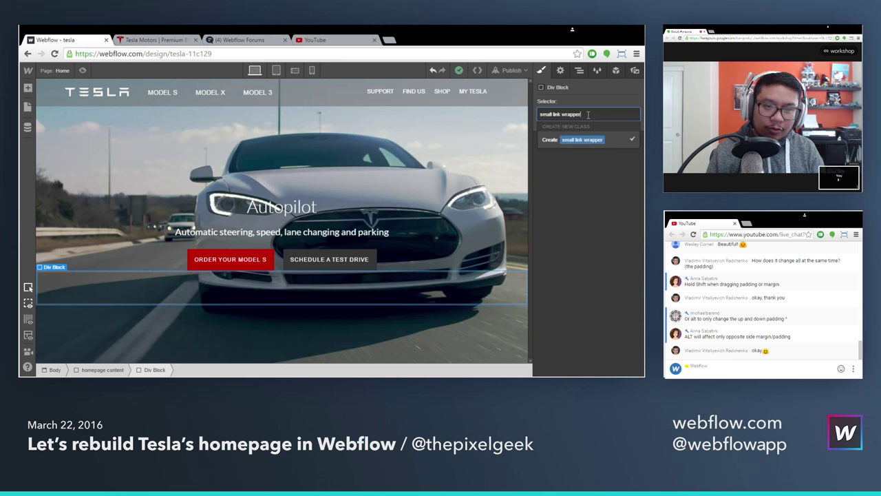
pyautogui.press('Return')
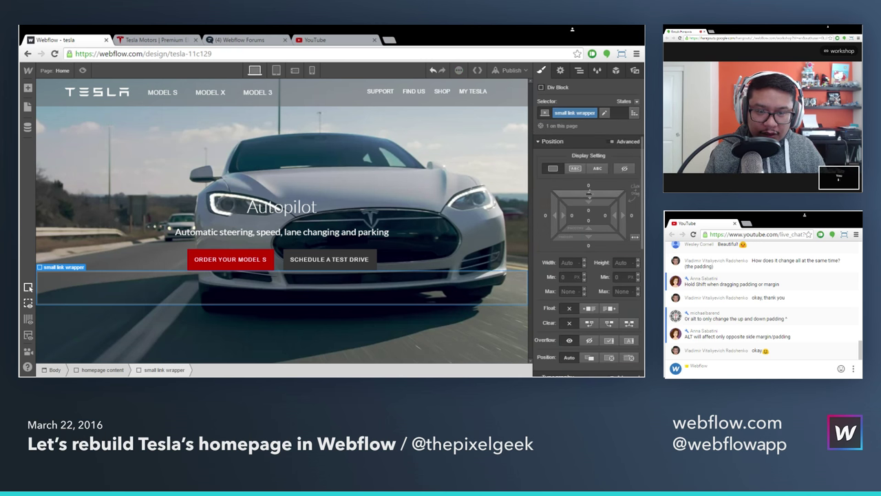
pyautogui.moveTo(588, 193); pyautogui.dragTo(592, 171)
pyautogui.scroll(-5, 585, 303)
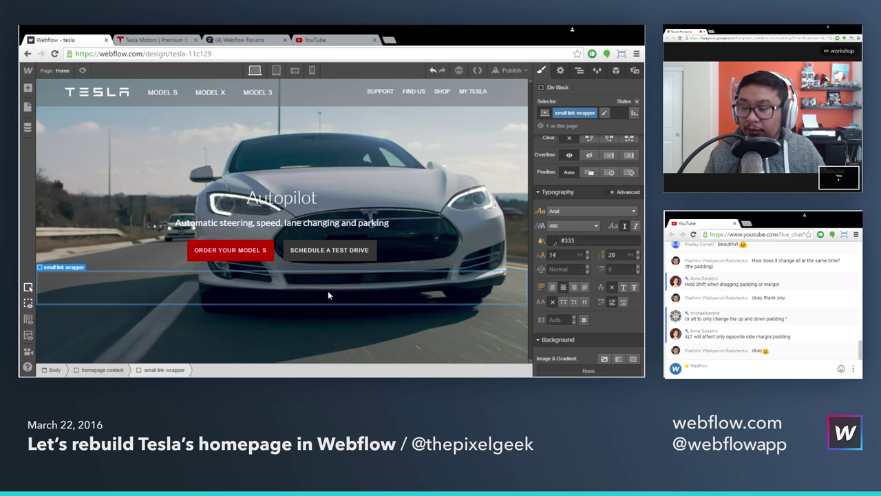
pyautogui.press('a')
pyautogui.moveTo(131, 290); pyautogui.dragTo(287, 288)
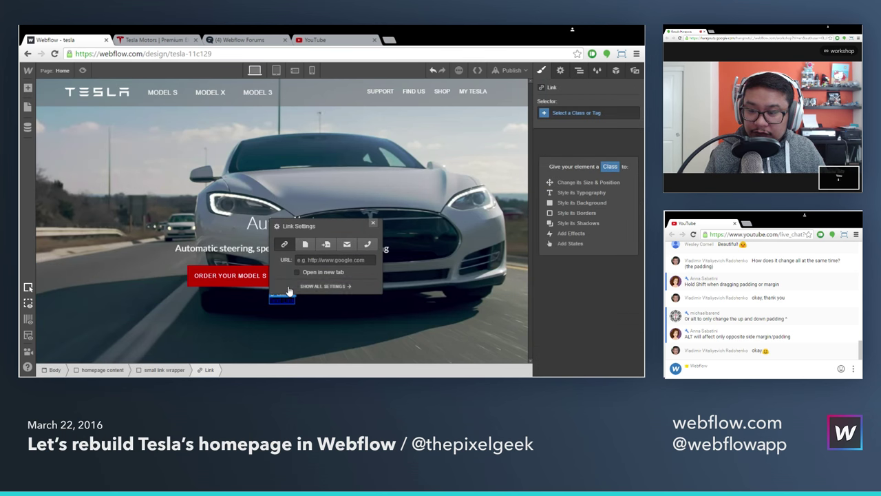
# Change the new link's text to 'Watch the video'.
pyautogui.click(155, 40)
pyautogui.click(71, 41)
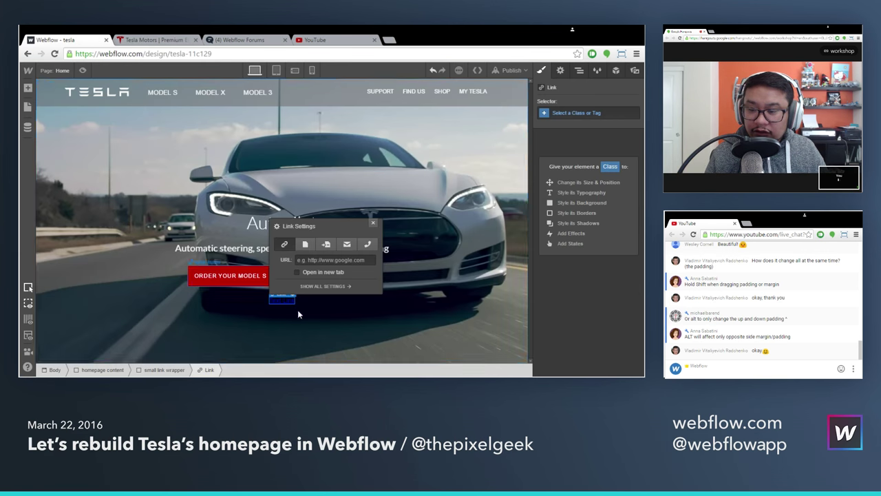
pyautogui.doubleClick(286, 301)
pyautogui.write('Watch the video')
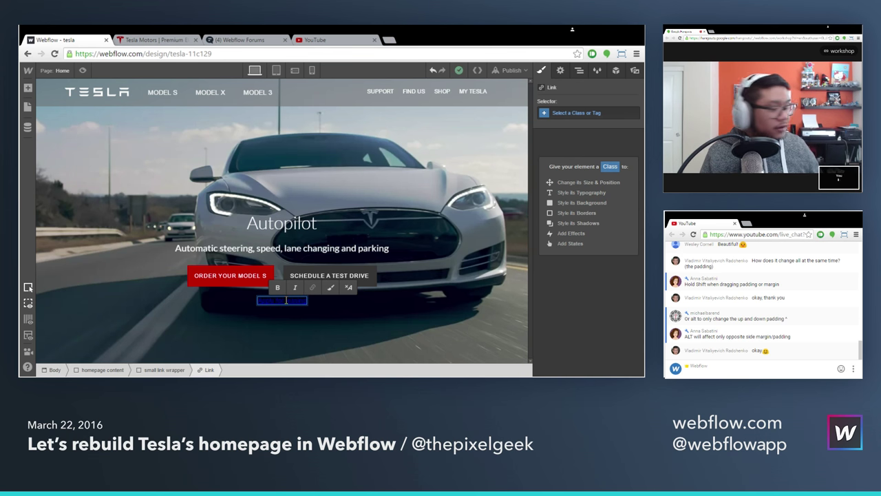
pyautogui.click(579, 70)
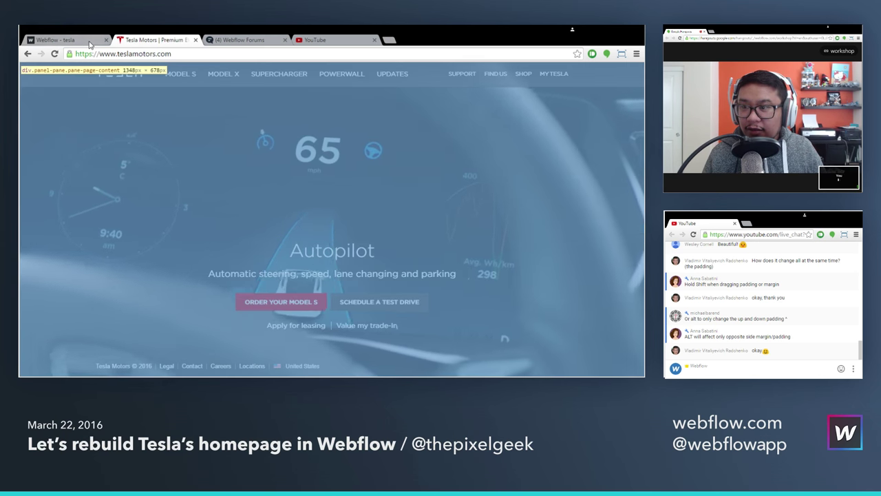
# Relabel the second link in the wrapper 'Pricing Options'.
pyautogui.click(153, 39)
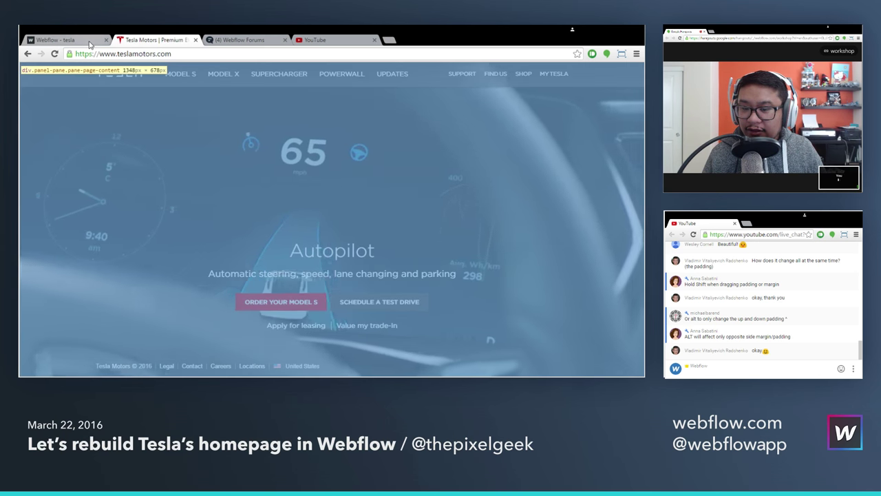
pyautogui.click(90, 43)
pyautogui.doubleClick(308, 299)
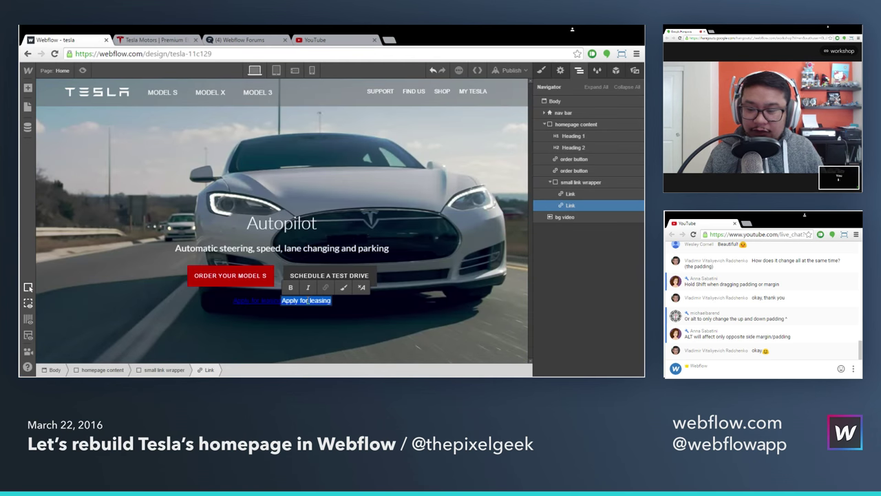
pyautogui.write('Pricing Options')
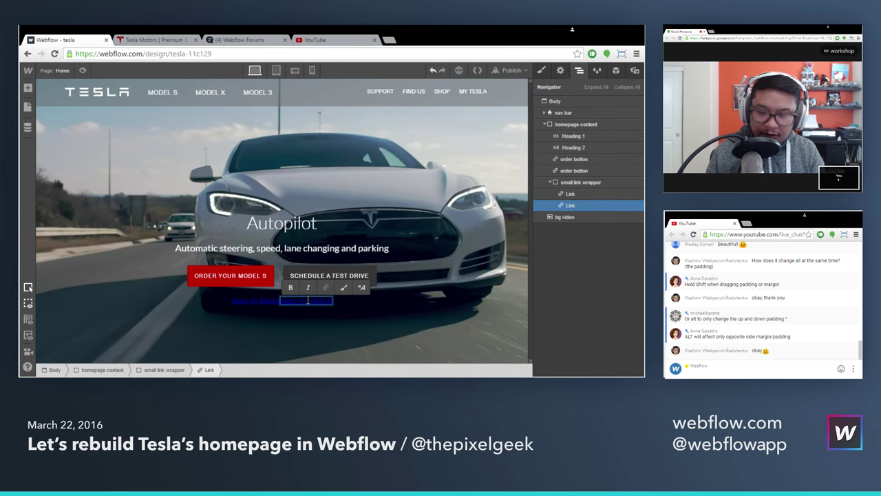
pyautogui.press('Escape')
pyautogui.click(544, 71)
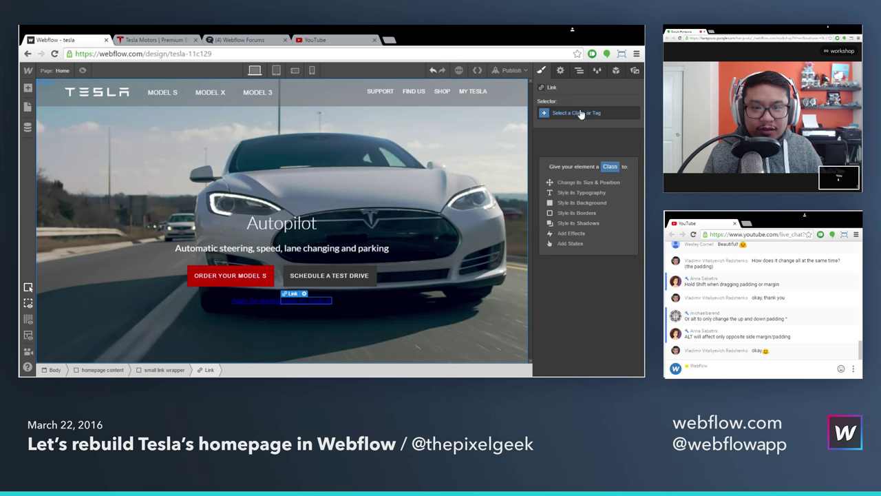
# Give the link a new 'small link' class with inline-block display and white text.
pyautogui.click(581, 111)
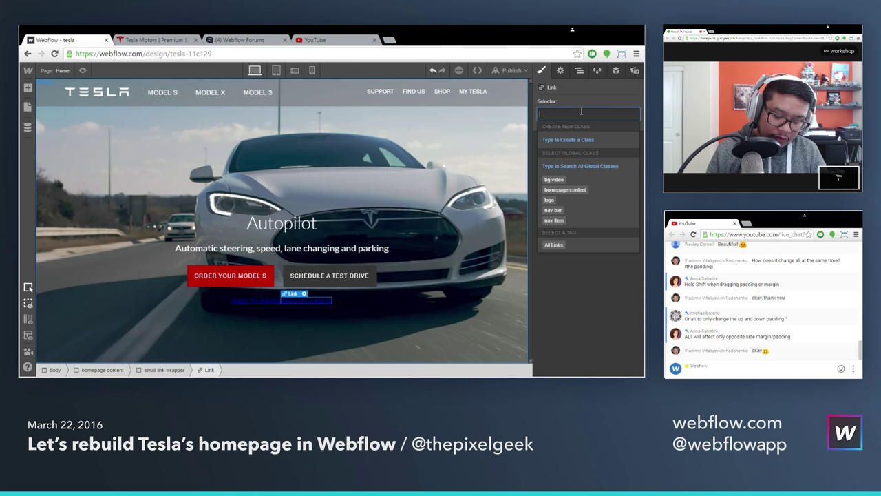
pyautogui.write('small l')
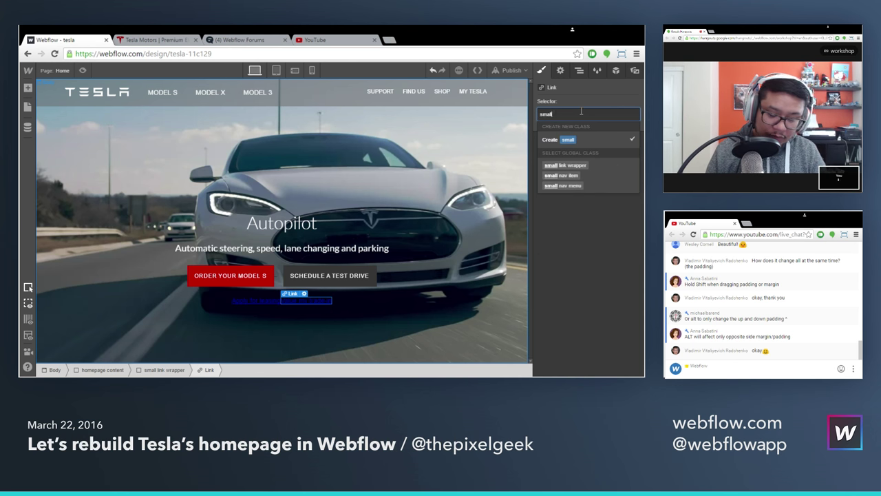
pyautogui.write('ink')
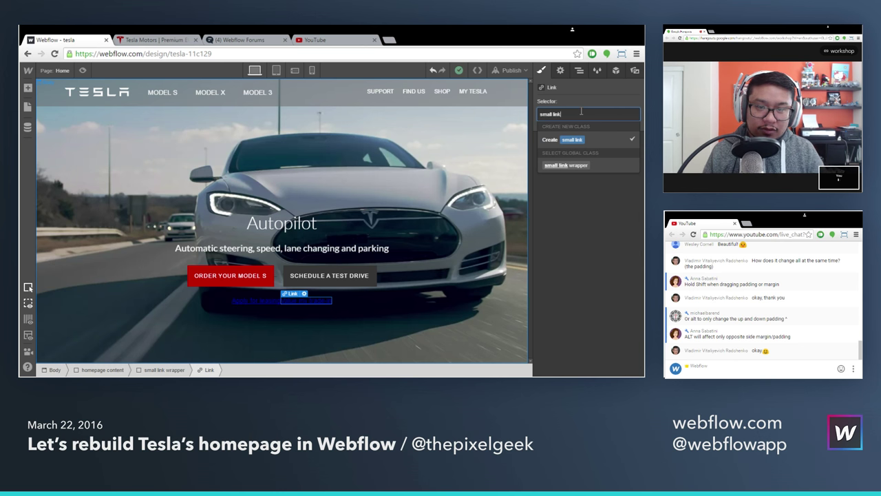
pyautogui.press('Return')
pyautogui.scroll(-5, 601, 239)
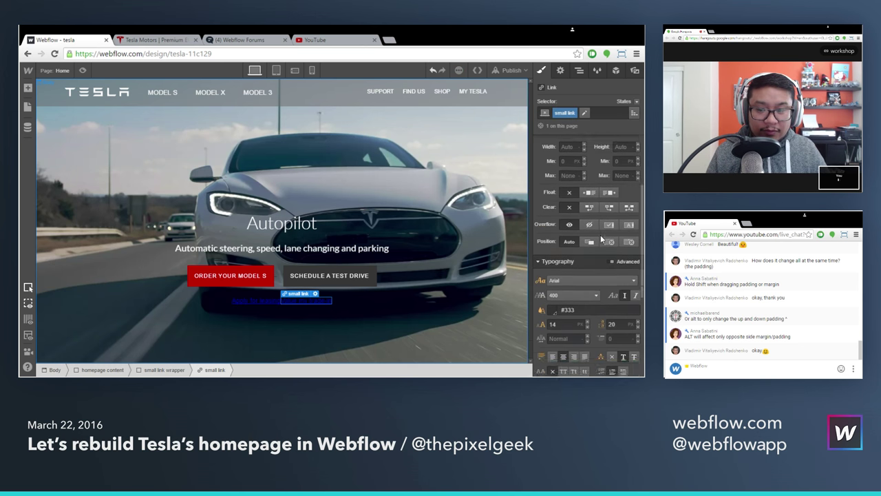
pyautogui.scroll(5, 601, 239)
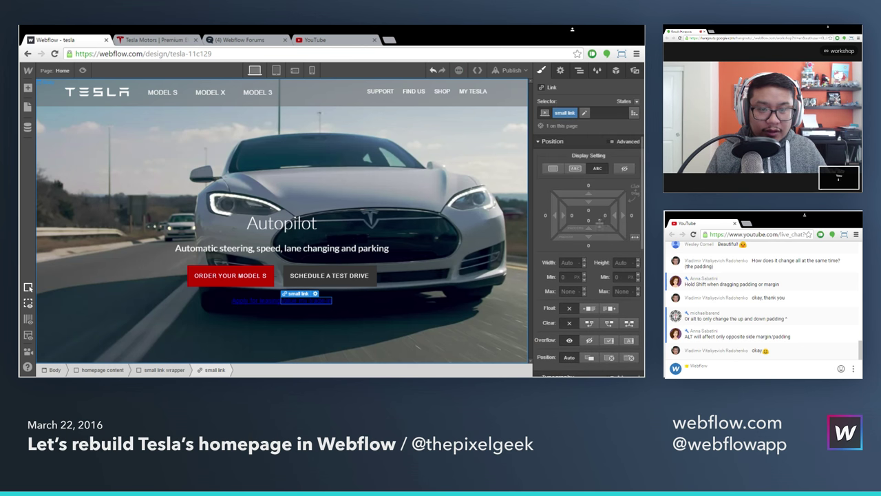
pyautogui.click(575, 168)
pyautogui.scroll(-2, 588, 250)
pyautogui.scroll(-4, 588, 250)
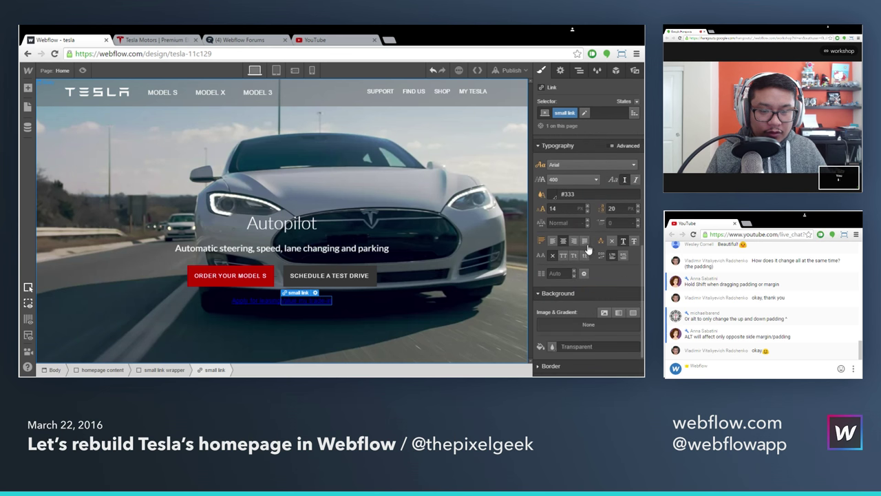
pyautogui.click(555, 196)
pyautogui.click(563, 327)
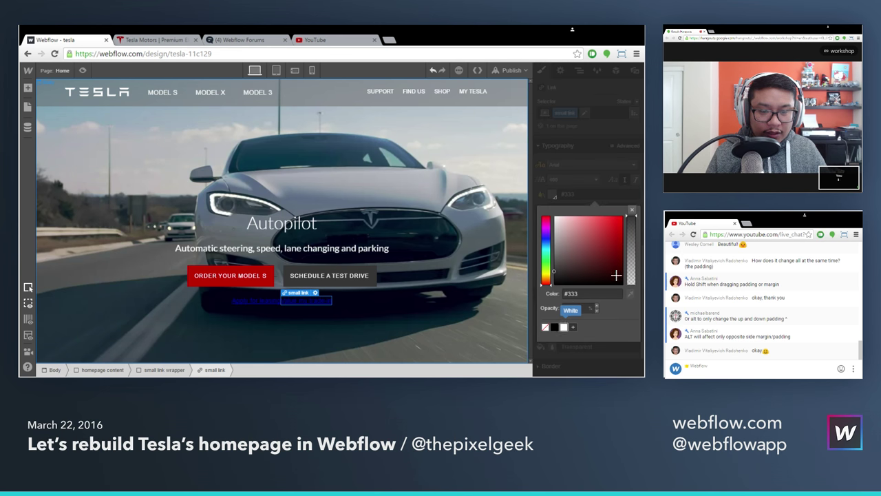
# Set the small link font to Lato with 20 px left and right padding.
pyautogui.click(146, 40)
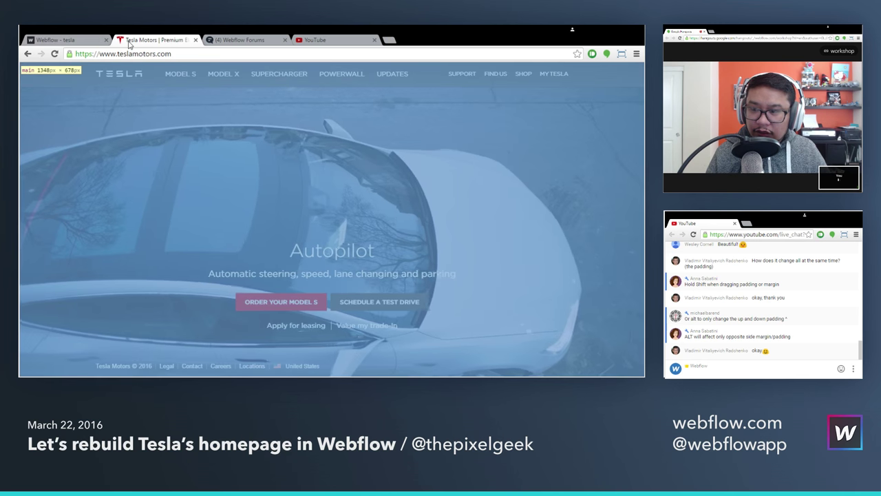
pyautogui.click(62, 40)
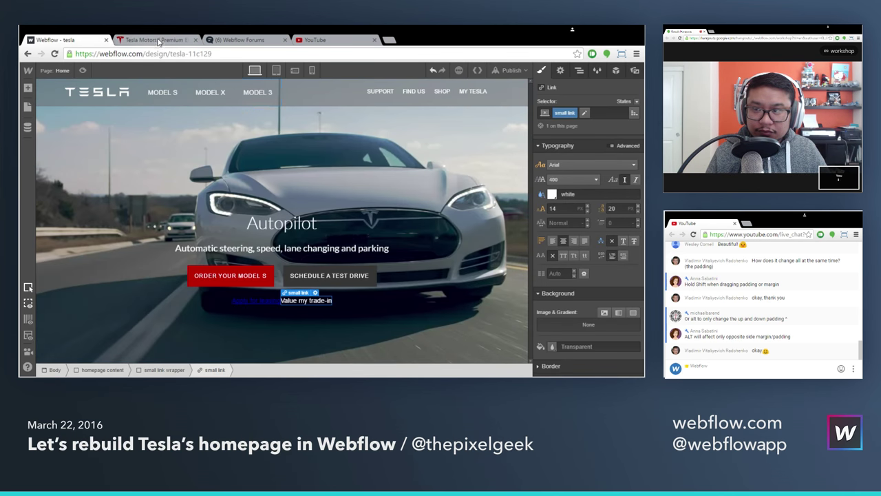
pyautogui.hotkey('ctrl', 'Tab')
pyautogui.hotkey('ctrl', 'shift', 'Tab')
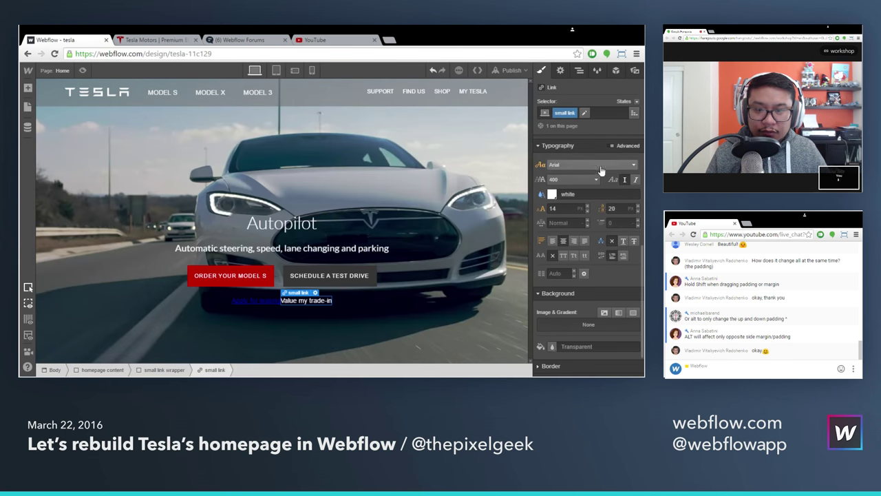
pyautogui.click(569, 166)
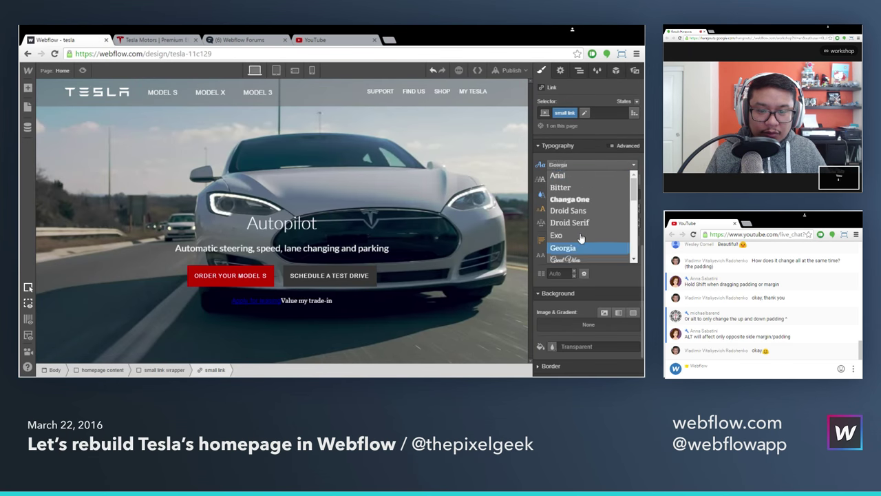
pyautogui.scroll(-5, 585, 220)
pyautogui.scroll(3, 584, 230)
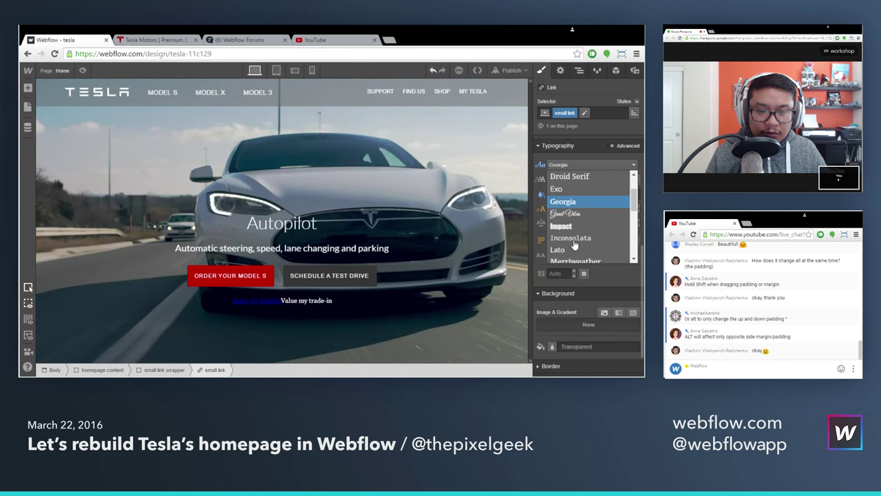
pyautogui.click(573, 251)
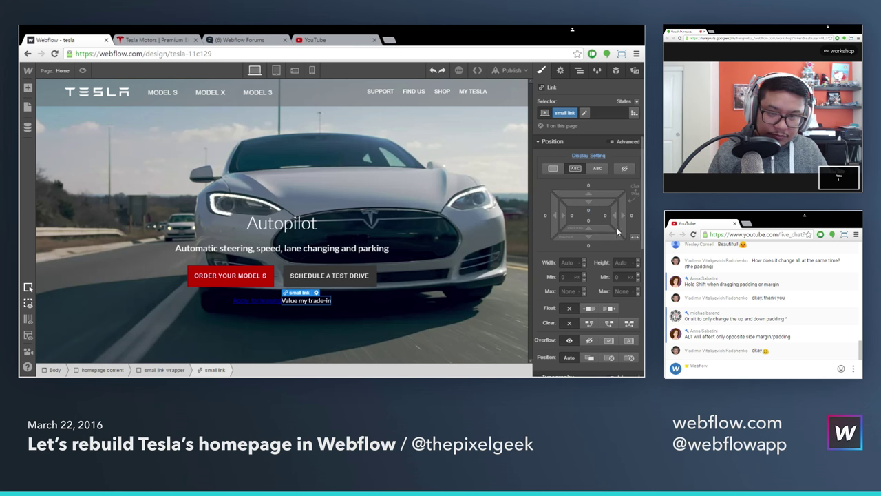
pyautogui.moveTo(618, 215); pyautogui.dragTo(619, 215)
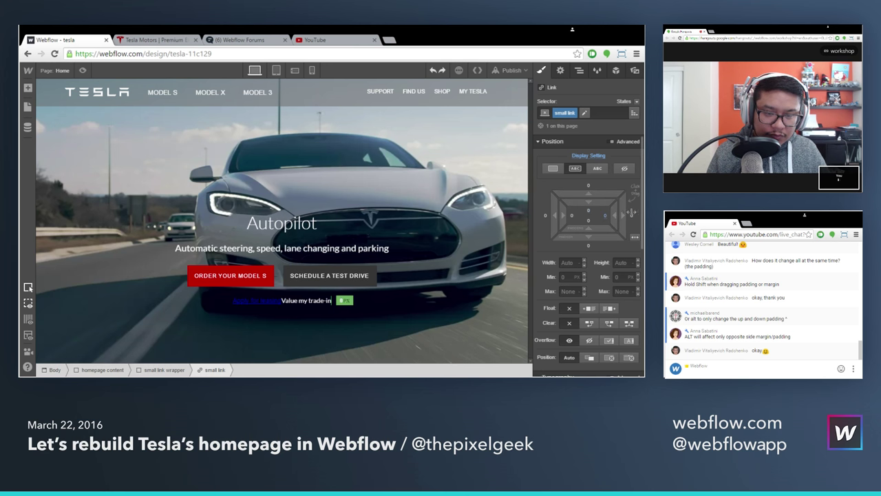
pyautogui.moveTo(630, 215)
pyautogui.mouseDown()
pyautogui.moveTo(609, 224)
pyautogui.moveTo(610, 217)
pyautogui.moveTo(586, 215)
pyautogui.mouseUp()
# Apply the existing 'small link' class to the Apply for leasing link.
pyautogui.click(248, 300)
pyautogui.click(568, 114)
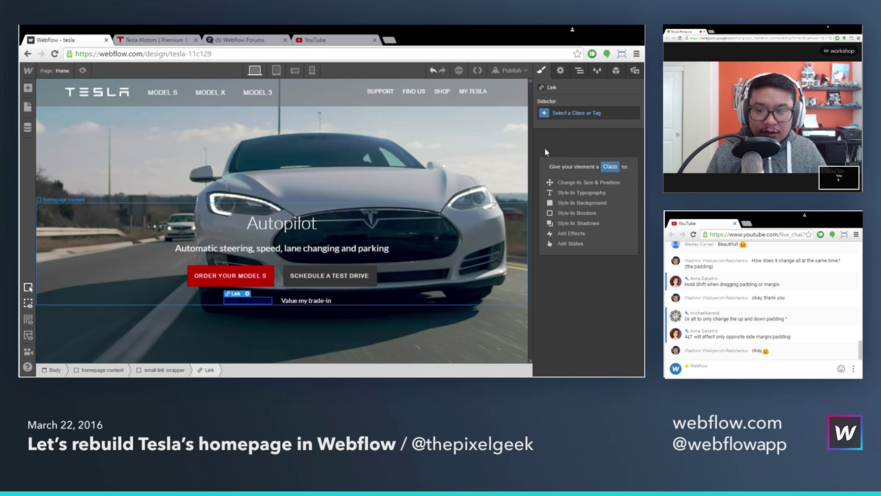
pyautogui.write('sdm')
pyautogui.press('BackSpace')
pyautogui.press('BackSpace')
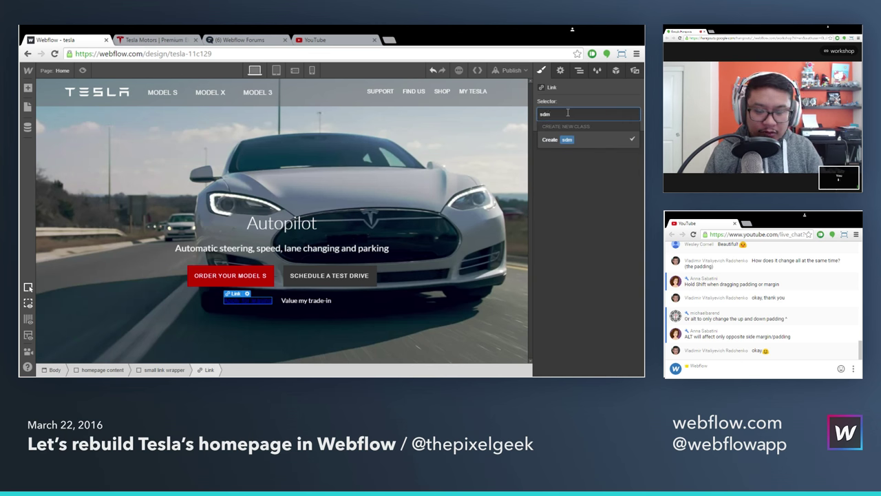
pyautogui.write('mal')
pyautogui.press('Return')
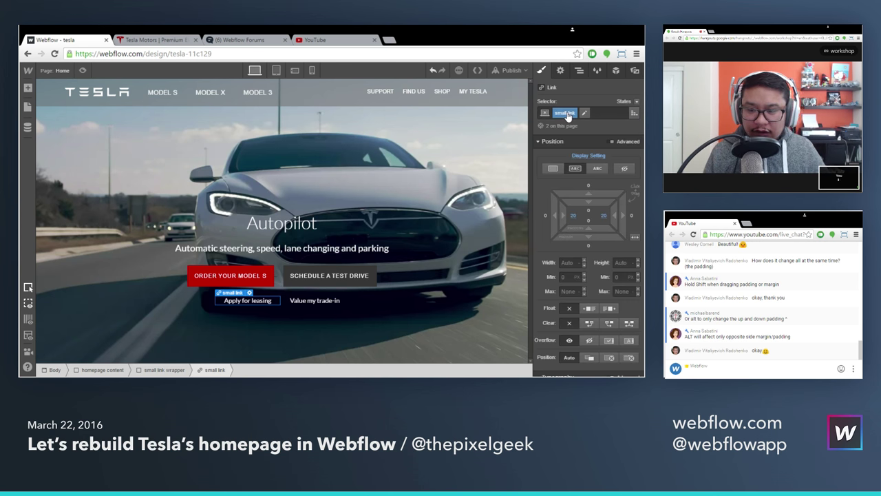
pyautogui.click(362, 300)
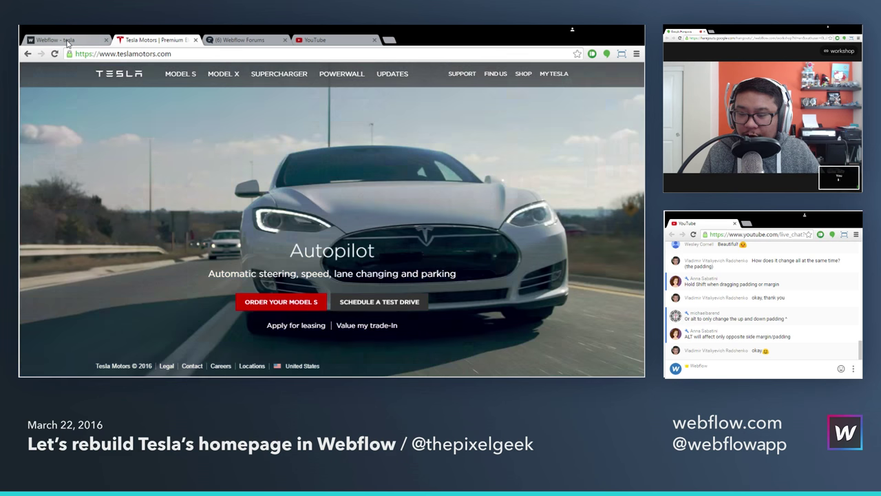
# Add a new div block to the page and apply the existing 'footer' class.
pyautogui.click(67, 42)
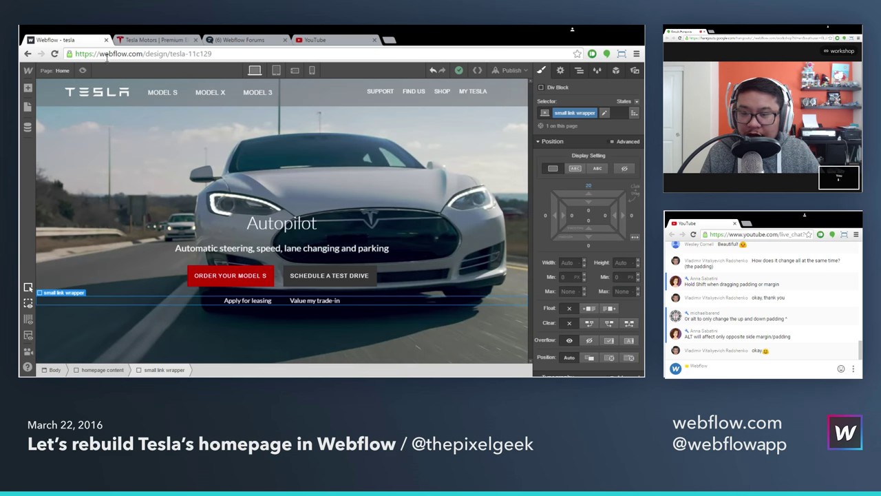
pyautogui.click(580, 71)
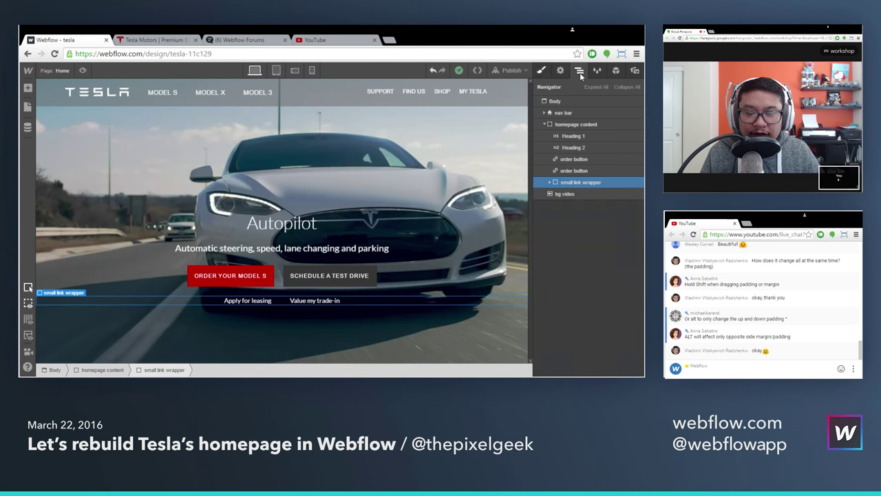
pyautogui.click(545, 124)
pyautogui.press('a')
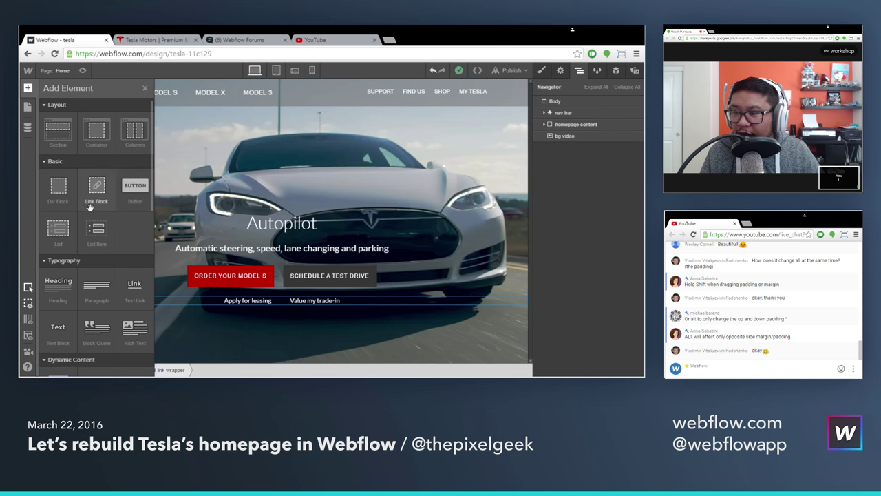
pyautogui.moveTo(59, 187); pyautogui.dragTo(497, 172)
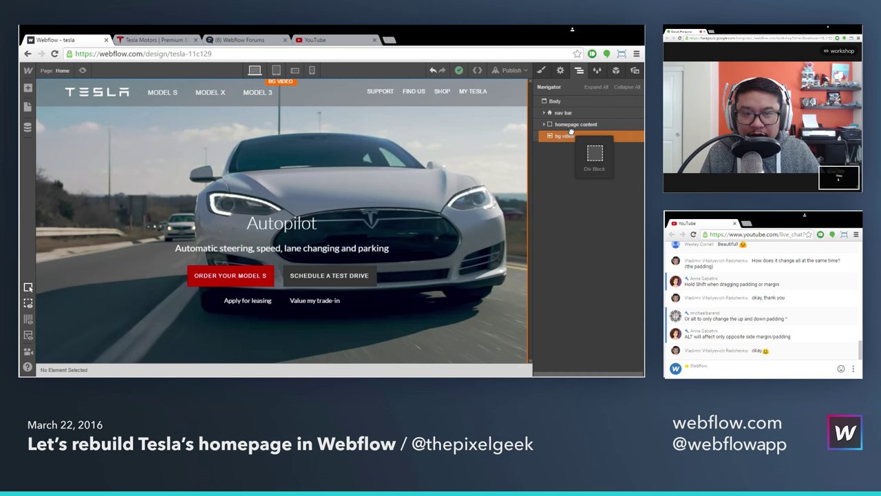
pyautogui.press('s')
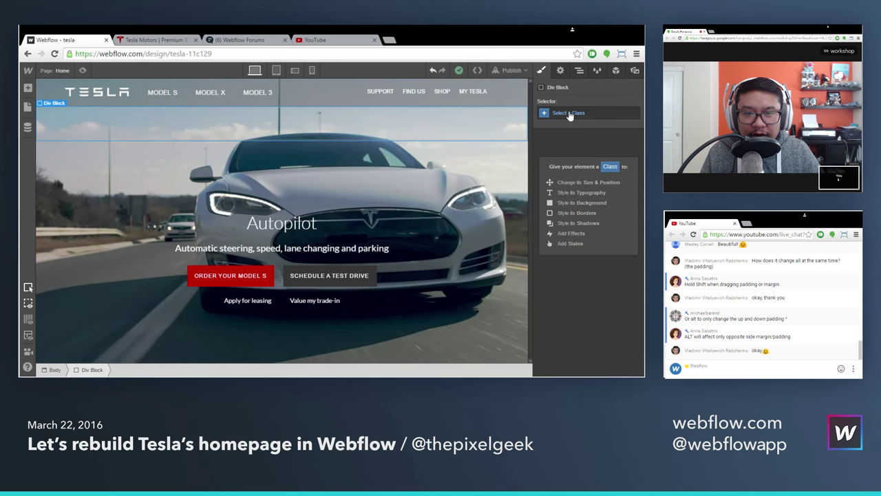
pyautogui.click(569, 113)
pyautogui.write('footer')
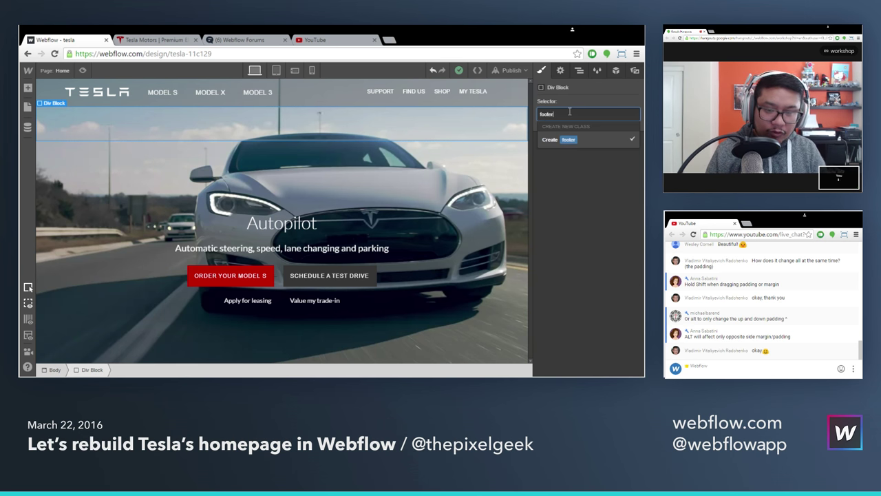
pyautogui.press('Return')
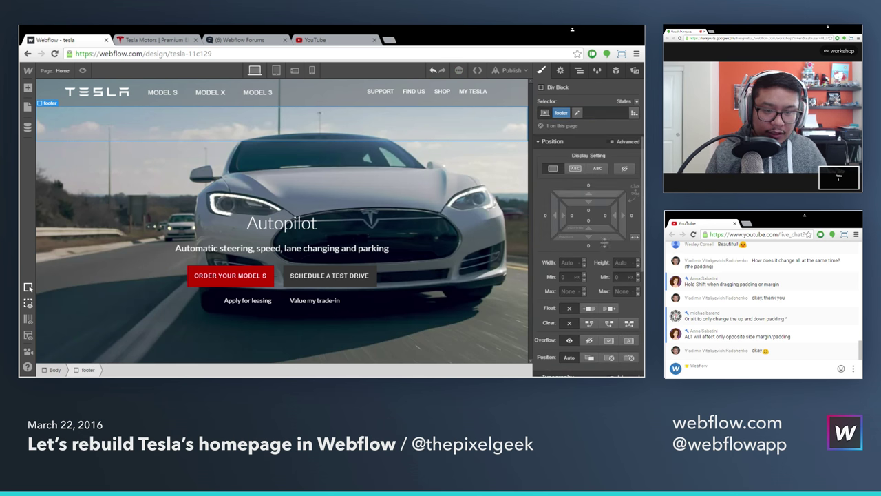
# Position the footer absolutely at 100% width, pinned to the bottom preset.
pyautogui.scroll(-2, 598, 253)
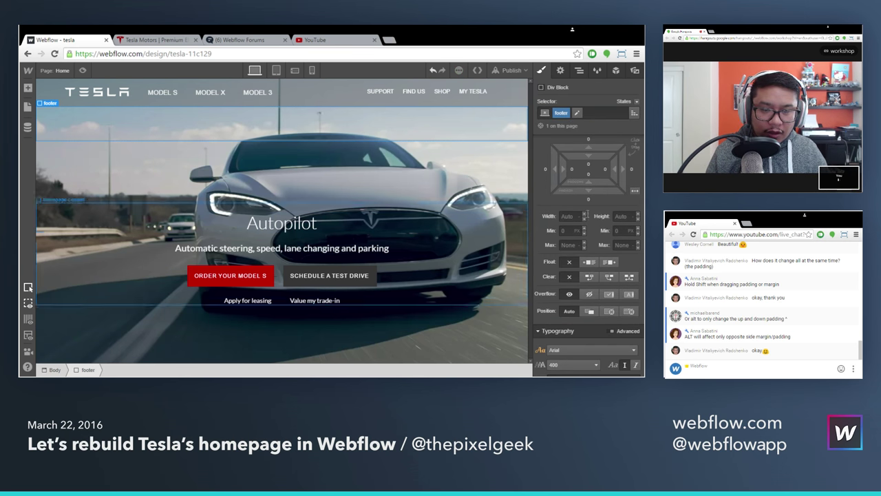
pyautogui.scroll(-2, 616, 271)
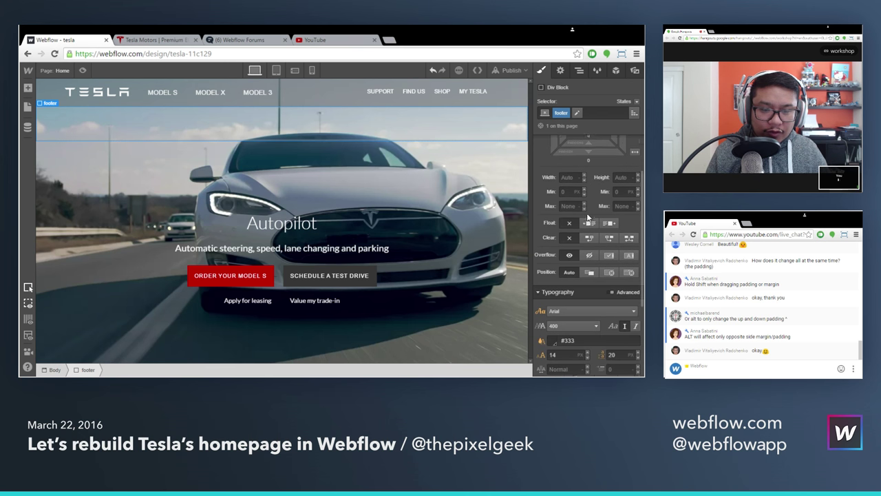
pyautogui.click(610, 265)
pyautogui.click(575, 170)
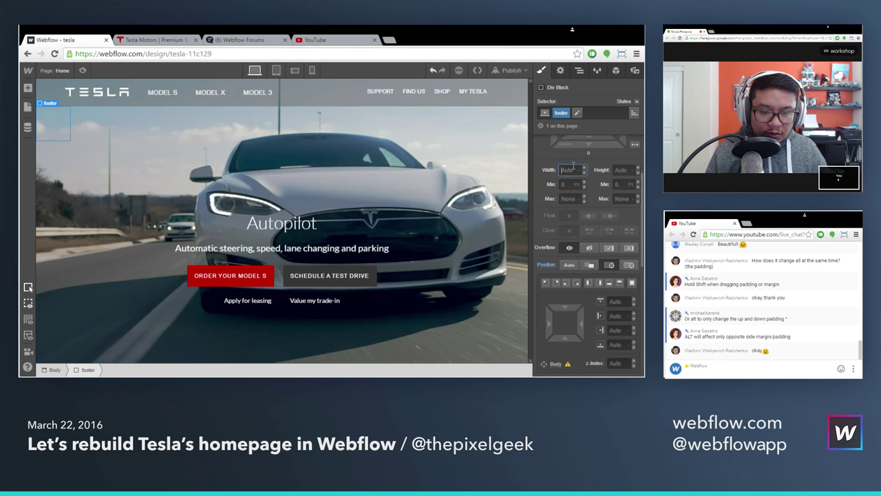
pyautogui.write('100%')
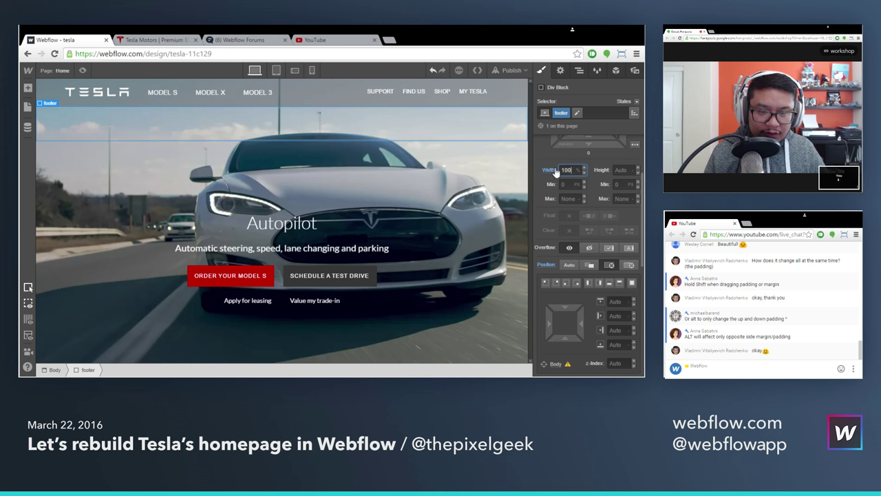
pyautogui.click(611, 284)
pyautogui.click(611, 285)
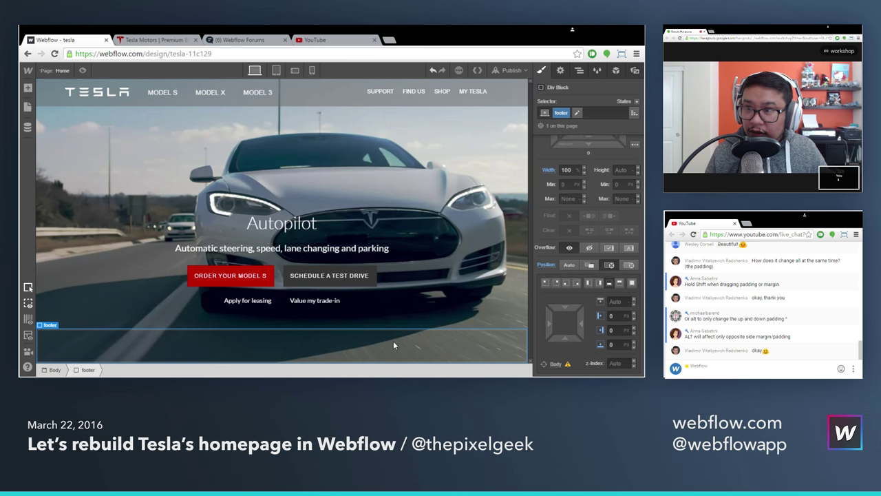
pyautogui.press('a')
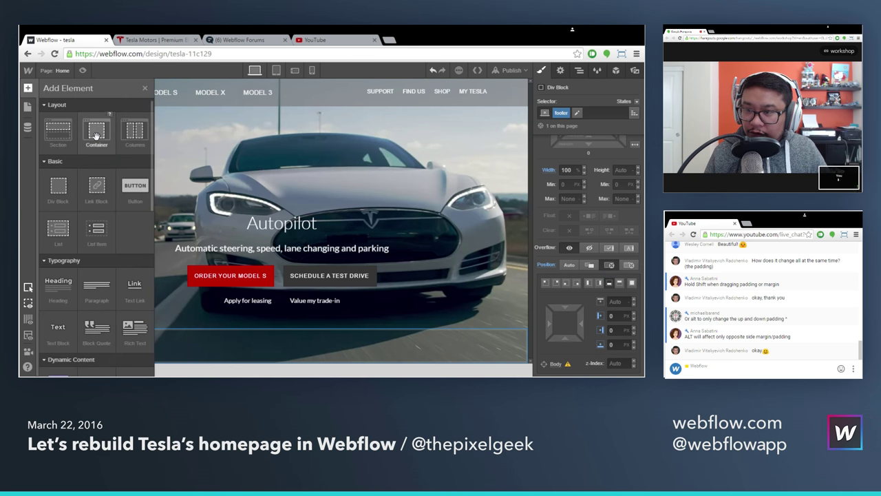
# Place a Container inside the footer.
pyautogui.moveTo(97, 136); pyautogui.dragTo(246, 351)
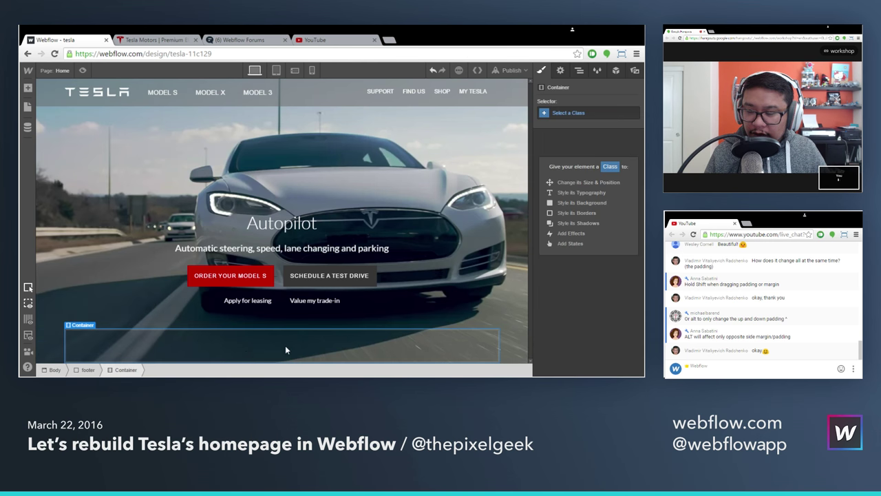
pyautogui.click(157, 40)
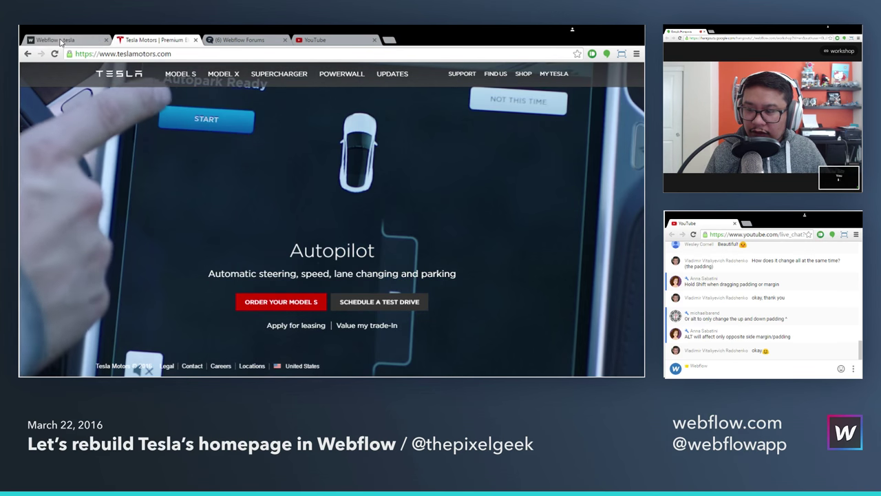
pyautogui.click(60, 39)
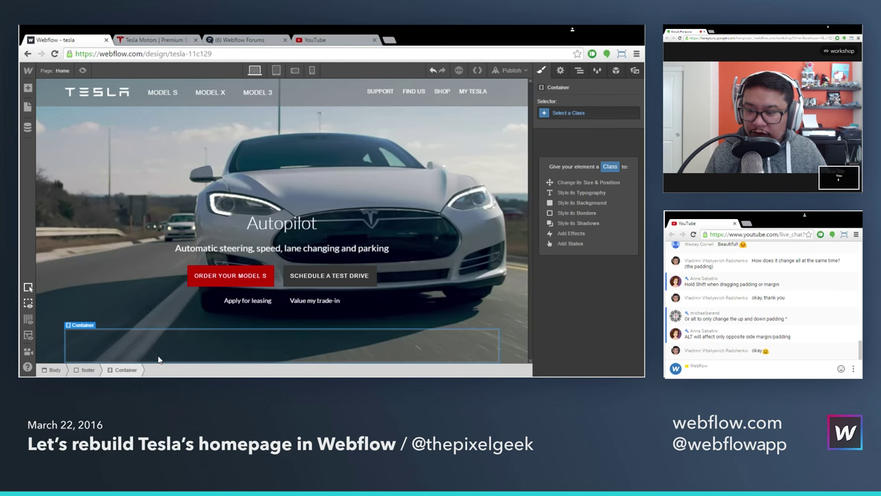
# Add a text link in the footer container and type 'Tesla Motors' as its text.
pyautogui.press('a')
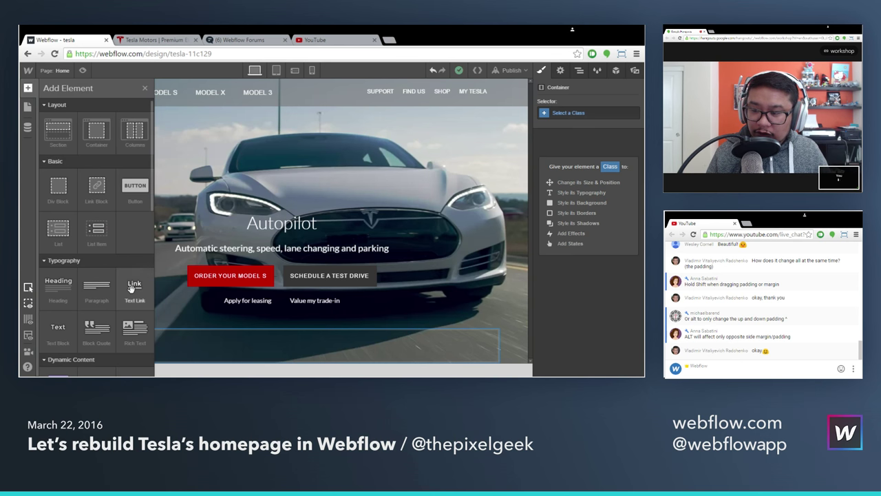
pyautogui.moveTo(131, 288); pyautogui.dragTo(191, 346)
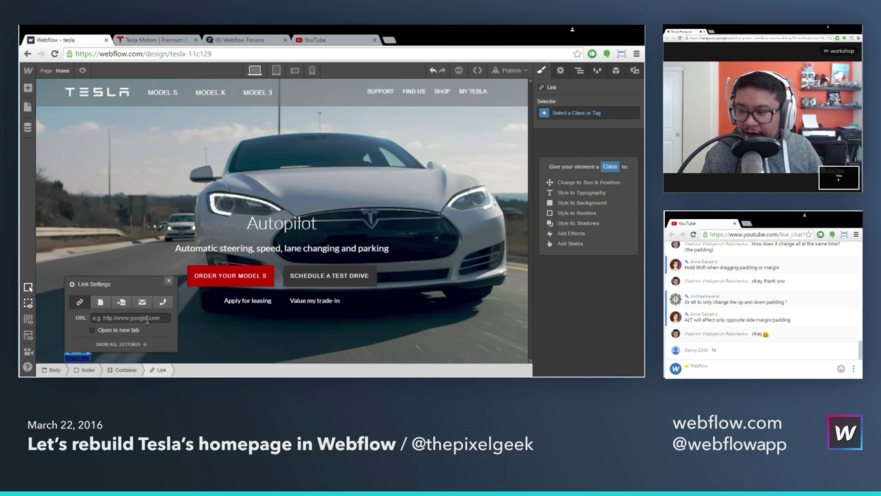
pyautogui.click(168, 283)
pyautogui.doubleClick(78, 358)
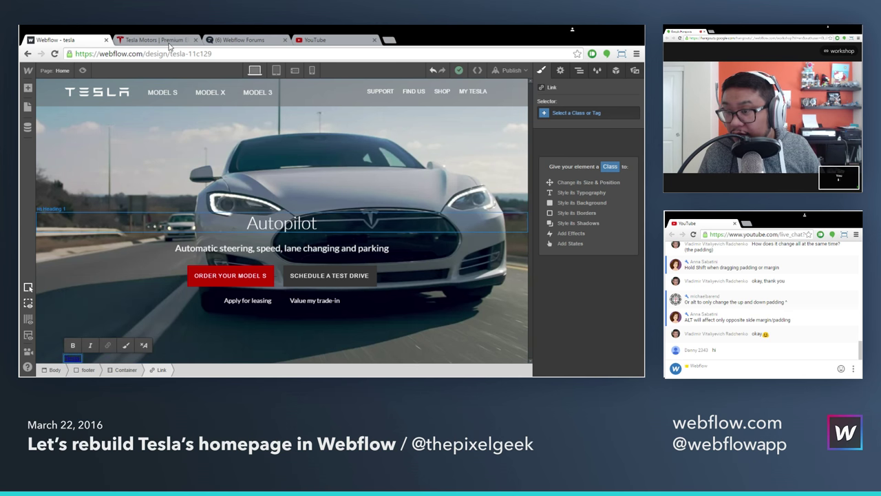
pyautogui.click(123, 42)
pyautogui.click(58, 40)
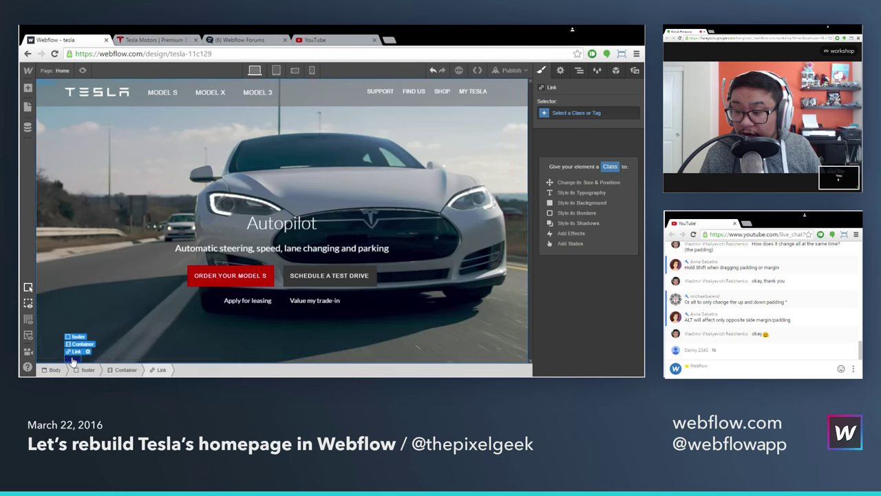
pyautogui.doubleClick(72, 359)
pyautogui.write('Tesla Motors © 2016')
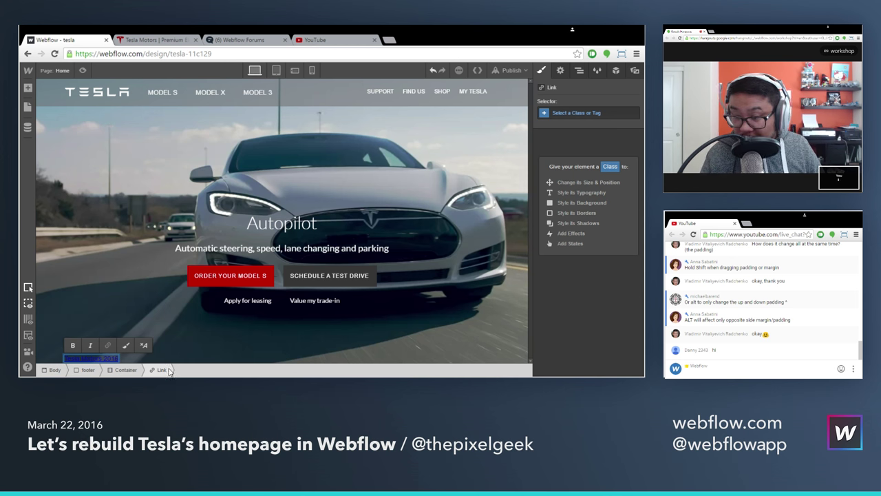
# Give the footer link a 'footer link' class with white 12 px text and 18 line height.
pyautogui.click(148, 357)
pyautogui.click(97, 360)
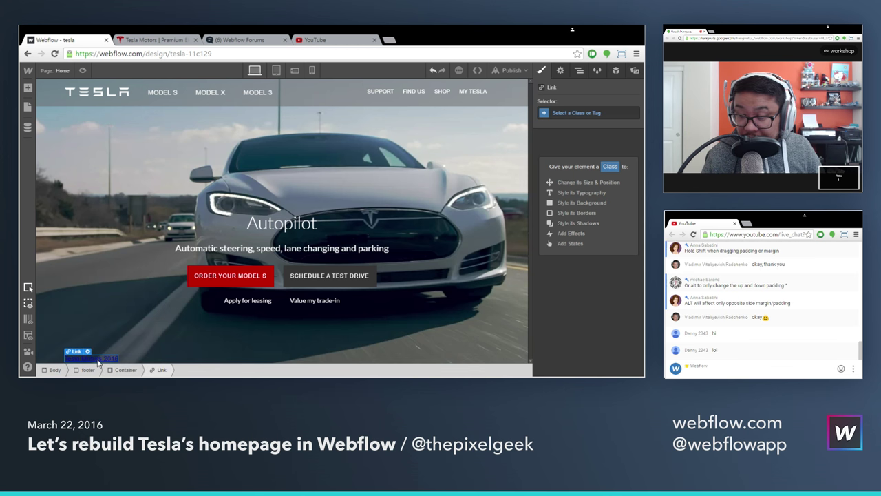
pyautogui.click(584, 113)
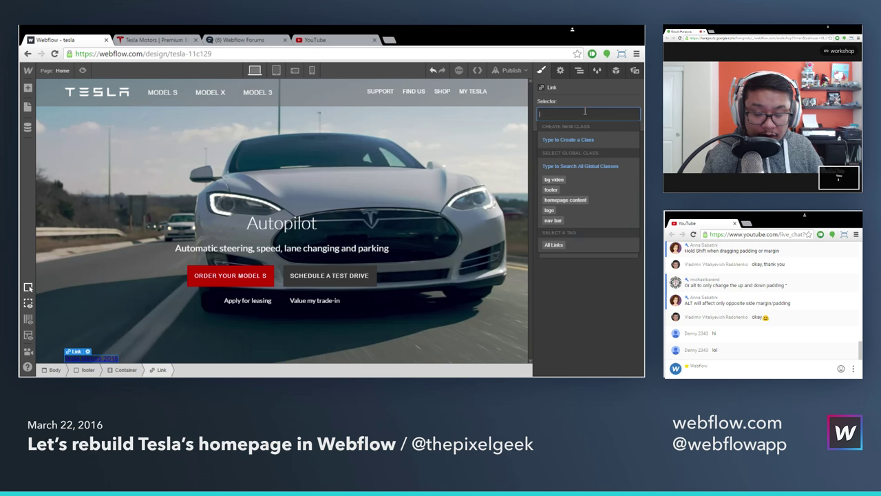
pyautogui.write('footer link')
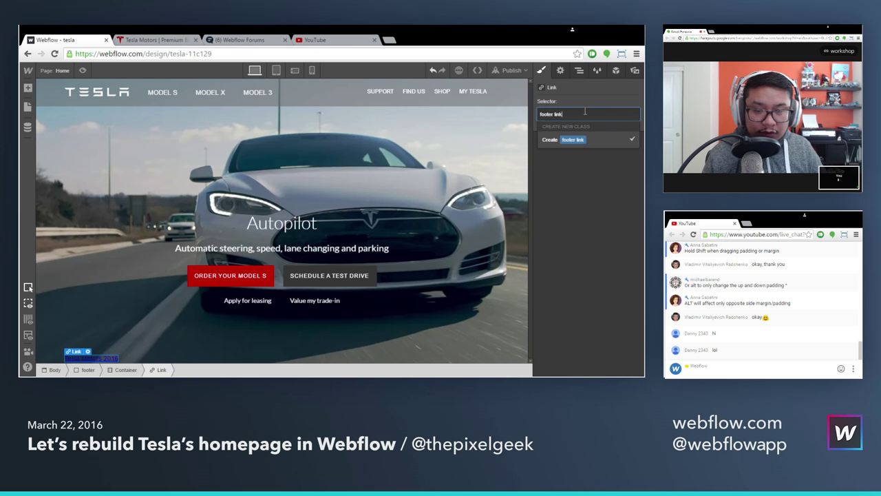
pyautogui.press('Return')
pyautogui.scroll(-1, 589, 310)
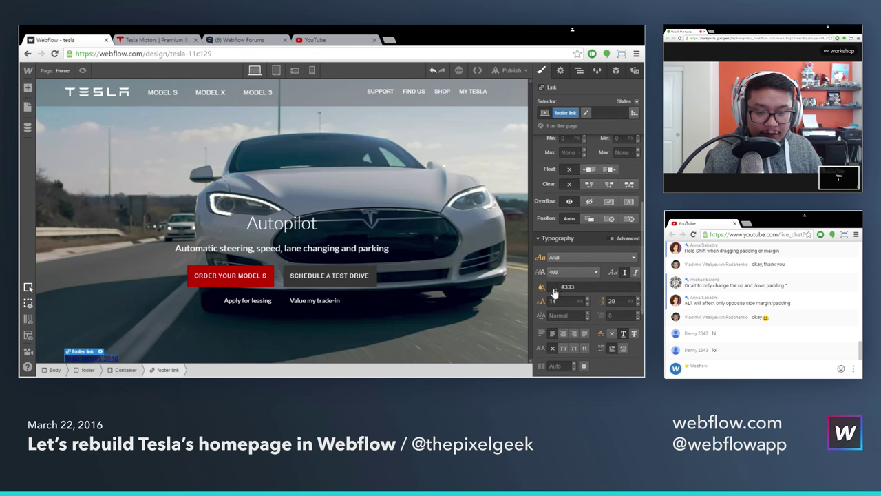
pyautogui.click(555, 287)
pyautogui.click(564, 265)
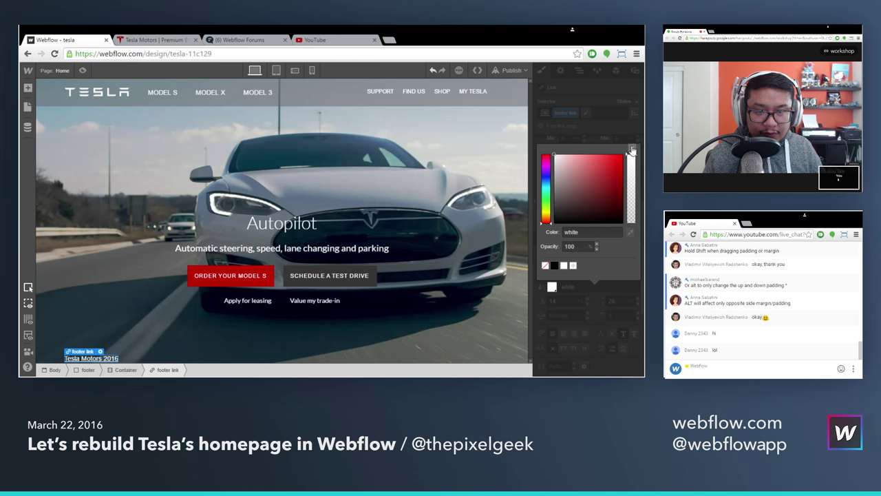
pyautogui.click(632, 149)
pyautogui.click(565, 301)
pyautogui.press('Down')
pyautogui.press('Down')
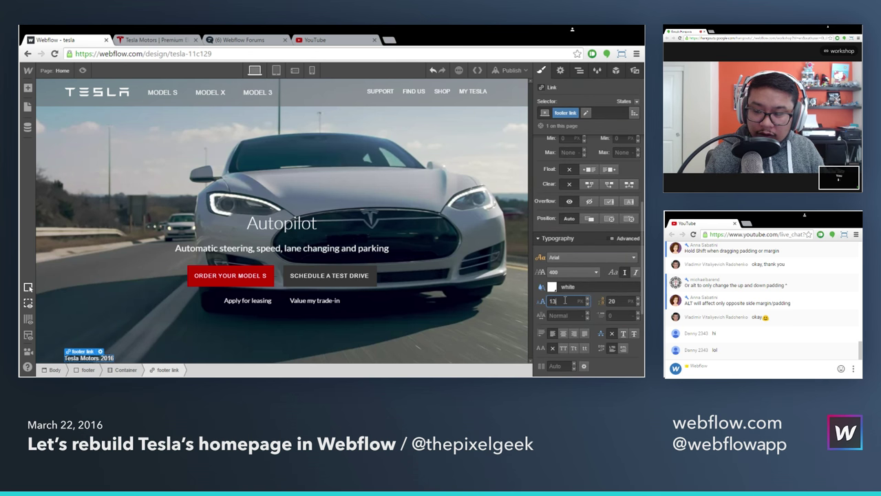
pyautogui.press('Tab')
pyautogui.write('18')
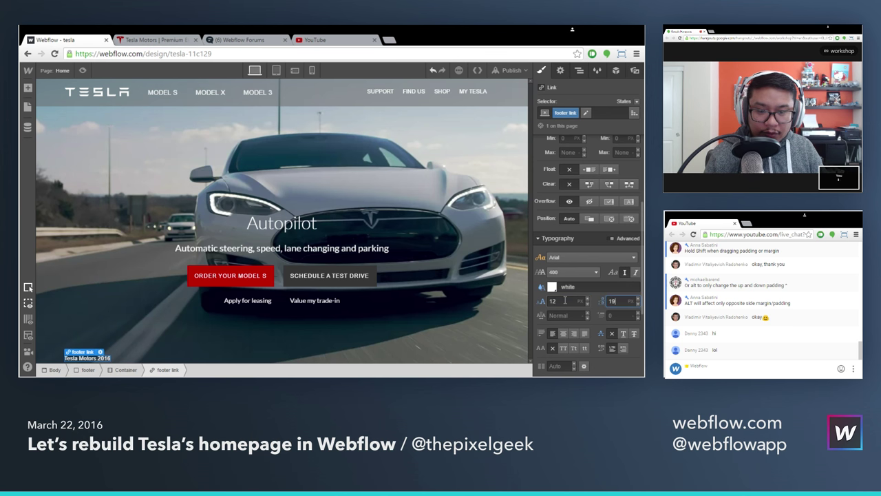
# Increase the small link font size to 16 and line height to 22.
pyautogui.click(263, 302)
pyautogui.click(565, 301)
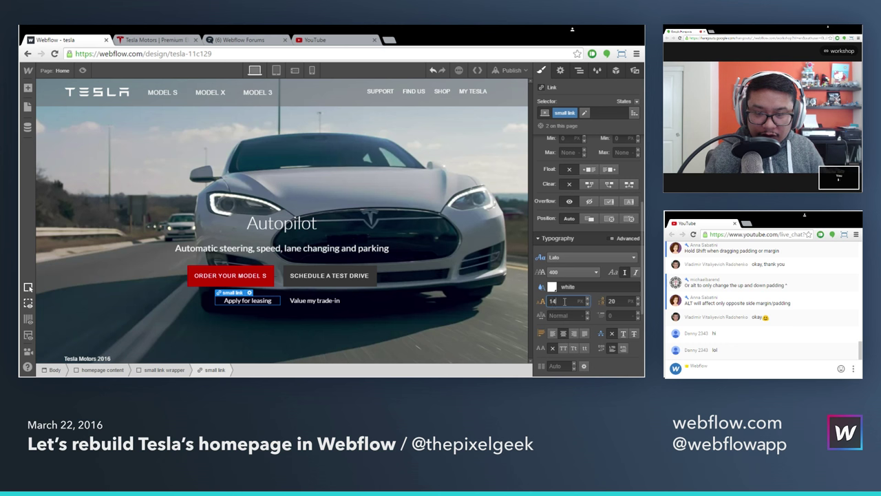
pyautogui.press('Up')
pyautogui.press('Up')
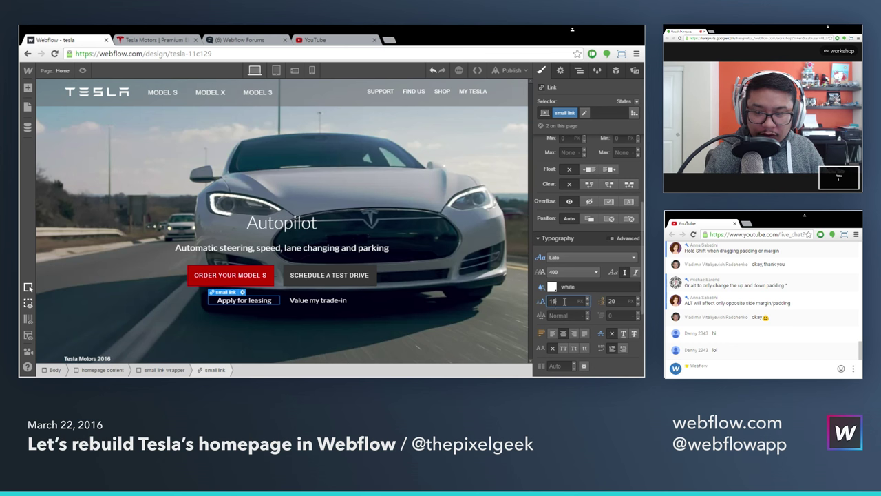
pyautogui.press('Tab')
pyautogui.press('Up')
pyautogui.press('Up')
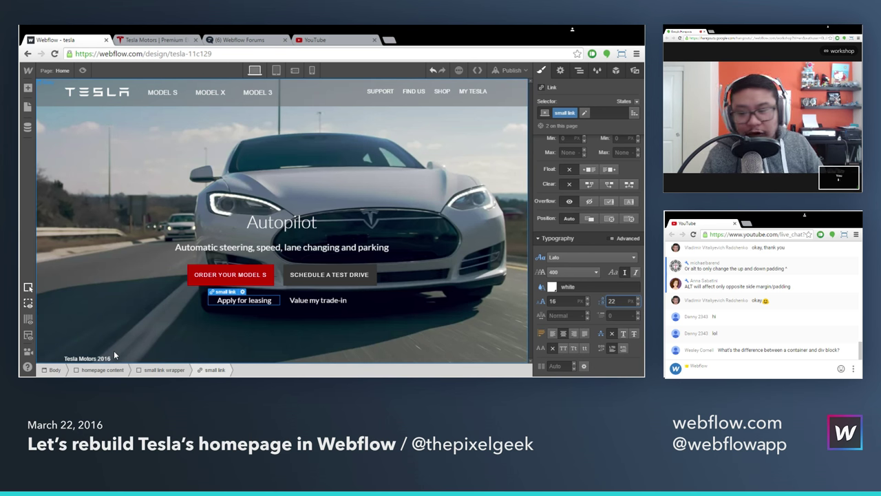
pyautogui.click(165, 360)
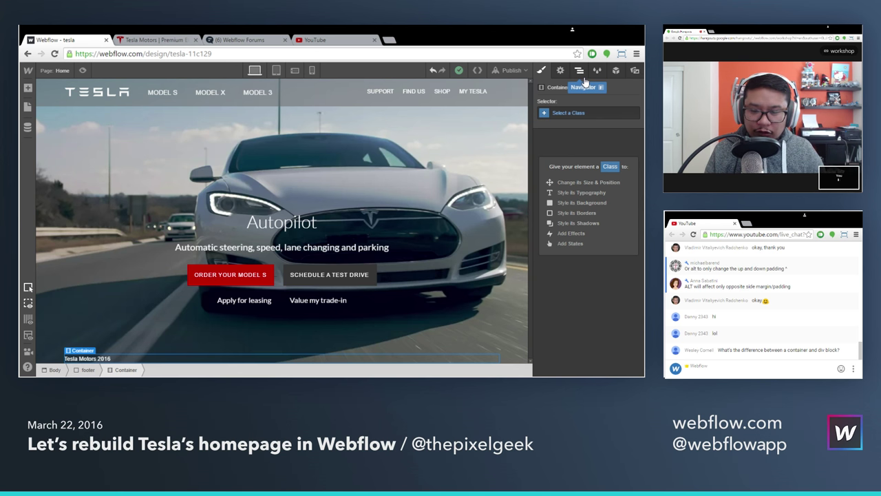
# Make the footer link inline-block with a 15 px right margin.
pyautogui.click(103, 360)
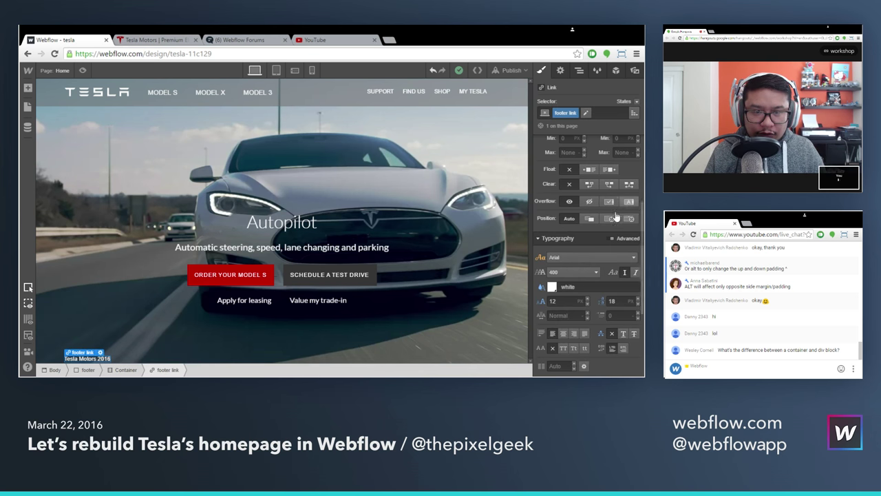
pyautogui.click(575, 168)
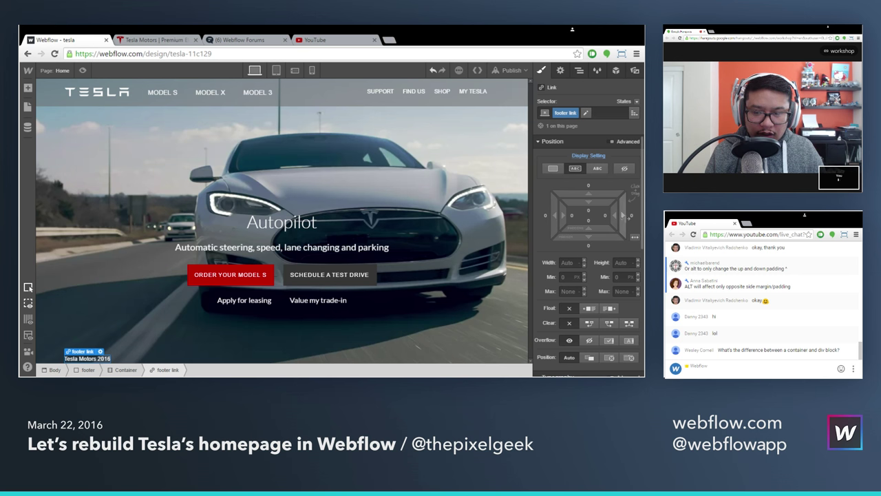
pyautogui.click(632, 218)
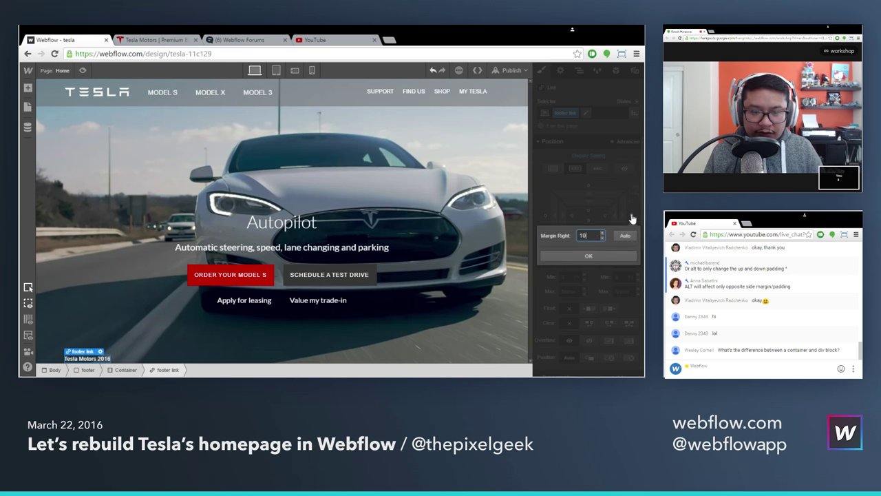
pyautogui.press('Escape')
pyautogui.click(633, 219)
pyautogui.write('15')
pyautogui.press('Return')
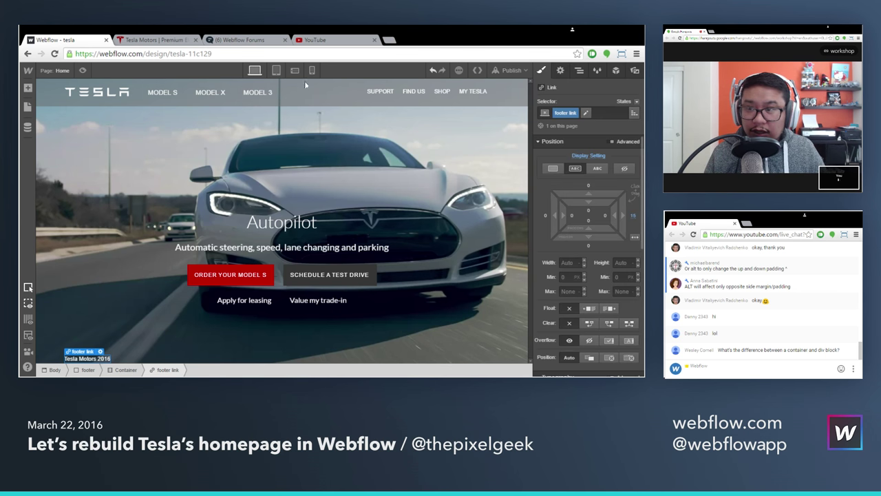
pyautogui.click(148, 40)
pyautogui.click(76, 42)
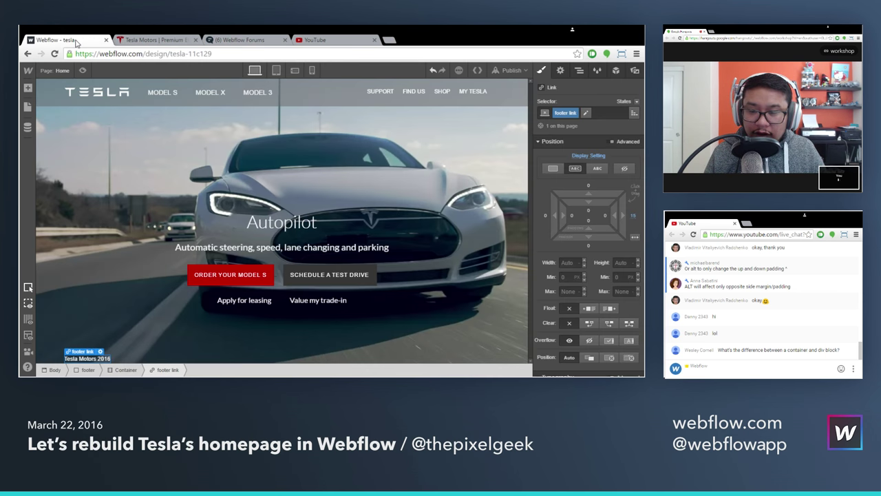
pyautogui.scroll(-2, 606, 275)
pyautogui.scroll(2, 622, 274)
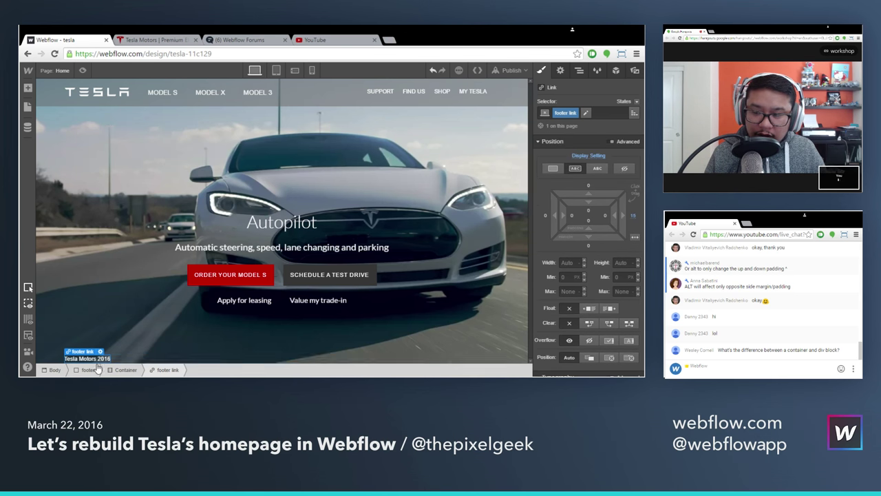
# Copy and paste the Tesla Motors 2016 link to create a second one beside it.
pyautogui.hotkey('ctrl', 'c')
pyautogui.hotkey('ctrl', 'v')
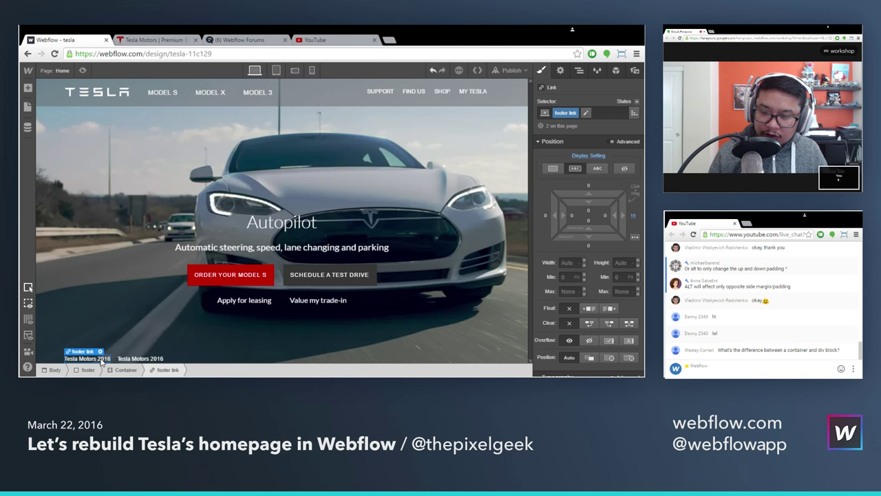
pyautogui.click(164, 359)
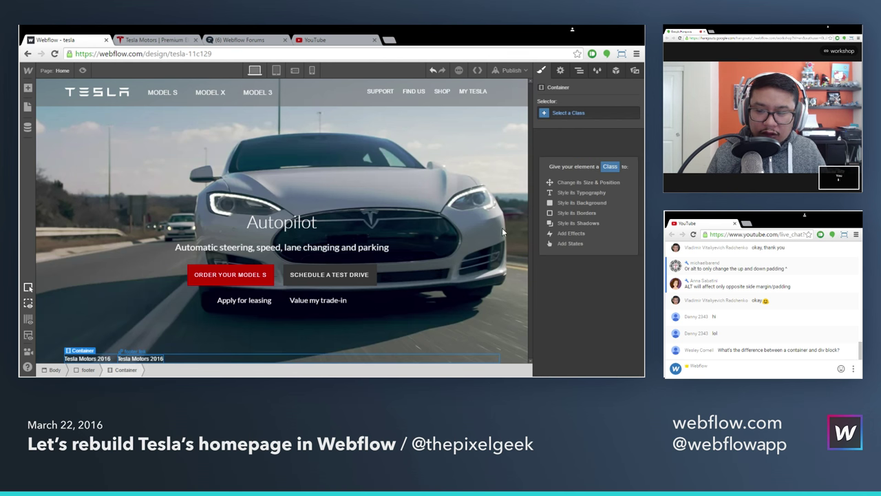
pyautogui.click(140, 358)
pyautogui.click(584, 116)
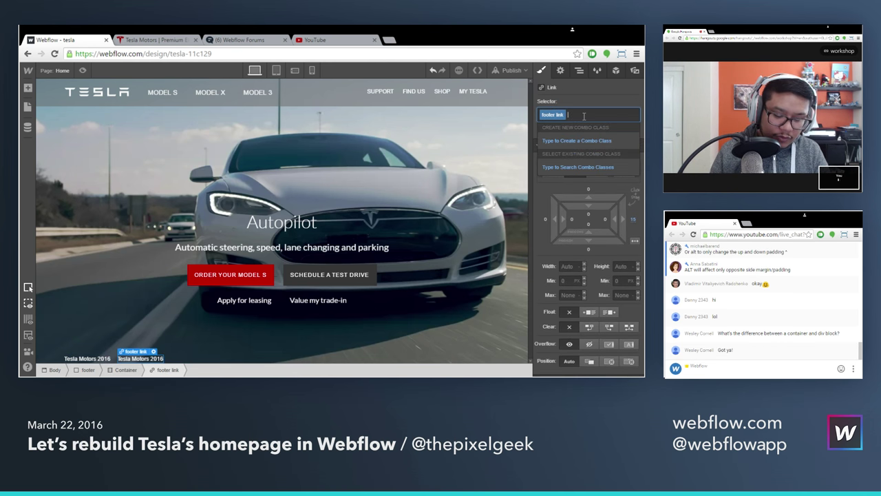
# Add a 'with border' combo class to the second footer link with 15 px left padding.
pyautogui.write('with border')
pyautogui.press('Return')
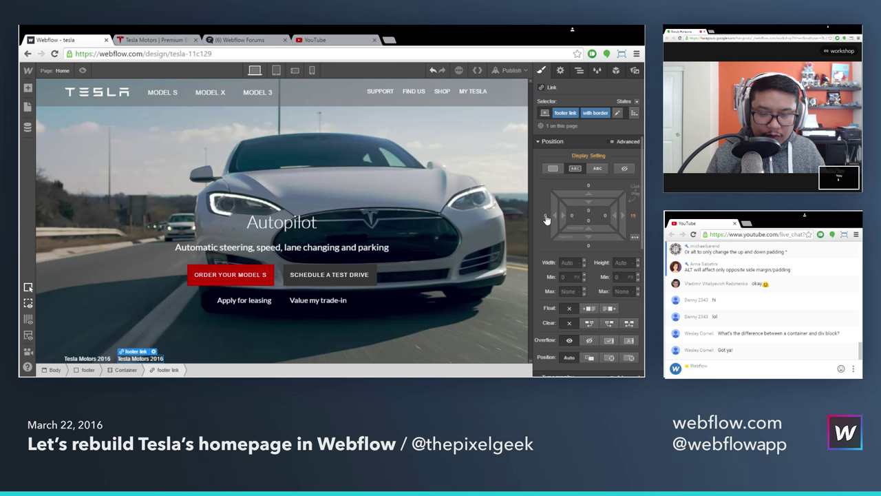
pyautogui.click(573, 218)
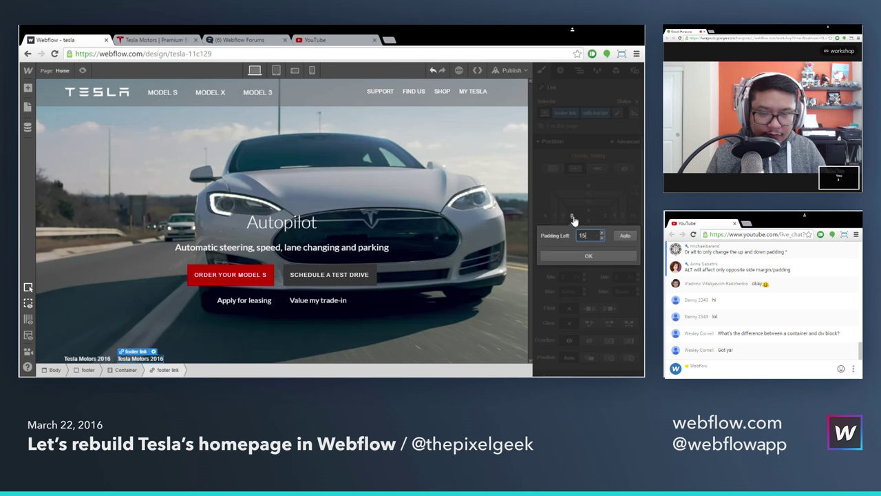
pyautogui.write('15')
pyautogui.press('Return')
# Give the link a 1 px solid white border.
pyautogui.scroll(-5, 592, 294)
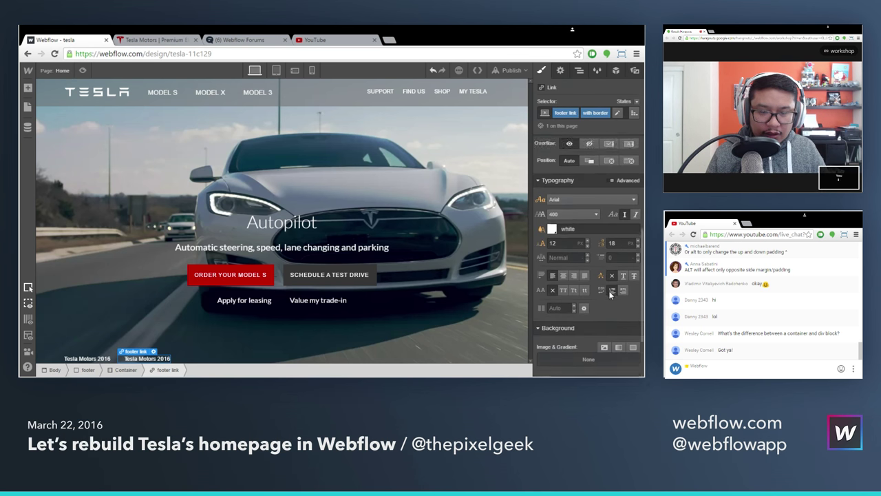
pyautogui.scroll(-1, 610, 296)
pyautogui.click(549, 329)
pyautogui.click(611, 262)
pyautogui.click(602, 290)
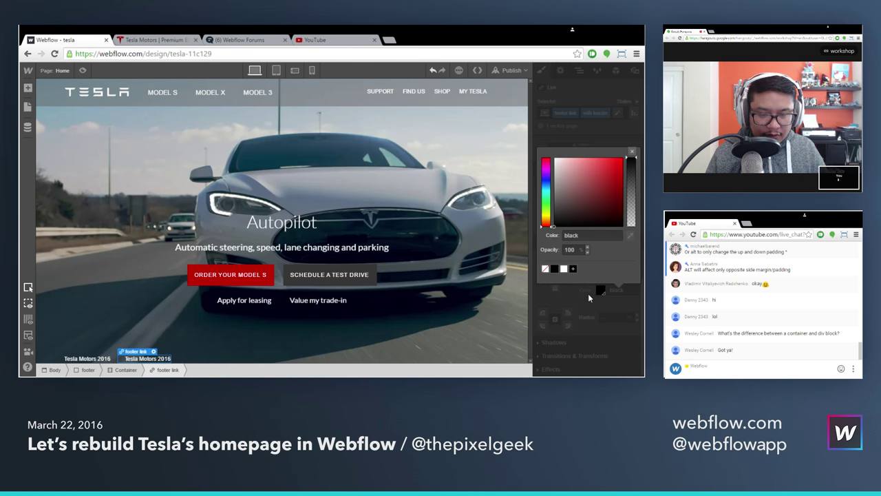
pyautogui.click(563, 269)
pyautogui.click(632, 153)
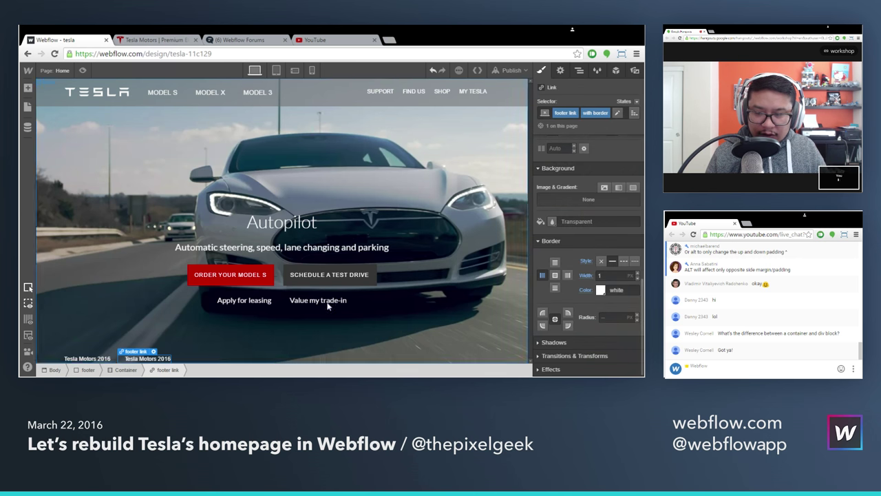
pyautogui.click(194, 350)
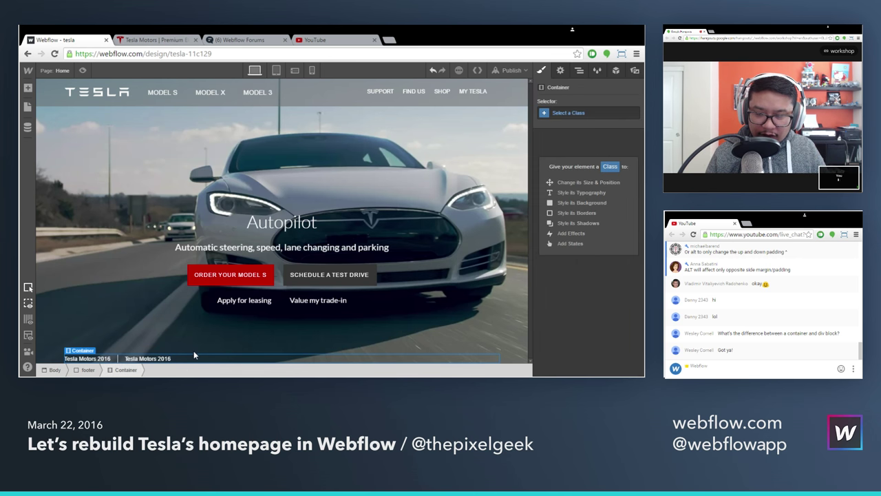
# Check the live Tesla footer, then rename the second footer link to 'Legal'.
pyautogui.click(118, 43)
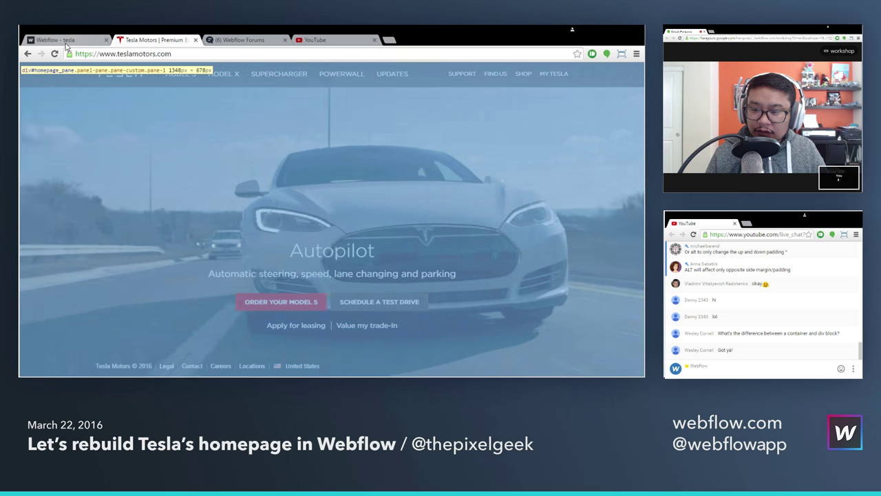
pyautogui.click(59, 40)
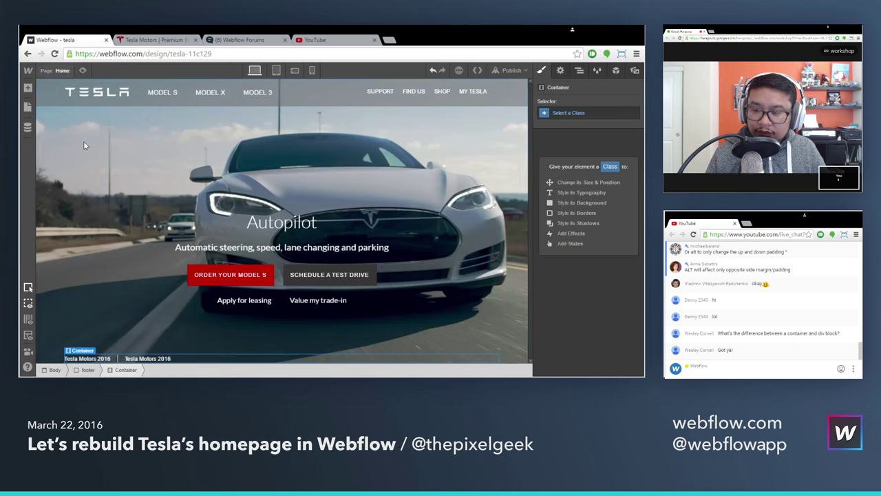
pyautogui.click(141, 359)
pyautogui.tripleClick(140, 359)
pyautogui.write('Legal')
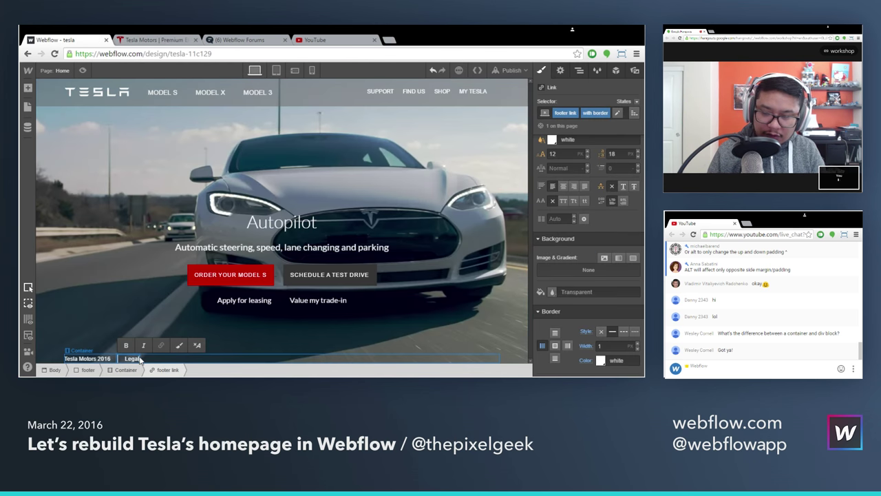
# Duplicate the Legal link and rename the copy to 'Contact', comparing with the live footer.
pyautogui.click(580, 71)
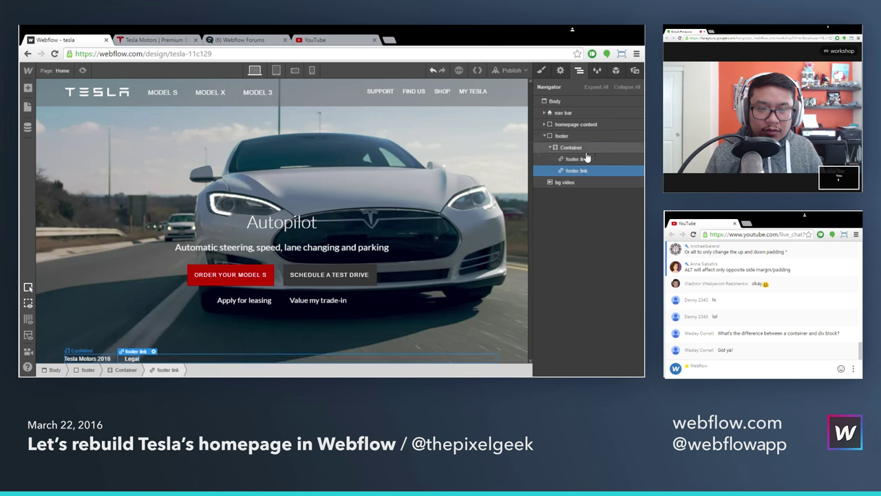
pyautogui.hotkey('ctrl', 'c')
pyautogui.hotkey('ctrl', 'v')
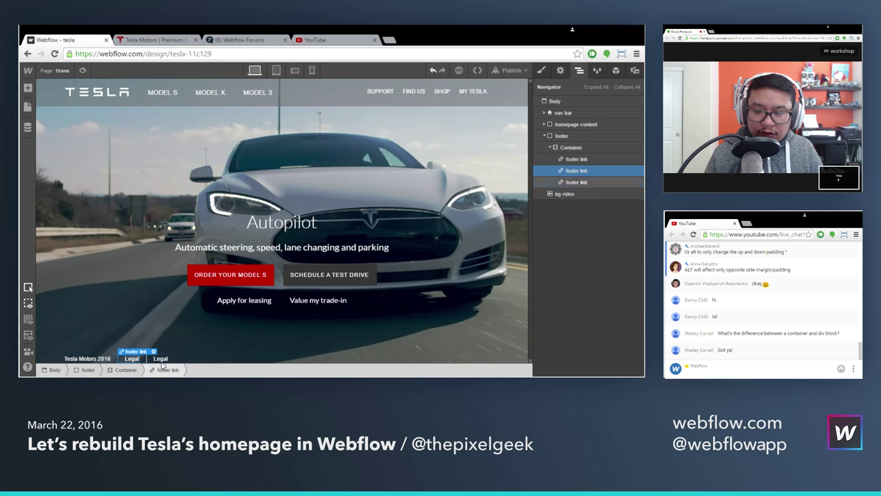
pyautogui.doubleClick(160, 359)
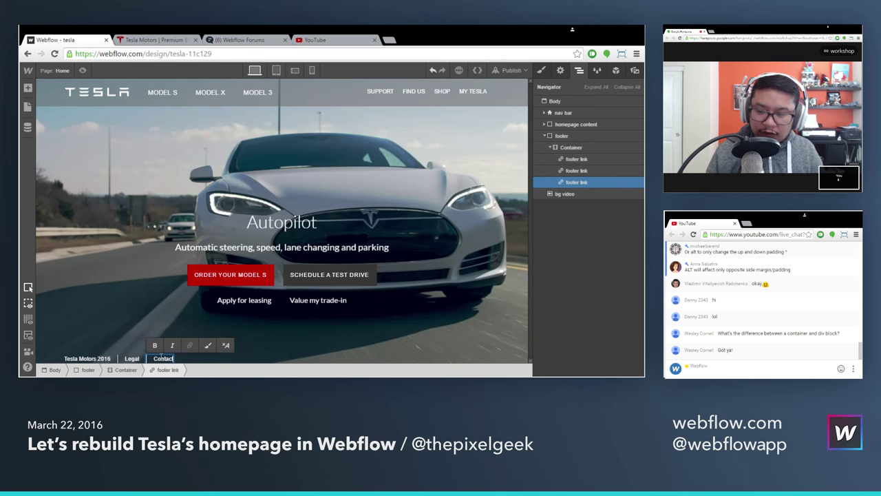
pyautogui.write('Contact')
pyautogui.click(88, 369)
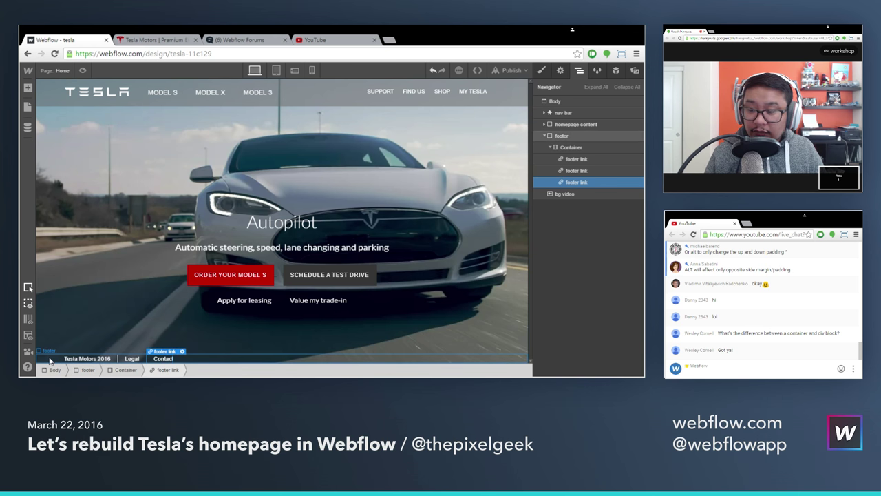
pyautogui.click(153, 39)
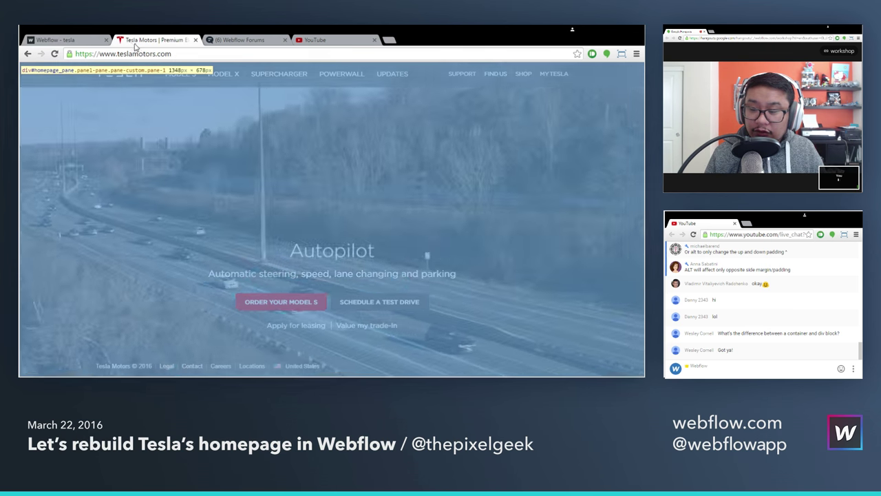
# Drag the footer's bottom padding up to 20 px and compare with the live Tesla site.
pyautogui.click(63, 40)
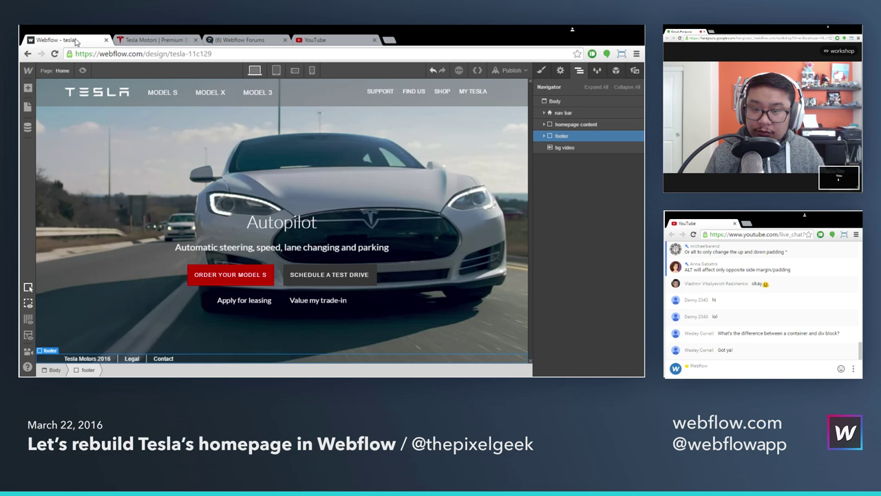
pyautogui.click(542, 70)
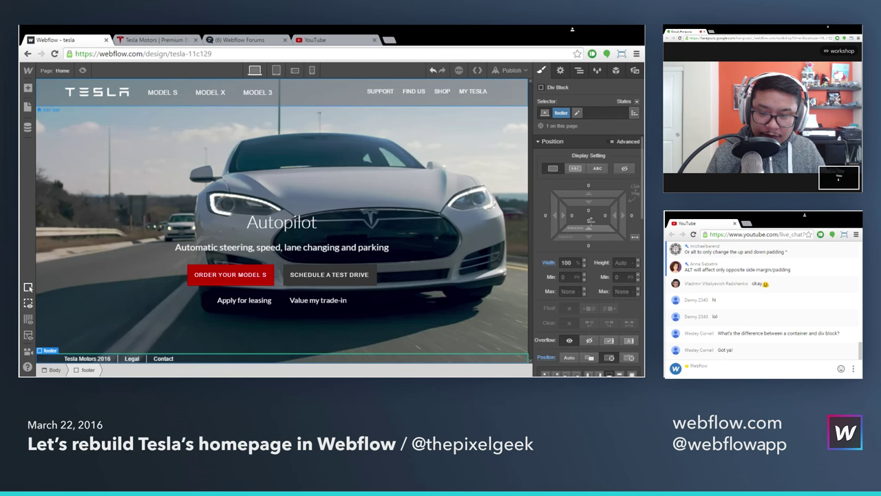
pyautogui.moveTo(590, 220); pyautogui.dragTo(595, 198)
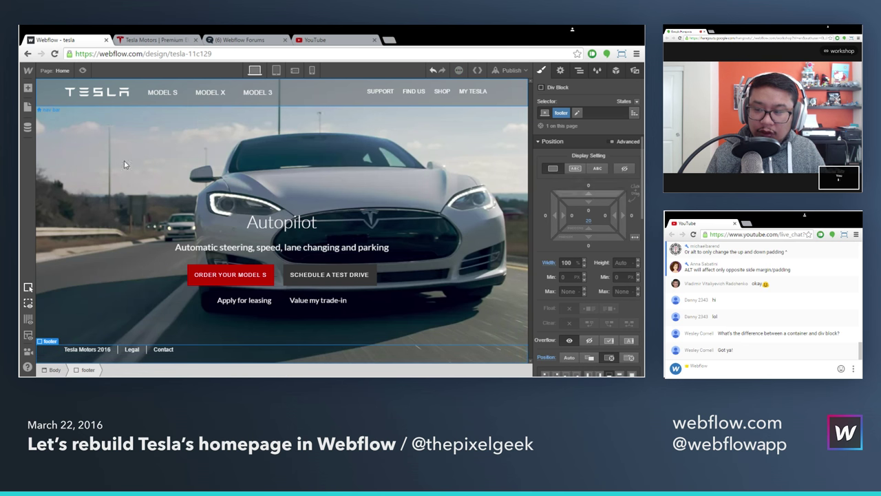
pyautogui.click(146, 40)
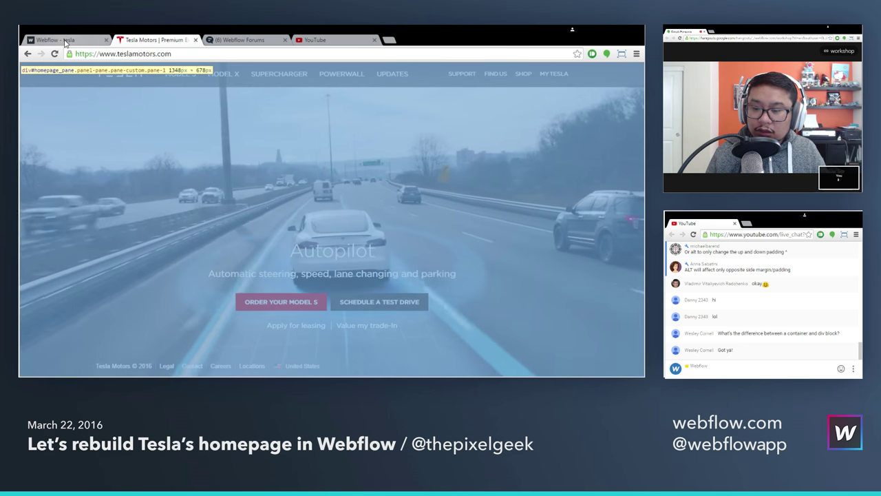
pyautogui.click(71, 40)
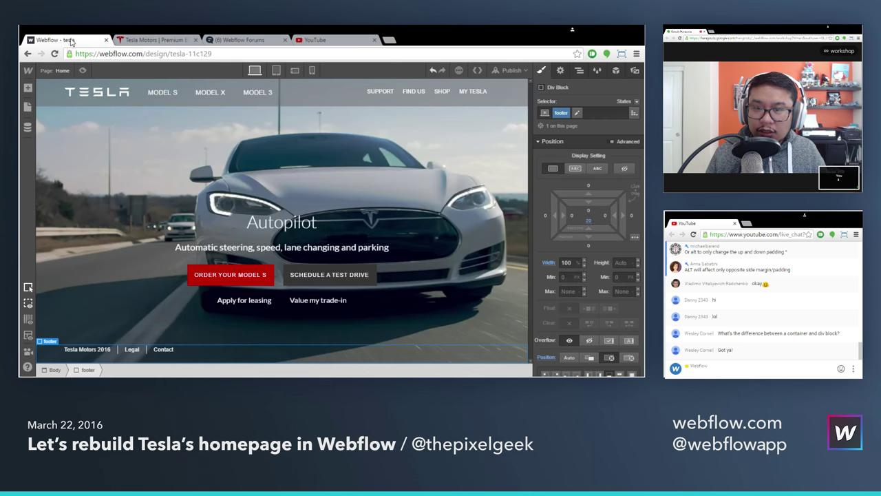
# Change the sub-domain from tesla-11c129 to tesla-workshop in site settings and save.
pyautogui.click(509, 72)
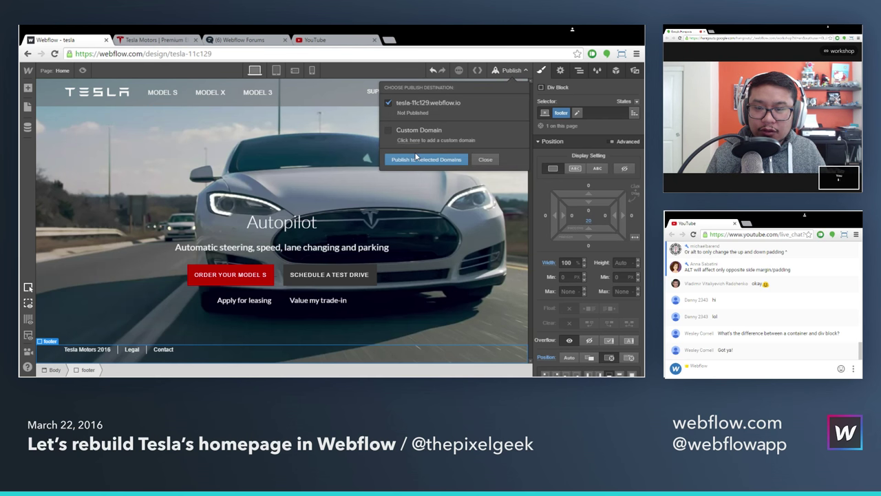
pyautogui.click(485, 160)
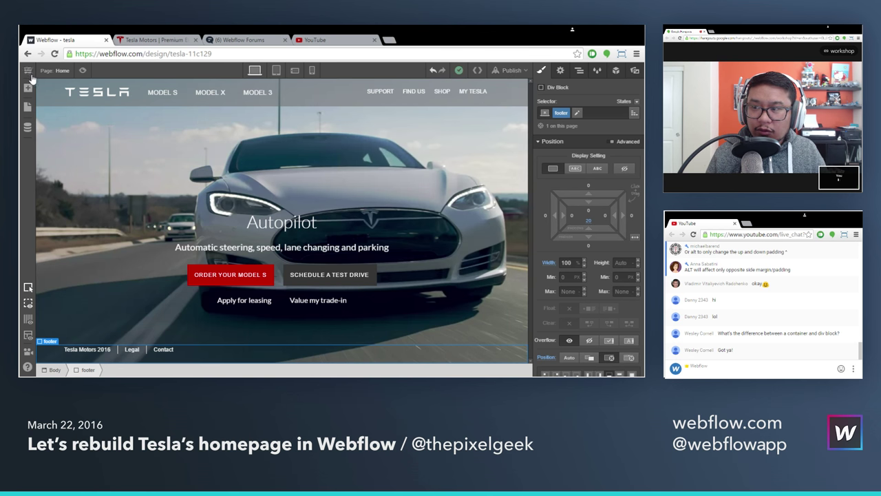
pyautogui.moveTo(28, 74)
pyautogui.click(47, 98)
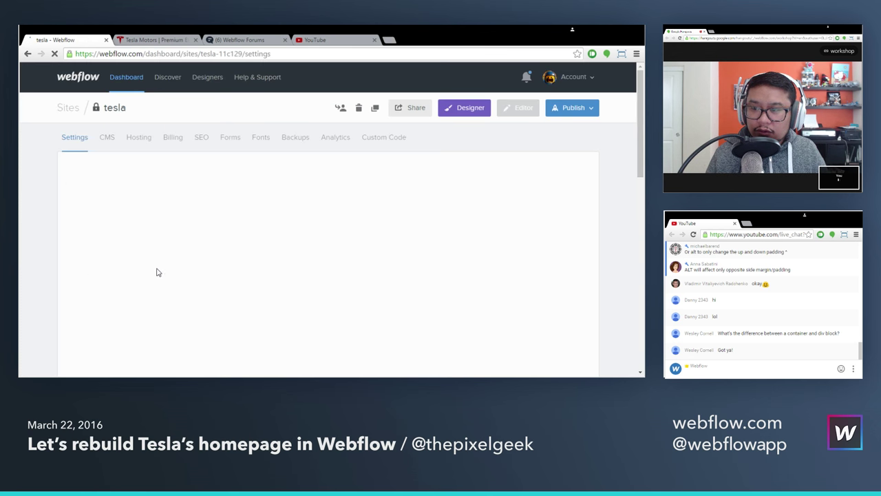
pyautogui.tripleClick(102, 350)
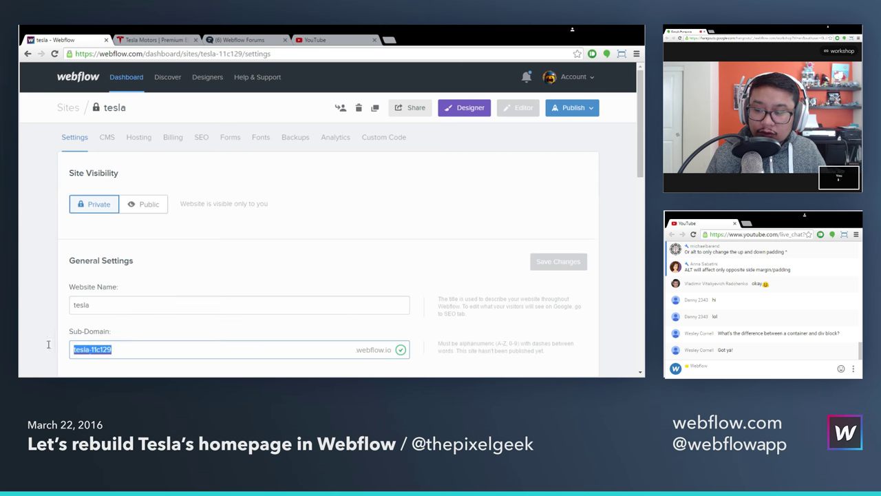
pyautogui.write('tes')
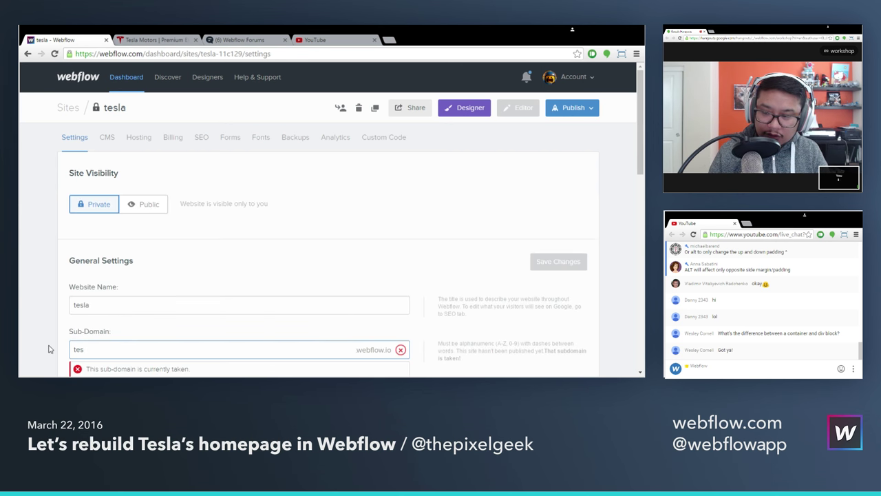
pyautogui.write('la-test')
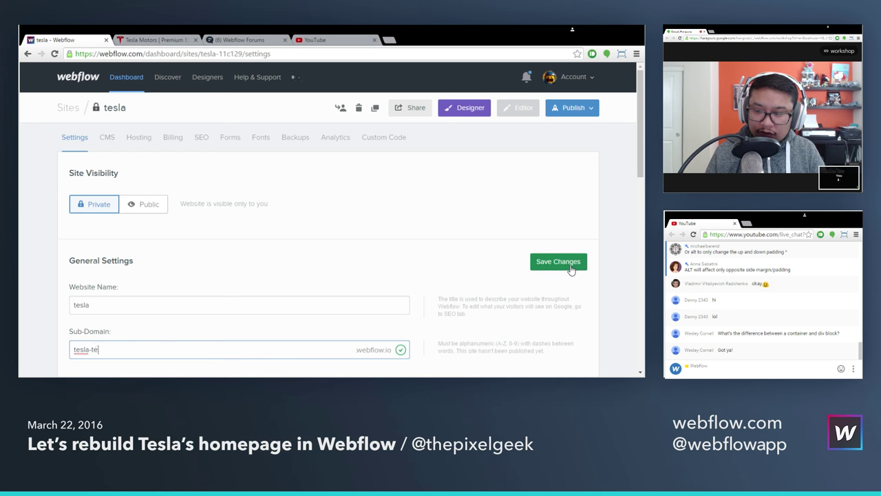
pyautogui.press('BackSpace')
pyautogui.press('BackSpace')
pyautogui.write('workshop')
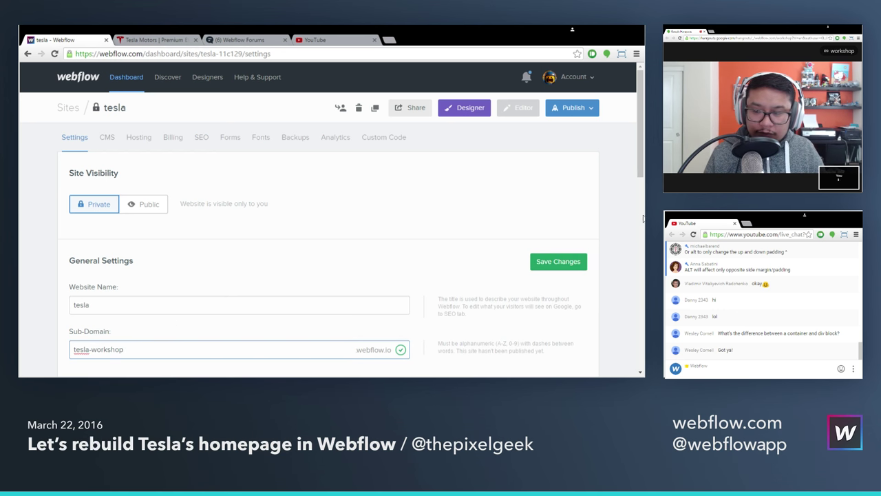
pyautogui.click(568, 267)
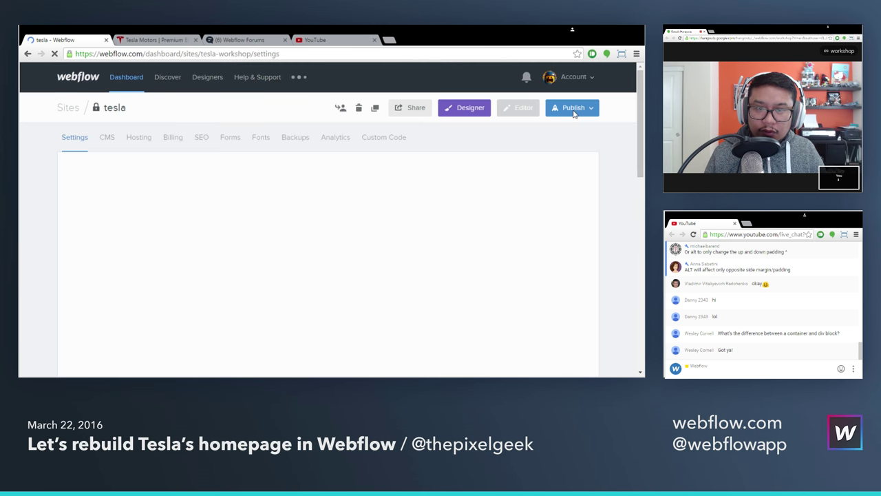
# Publish the site to the tesla-workshop.webflow.io domain and open it in a new tab.
pyautogui.click(572, 112)
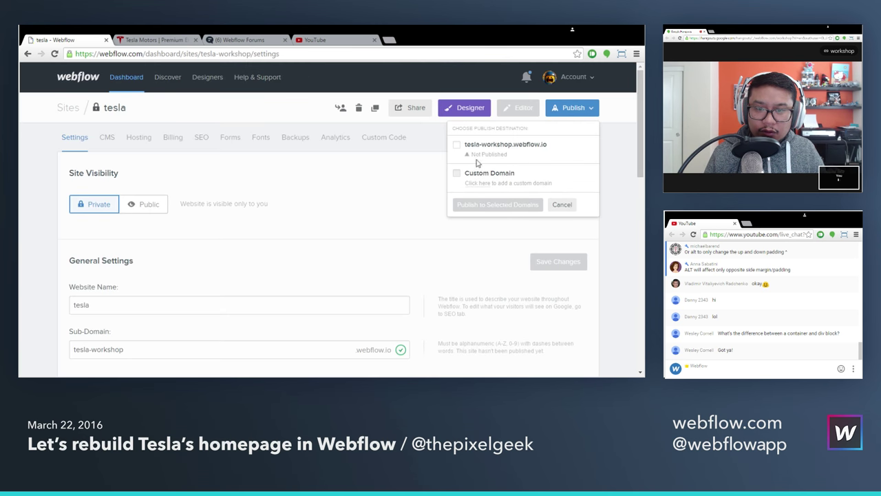
pyautogui.click(457, 147)
pyautogui.click(482, 204)
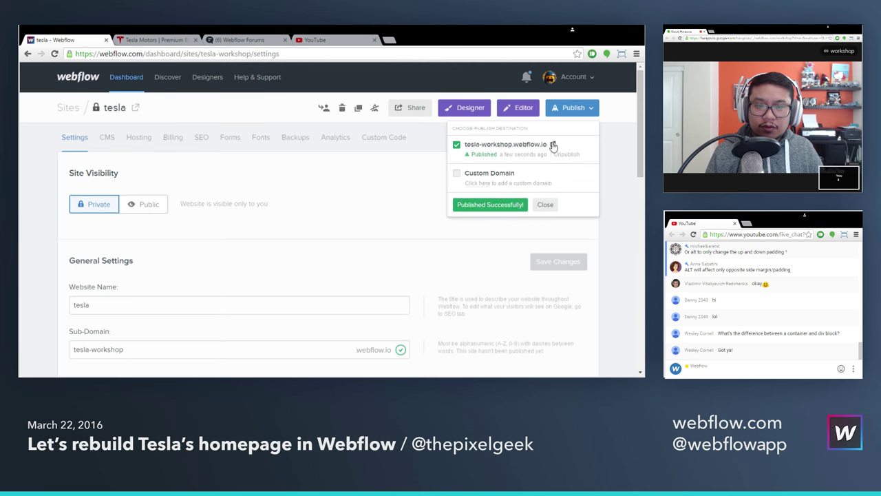
pyautogui.click(544, 145)
# Paste the published site link into the chat and compare it with teslamotors.com.
pyautogui.click(167, 55)
pyautogui.hotkey('ctrl', 'c')
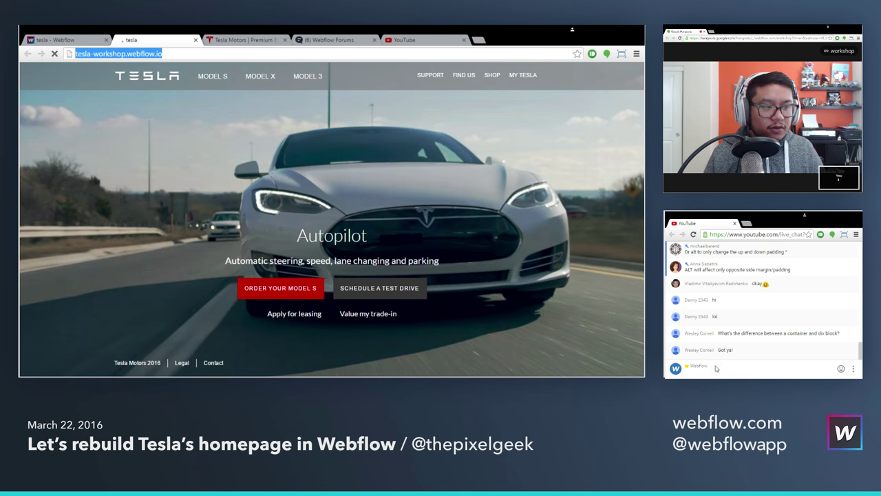
pyautogui.click(731, 370)
pyautogui.hotkey('ctrl', 'v')
pyautogui.press('Return')
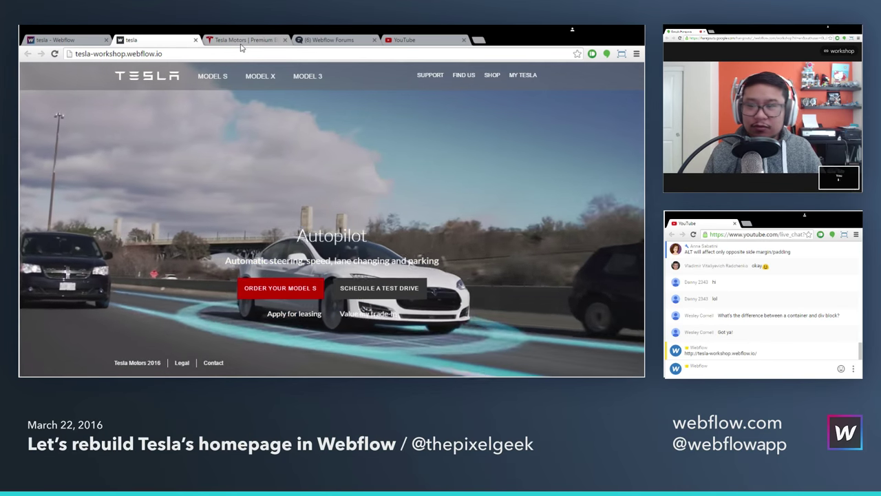
pyautogui.click(241, 40)
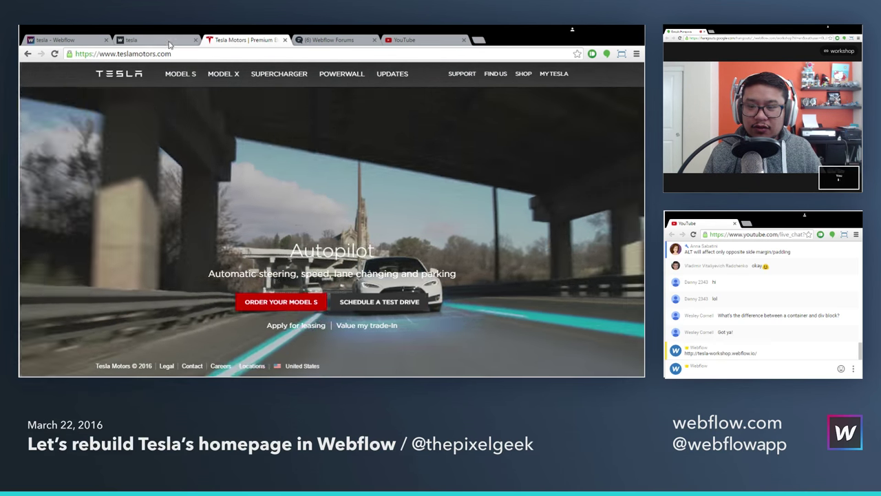
pyautogui.click(169, 42)
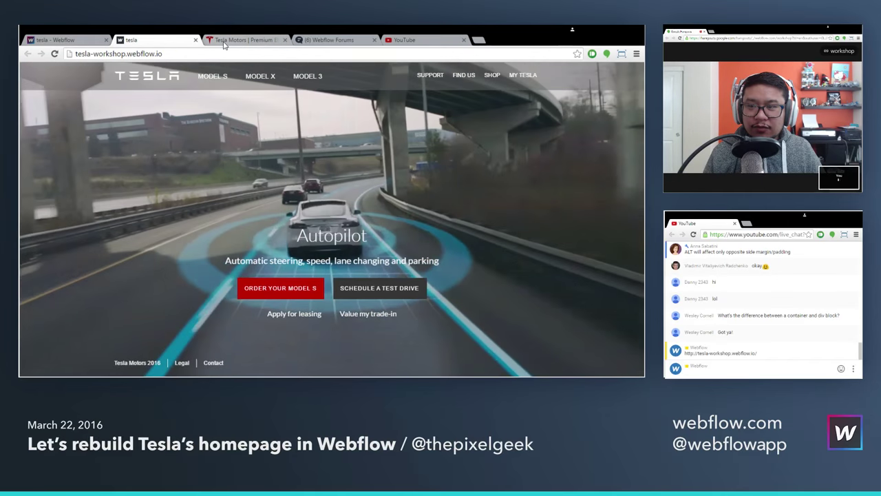
pyautogui.click(224, 43)
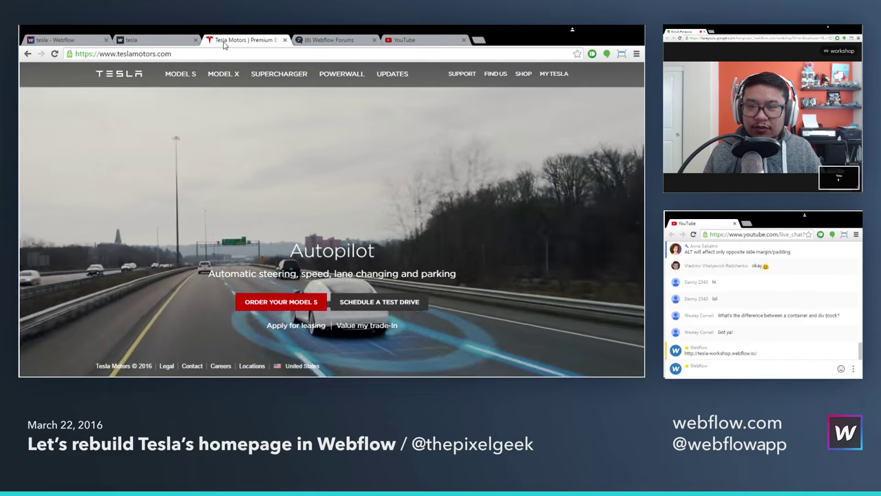
# Switch to the 'tesla' tab showing the published tesla-workshop.webflow.io replica.
pyautogui.click(169, 43)
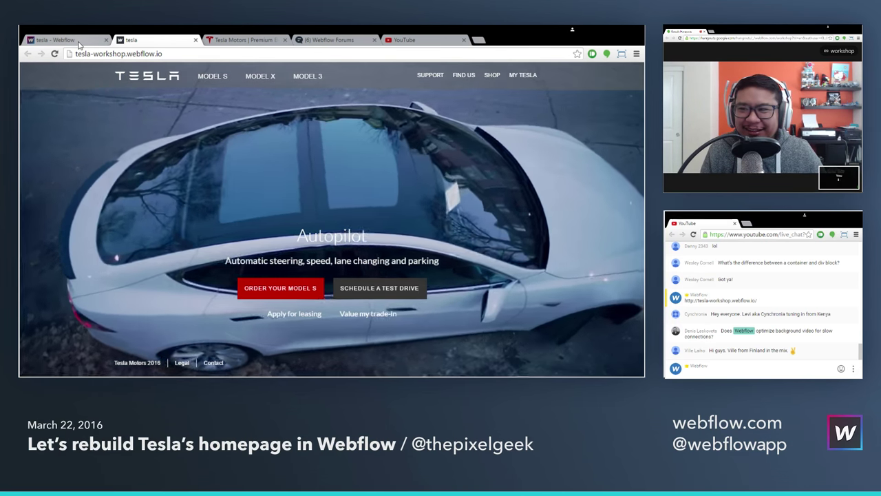
# Reopen the tesla-workshop project in the Designer from the dashboard and select the MODEL S nav link.
pyautogui.click(79, 43)
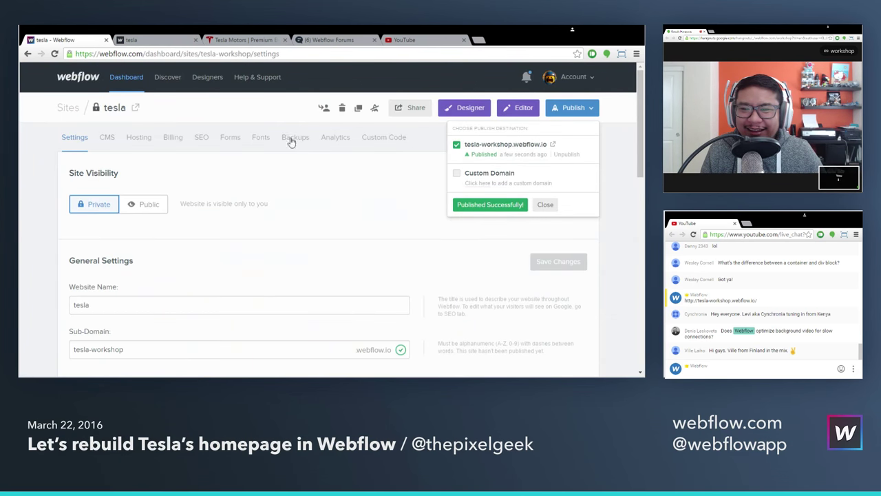
pyautogui.click(469, 111)
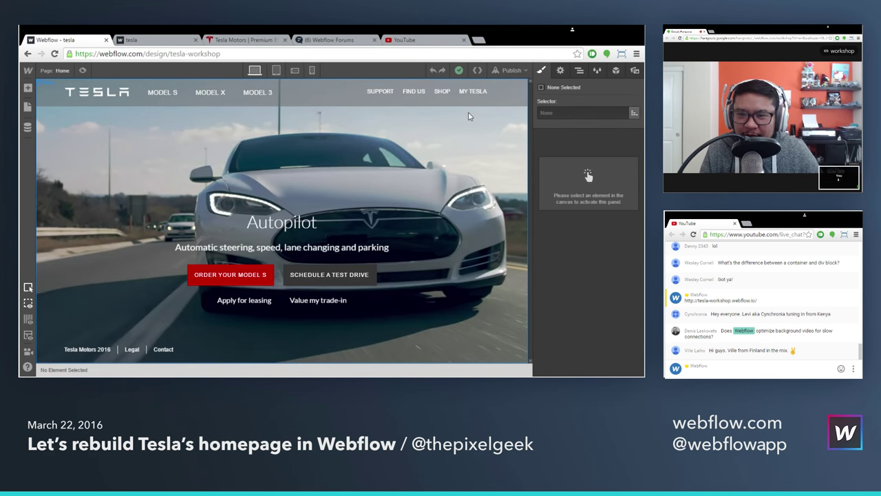
pyautogui.click(169, 103)
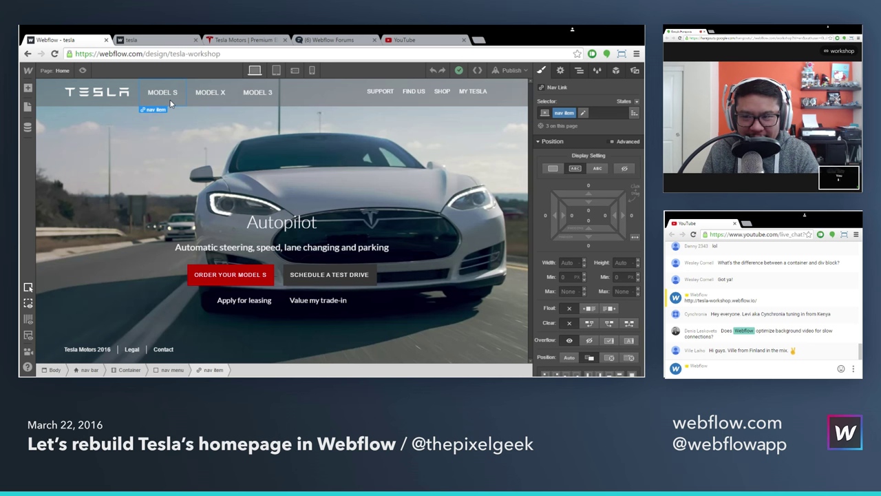
# Set the TESLA logo link block's page to 'Choose a page...' so it no longer targets Home.
pyautogui.click(103, 95)
pyautogui.click(99, 94)
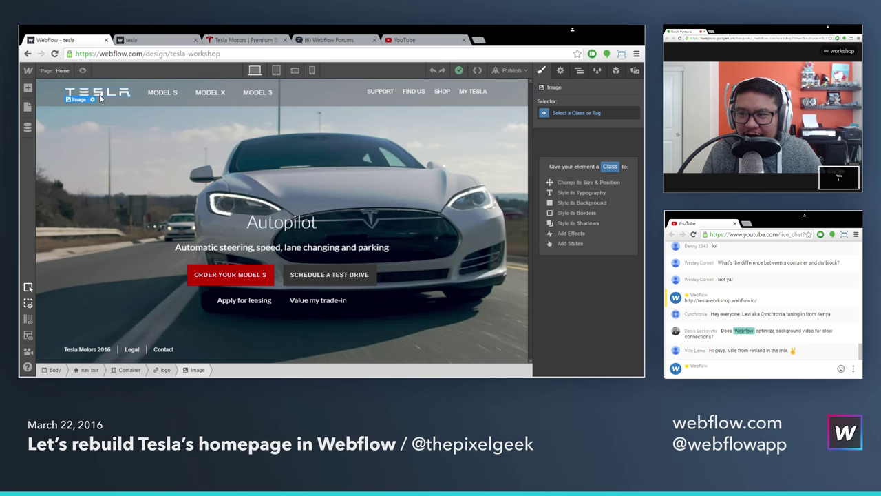
pyautogui.click(99, 98)
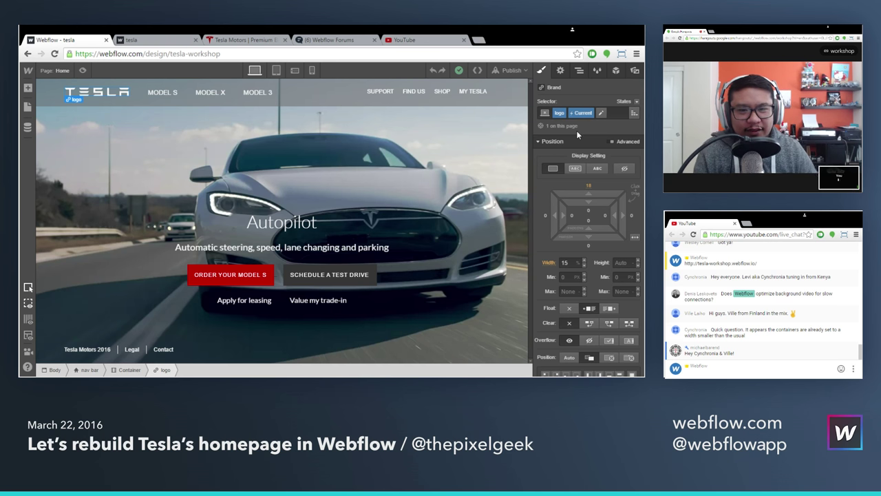
pyautogui.click(53, 72)
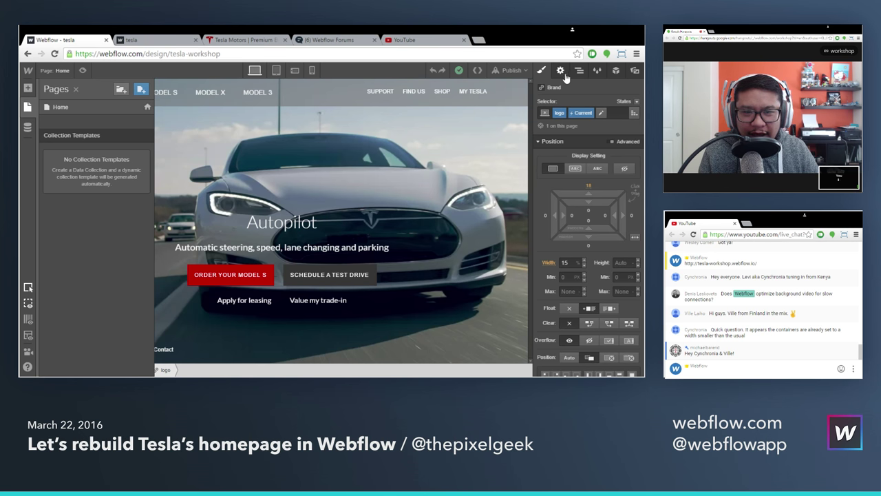
pyautogui.click(129, 96)
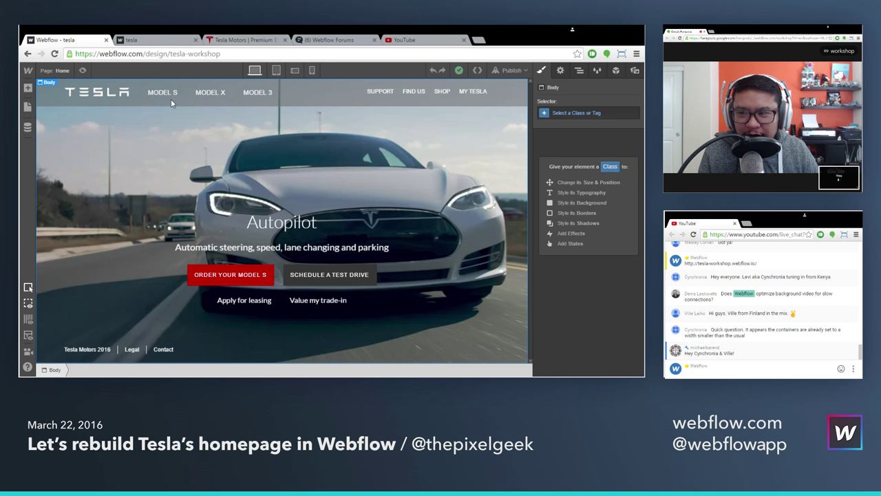
pyautogui.click(127, 95)
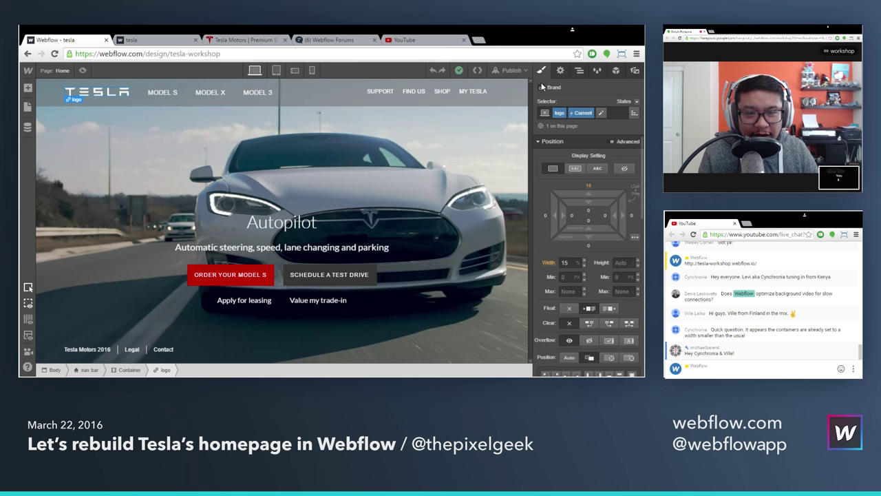
pyautogui.click(561, 71)
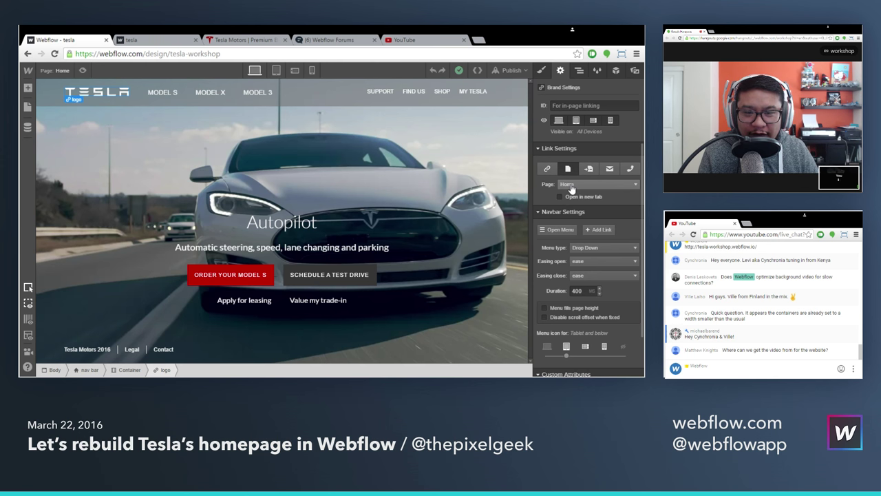
pyautogui.click(571, 185)
pyautogui.click(580, 196)
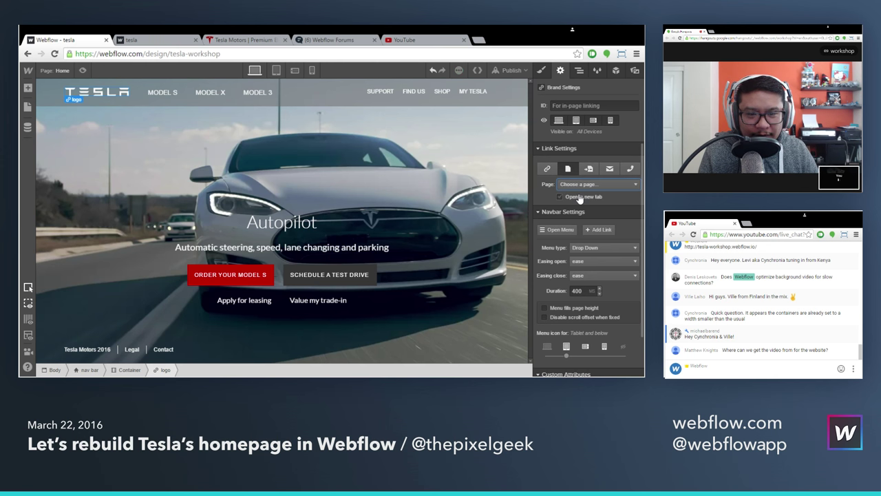
pyautogui.click(542, 72)
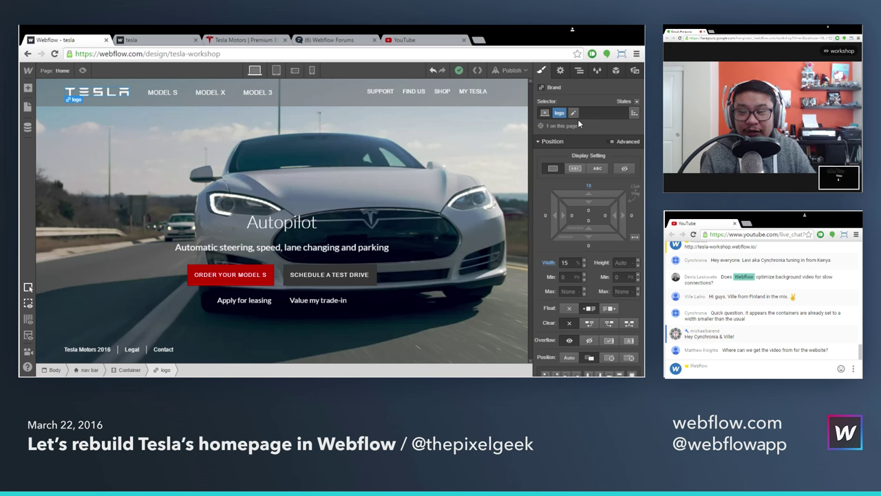
# Duplicate the MODEL S nav link and rename the first copy to 'HOME'.
pyautogui.click(163, 104)
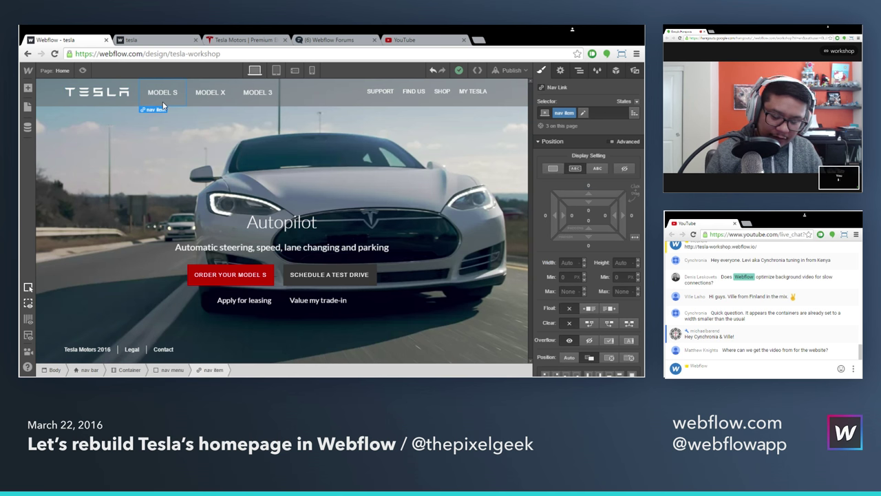
pyautogui.hotkey('ctrl', 'd')
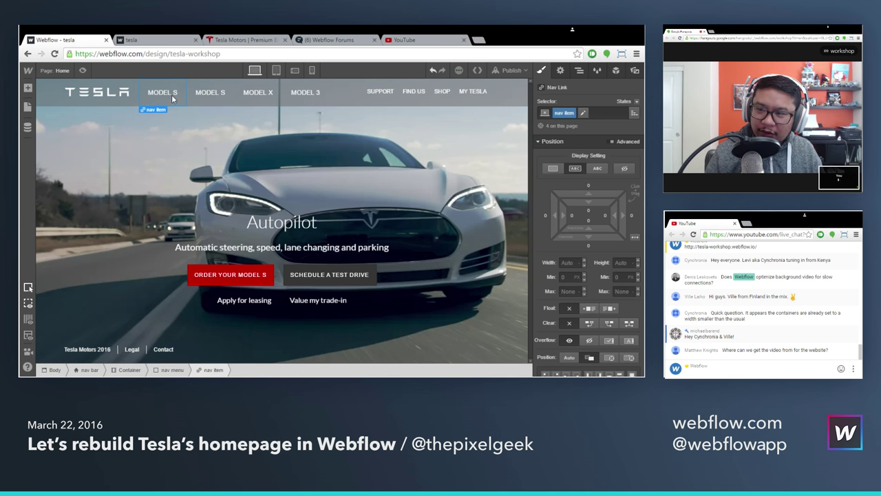
pyautogui.doubleClick(173, 98)
pyautogui.write('HOME')
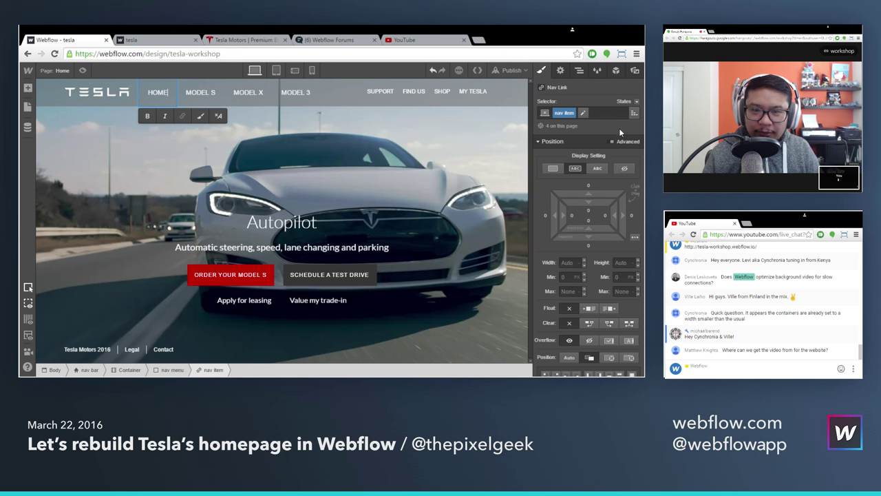
# Set the HOME link's type to Page and point it to the Home page.
pyautogui.click(562, 72)
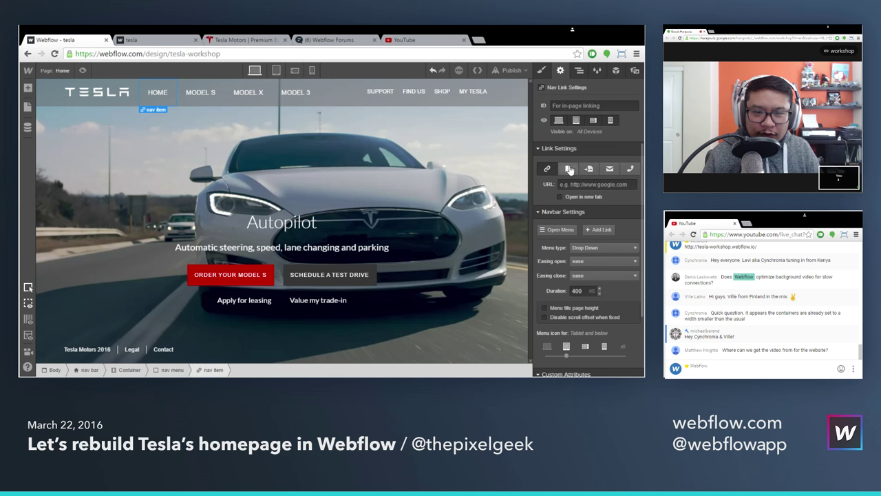
pyautogui.click(568, 169)
pyautogui.click(575, 184)
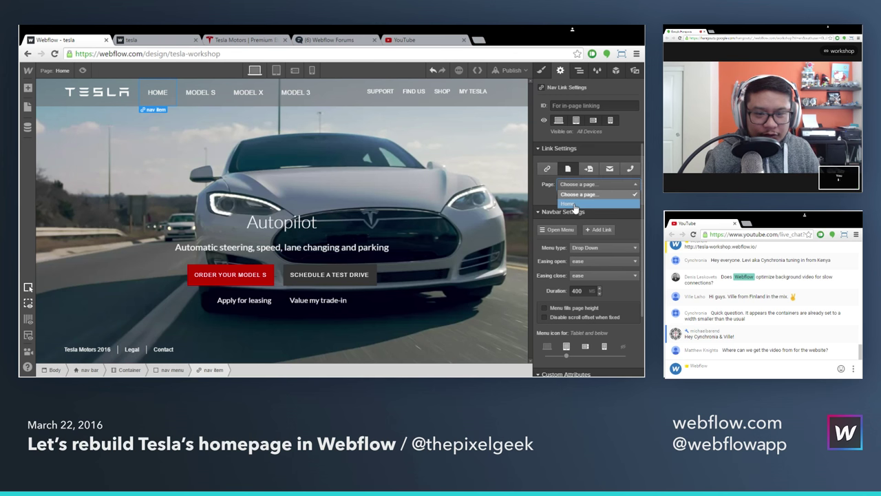
pyautogui.click(572, 204)
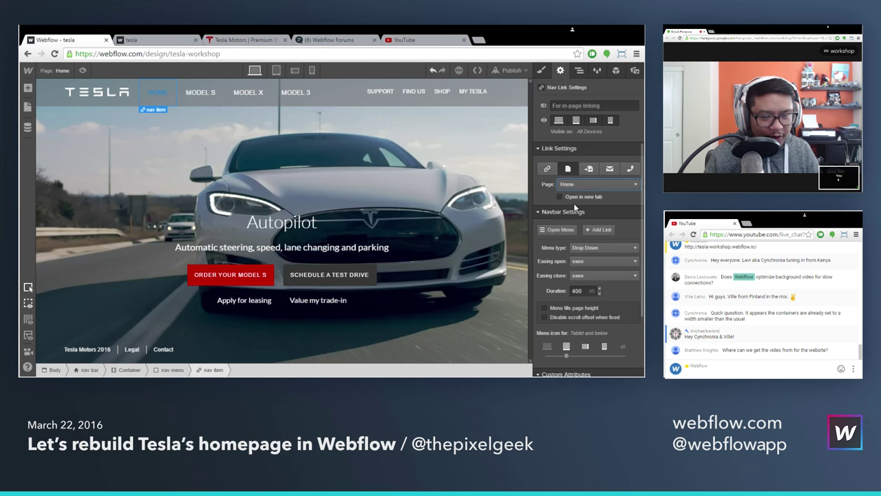
pyautogui.click(544, 71)
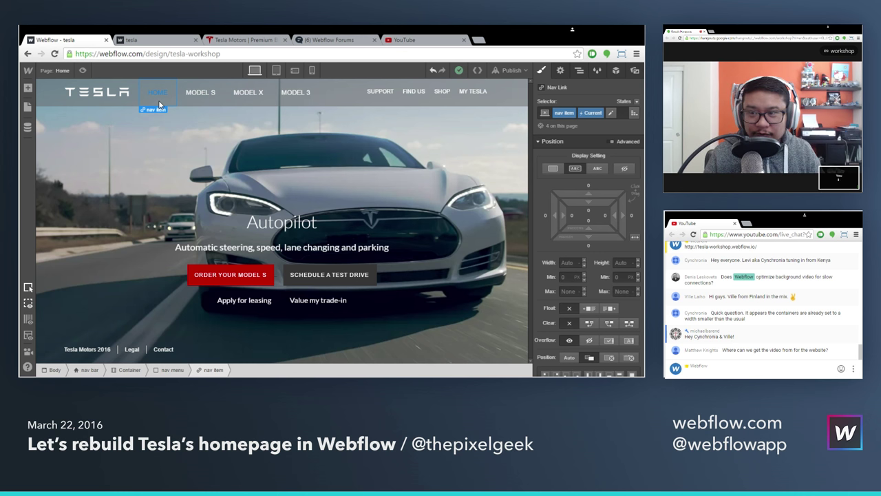
# Try a reddish text colour on the HOME link, then set it back to white.
pyautogui.scroll(-3, 595, 190)
pyautogui.scroll(-2, 593, 186)
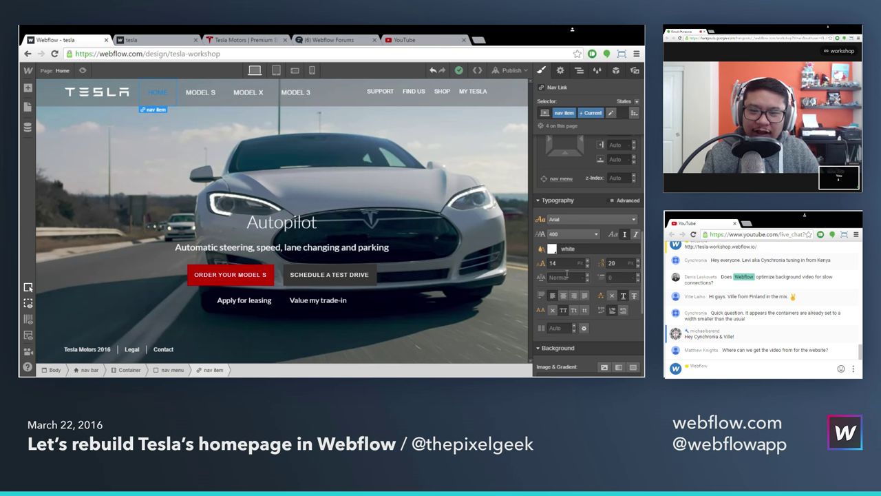
pyautogui.click(552, 248)
pyautogui.moveTo(582, 200)
pyautogui.mouseDown()
pyautogui.moveTo(601, 186)
pyautogui.moveTo(606, 153)
pyautogui.moveTo(562, 167)
pyautogui.moveTo(584, 179)
pyautogui.moveTo(610, 156)
pyautogui.mouseUp()
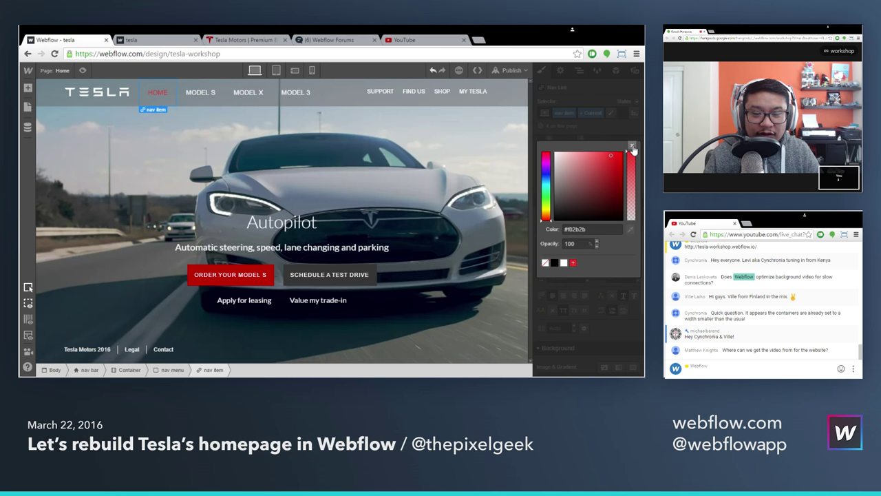
pyautogui.click(566, 262)
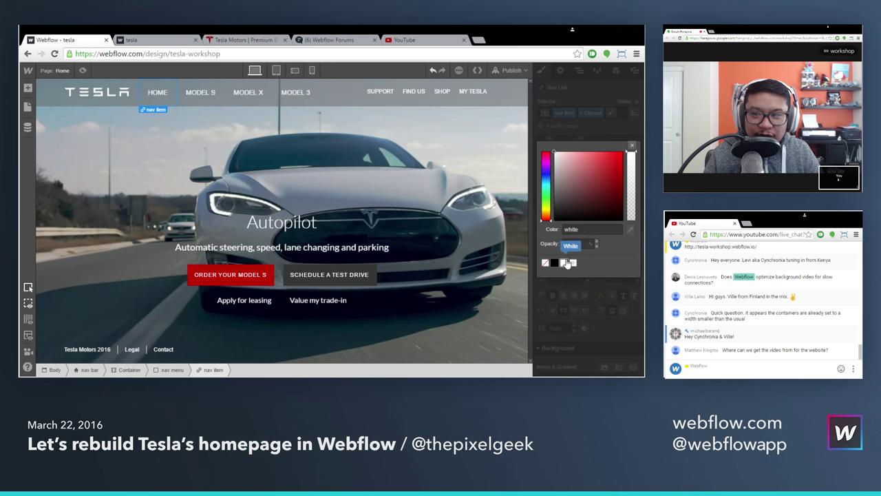
pyautogui.click(633, 147)
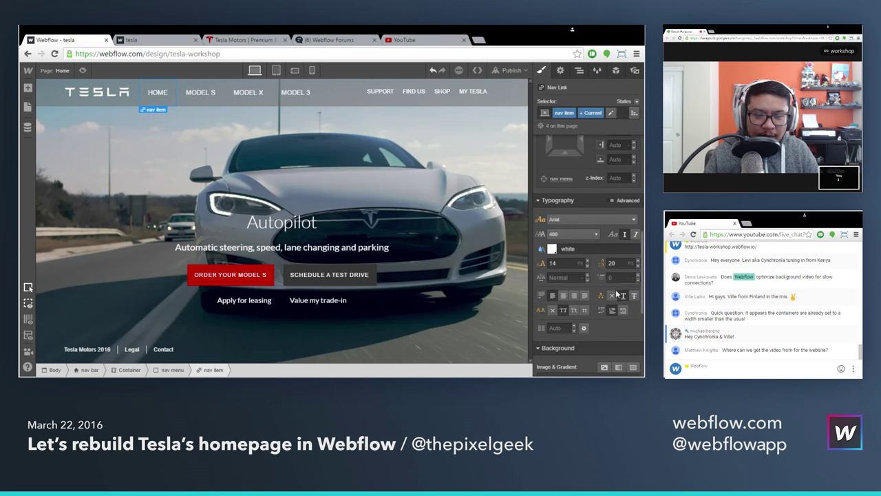
# Give the nav link a solid 1 px black border, resetting and reapplying the solid style.
pyautogui.scroll(-1, 618, 296)
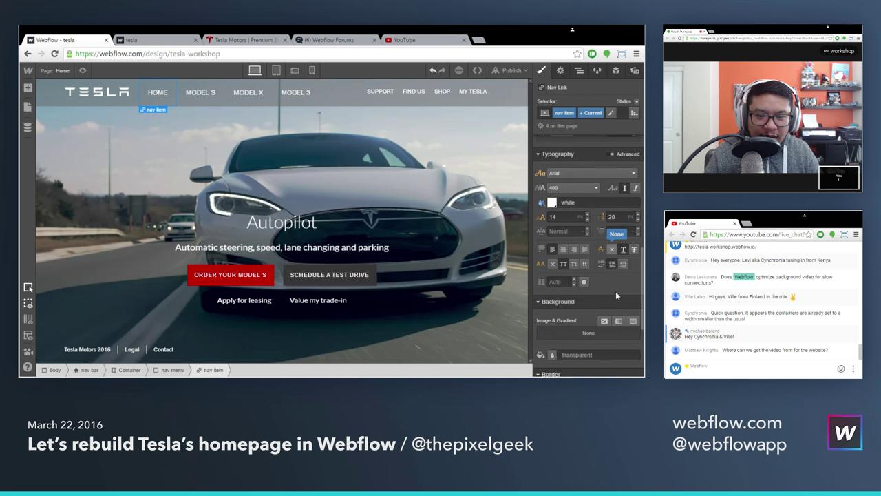
pyautogui.scroll(-1, 617, 297)
pyautogui.scroll(-1, 617, 293)
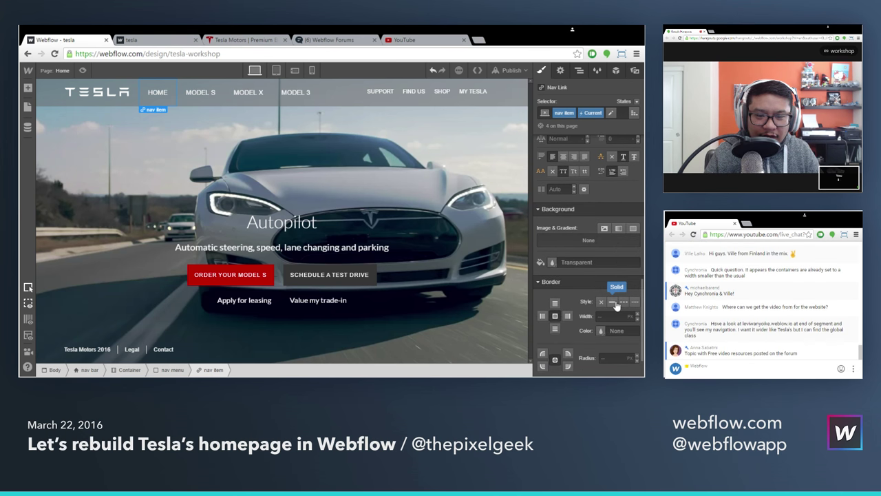
pyautogui.click(613, 303)
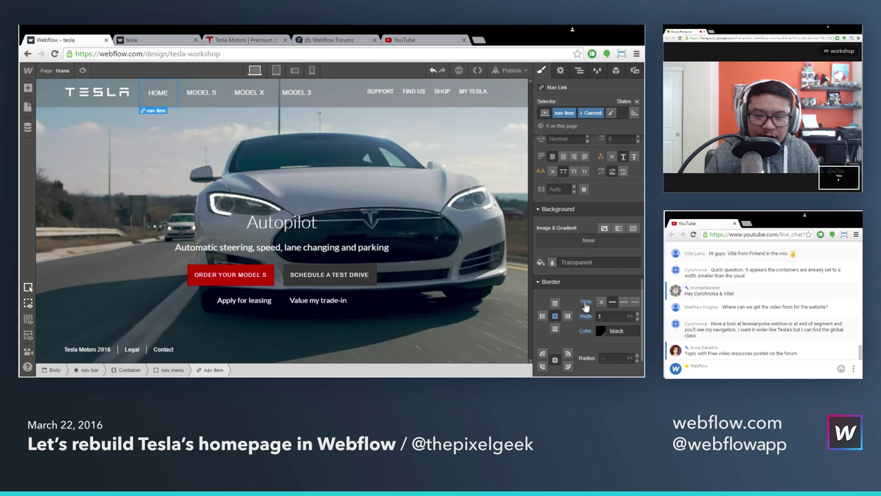
pyautogui.click(585, 304)
pyautogui.click(594, 315)
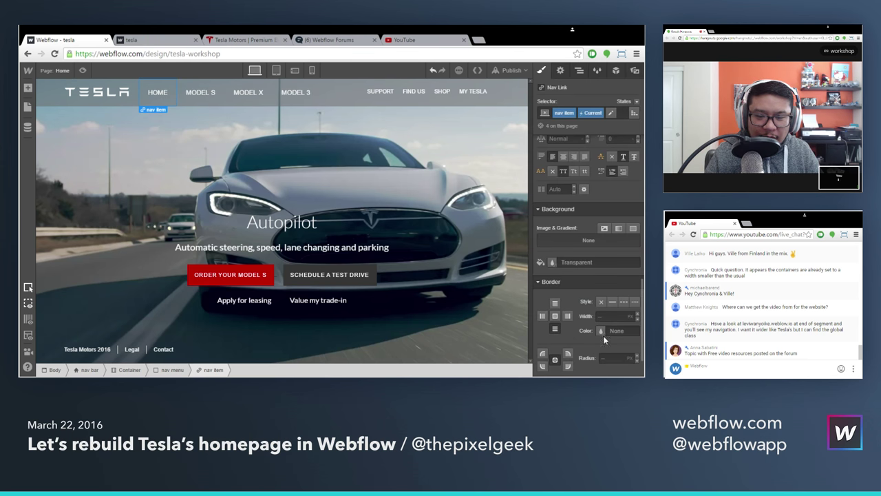
pyautogui.click(613, 302)
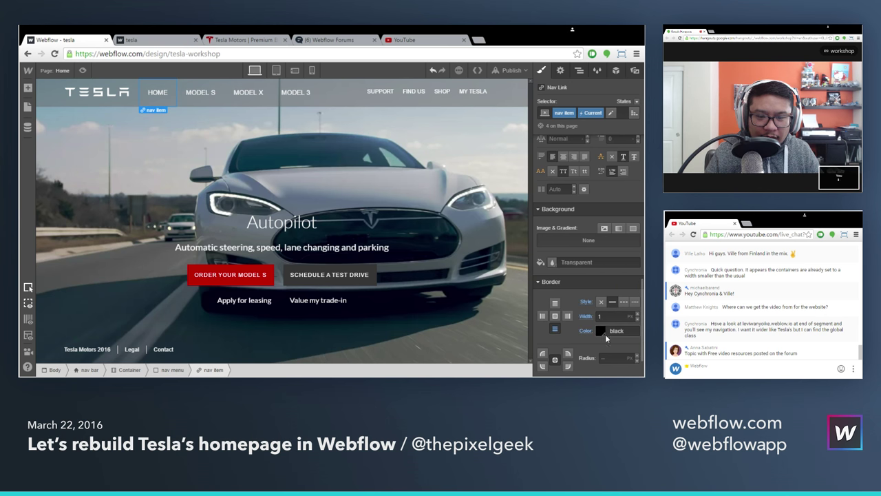
pyautogui.click(599, 331)
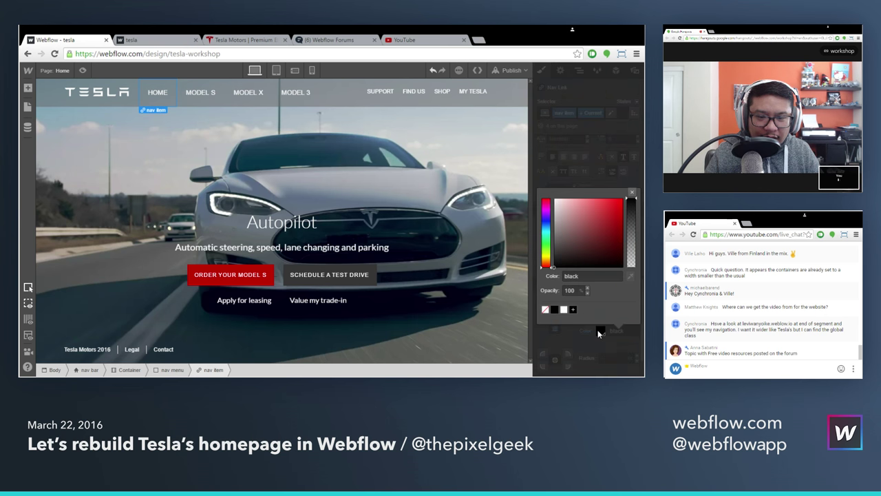
# Save the ORDER YOUR MODEL S button's red background as a Firebrick swatch.
pyautogui.click(241, 282)
pyautogui.click(553, 222)
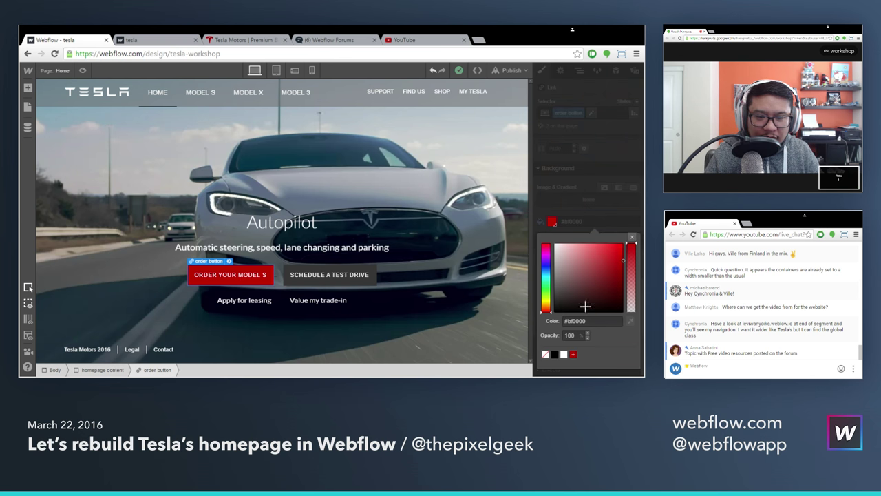
pyautogui.click(574, 354)
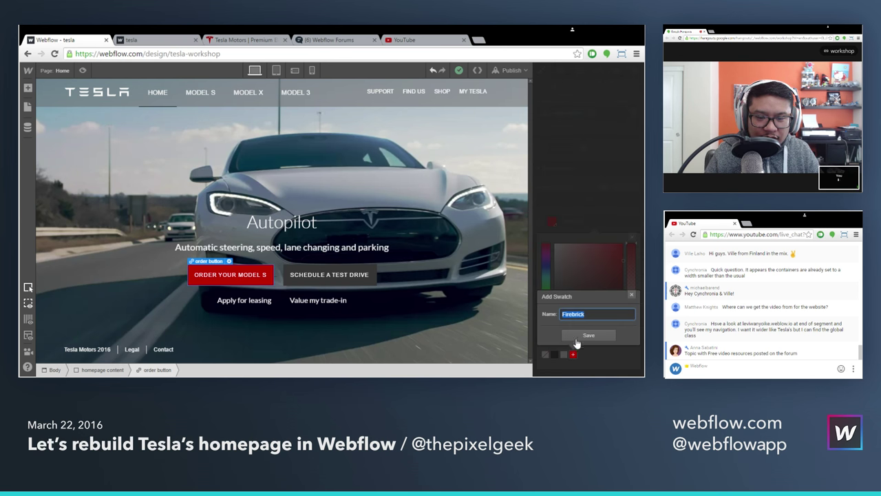
pyautogui.click(576, 340)
pyautogui.click(572, 220)
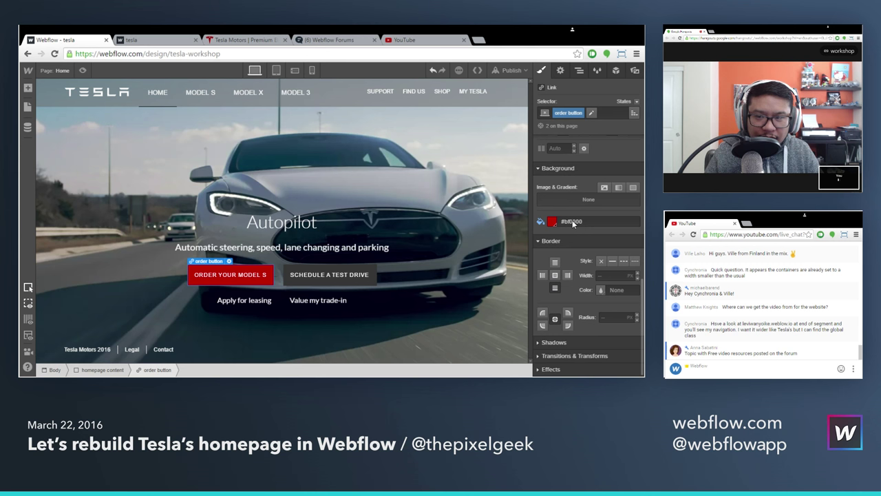
# Give the HOME nav link a 3 px Firebrick border and check it briefly in Preview.
pyautogui.click(159, 95)
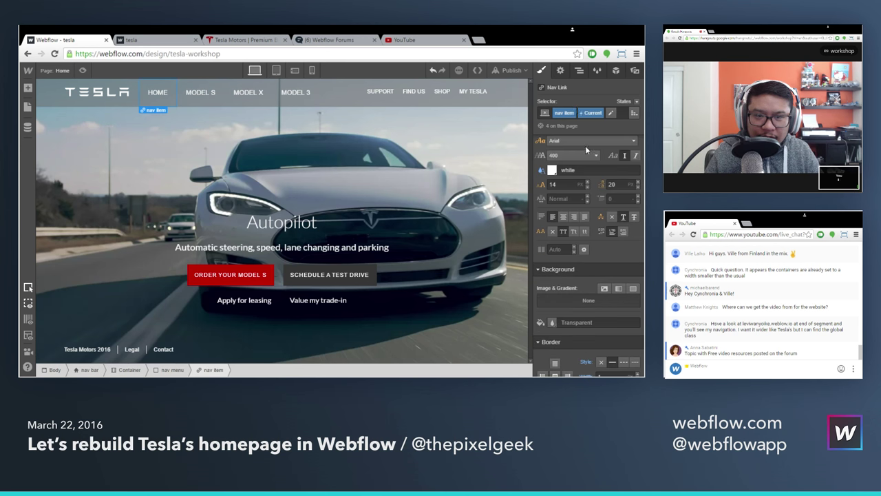
pyautogui.scroll(-3, 598, 285)
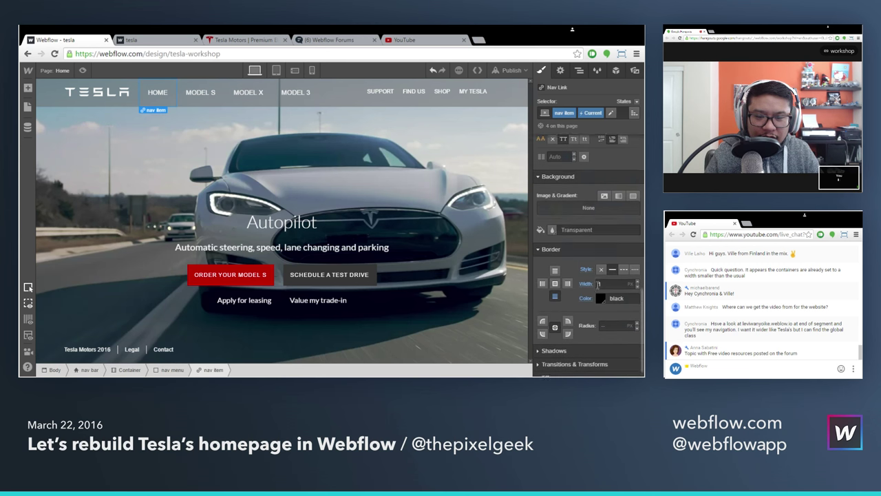
pyautogui.click(597, 291)
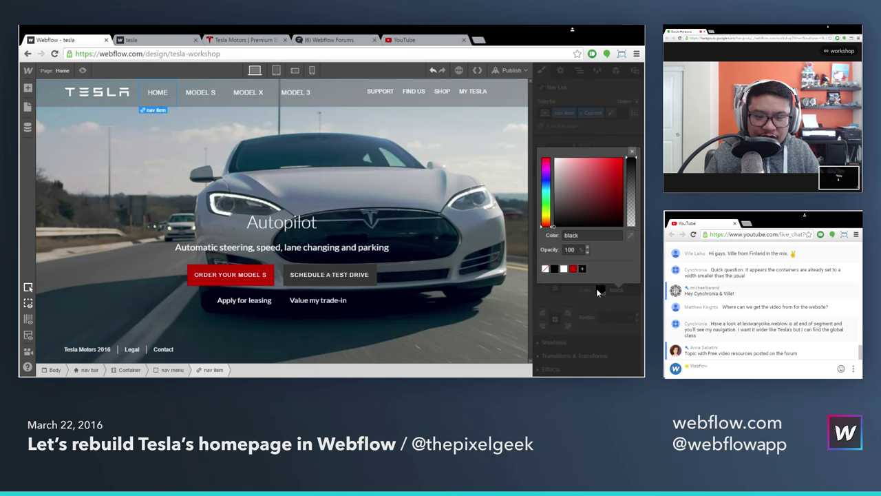
pyautogui.click(573, 269)
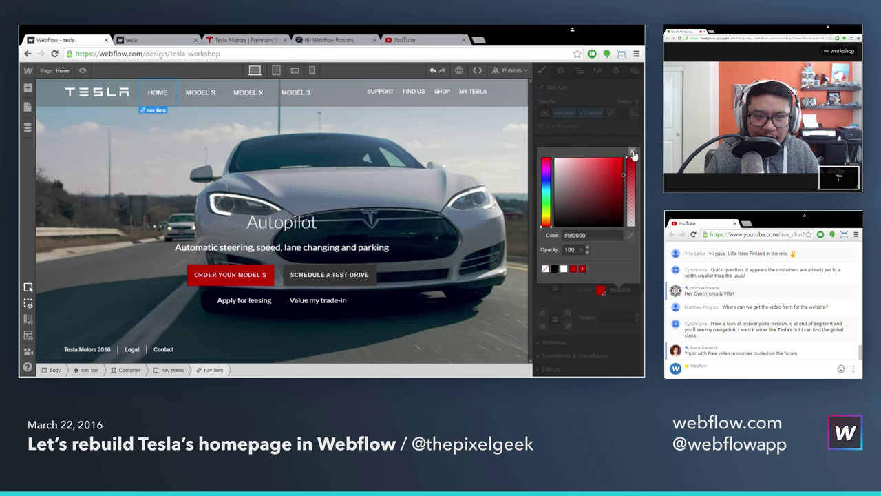
pyautogui.click(634, 154)
pyautogui.click(606, 277)
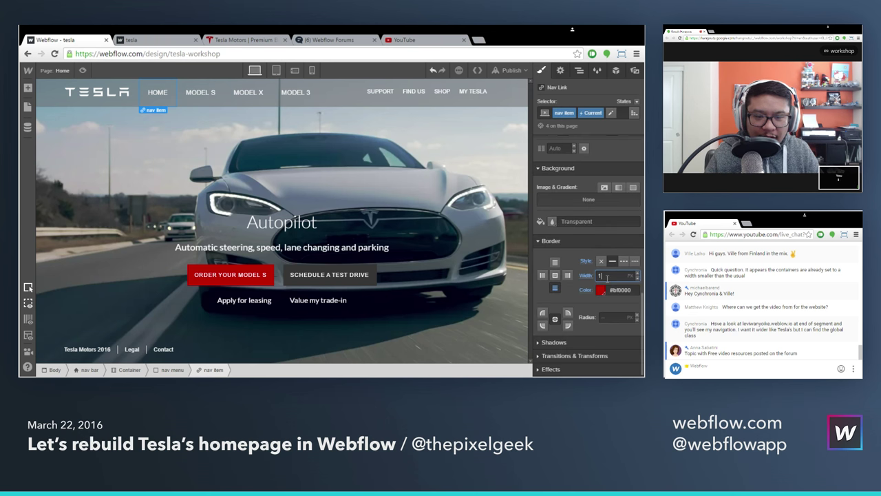
pyautogui.press('BackSpace')
pyautogui.write('2')
pyautogui.press('BackSpace')
pyautogui.write('3')
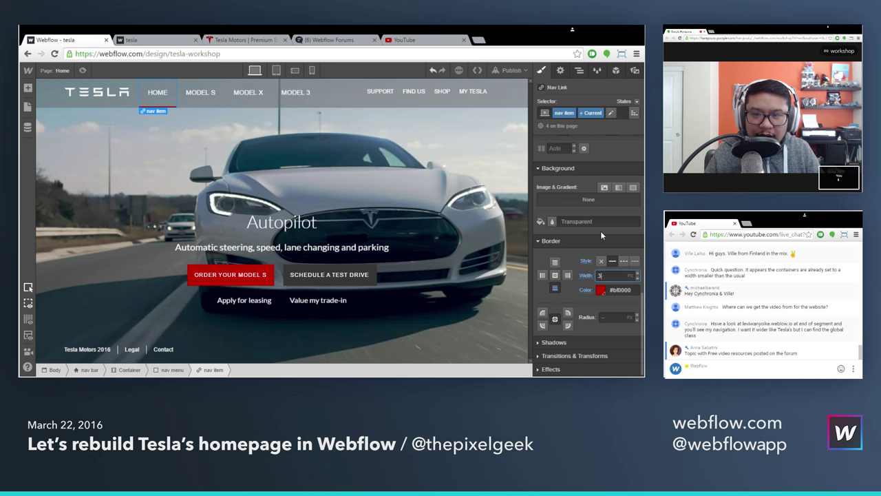
pyautogui.press('Return')
pyautogui.click(83, 71)
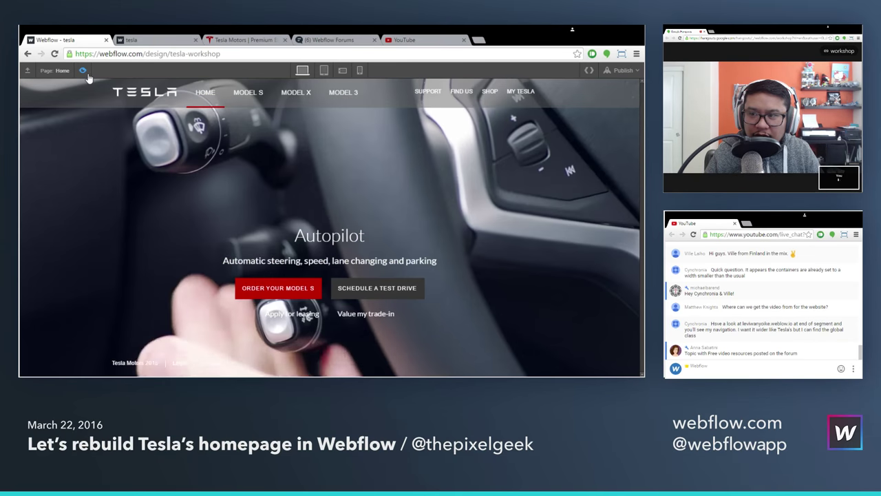
pyautogui.click(83, 71)
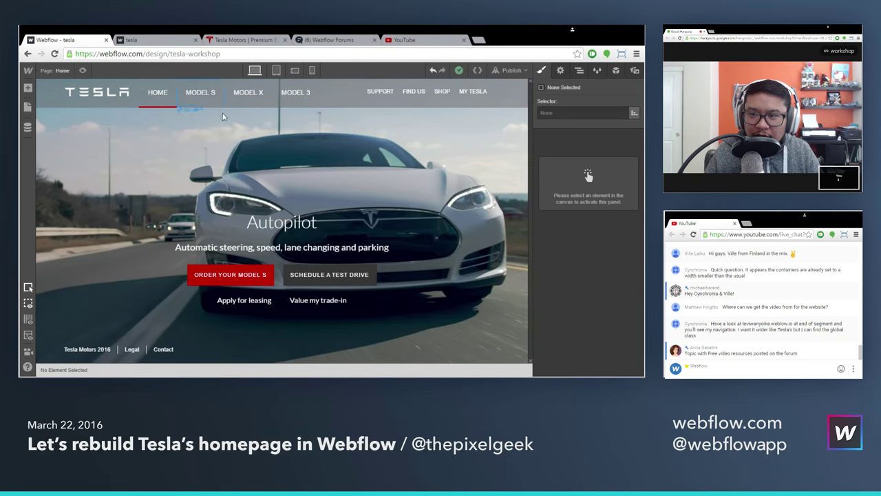
# Reset the current HOME link's border, then make it solid 3 px Firebrick again.
pyautogui.scroll(-5, 585, 294)
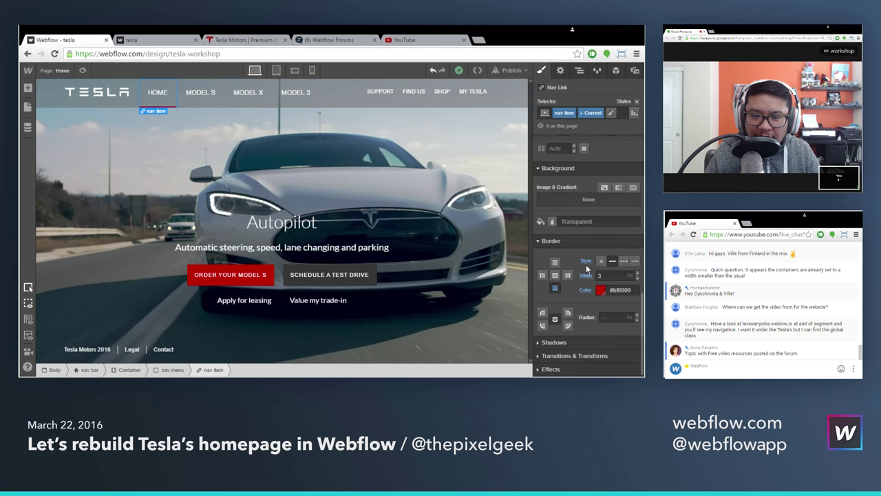
pyautogui.click(586, 262)
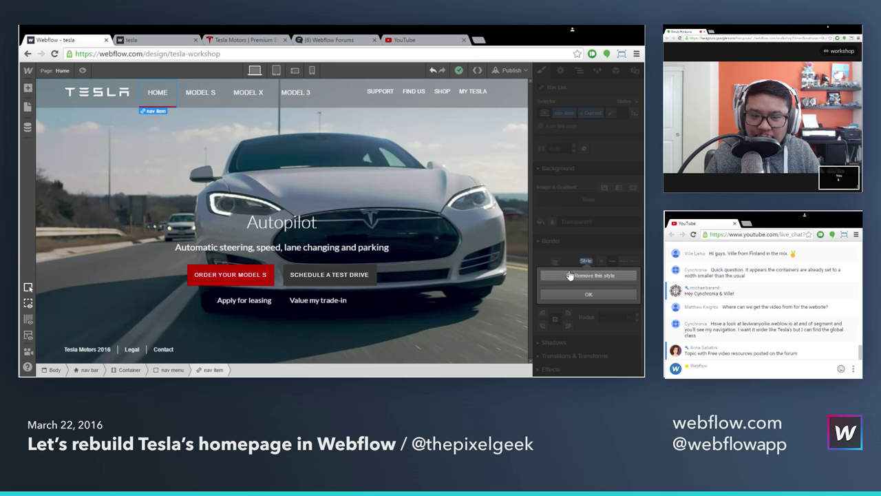
pyautogui.click(570, 276)
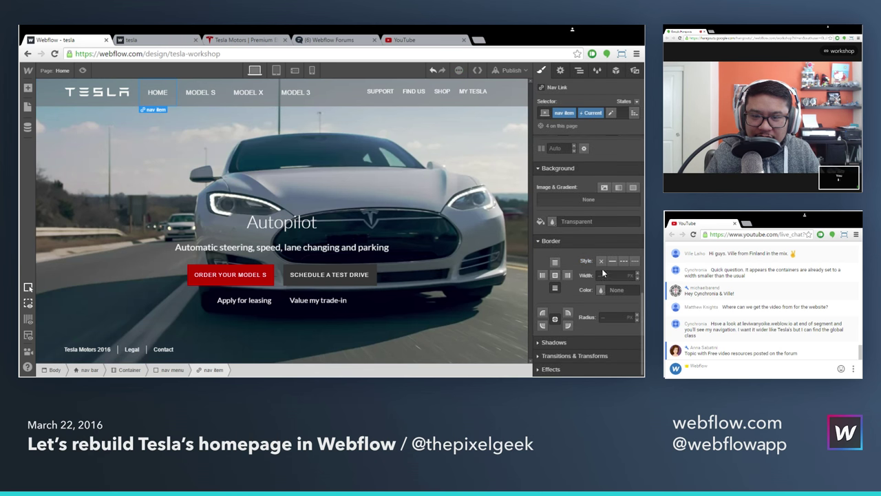
pyautogui.click(613, 261)
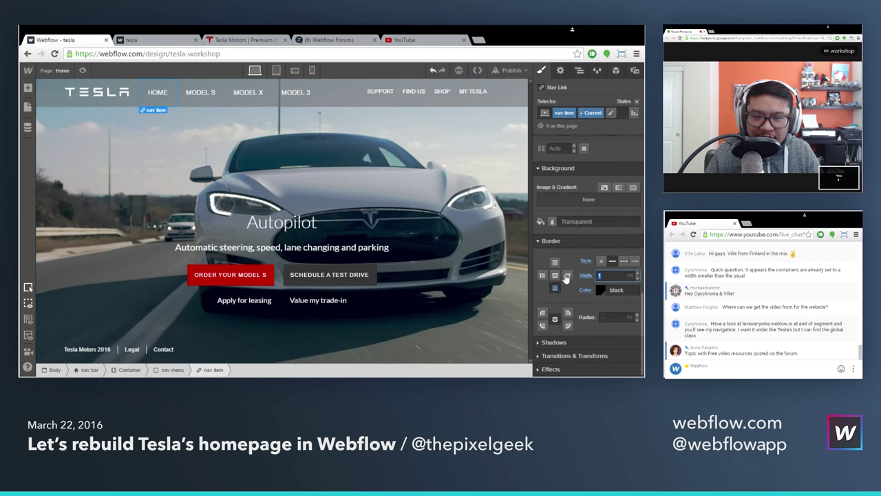
pyautogui.write('3')
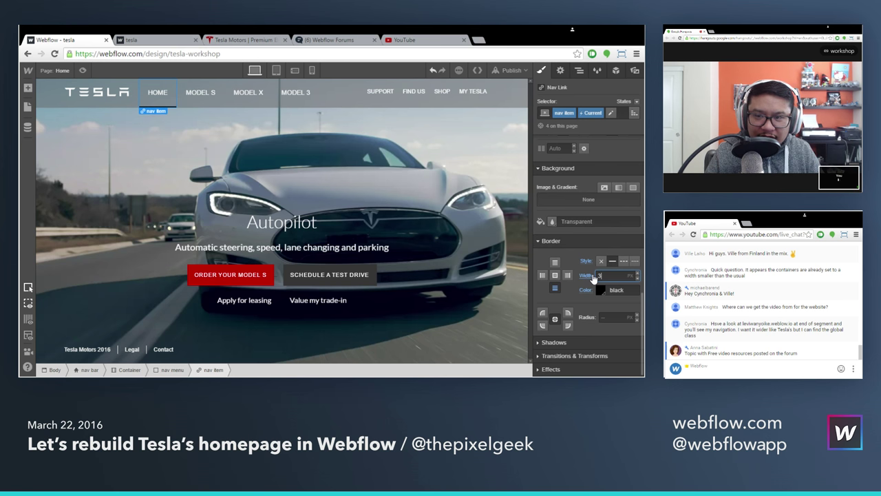
pyautogui.click(601, 290)
pyautogui.click(573, 268)
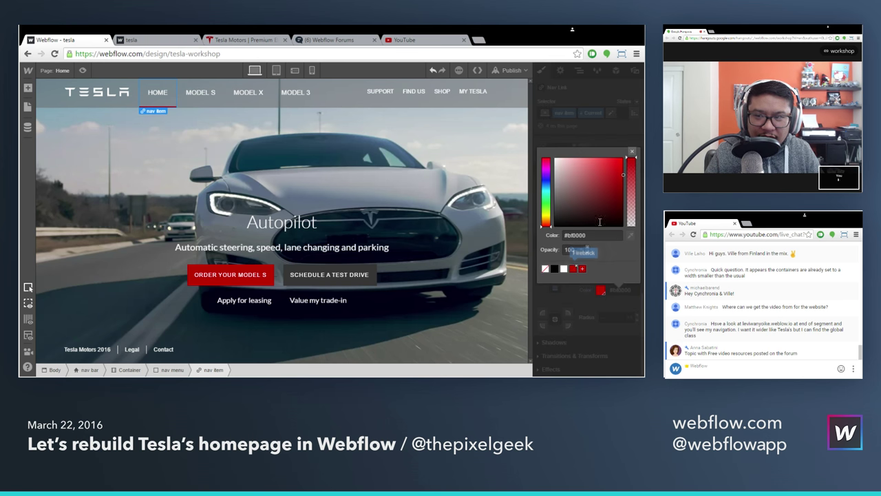
pyautogui.click(632, 153)
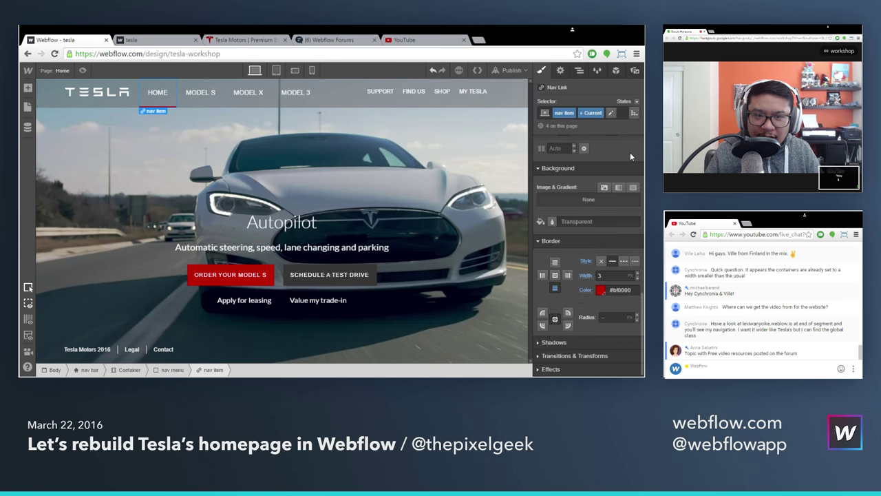
# Give the base nav item class a solid 3 px transparent border, then return to the current combo.
pyautogui.click(634, 114)
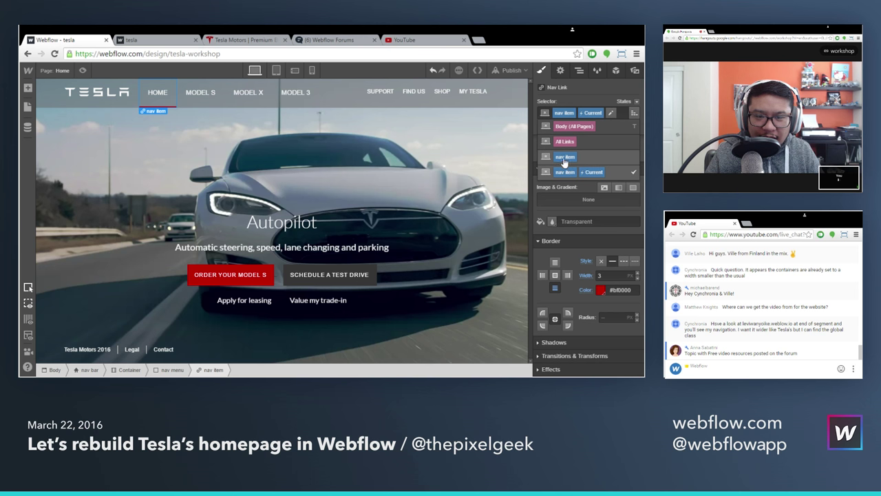
pyautogui.click(597, 158)
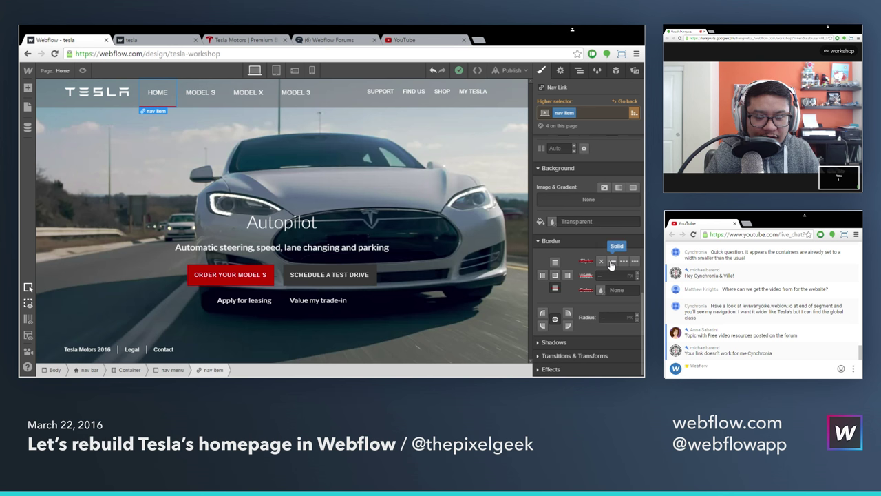
pyautogui.click(613, 264)
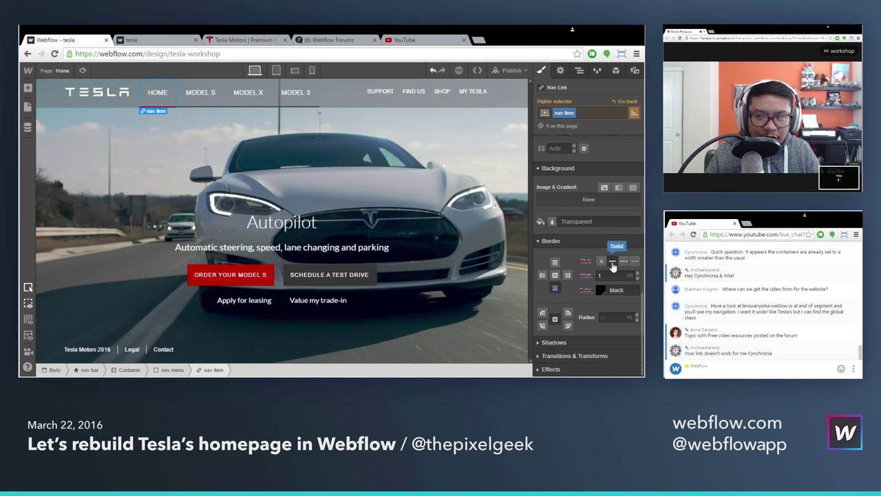
pyautogui.click(601, 275)
pyautogui.write('3')
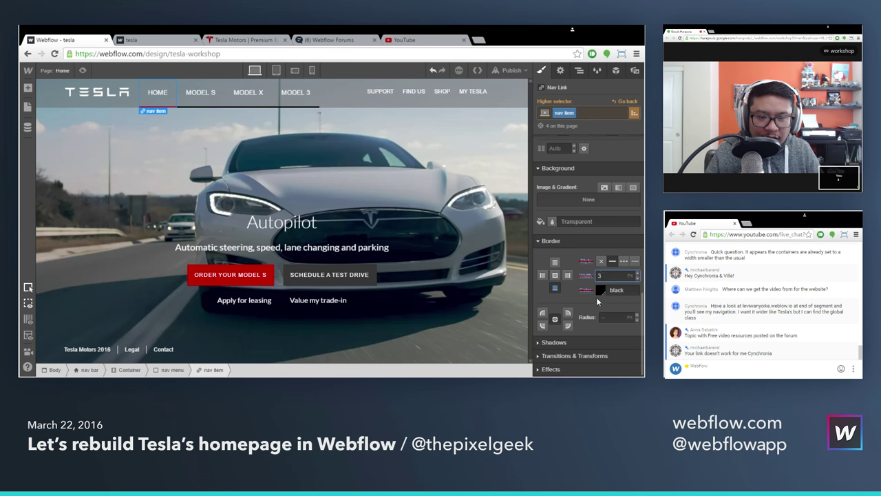
pyautogui.click(600, 291)
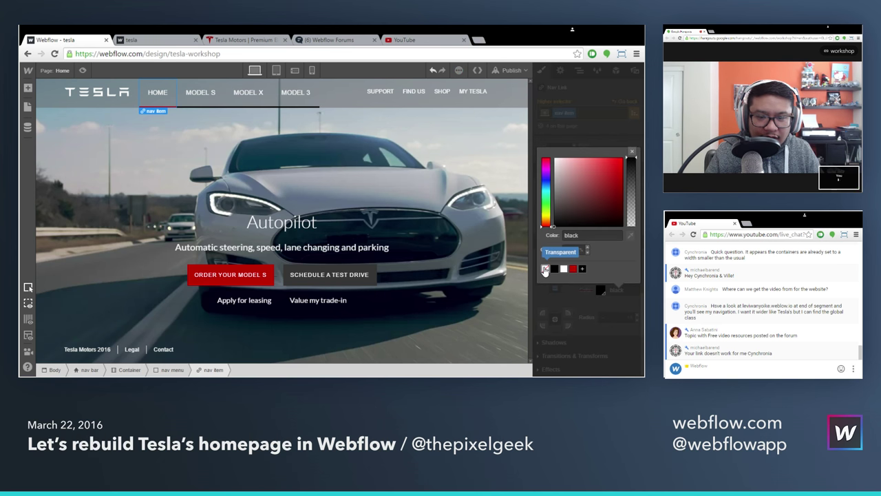
pyautogui.click(545, 268)
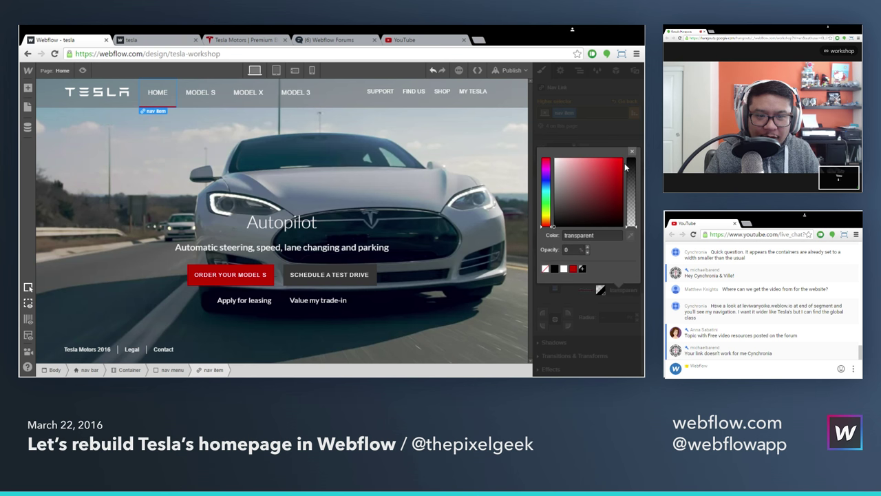
pyautogui.click(629, 138)
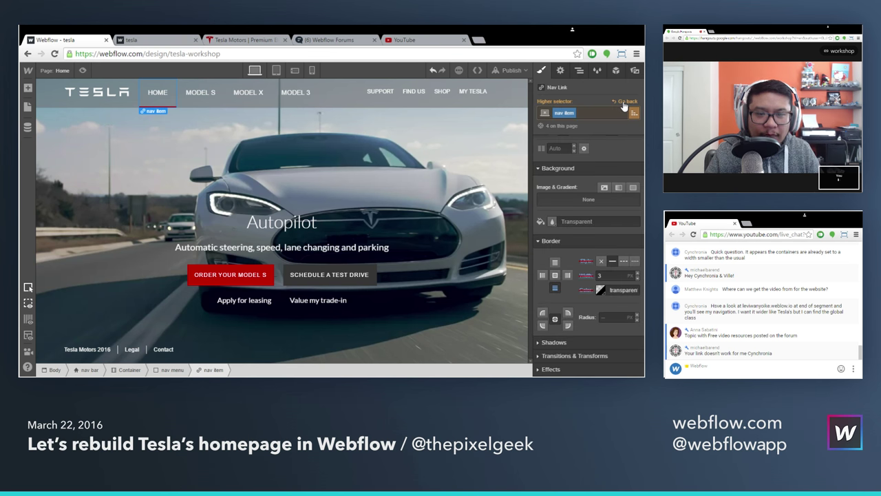
pyautogui.click(624, 103)
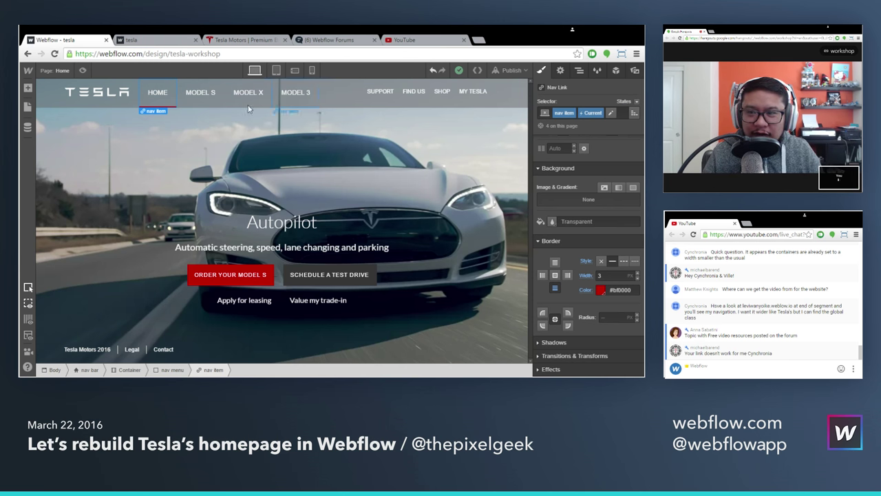
# Set MODEL S's Hover border colour to light grey #d5d5d5 at 100% opacity, then preview.
pyautogui.click(195, 98)
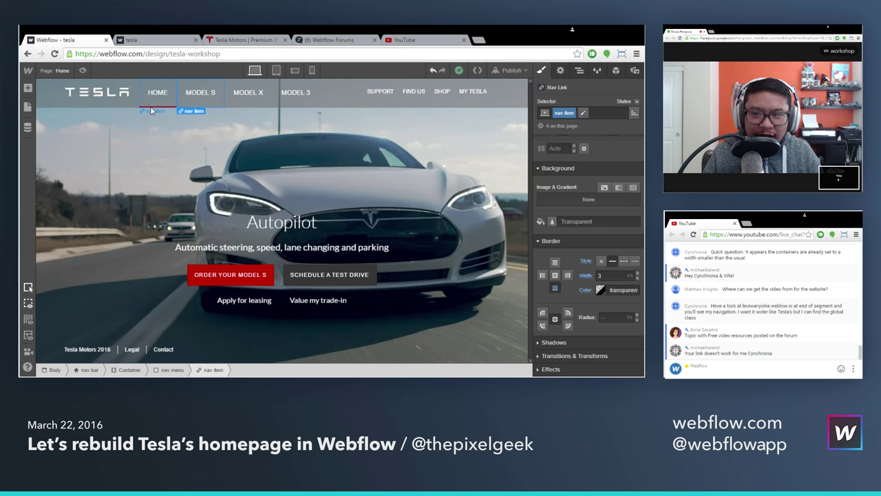
pyautogui.click(622, 101)
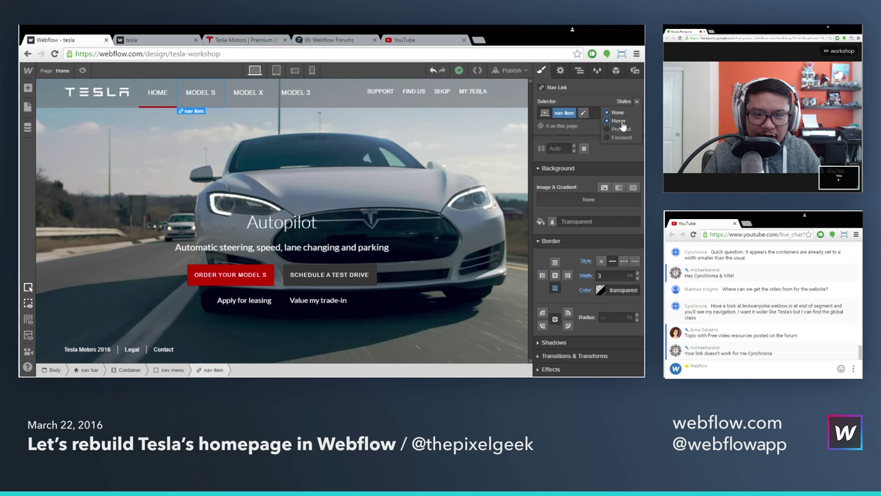
pyautogui.click(620, 121)
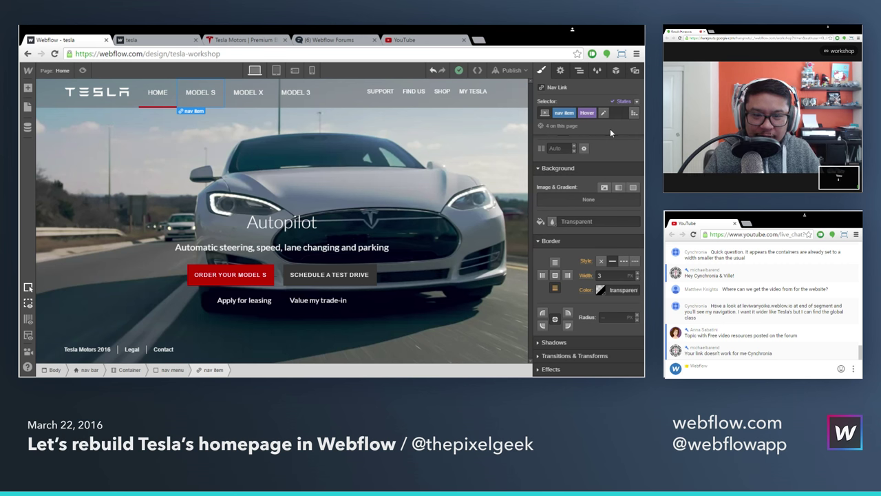
pyautogui.click(600, 291)
pyautogui.moveTo(545, 205)
pyautogui.mouseDown()
pyautogui.moveTo(542, 194)
pyautogui.moveTo(544, 212)
pyautogui.moveTo(545, 199)
pyautogui.mouseUp()
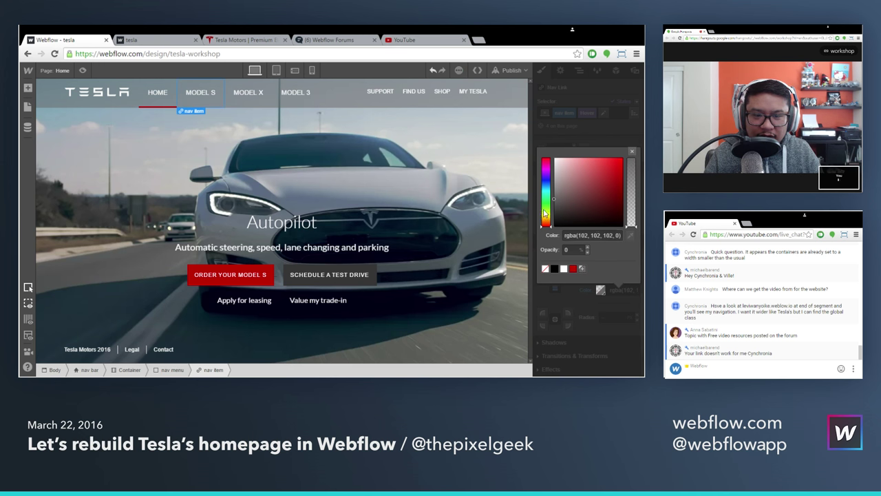
pyautogui.moveTo(630, 221); pyautogui.dragTo(619, 119)
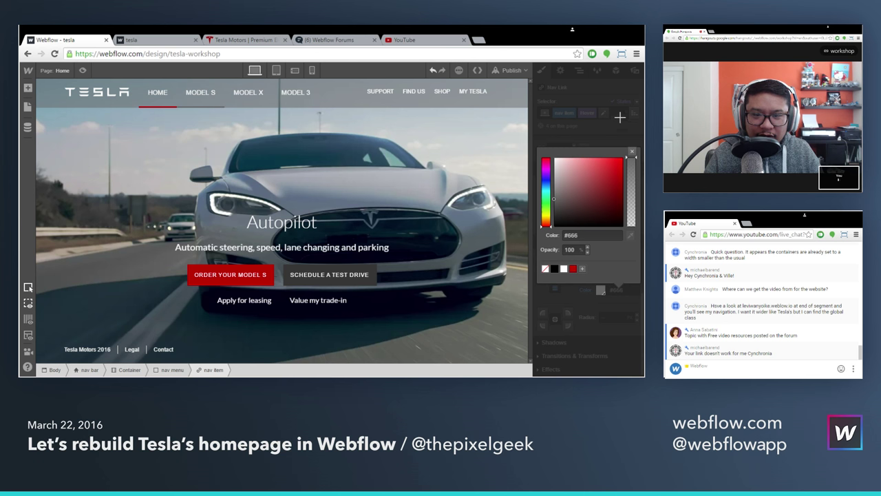
pyautogui.moveTo(555, 203); pyautogui.dragTo(536, 168)
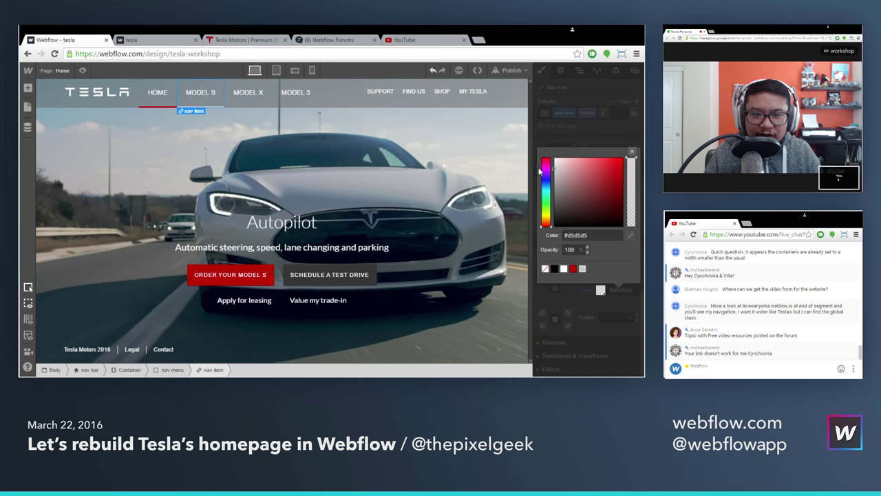
pyautogui.click(631, 152)
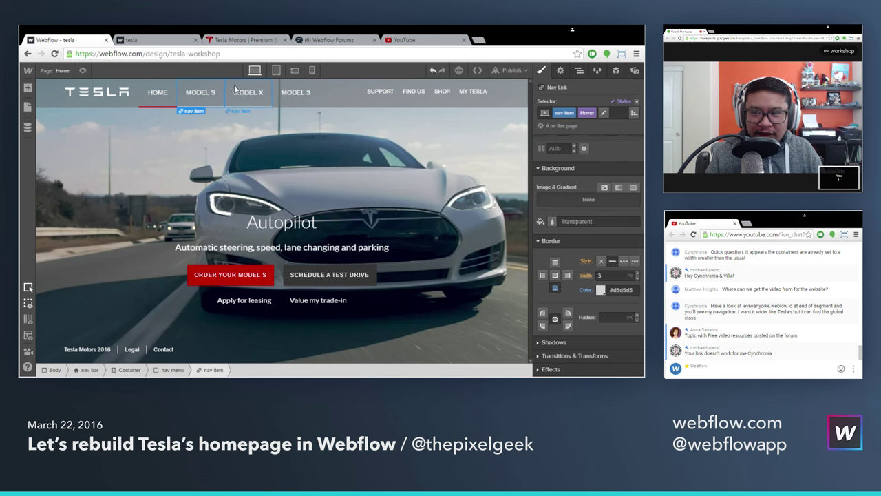
pyautogui.click(82, 71)
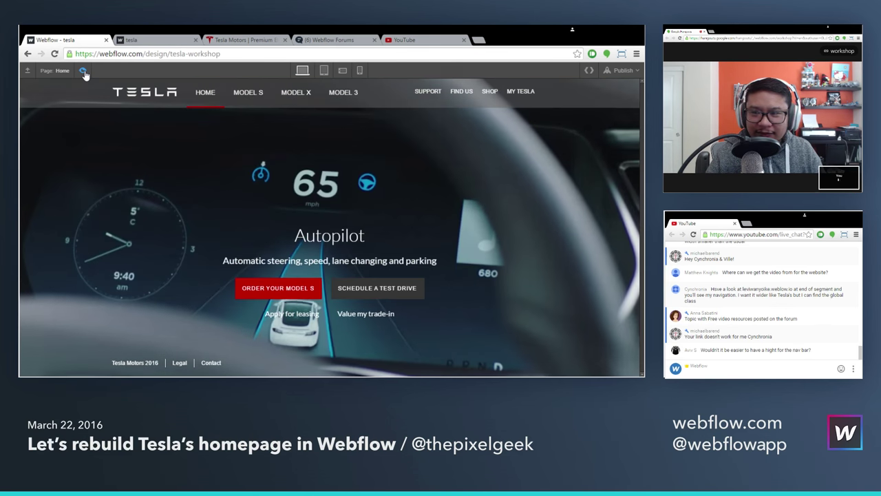
# Exit Preview after checking the hover underline, returning to the Designer.
pyautogui.click(84, 71)
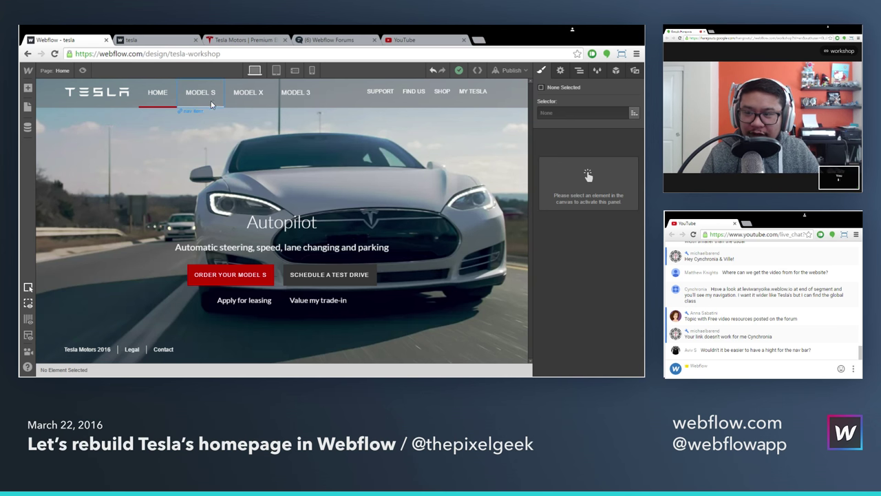
# Set the nav bar's height to 68 px.
pyautogui.click(47, 100)
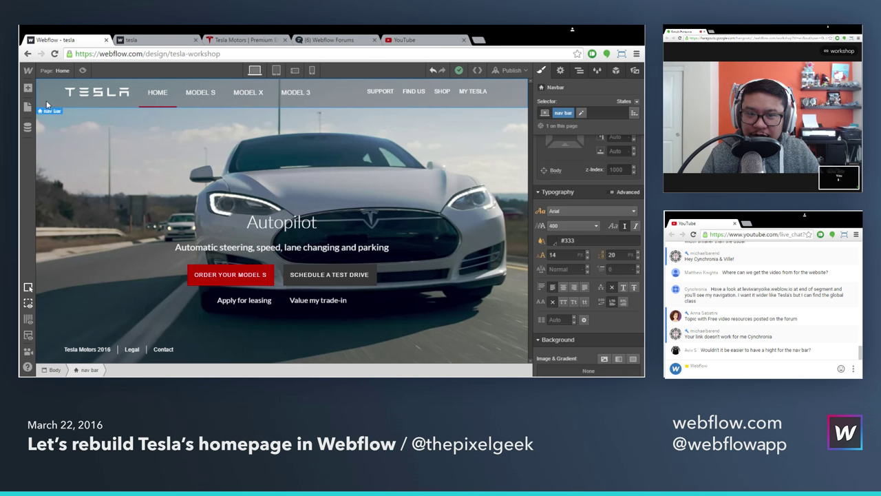
pyautogui.scroll(-3, 585, 315)
pyautogui.click(619, 208)
pyautogui.write('68')
pyautogui.press('Return')
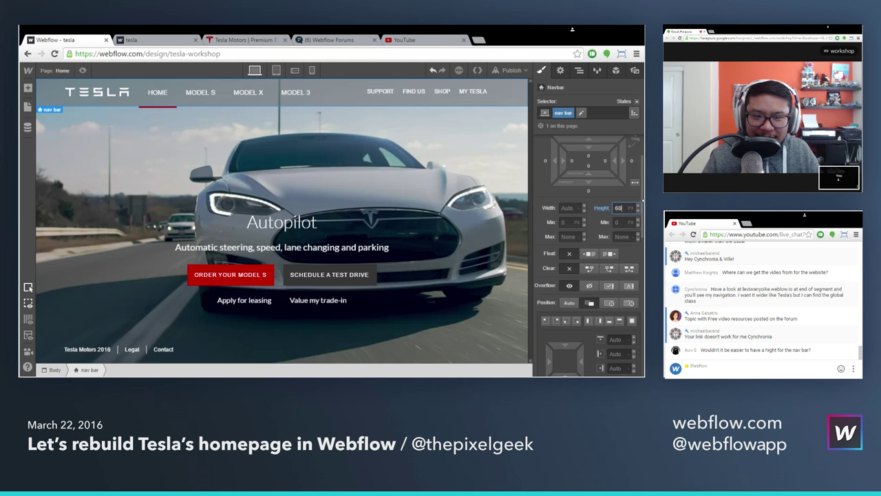
# Increase the nav link font size to 25 px.
pyautogui.click(192, 93)
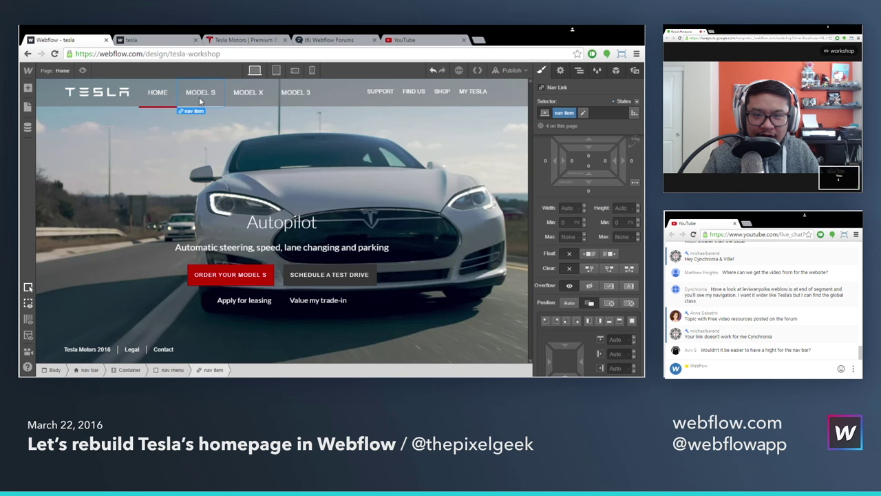
pyautogui.scroll(-3, 564, 324)
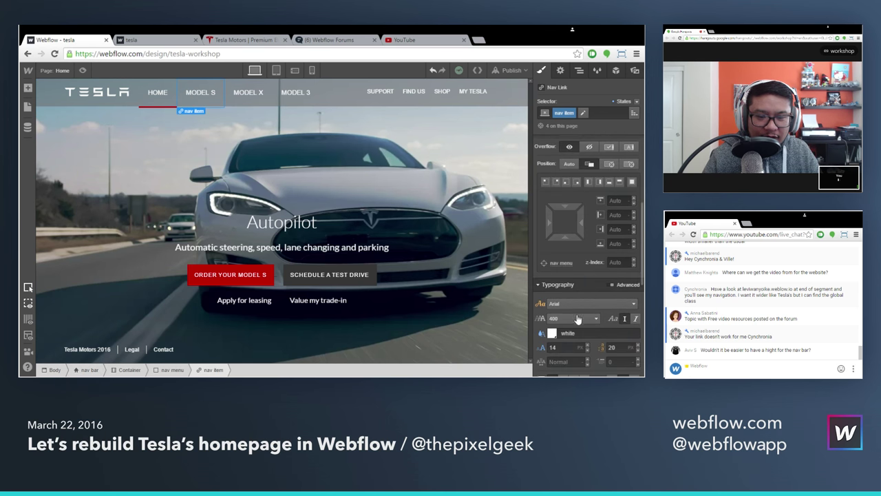
pyautogui.click(562, 349)
pyautogui.press('Up')
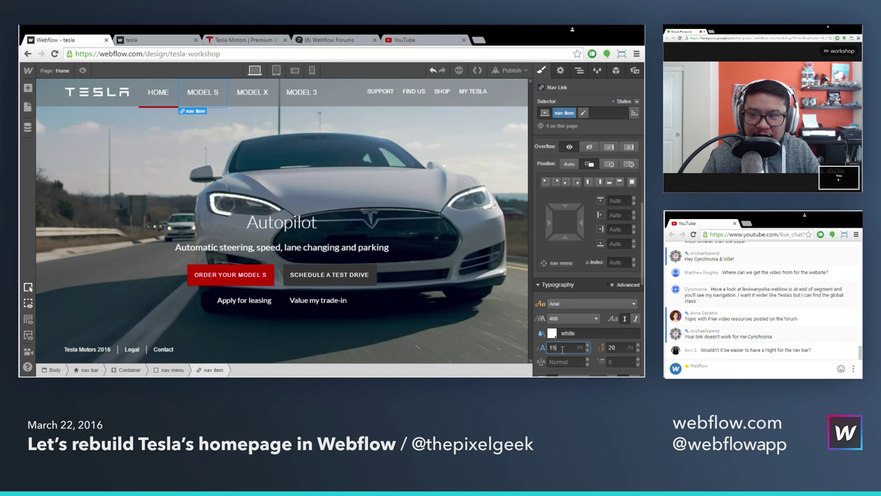
pyautogui.press('Up')
pyautogui.press('Up')
pyautogui.press('Up')
pyautogui.press('Up')
pyautogui.press('Up')
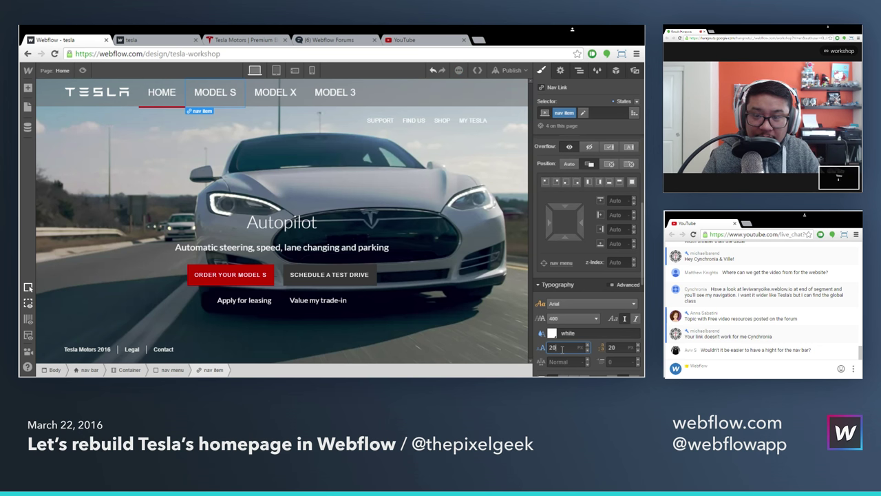
pyautogui.press('Up')
pyautogui.press('Up')
pyautogui.press('Up')
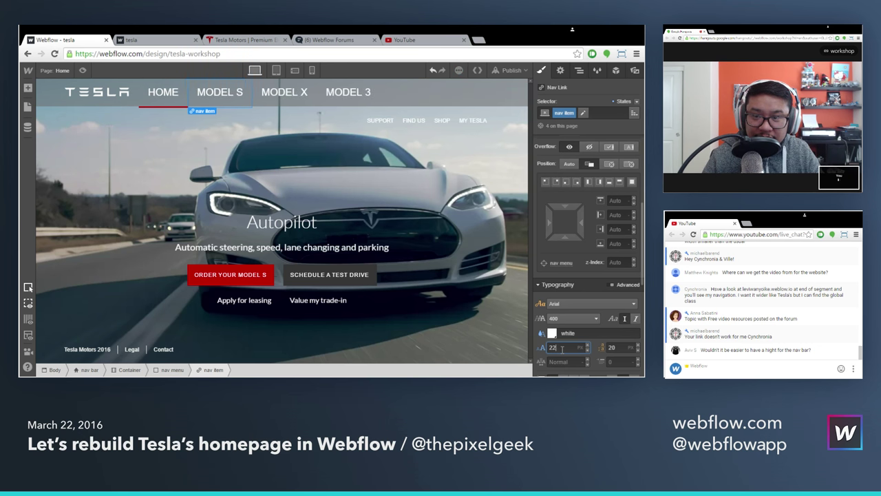
pyautogui.press('Up')
pyautogui.press('Up')
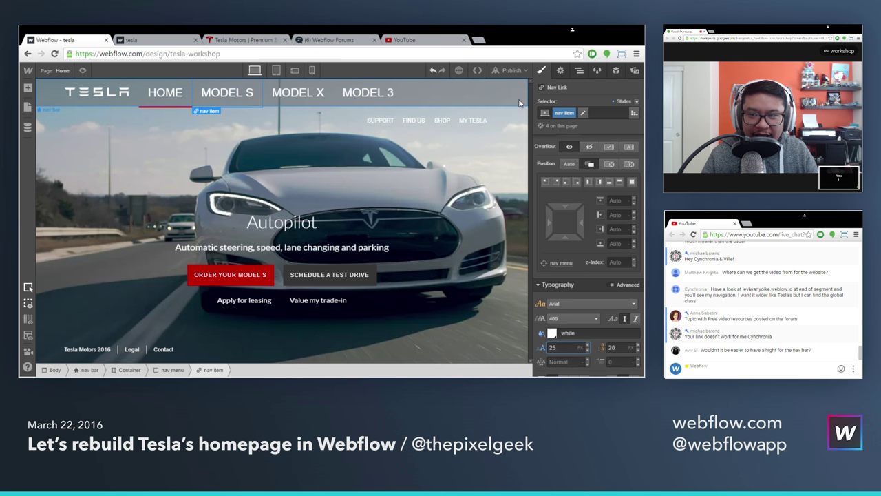
pyautogui.press('Return')
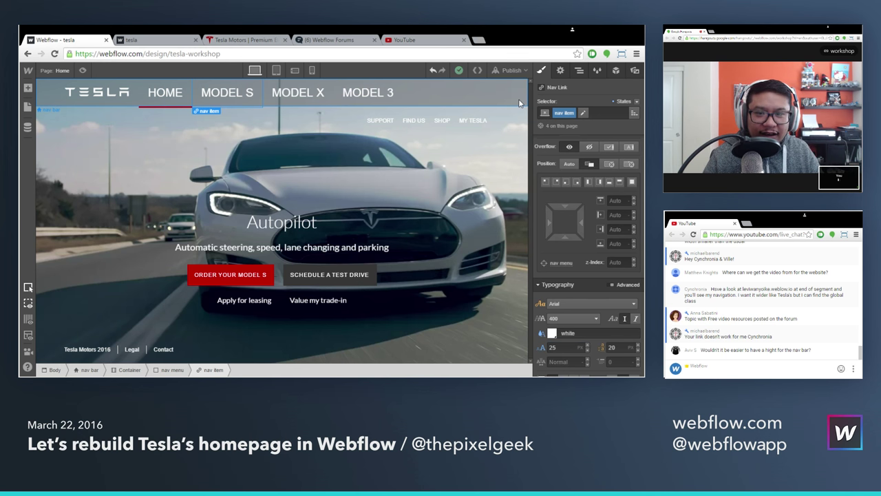
# Remove the nav bar's custom height so it returns to Auto.
pyautogui.click(520, 102)
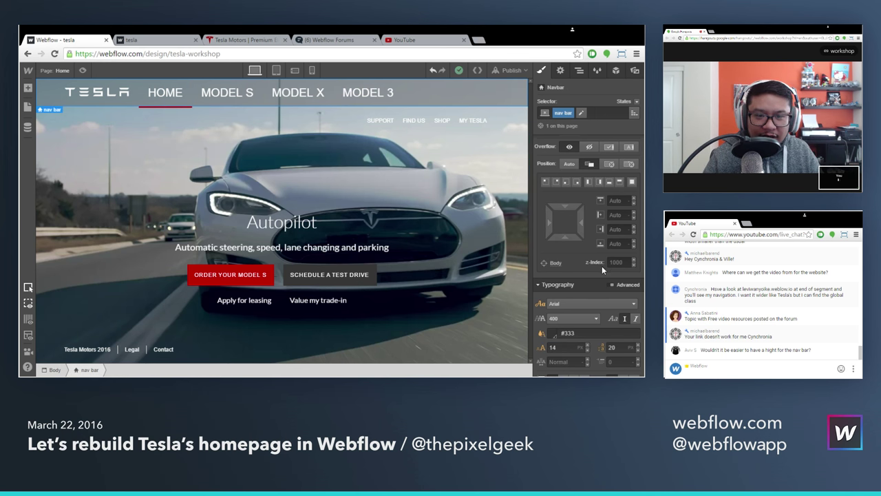
pyautogui.scroll(5, 602, 266)
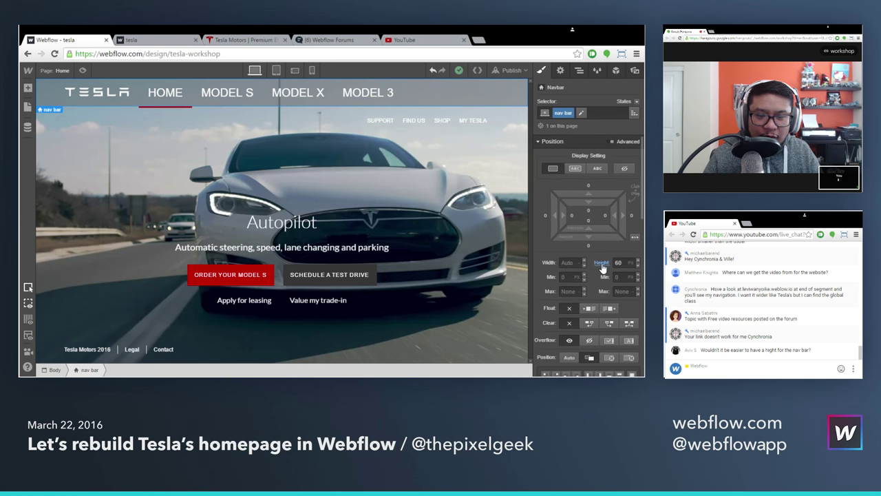
pyautogui.click(602, 265)
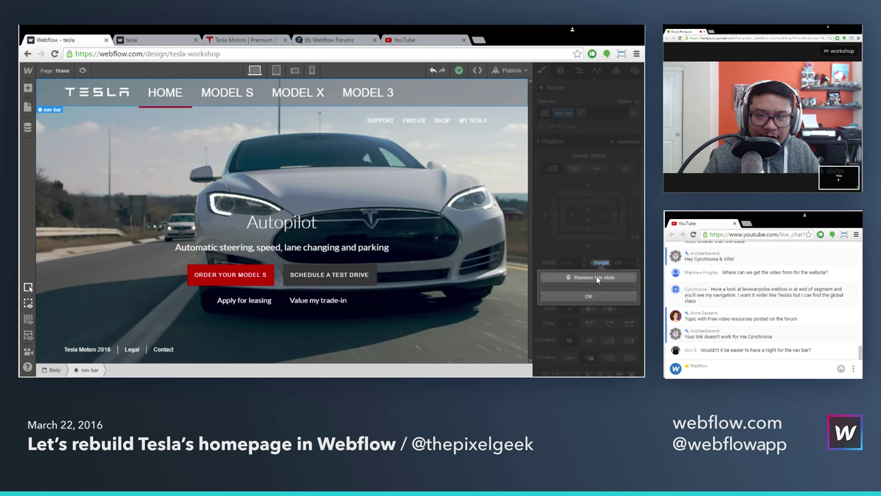
pyautogui.click(596, 277)
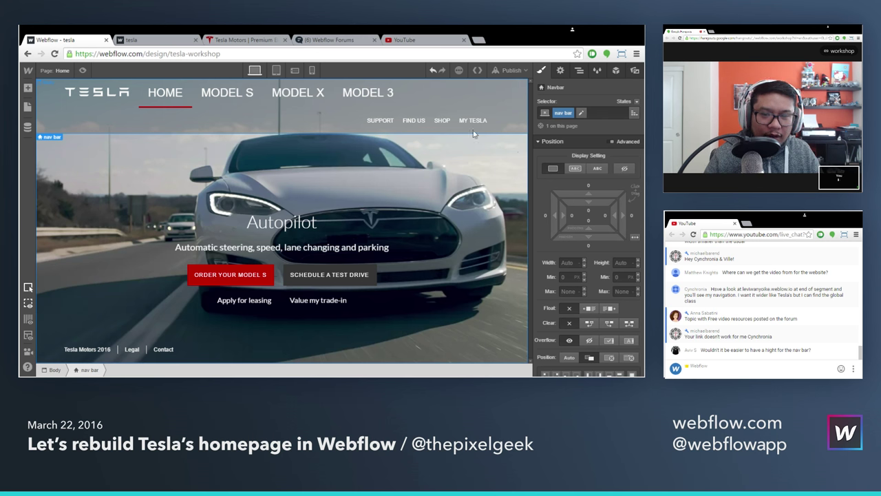
# Reduce the nav link font size back to 14 px.
pyautogui.click(367, 92)
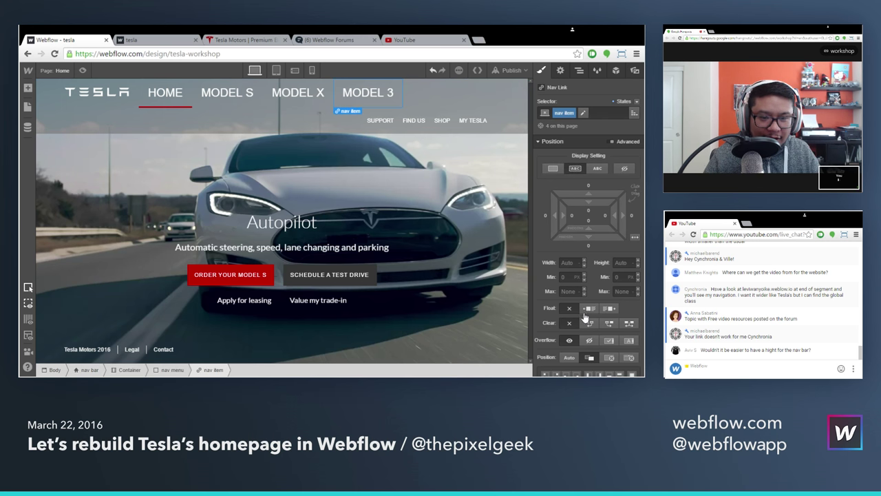
pyautogui.scroll(-5, 567, 268)
pyautogui.click(558, 264)
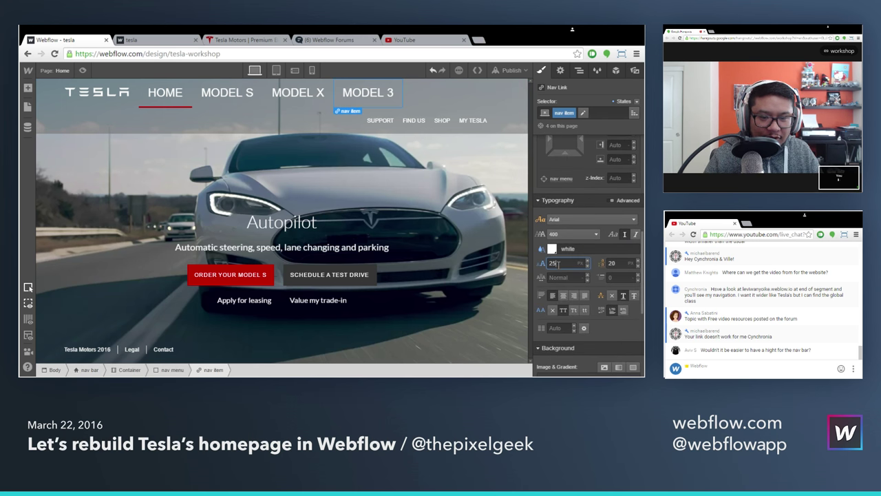
pyautogui.press('Down')
pyautogui.press('Down')
pyautogui.press('Down')
pyautogui.press('Down')
pyautogui.press('Down')
pyautogui.press('Down')
pyautogui.press('Down')
pyautogui.press('Down')
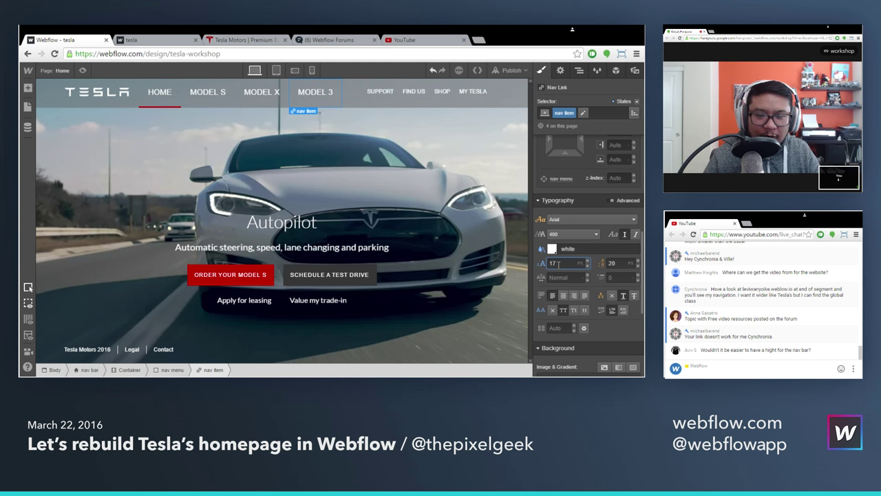
pyautogui.press('Down')
pyautogui.press('Down')
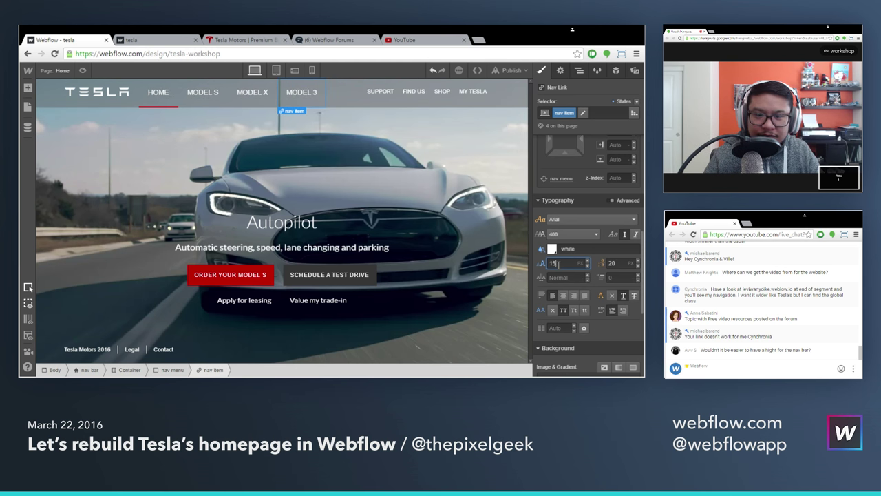
pyautogui.press('Down')
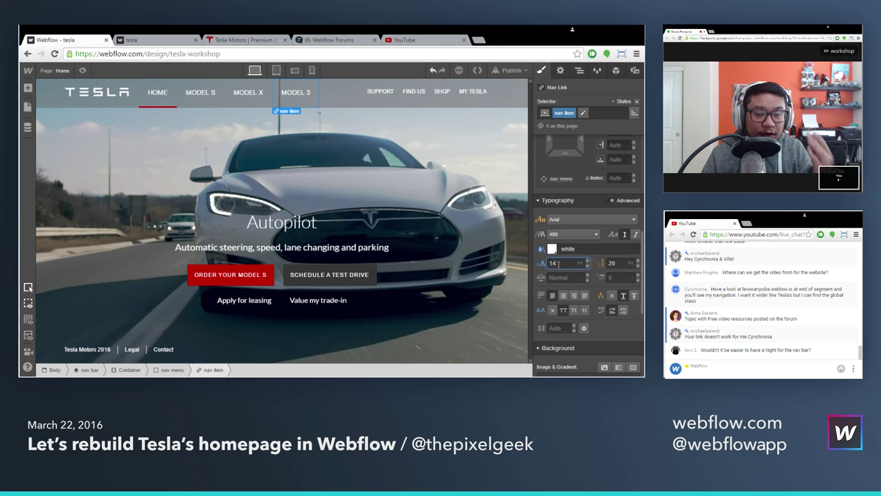
pyautogui.scroll(4, 592, 239)
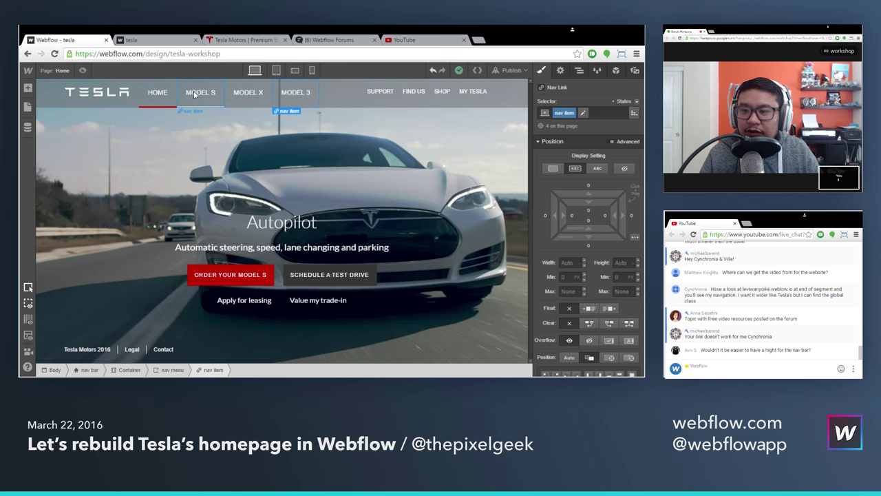
# Select the ORDER YOUR MODEL S button and expand its Transitions & Transforms settings.
pyautogui.click(153, 96)
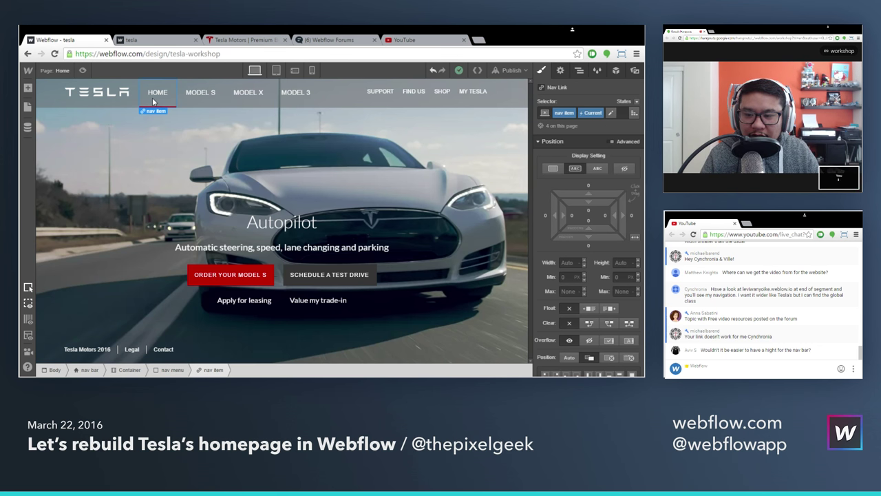
pyautogui.click(195, 273)
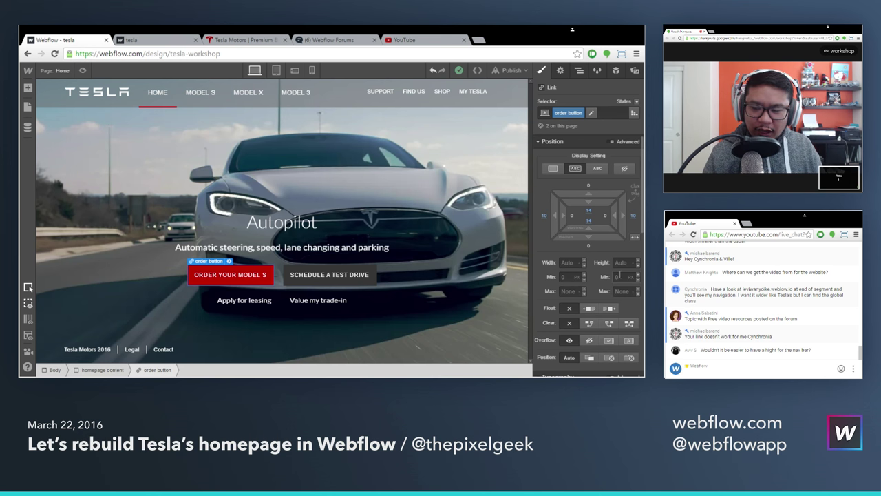
pyautogui.click(627, 105)
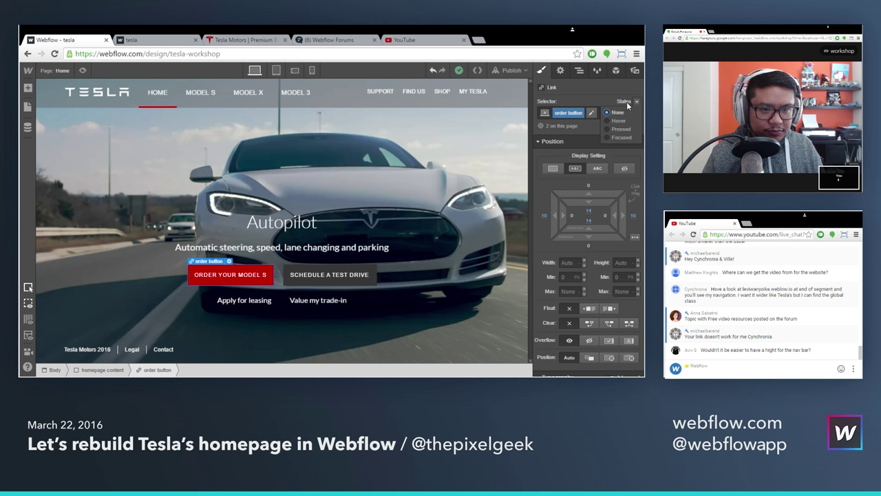
pyautogui.scroll(-5, 590, 283)
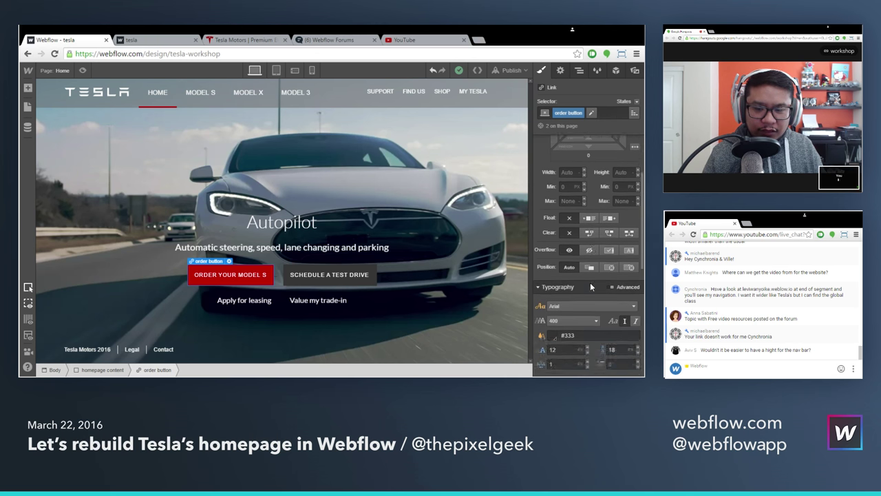
pyautogui.scroll(-4, 590, 282)
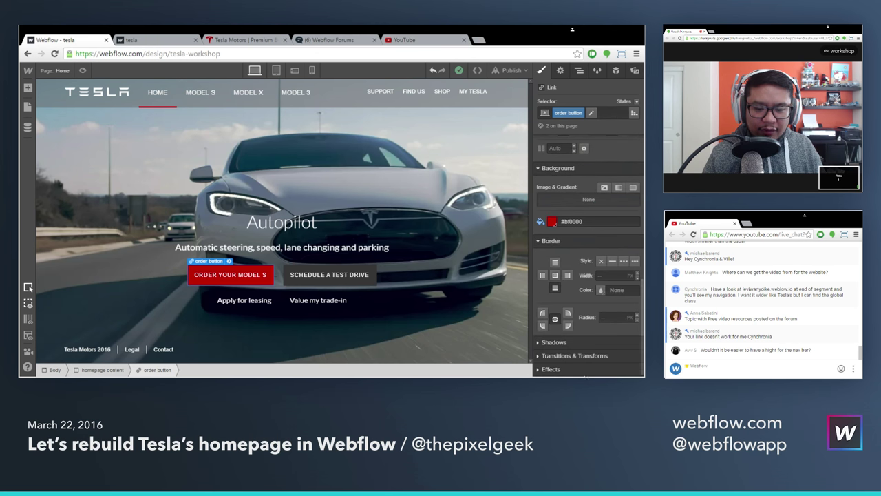
pyautogui.click(578, 356)
pyautogui.scroll(-2, 595, 334)
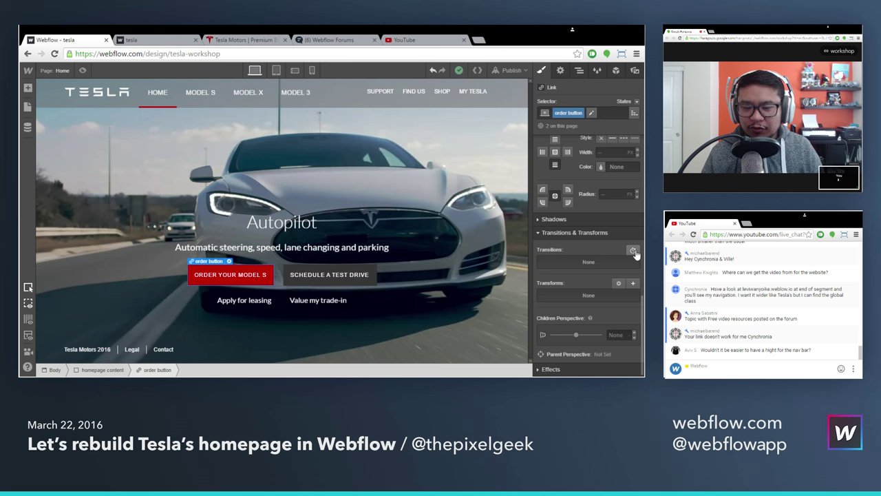
# Add a 1.2 Scale transform to the button's Hover state and preview it.
pyautogui.click(633, 101)
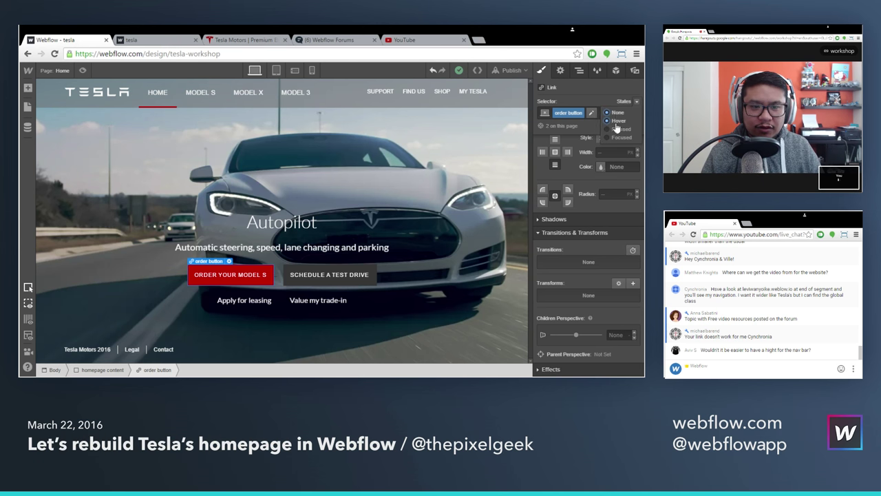
pyautogui.click(617, 121)
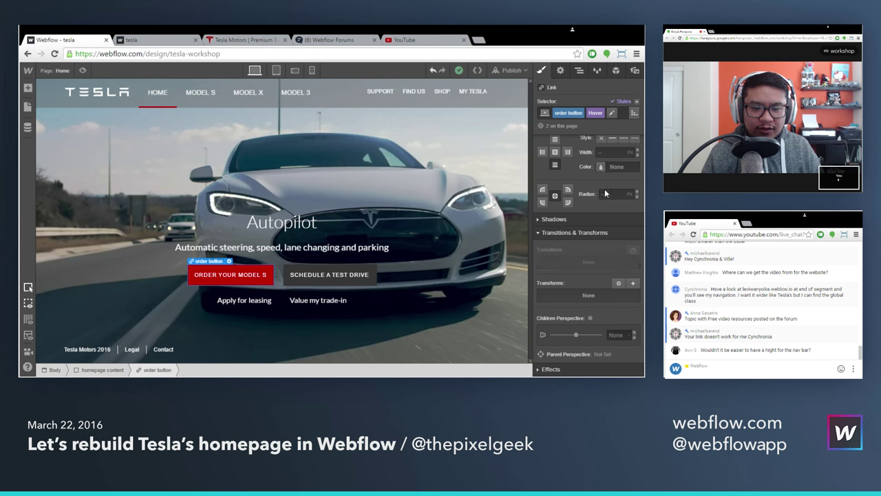
pyautogui.click(633, 284)
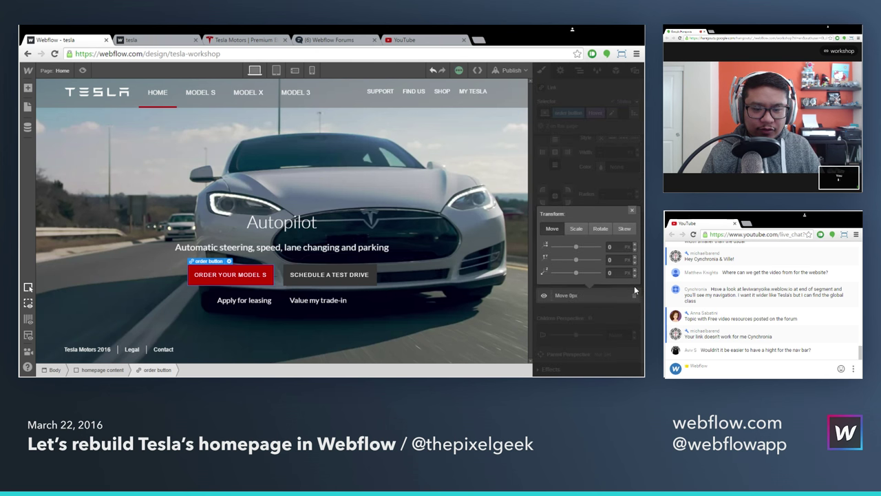
pyautogui.click(576, 228)
pyautogui.click(615, 247)
pyautogui.write('.2')
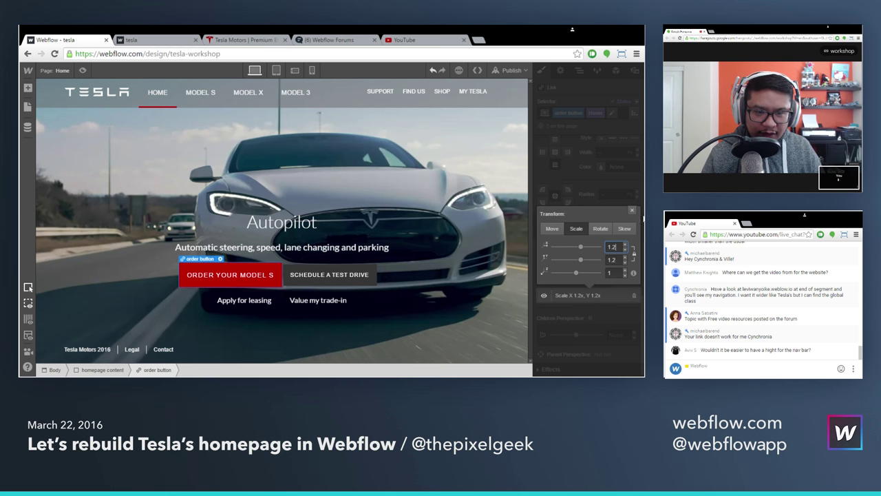
pyautogui.click(632, 210)
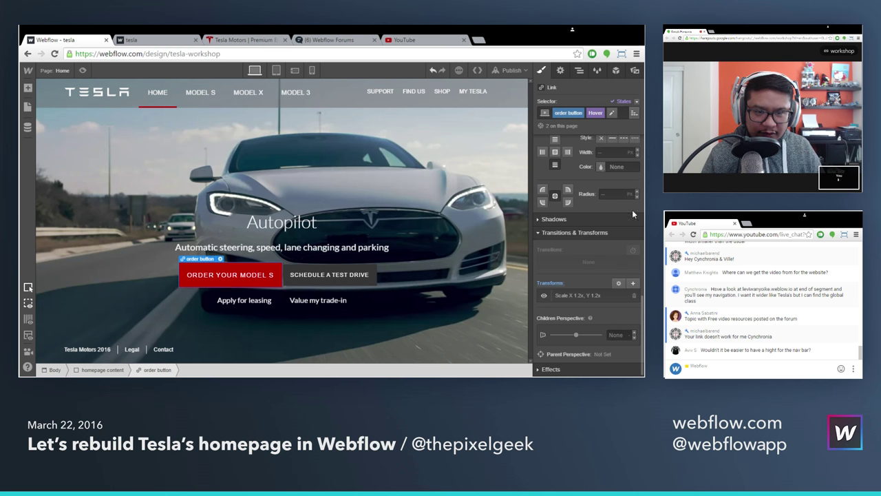
pyautogui.click(83, 71)
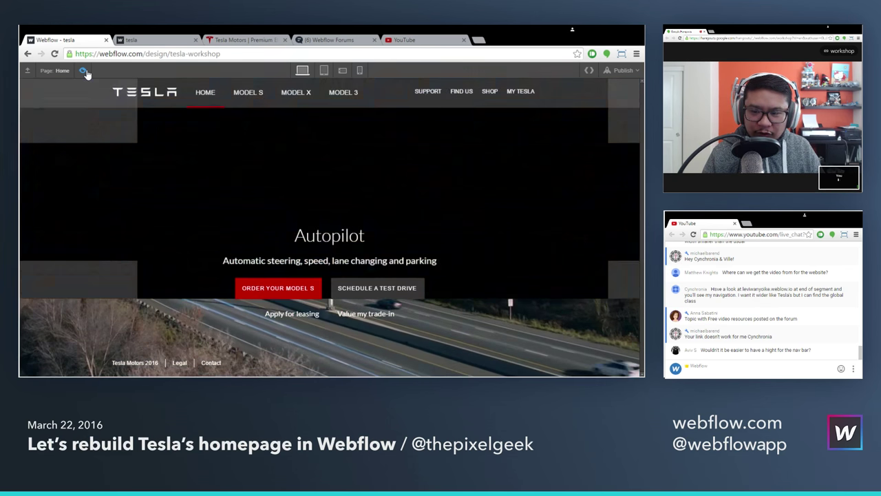
# Add a Transform transition (200 ms) to the ORDER YOUR MODEL S button.
pyautogui.click(82, 71)
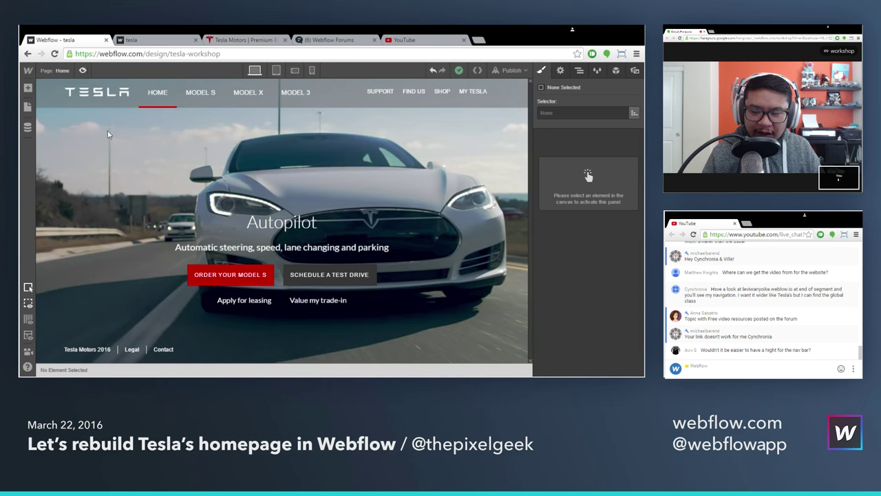
pyautogui.click(198, 277)
pyautogui.click(584, 298)
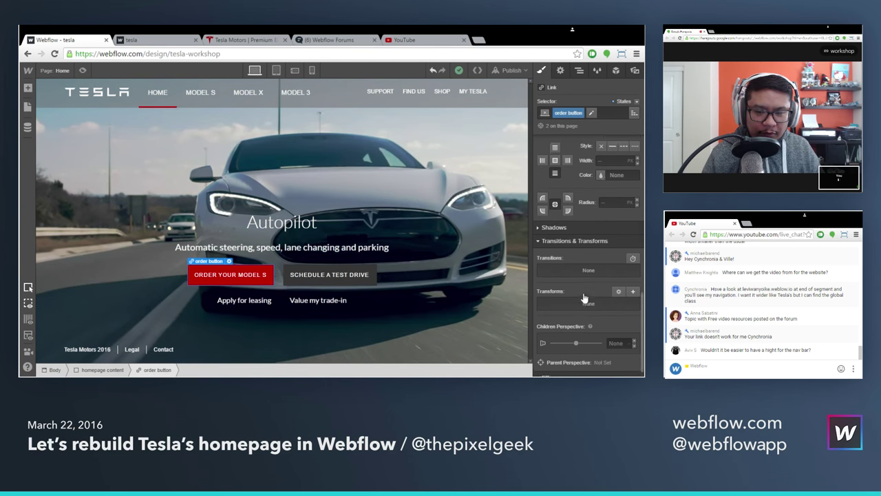
pyautogui.scroll(-1, 584, 298)
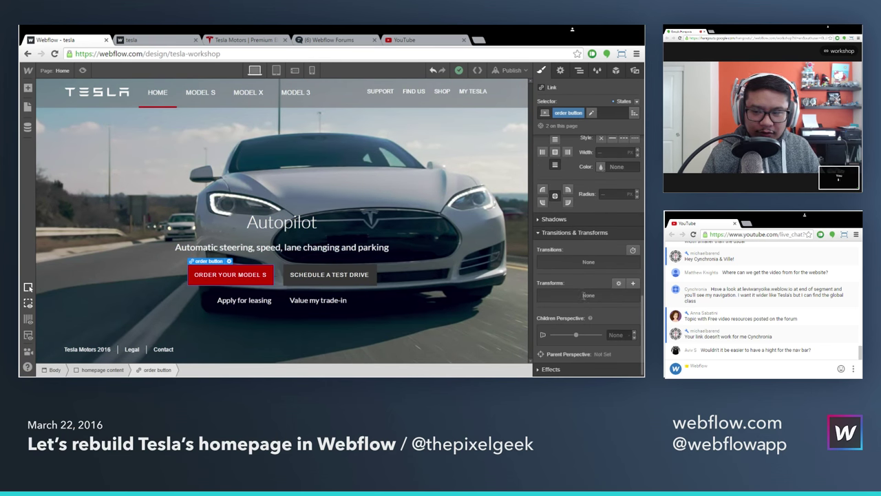
pyautogui.click(633, 251)
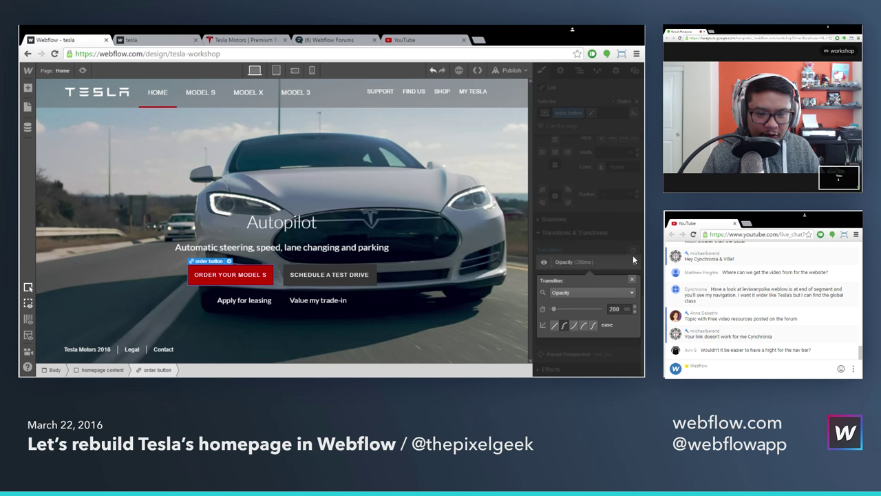
pyautogui.click(591, 292)
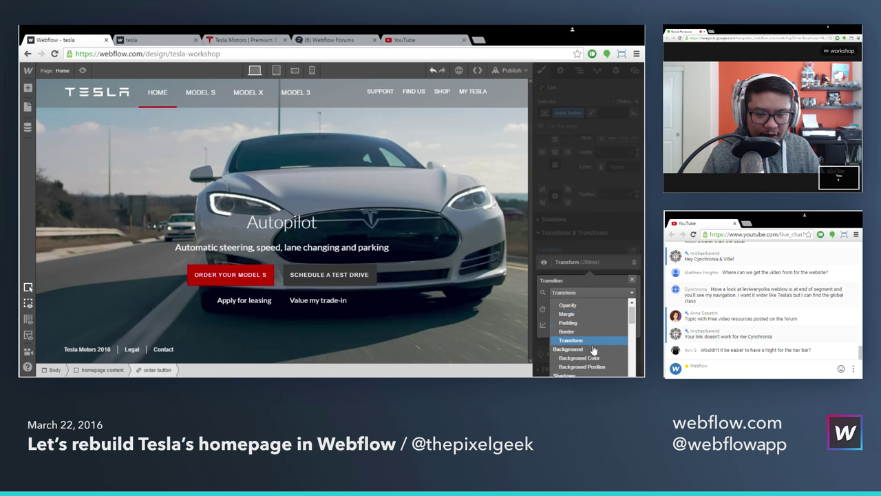
pyautogui.scroll(-3, 593, 349)
pyautogui.scroll(3, 593, 350)
pyautogui.click(571, 346)
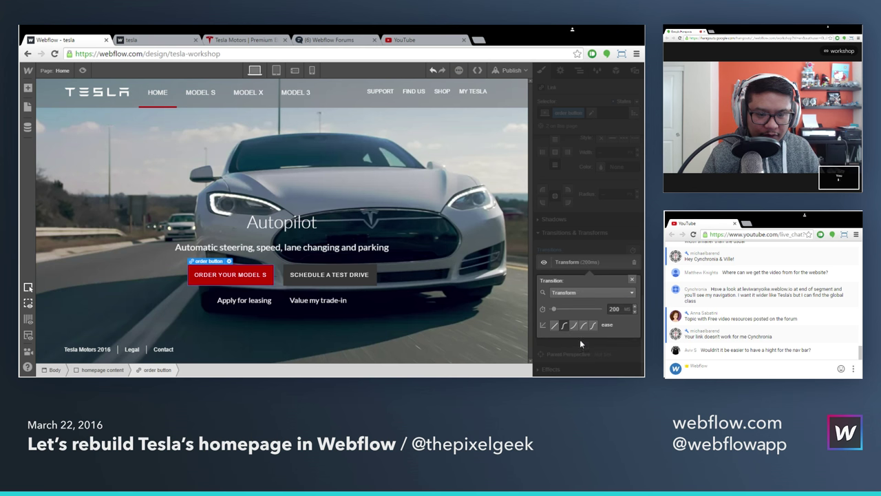
pyautogui.click(632, 281)
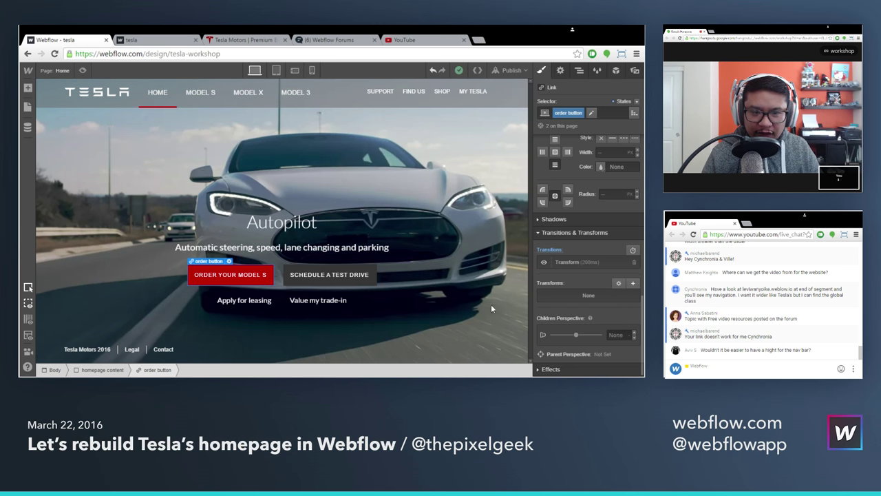
# Preview the smooth hover growth, then exit Preview and reselect the order button.
pyautogui.click(82, 70)
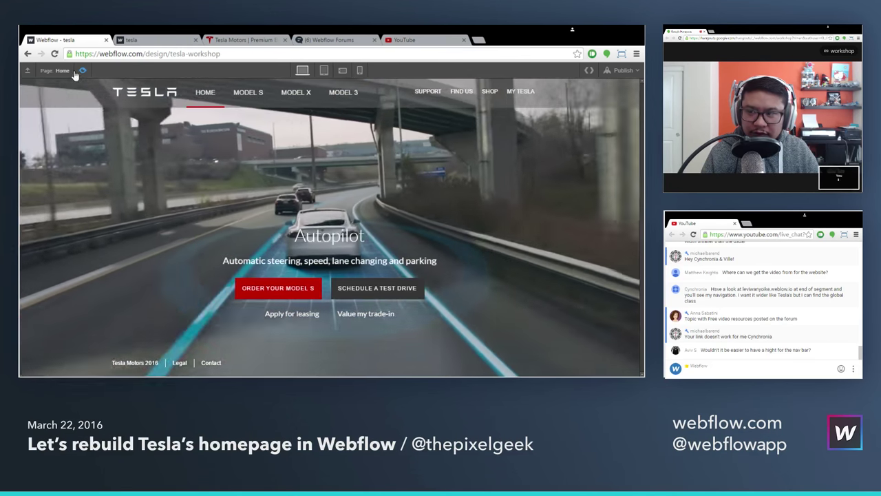
pyautogui.hotkey('ctrl', 'shift', 'p')
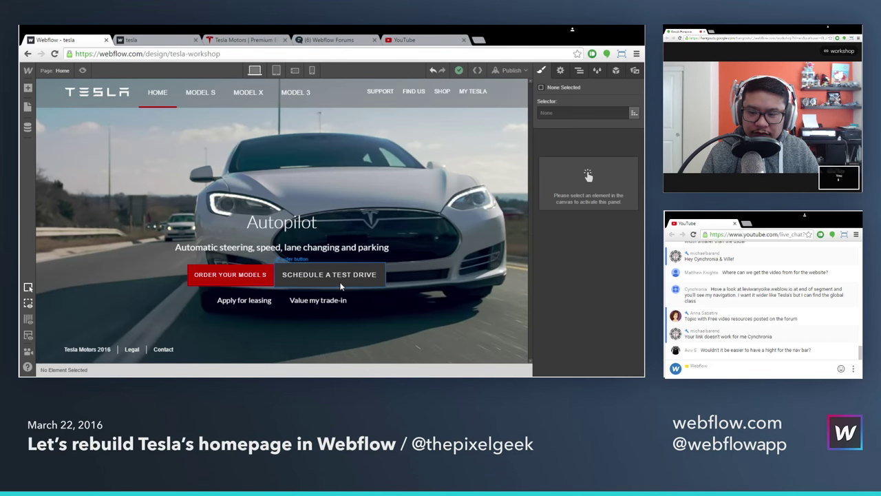
pyautogui.click(256, 281)
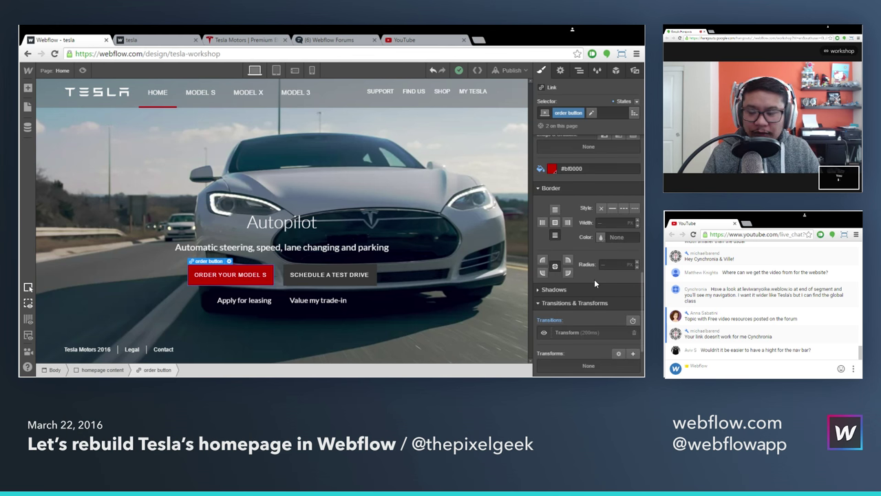
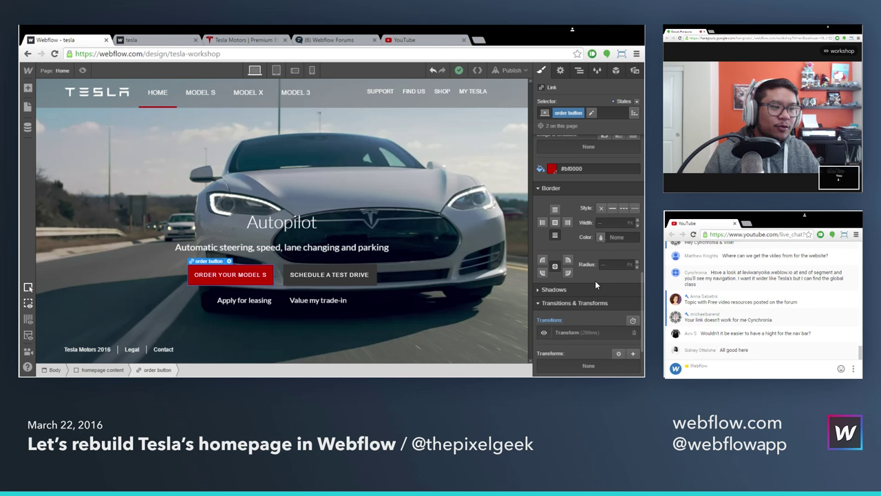
# Add a new Div Block and move the nav bar and bg video inside it.
pyautogui.click(580, 71)
pyautogui.click(545, 124)
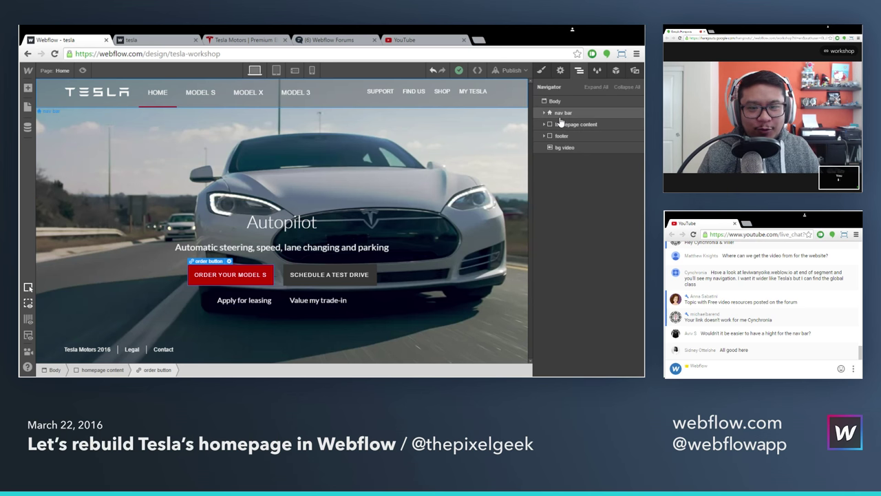
pyautogui.press('a')
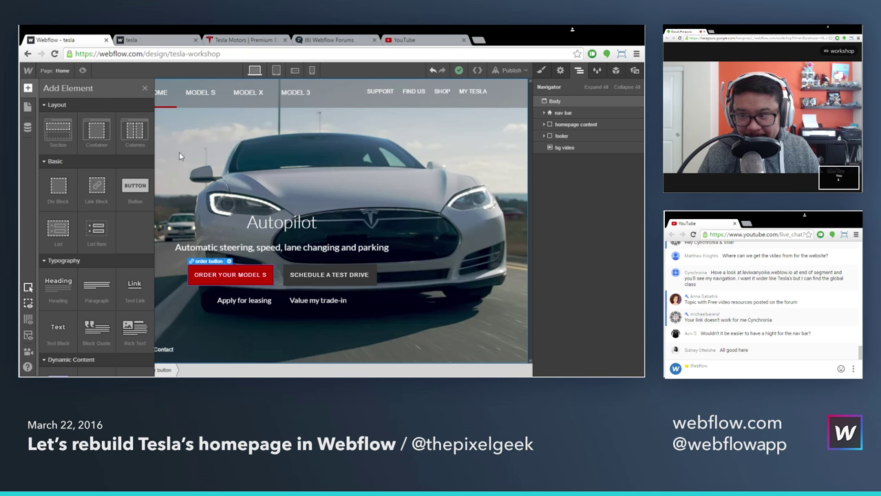
pyautogui.moveTo(58, 186); pyautogui.dragTo(566, 104)
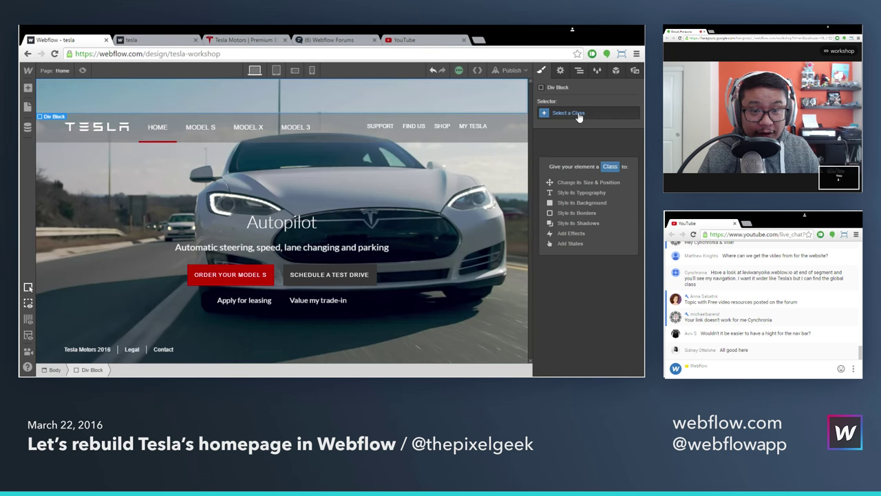
pyautogui.click(579, 70)
pyautogui.moveTo(565, 124)
pyautogui.mouseDown()
pyautogui.moveTo(566, 113)
pyautogui.moveTo(563, 152)
pyautogui.moveTo(576, 128)
pyautogui.moveTo(564, 141)
pyautogui.moveTo(566, 115)
pyautogui.mouseUp()
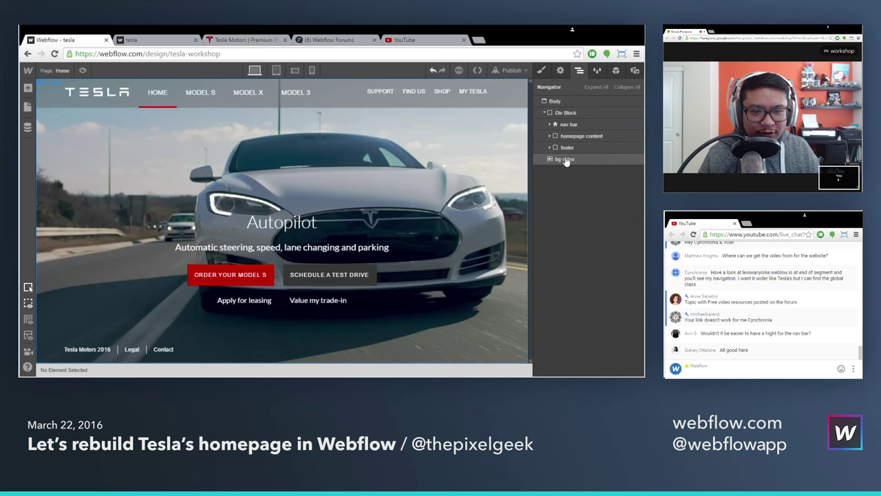
pyautogui.moveTo(566, 161); pyautogui.dragTo(576, 160)
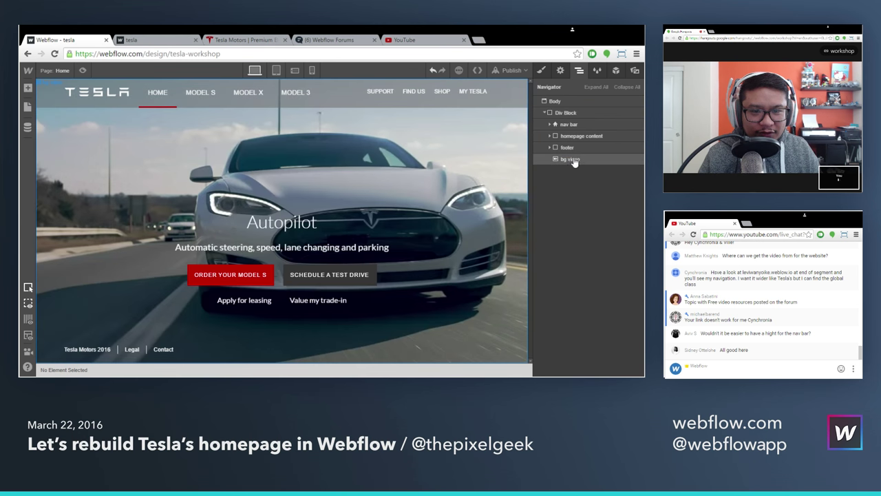
# Give the wrapper div block the class 'page content'.
pyautogui.click(567, 112)
pyautogui.click(545, 113)
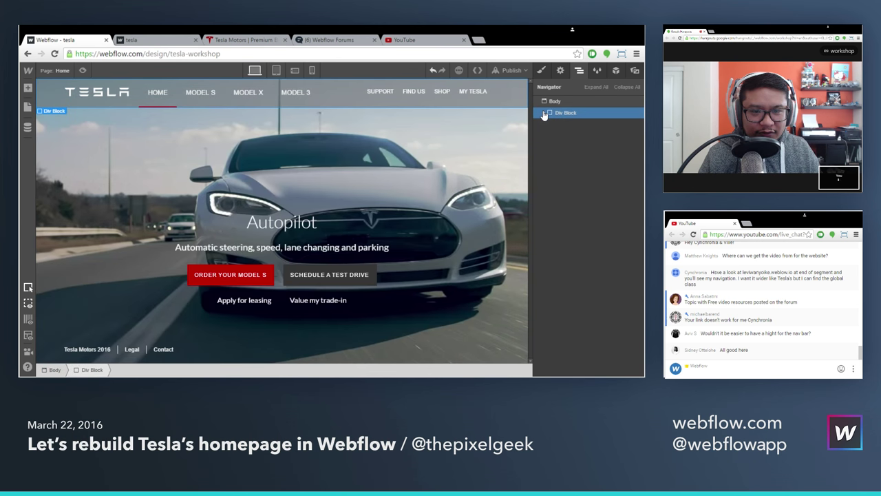
pyautogui.click(542, 70)
pyautogui.click(574, 112)
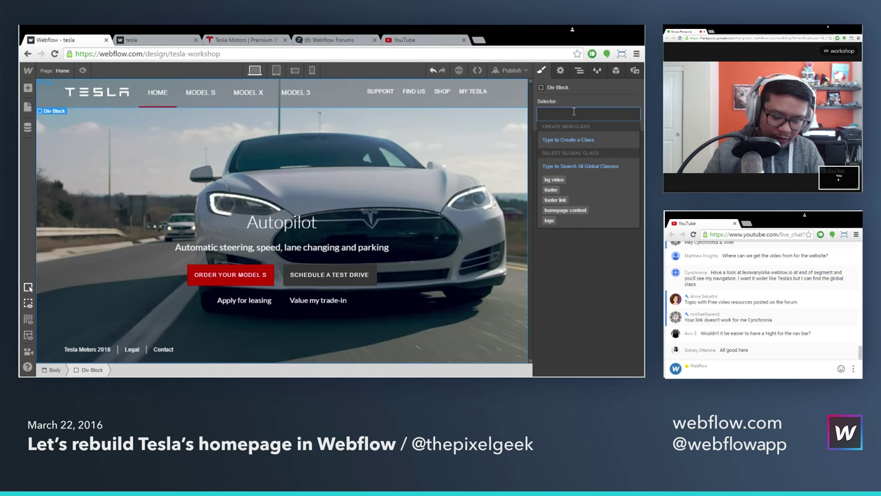
pyautogui.write('page content')
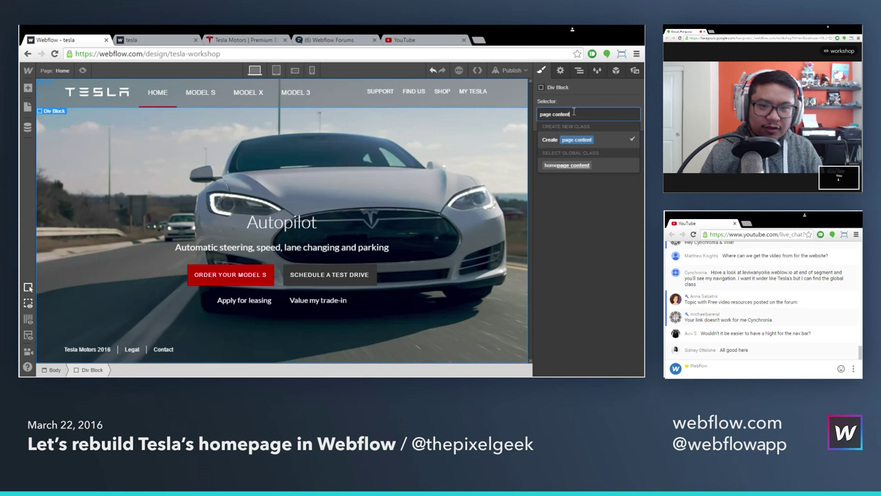
pyautogui.press('Return')
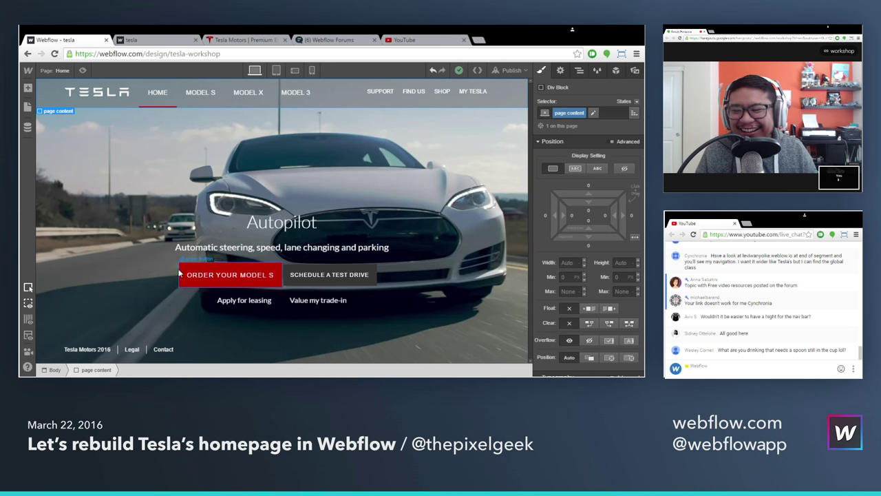
# Add another Div Block above page content and give it the class 'modal'.
pyautogui.click(578, 72)
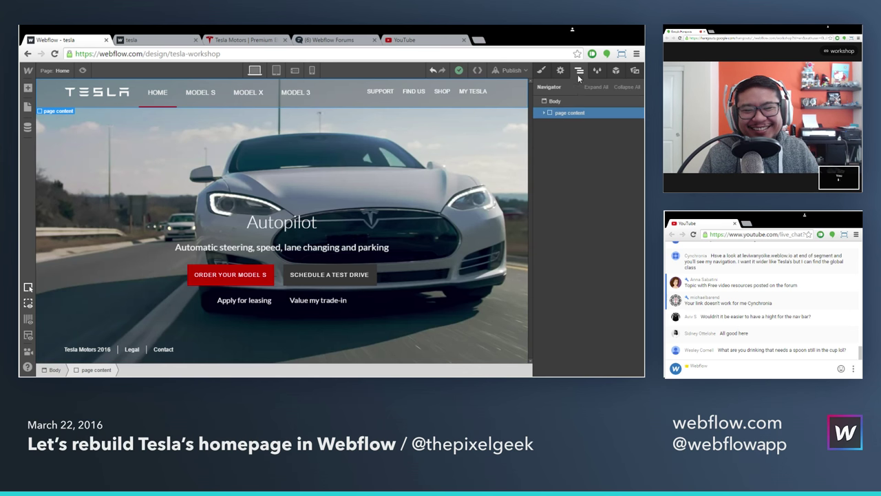
pyautogui.press('a')
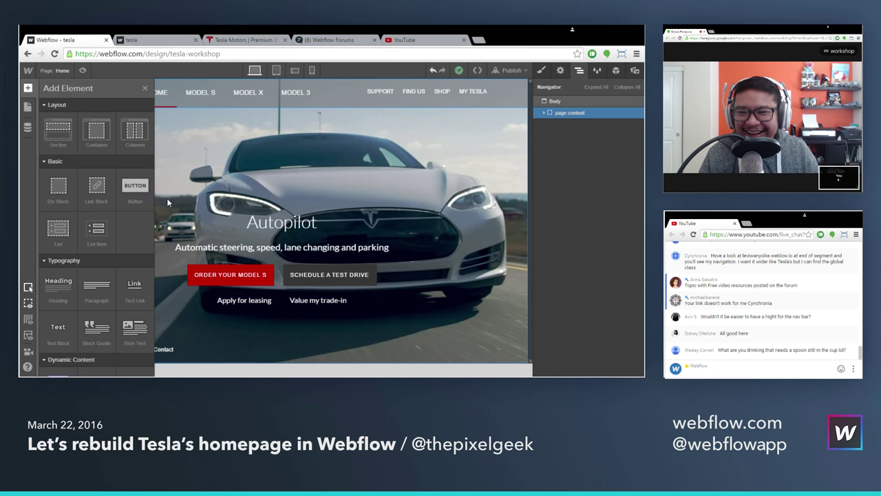
pyautogui.moveTo(66, 189); pyautogui.dragTo(567, 104)
pyautogui.click(579, 71)
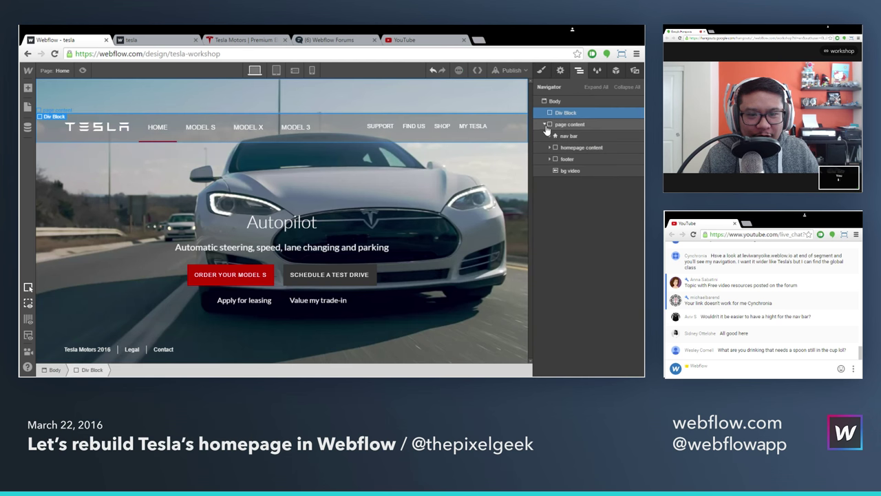
pyautogui.click(543, 71)
pyautogui.click(584, 113)
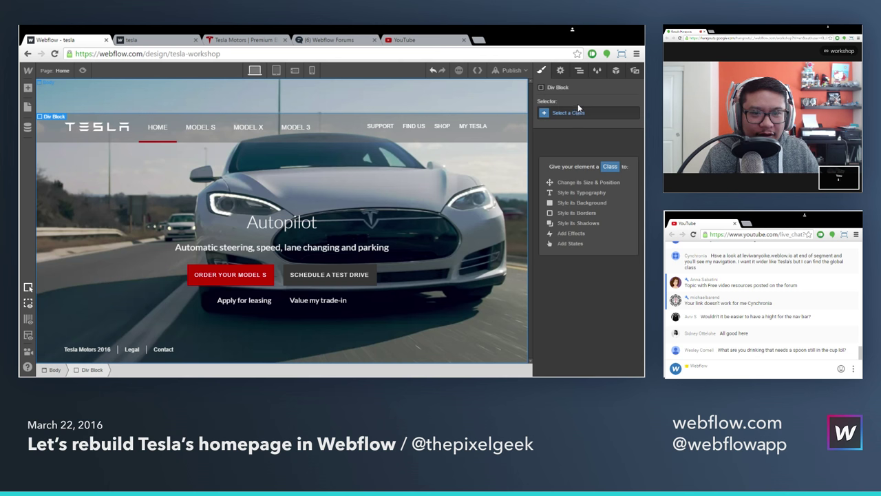
pyautogui.write('modal')
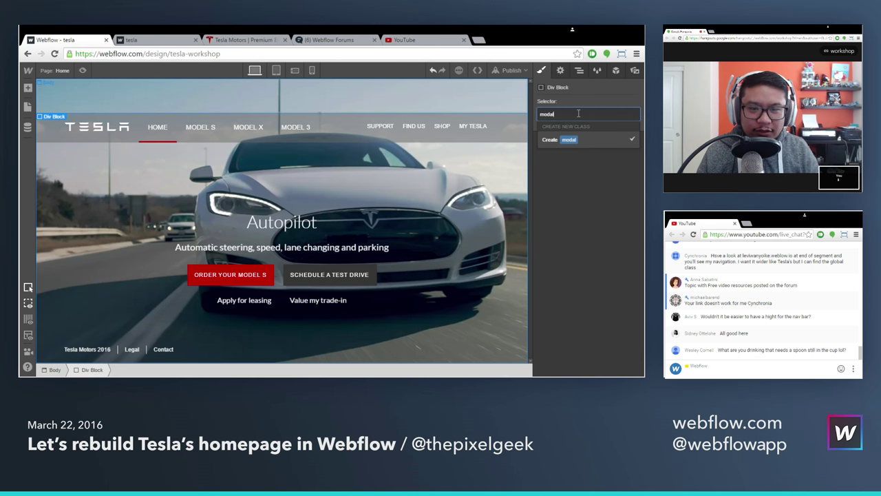
pyautogui.press('Return')
# Place a Form Block with Name, Email Address and Submit inside the modal.
pyautogui.click(579, 71)
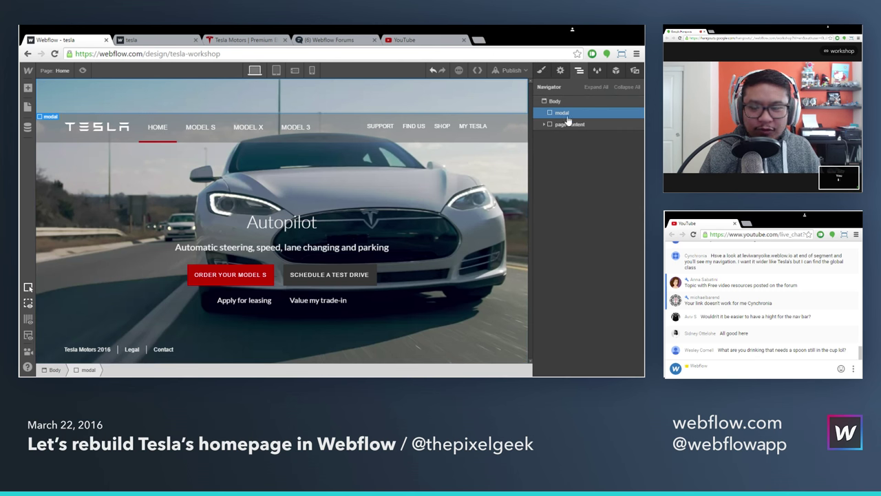
pyautogui.press('a')
pyautogui.scroll(-8, 58, 268)
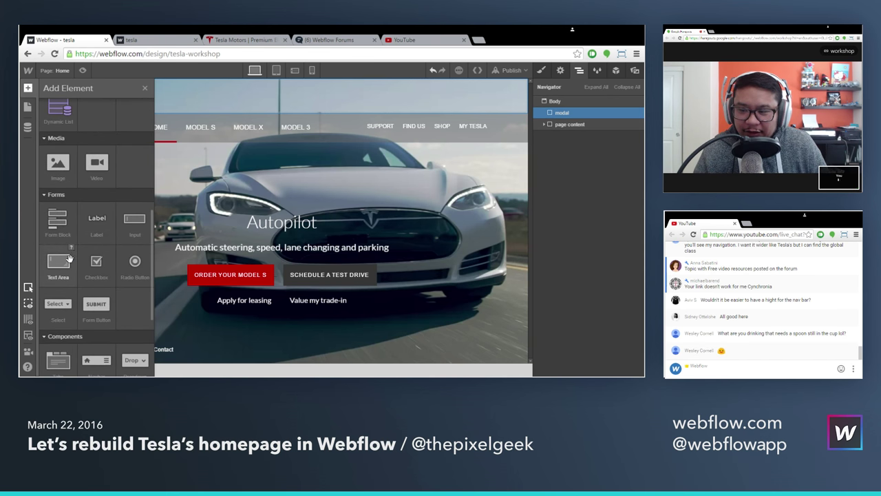
pyautogui.moveTo(61, 230); pyautogui.dragTo(572, 113)
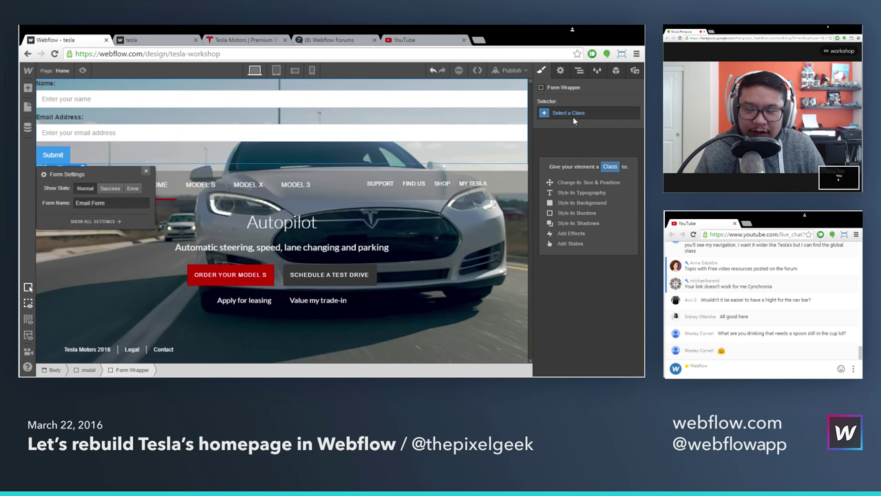
# Make the modal fixed-position with z-index 1, top 50 and left 50.
pyautogui.click(580, 70)
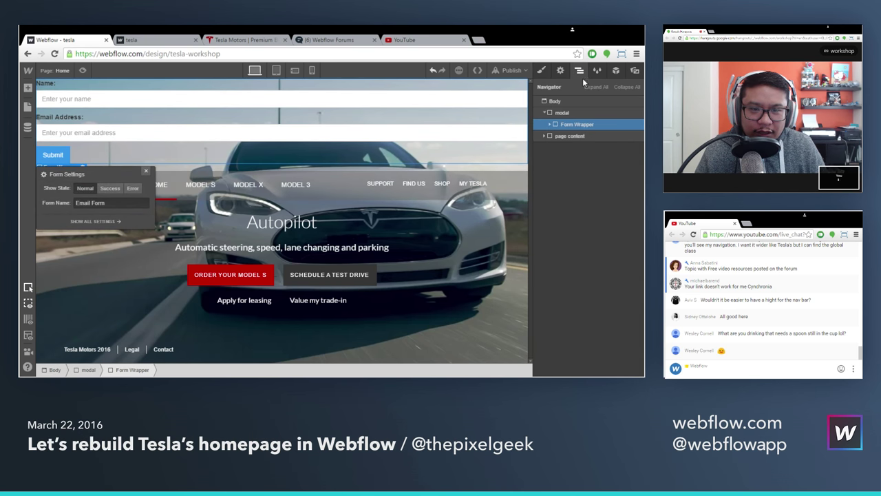
pyautogui.click(573, 114)
pyautogui.click(541, 70)
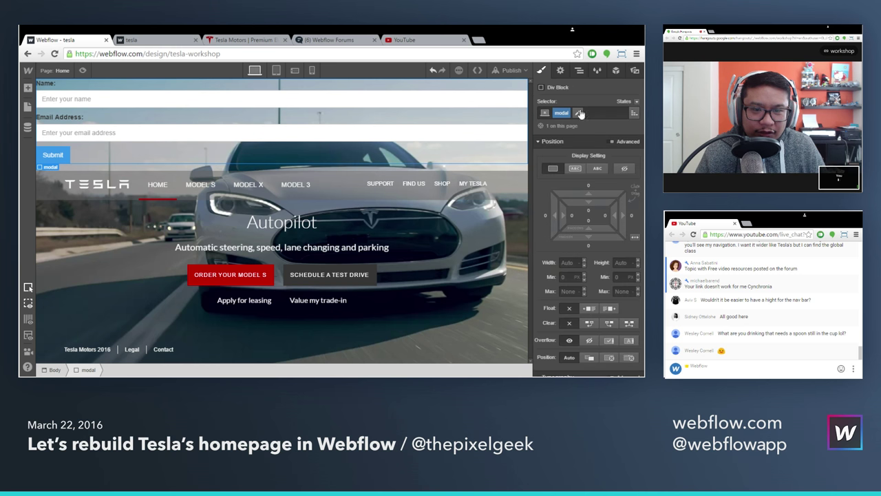
pyautogui.scroll(-1, 598, 310)
pyautogui.scroll(-2, 598, 310)
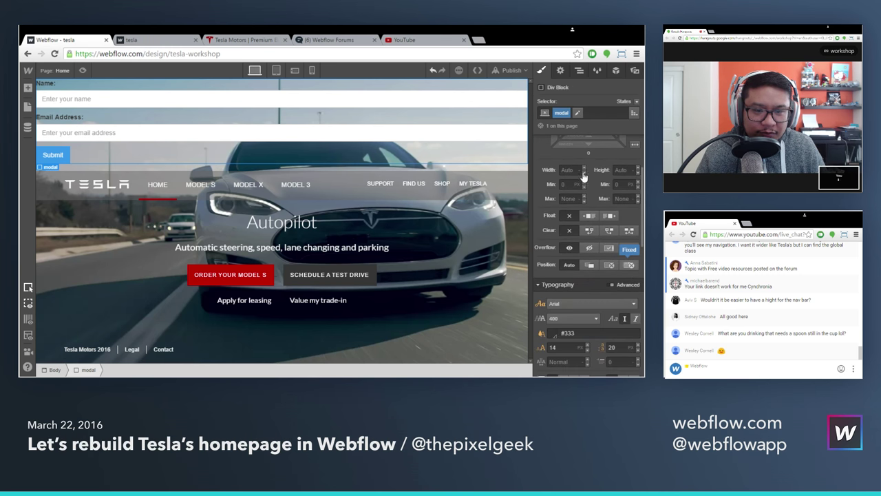
pyautogui.click(629, 265)
pyautogui.write('50%')
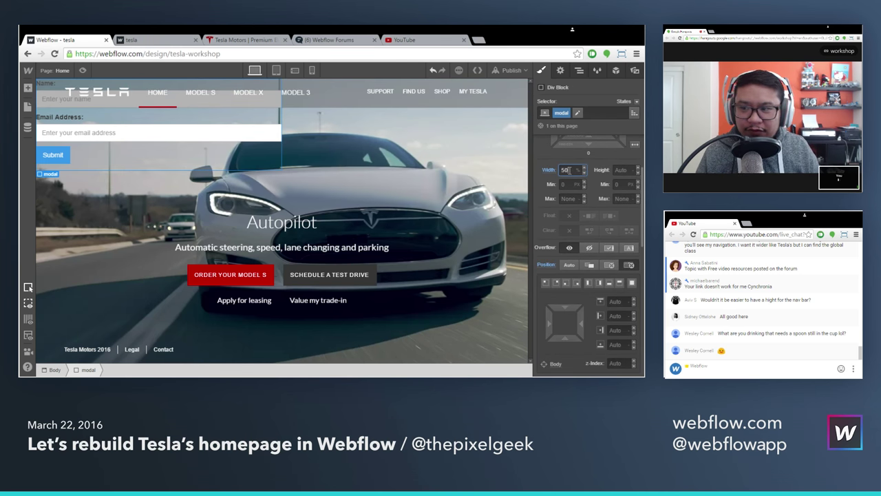
pyautogui.click(621, 362)
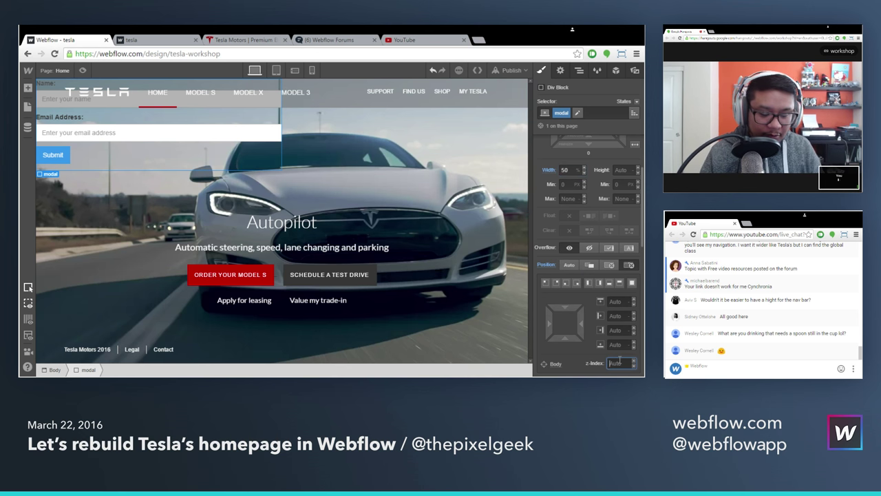
pyautogui.write('1')
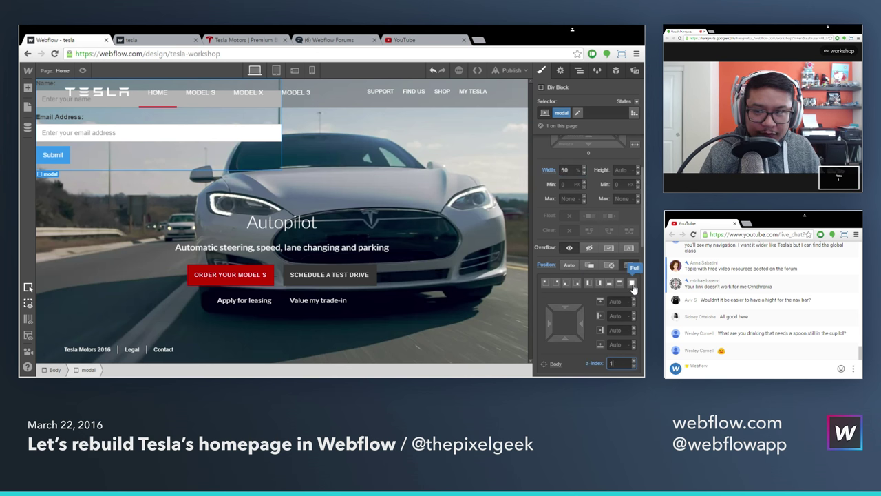
pyautogui.click(616, 303)
pyautogui.write('50')
pyautogui.press('Tab')
pyautogui.write('50')
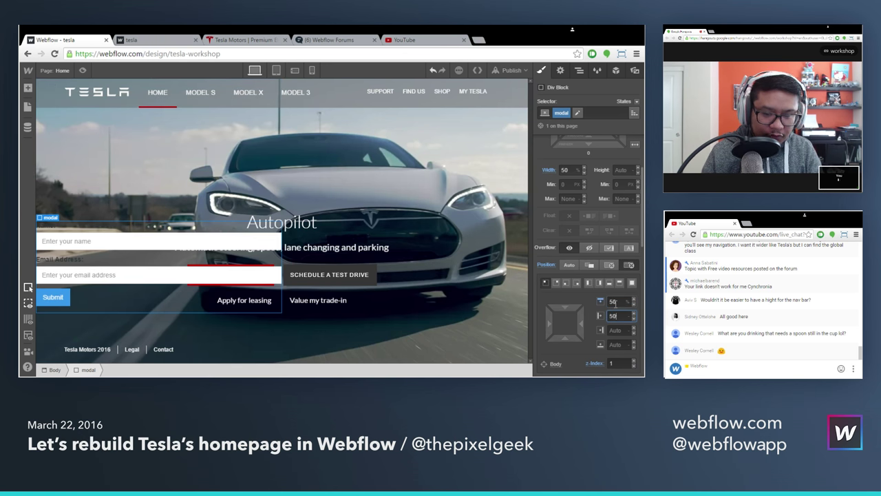
# Add a -50% / -50% move transform to center the modal.
pyautogui.scroll(-6, 619, 298)
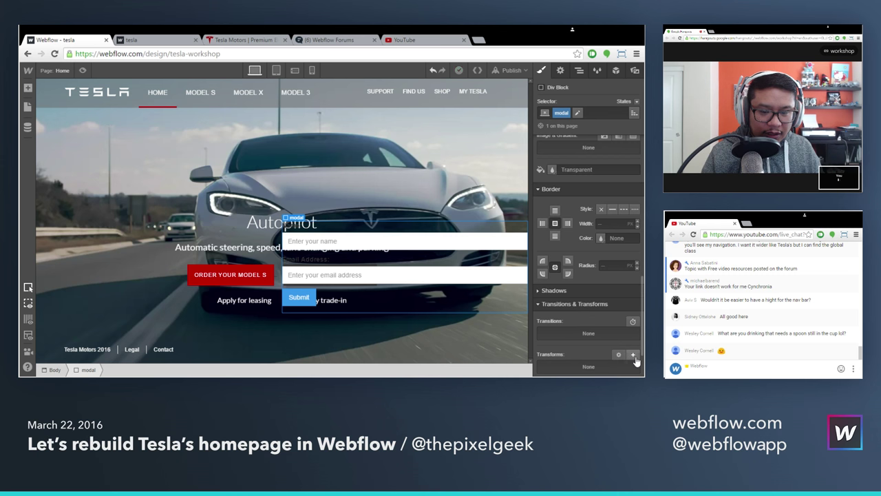
pyautogui.click(633, 354)
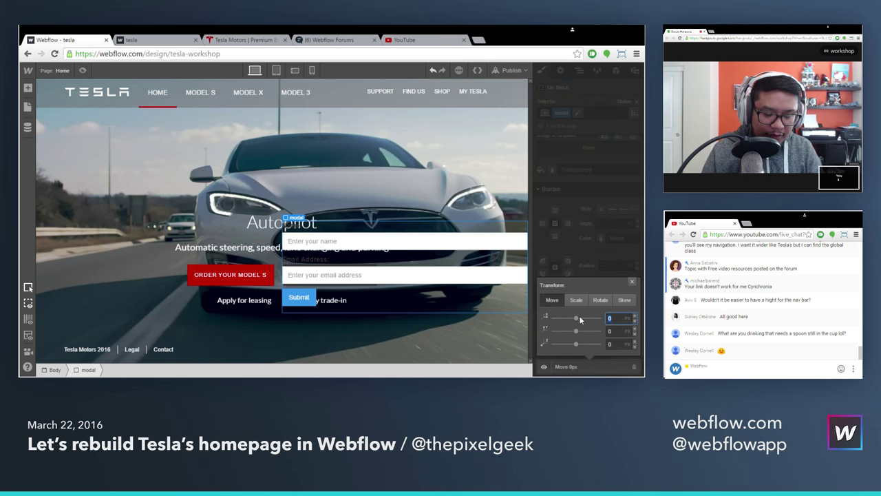
pyautogui.write('-50%')
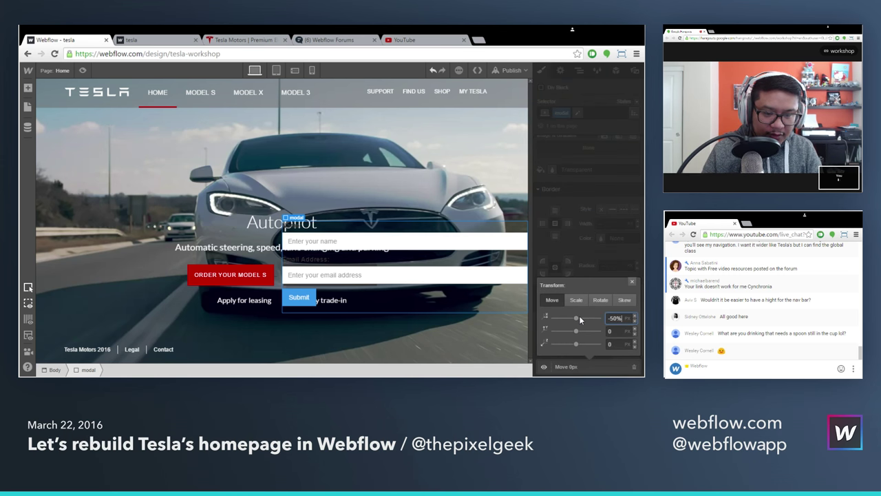
pyautogui.press('Tab')
pyautogui.write('-50')
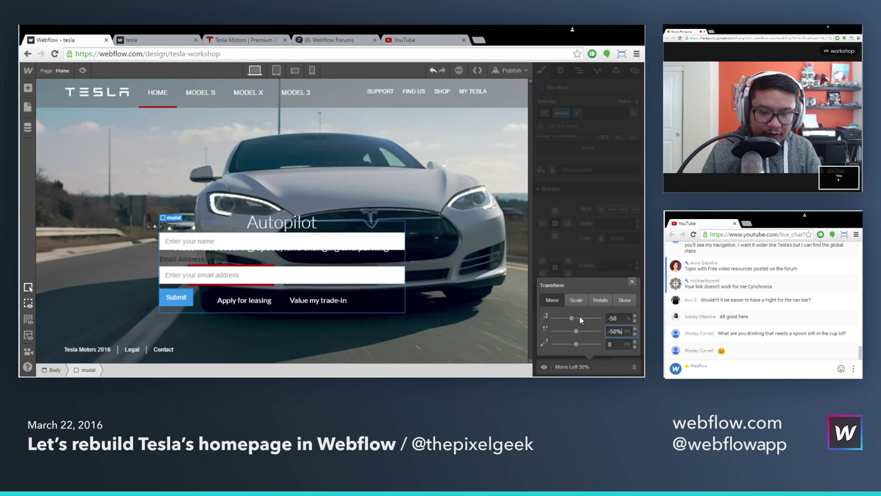
pyautogui.press('Return')
# Give the modal 17 px padding and a dark grey background.
pyautogui.scroll(10, 589, 227)
pyautogui.scroll(1, 601, 204)
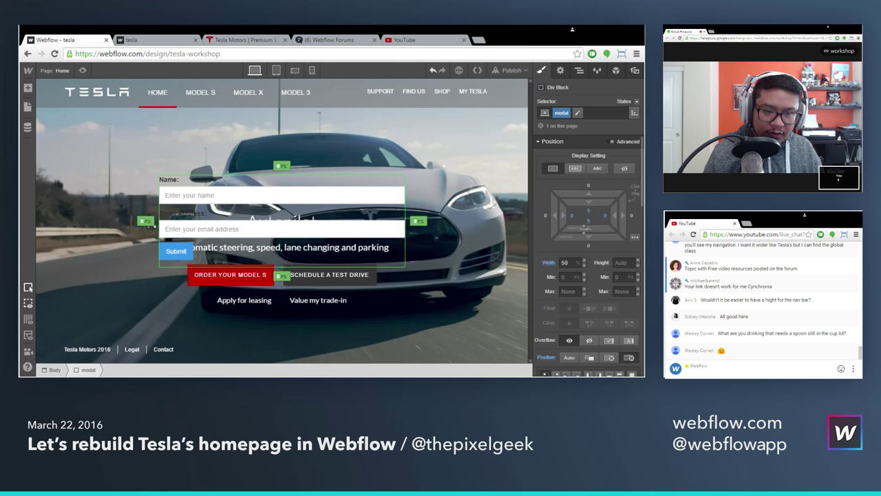
pyautogui.moveTo(583, 232); pyautogui.dragTo(579, 262)
pyautogui.scroll(-3, 598, 253)
pyautogui.scroll(-5, 591, 248)
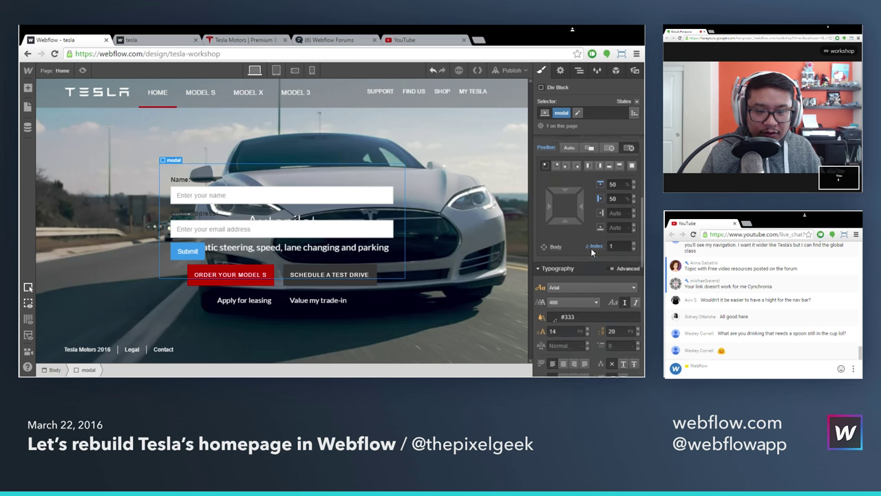
pyautogui.click(551, 310)
pyautogui.moveTo(570, 217); pyautogui.dragTo(530, 230)
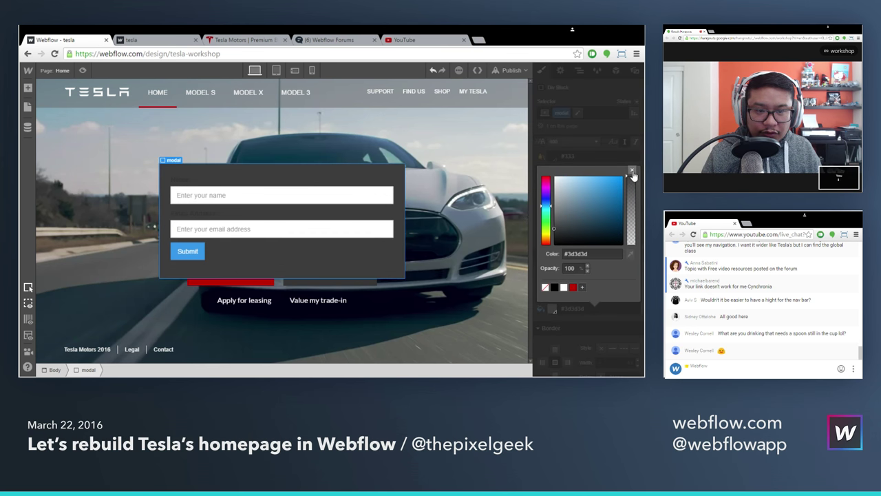
pyautogui.click(632, 169)
# Round the modal's corners to 5 px and set its text color to white.
pyautogui.scroll(5, 597, 260)
pyautogui.scroll(-5, 598, 259)
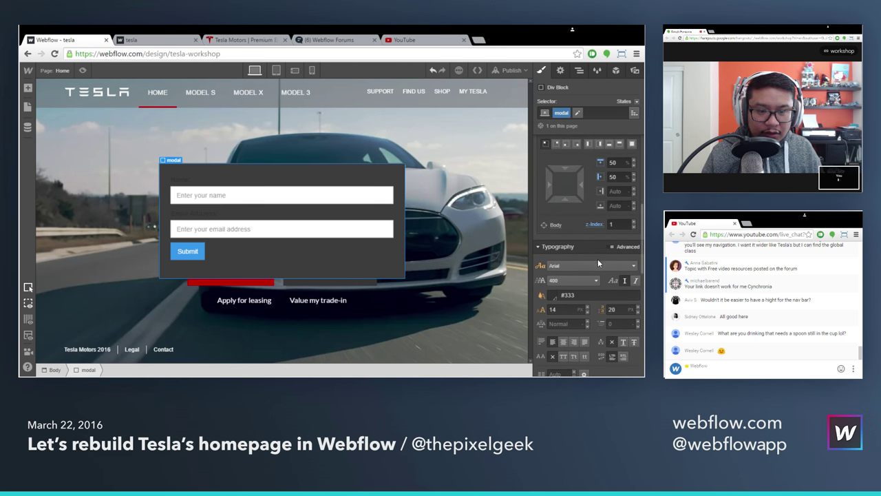
pyautogui.click(607, 357)
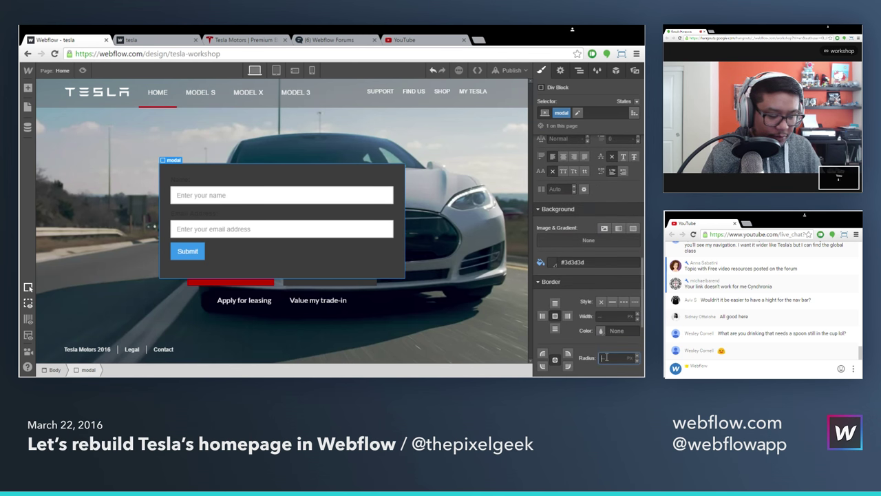
pyautogui.write('5')
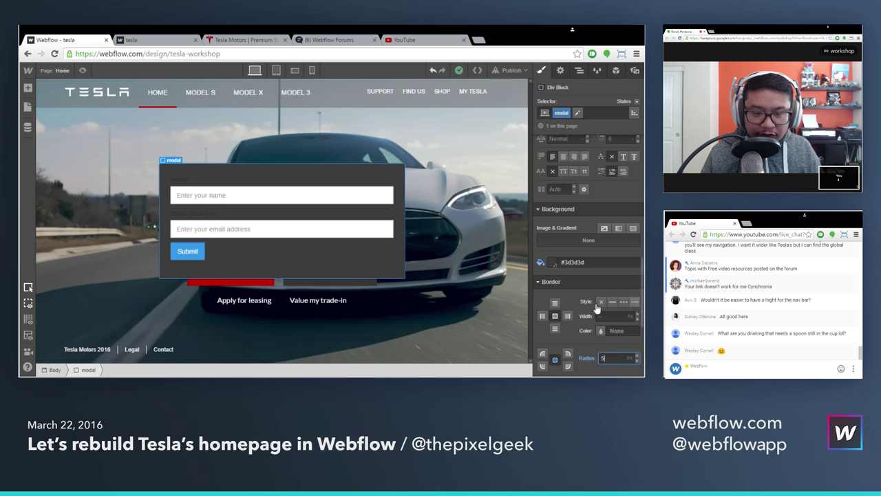
pyautogui.scroll(1, 595, 300)
pyautogui.scroll(3, 595, 300)
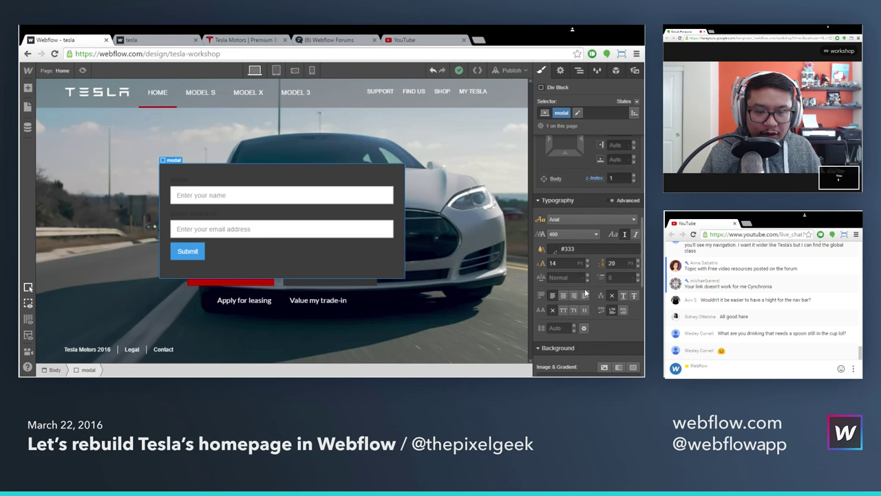
pyautogui.click(583, 250)
pyautogui.write('white')
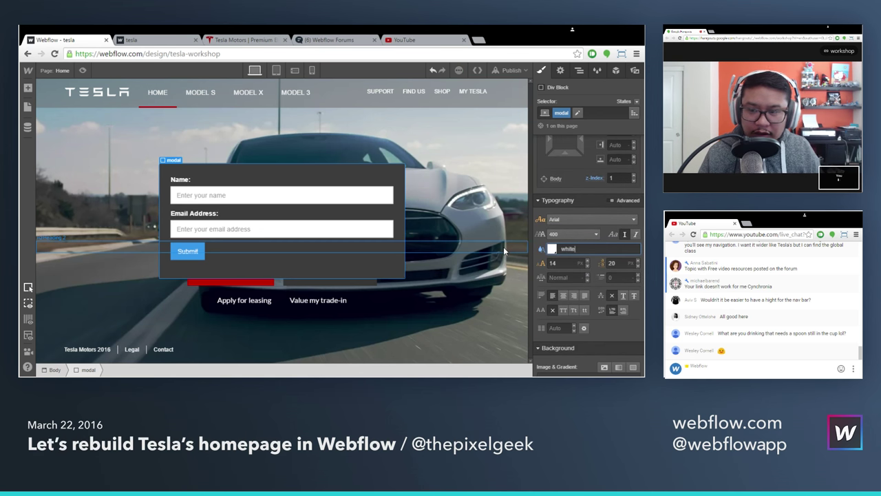
pyautogui.press('Return')
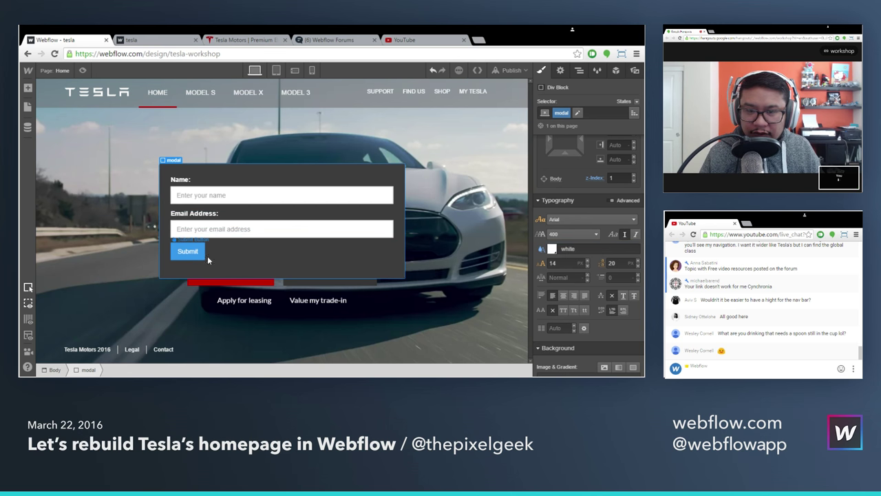
# Apply the order button class to Submit with a 'model button' combo class.
pyautogui.click(570, 113)
pyautogui.write('or')
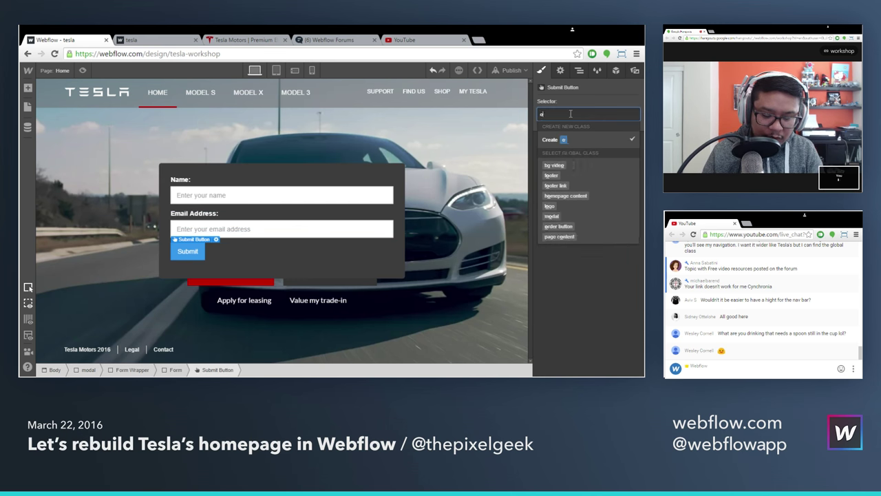
pyautogui.click(558, 166)
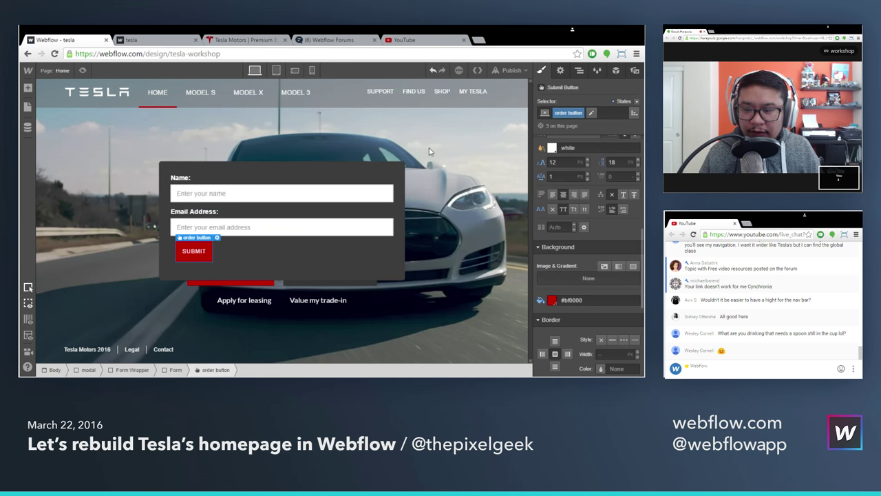
pyautogui.scroll(5, 550, 206)
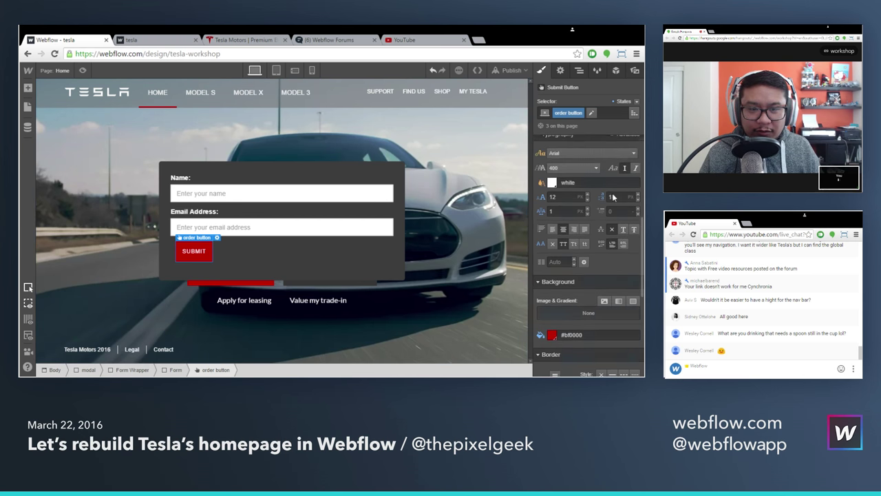
pyautogui.click(593, 114)
pyautogui.write('model button')
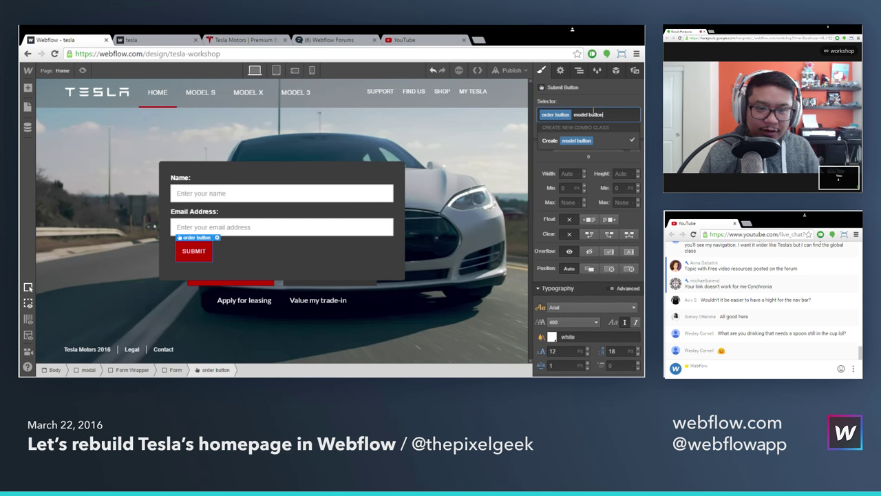
pyautogui.press('Return')
# Set the button's left and right margins to 0.
pyautogui.scroll(3, 589, 209)
pyautogui.click(546, 229)
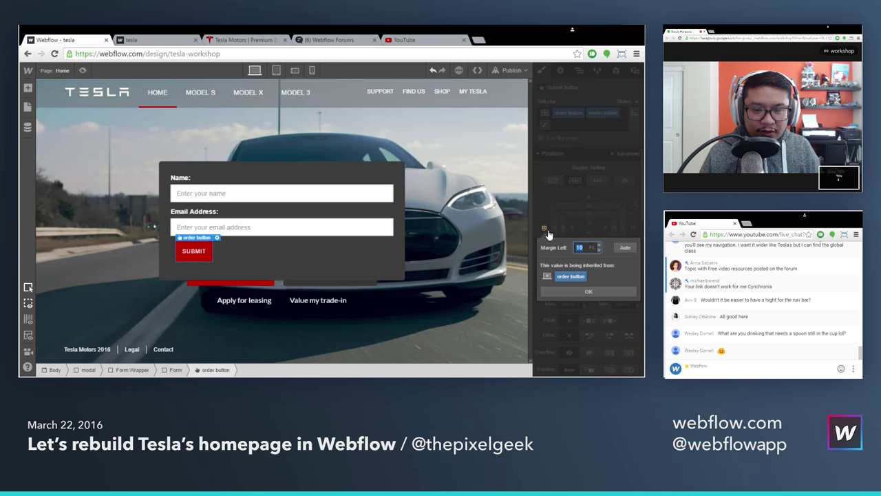
pyautogui.press('Return')
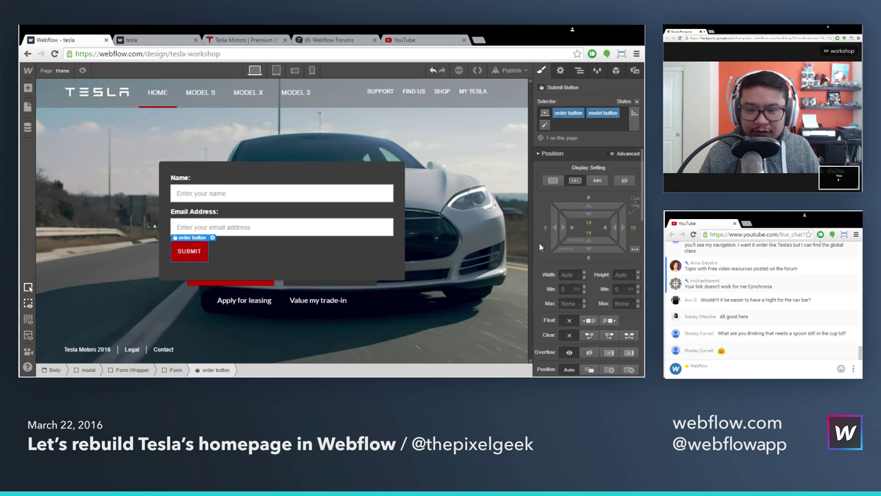
pyautogui.click(633, 227)
pyautogui.write('0')
pyautogui.press('Return')
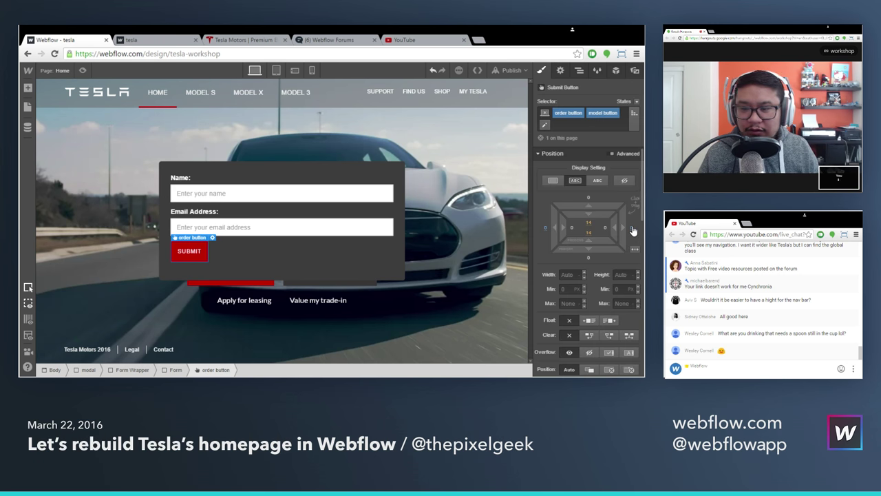
# Change the button label from Submit to 'BUY IT!'.
pyautogui.doubleClick(198, 252)
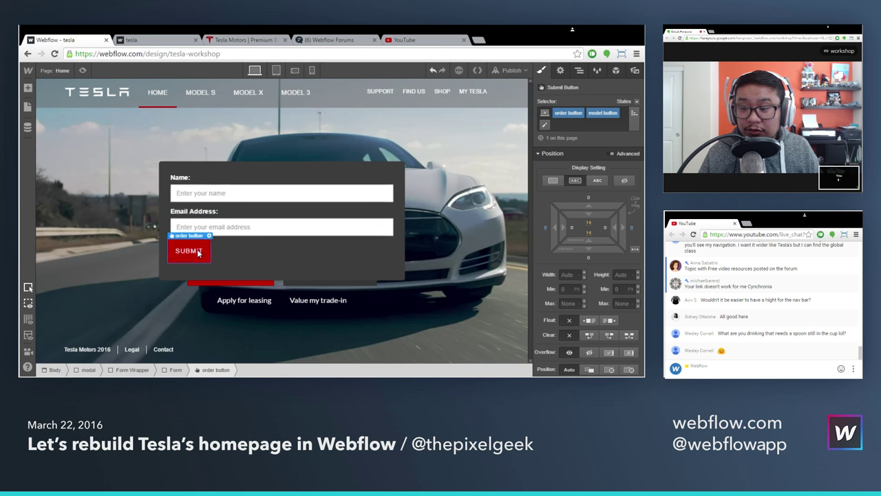
pyautogui.click(231, 290)
pyautogui.doubleClick(231, 289)
pyautogui.write('BUY IT!')
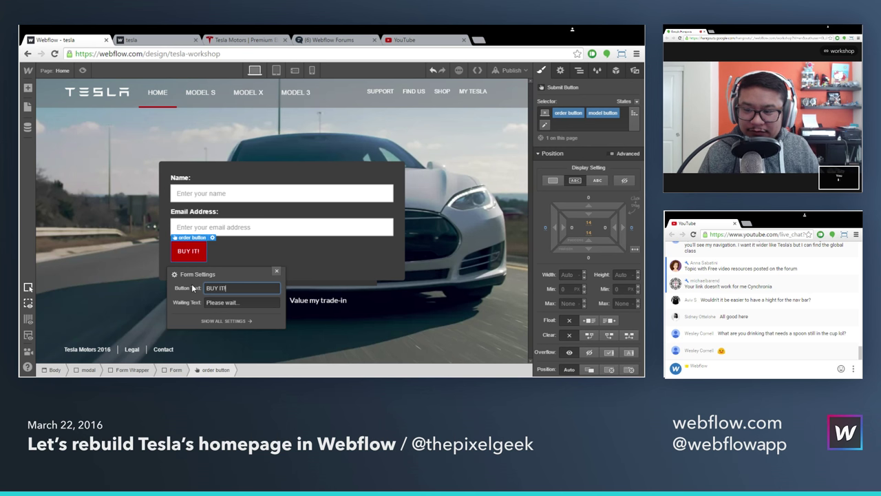
pyautogui.click(276, 271)
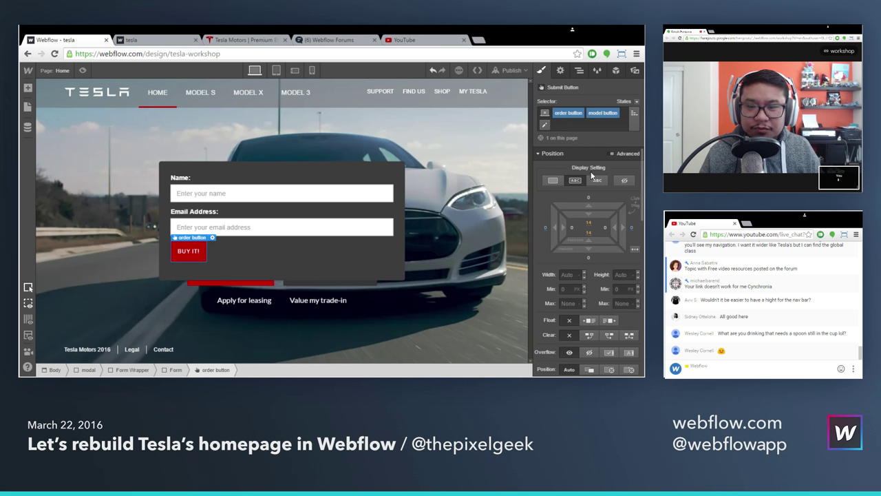
# Add an Outer Glow box shadow to the modal with blur 30.
pyautogui.click(366, 166)
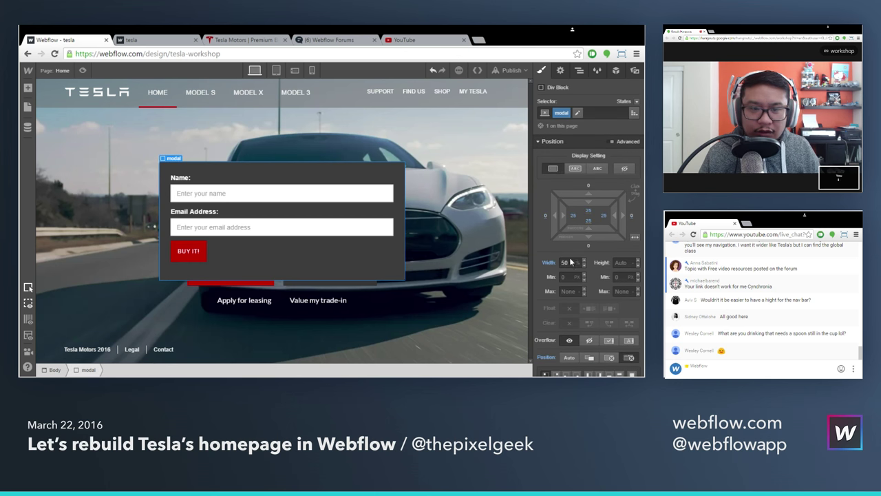
pyautogui.scroll(-10, 595, 279)
pyautogui.scroll(-1, 594, 279)
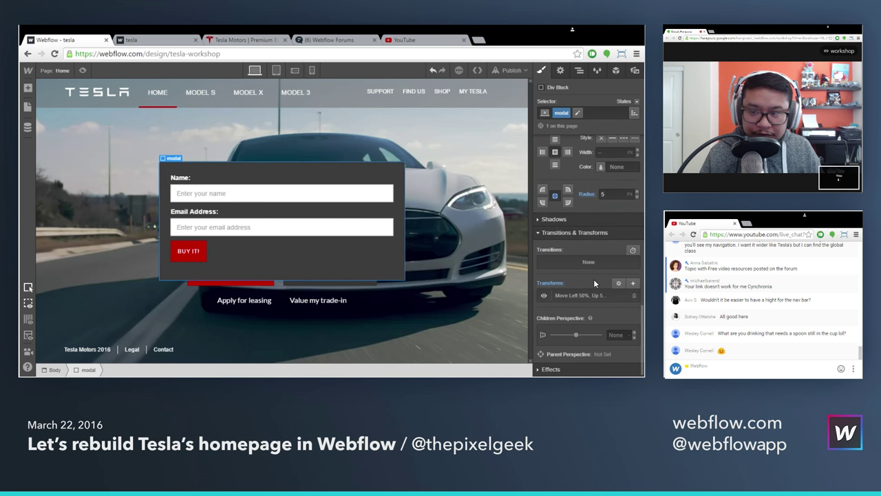
pyautogui.click(551, 370)
pyautogui.click(556, 178)
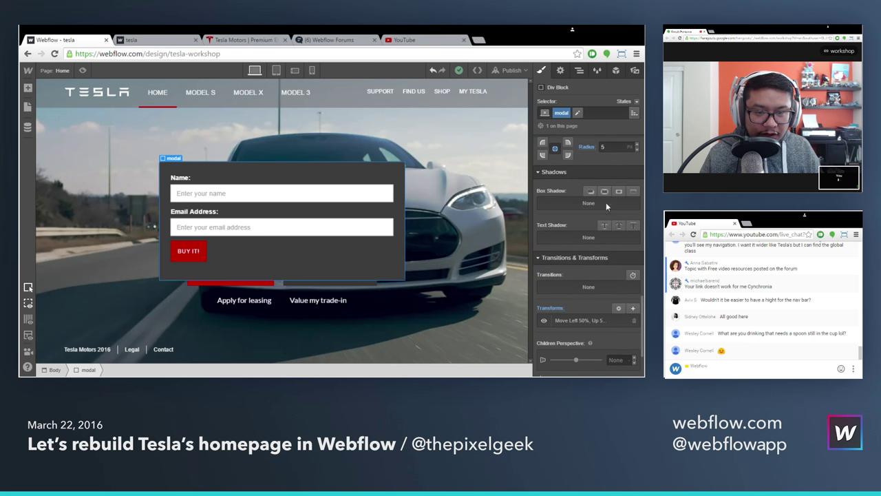
pyautogui.click(606, 191)
pyautogui.click(569, 247)
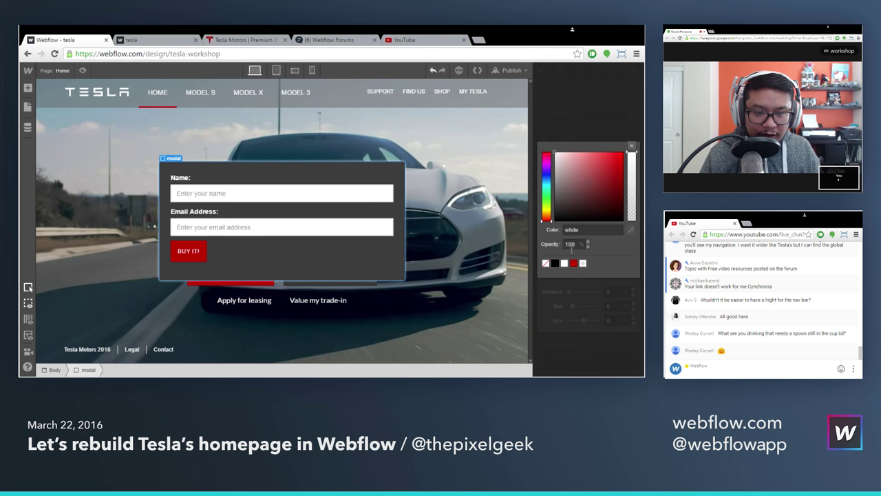
pyautogui.click(632, 146)
pyautogui.moveTo(570, 304); pyautogui.dragTo(574, 301)
pyautogui.write('30')
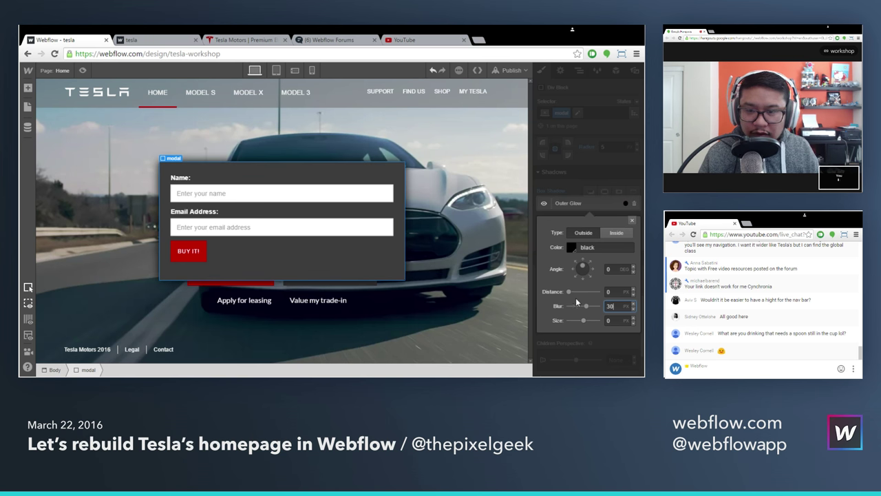
# Make the glow color semi-transparent black at 55% opacity.
pyautogui.click(571, 248)
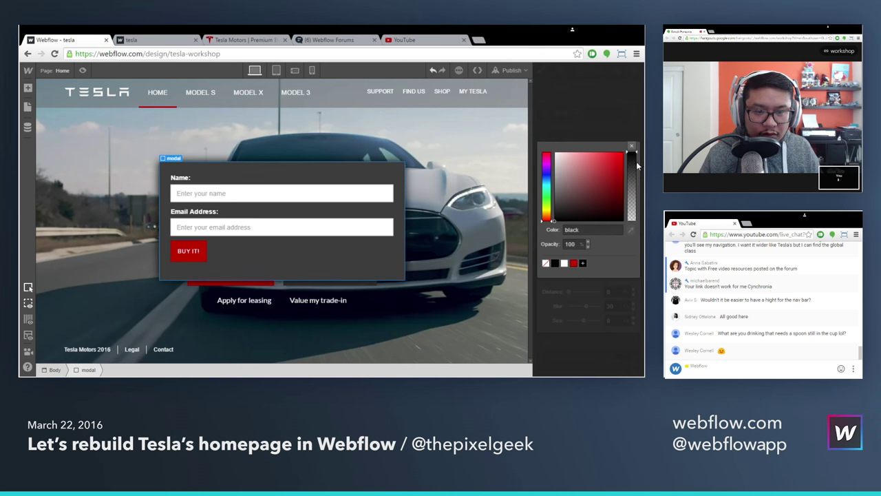
pyautogui.moveTo(629, 183); pyautogui.dragTo(628, 178)
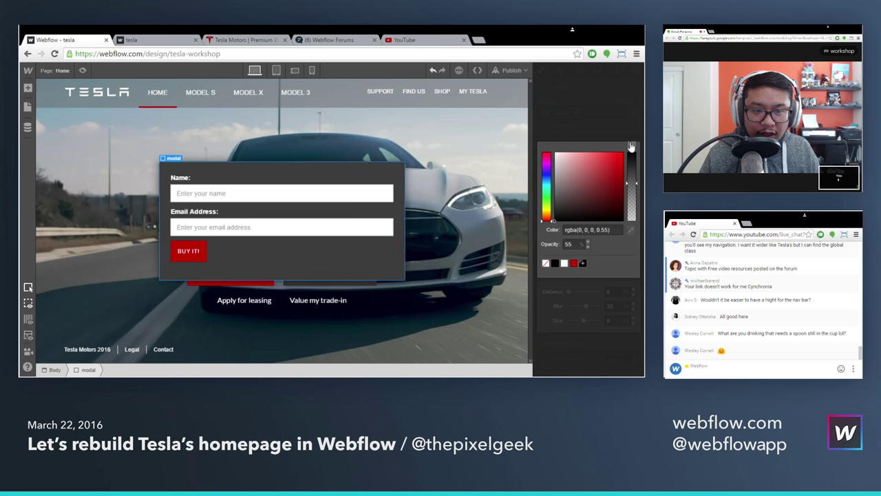
pyautogui.click(632, 145)
pyautogui.click(633, 220)
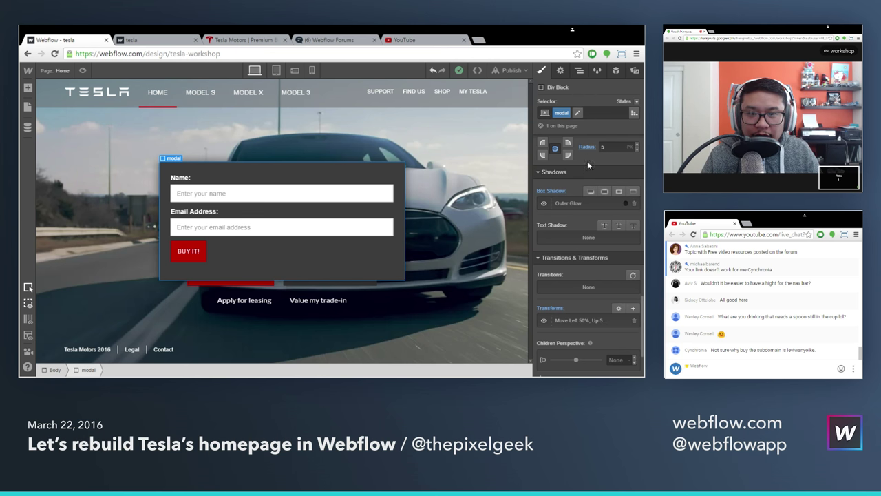
pyautogui.scroll(-2, 595, 355)
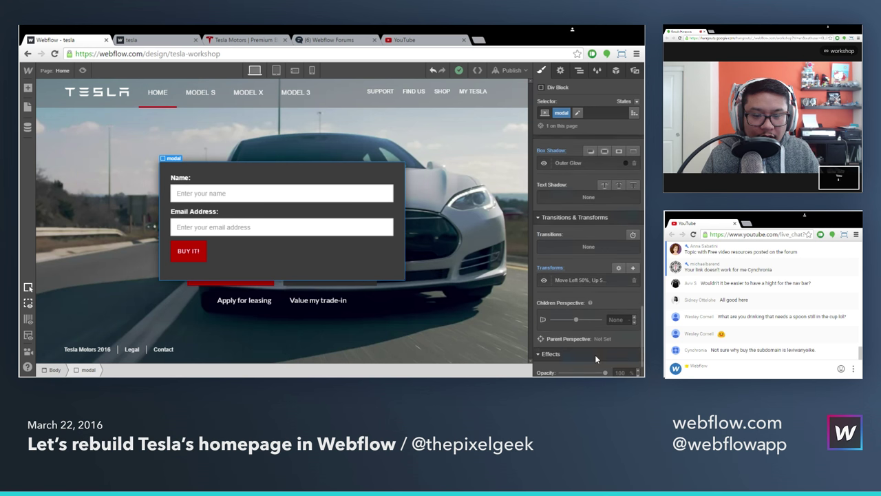
pyautogui.scroll(10, 594, 341)
pyautogui.scroll(-10, 590, 342)
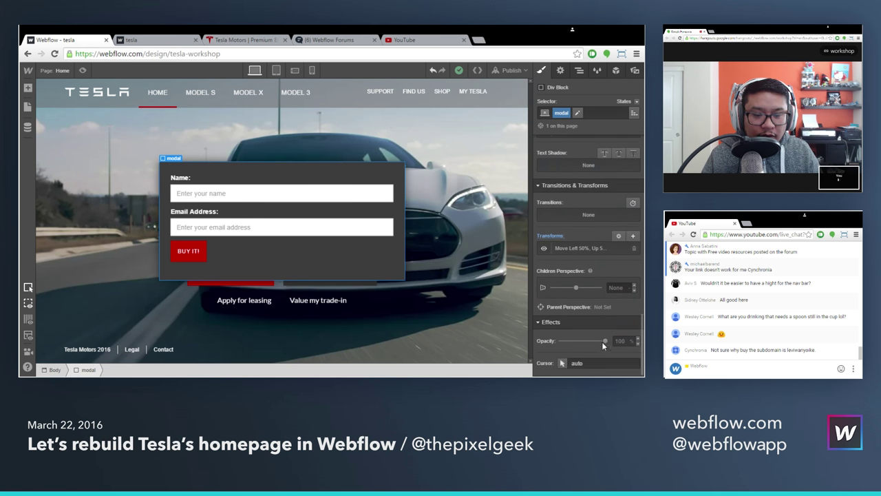
# Hide the modal with opacity 0 and display None, then show the Navigator tree.
pyautogui.moveTo(605, 340); pyautogui.dragTo(532, 347)
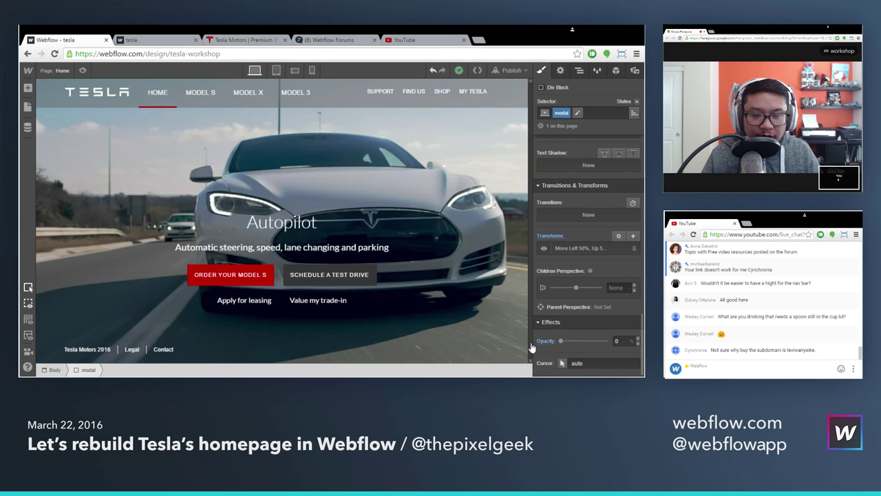
pyautogui.scroll(8, 572, 313)
pyautogui.scroll(3, 571, 316)
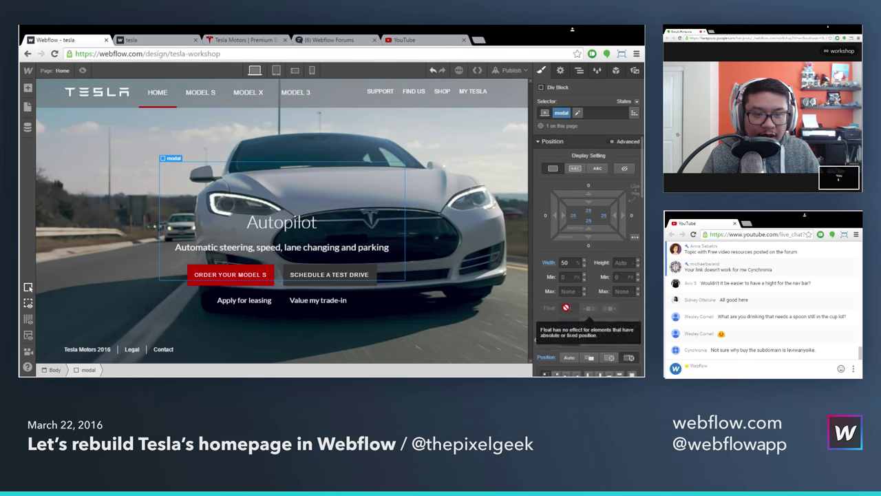
pyautogui.click(624, 170)
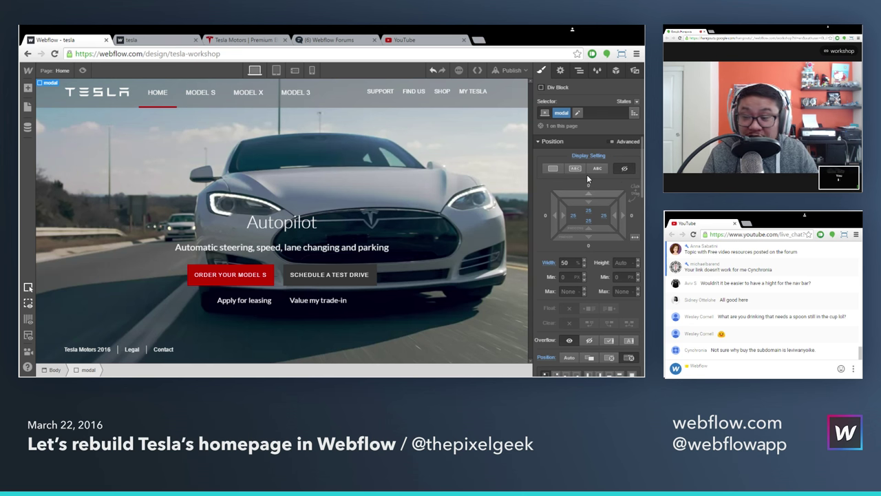
pyautogui.click(580, 71)
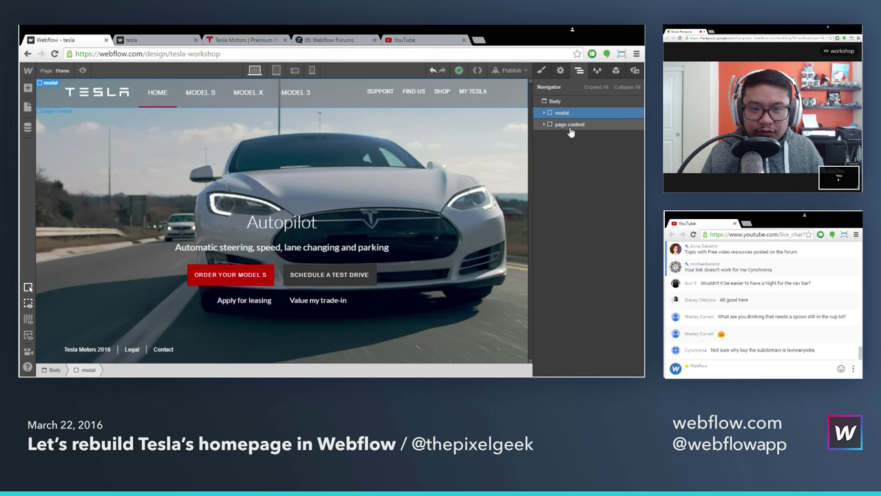
# Create a new interaction named 'clicky' on the ORDER YOUR MODEL S button.
pyautogui.click(570, 124)
pyautogui.click(261, 274)
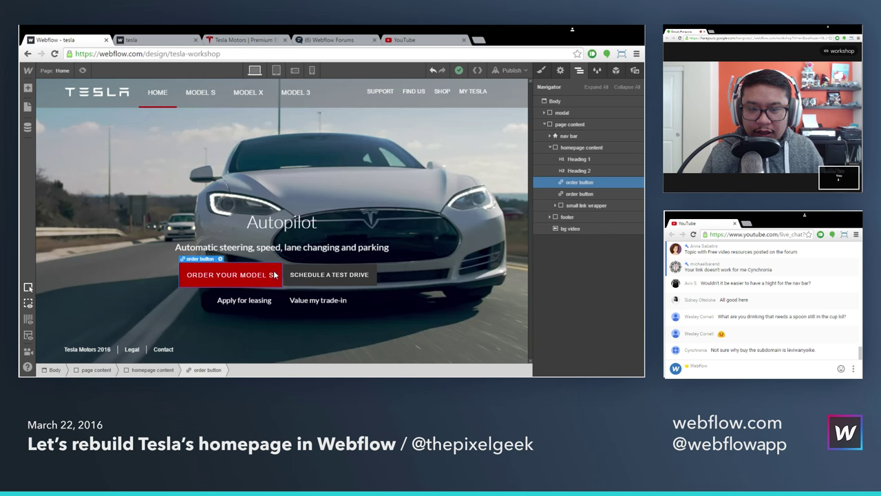
pyautogui.click(615, 70)
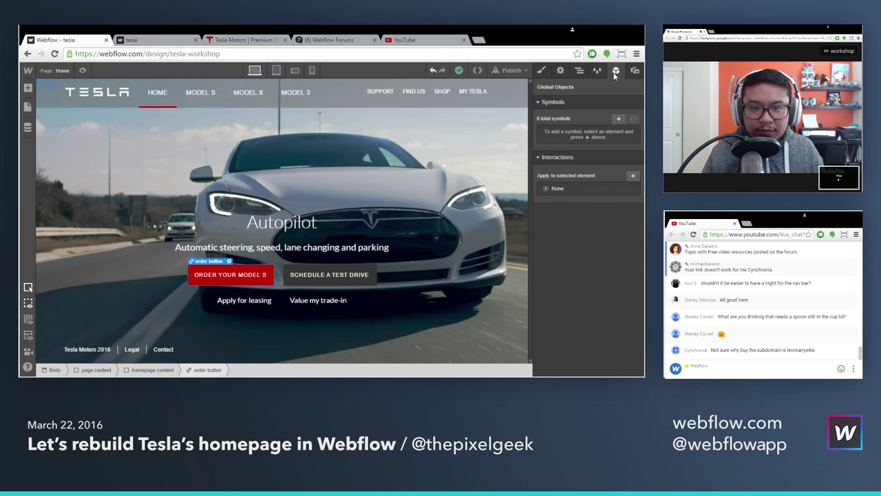
pyautogui.click(632, 178)
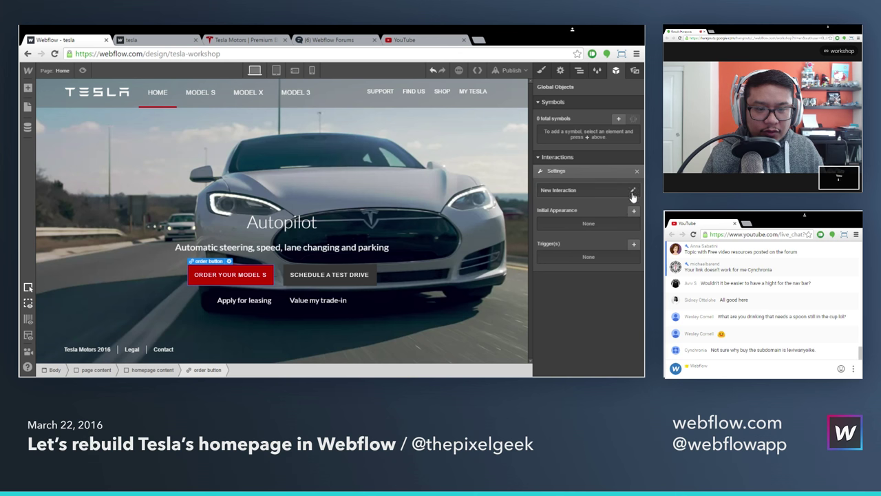
pyautogui.click(632, 195)
pyautogui.write('clicky')
pyautogui.press('Return')
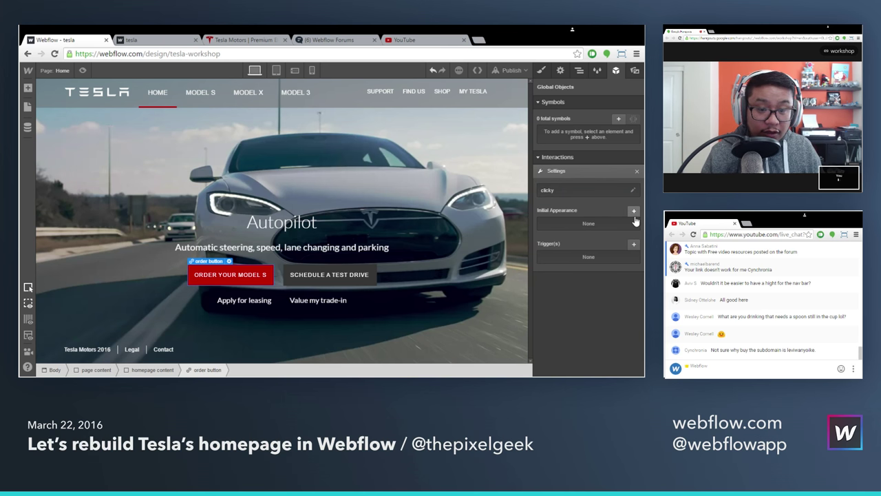
# Add a Click trigger affecting page content and start a First Click step.
pyautogui.click(633, 244)
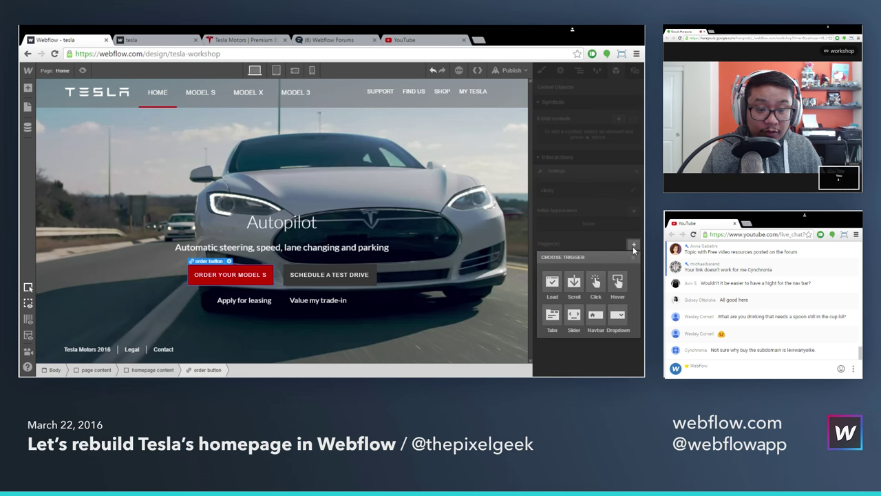
pyautogui.click(596, 283)
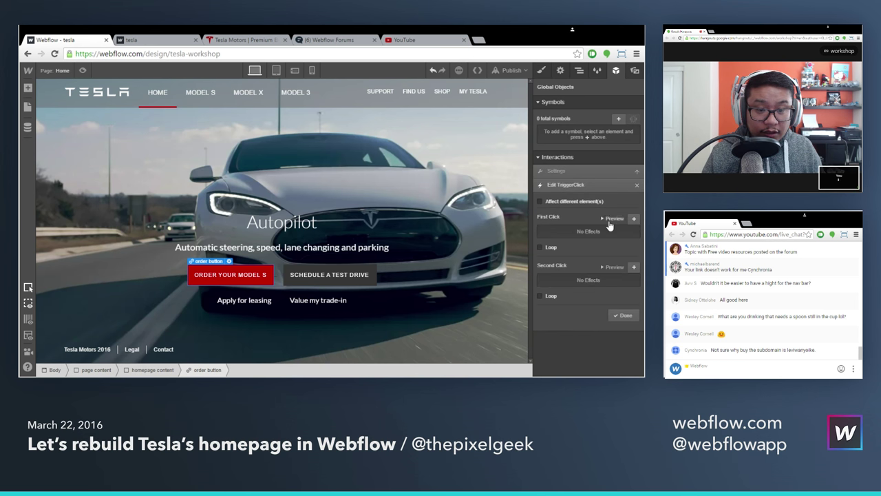
pyautogui.click(586, 202)
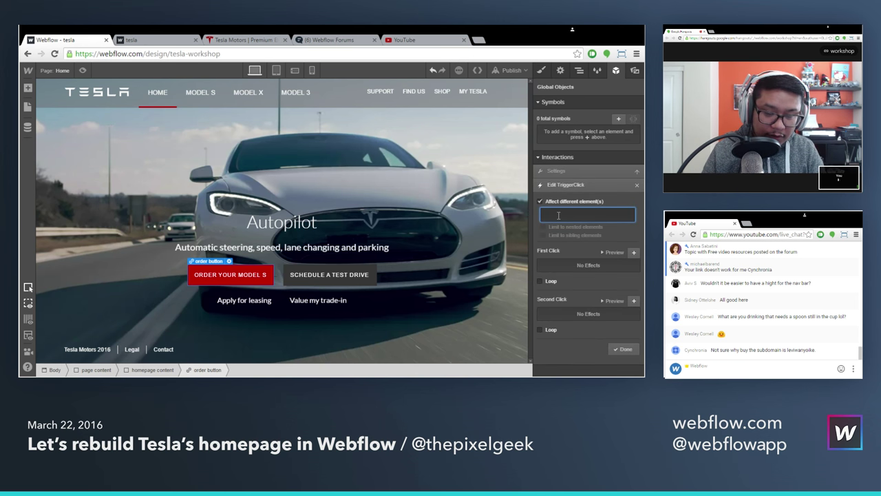
pyautogui.write('page')
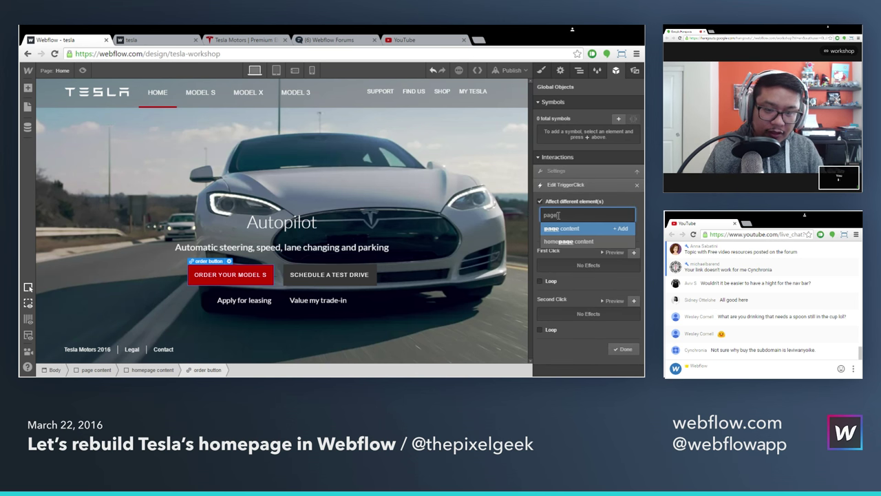
pyautogui.press('Return')
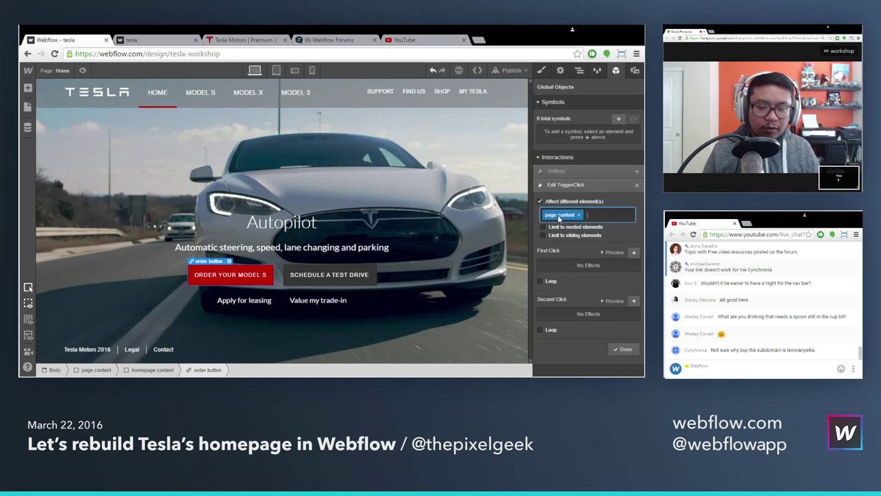
pyautogui.click(633, 253)
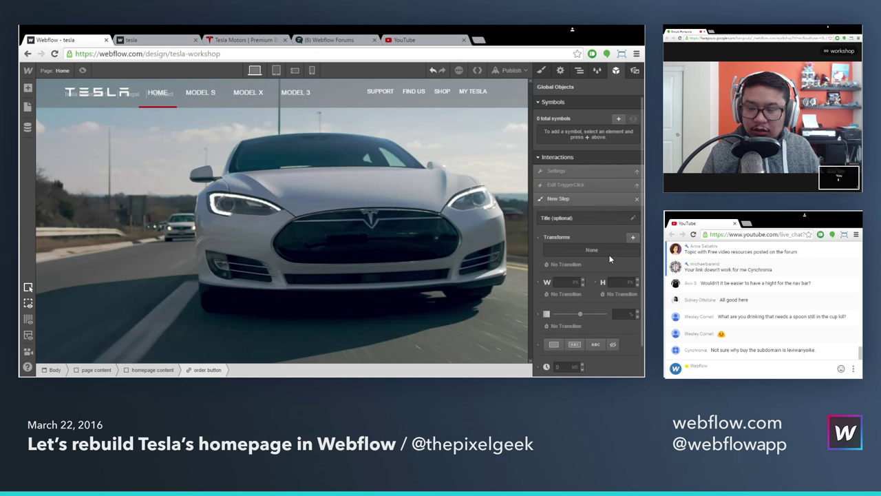
# Give the first-click step a uniform Scale transform of 0.75.
pyautogui.scroll(-1, 609, 259)
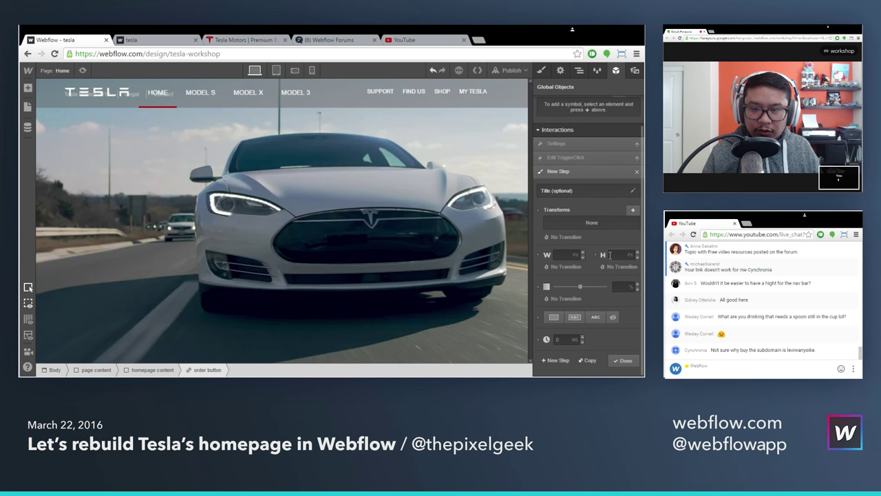
pyautogui.click(633, 212)
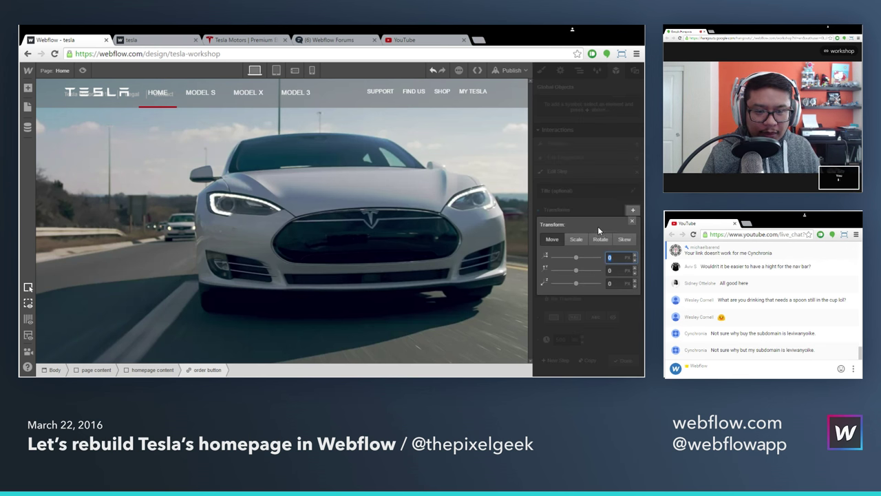
pyautogui.click(597, 211)
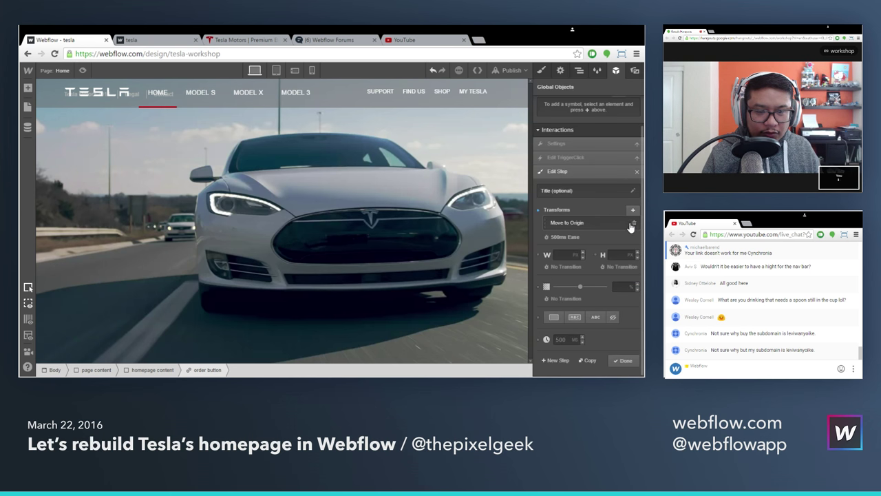
pyautogui.click(633, 209)
pyautogui.click(624, 222)
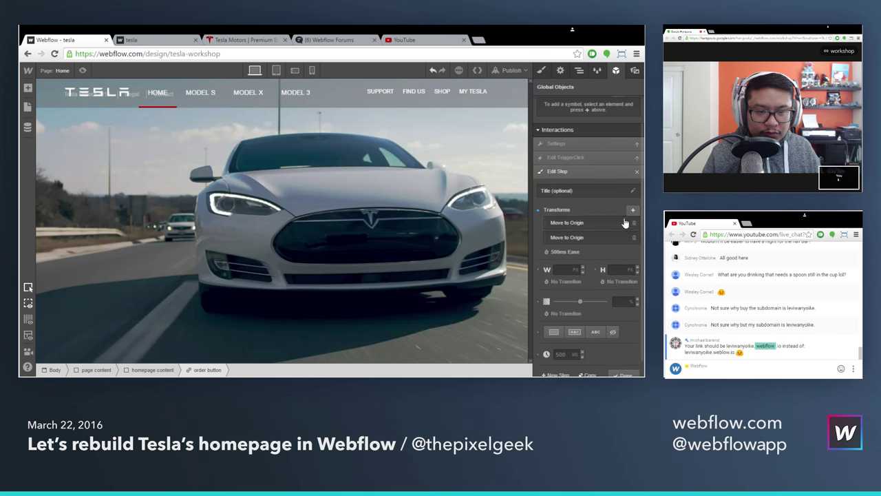
pyautogui.click(634, 223)
pyautogui.click(633, 209)
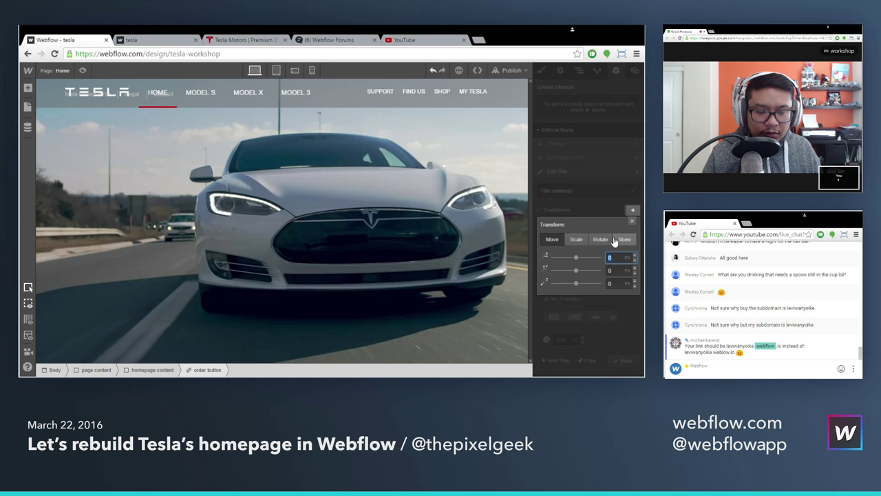
pyautogui.click(577, 239)
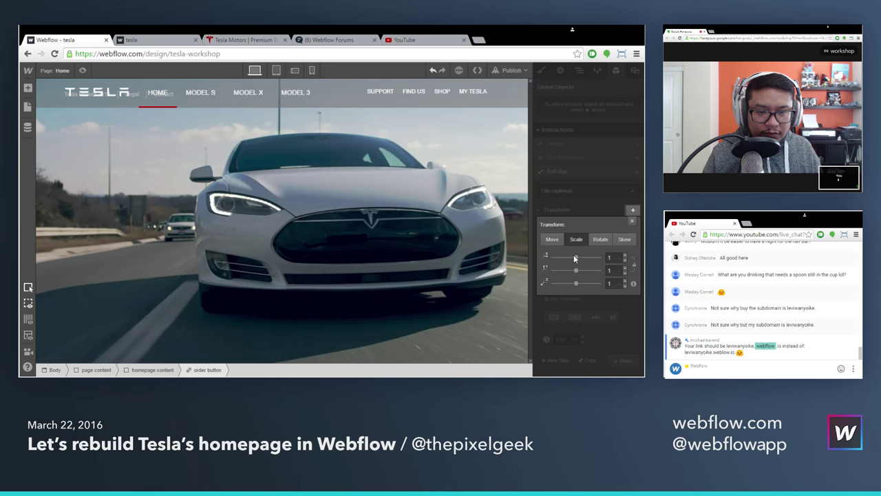
pyautogui.moveTo(576, 256); pyautogui.dragTo(565, 261)
pyautogui.click(635, 267)
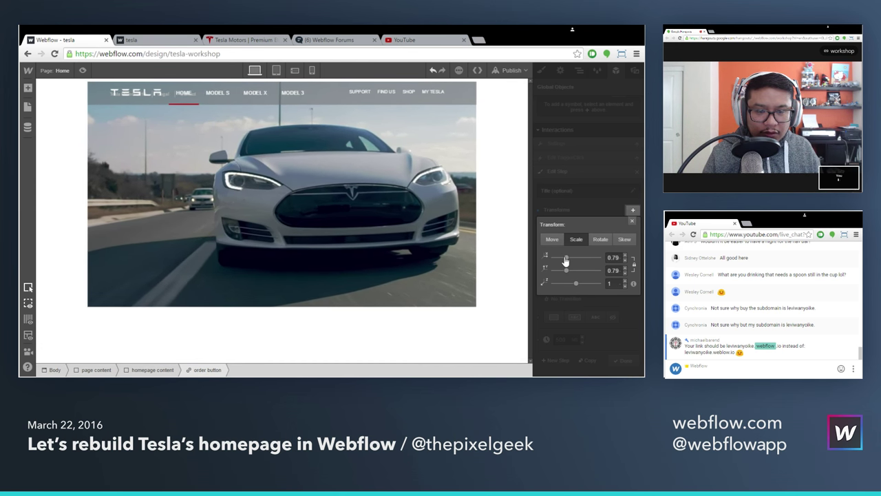
pyautogui.doubleClick(610, 258)
pyautogui.write('0.75')
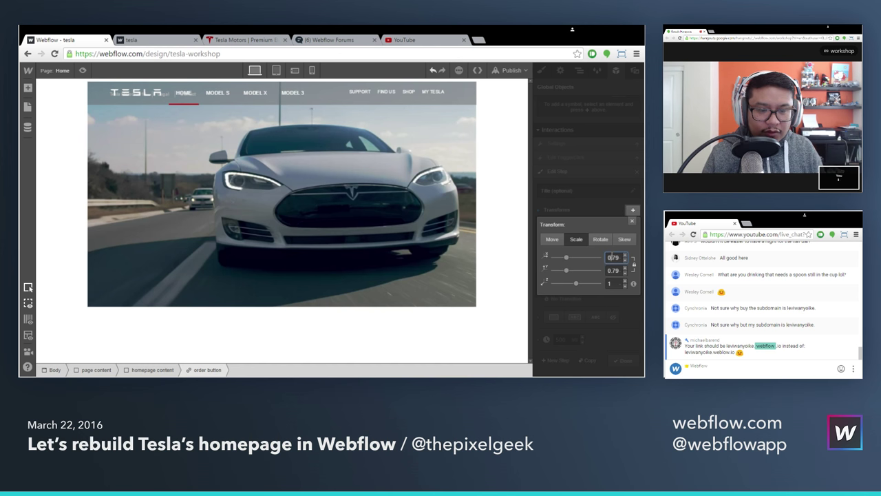
pyautogui.click(633, 221)
pyautogui.click(609, 257)
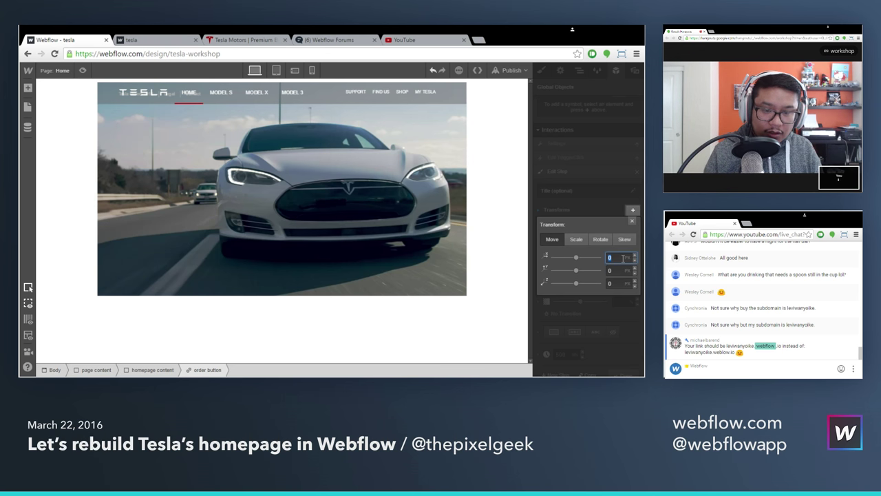
pyautogui.click(632, 221)
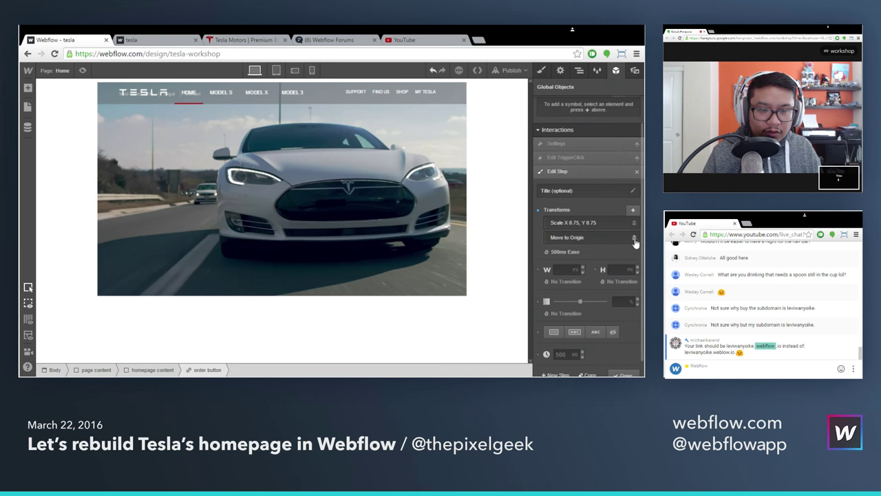
# Set the first-click opacity to 20% and preview the shrink and fade.
pyautogui.click(625, 286)
pyautogui.write('20')
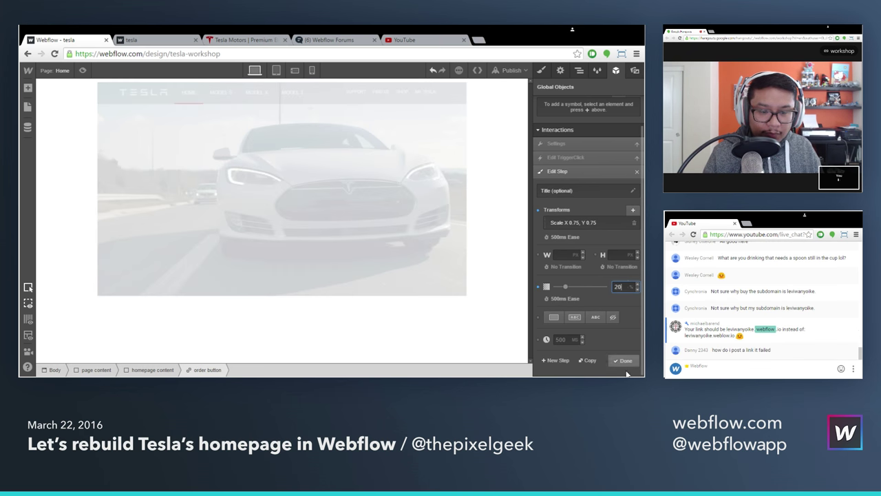
pyautogui.click(626, 366)
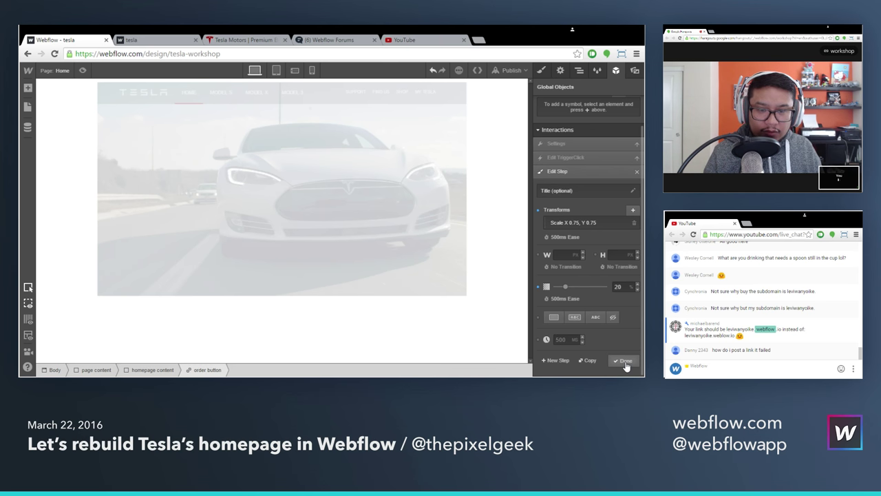
pyautogui.click(626, 366)
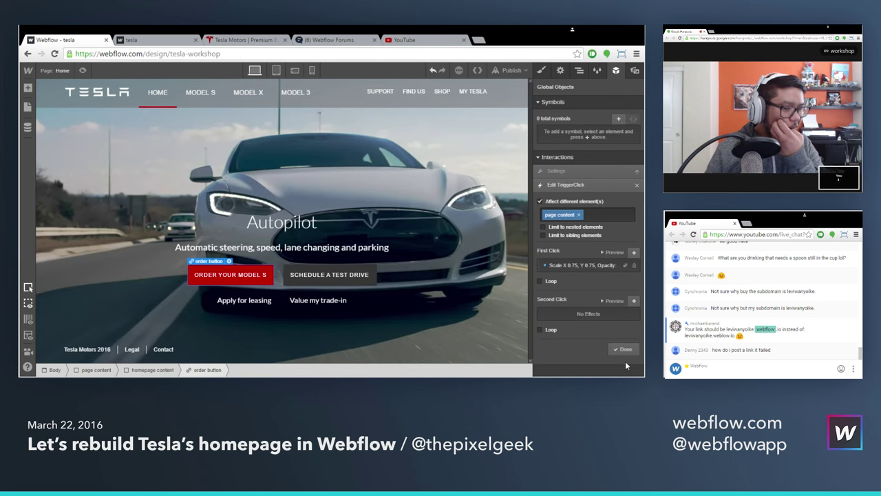
pyautogui.click(624, 349)
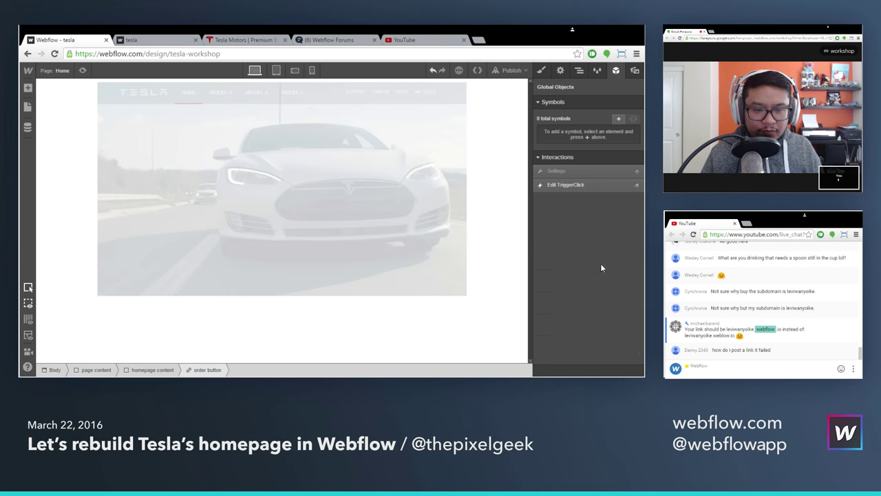
# Try a skew transform on the first-click step, remove it, and finish the step.
pyautogui.click(593, 246)
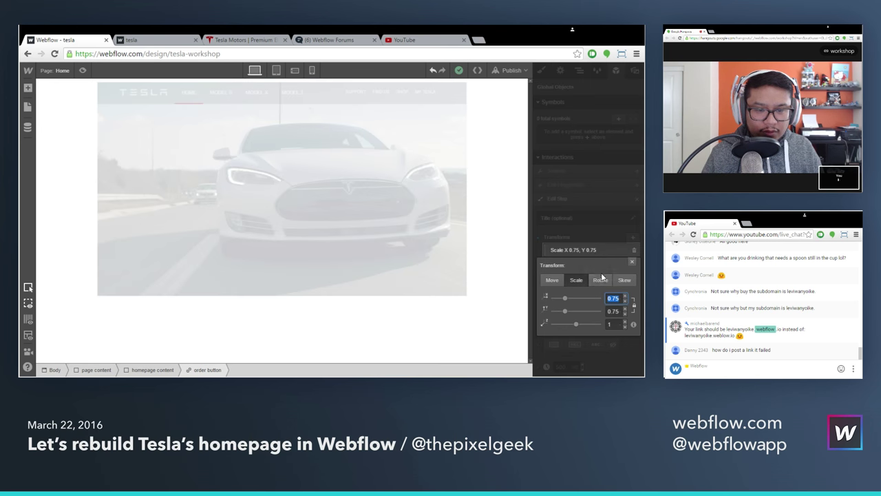
pyautogui.click(632, 262)
pyautogui.click(633, 237)
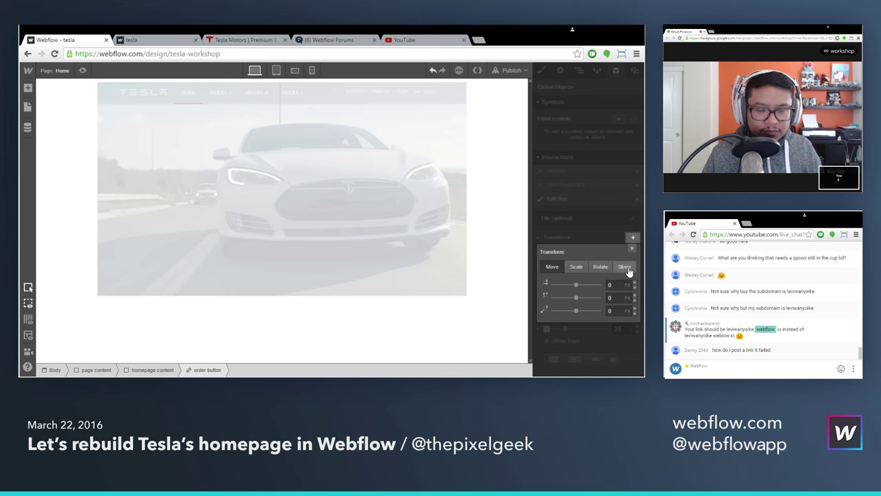
pyautogui.click(624, 268)
pyautogui.click(632, 248)
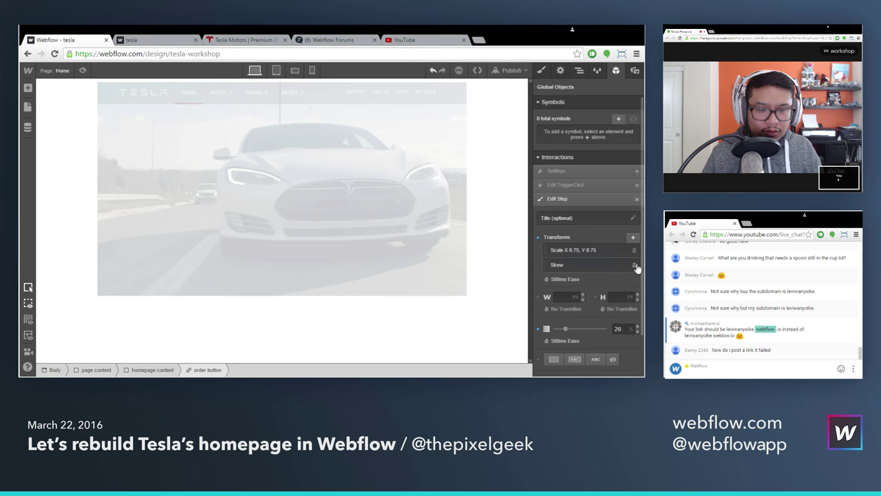
pyautogui.click(634, 265)
pyautogui.scroll(-1, 622, 330)
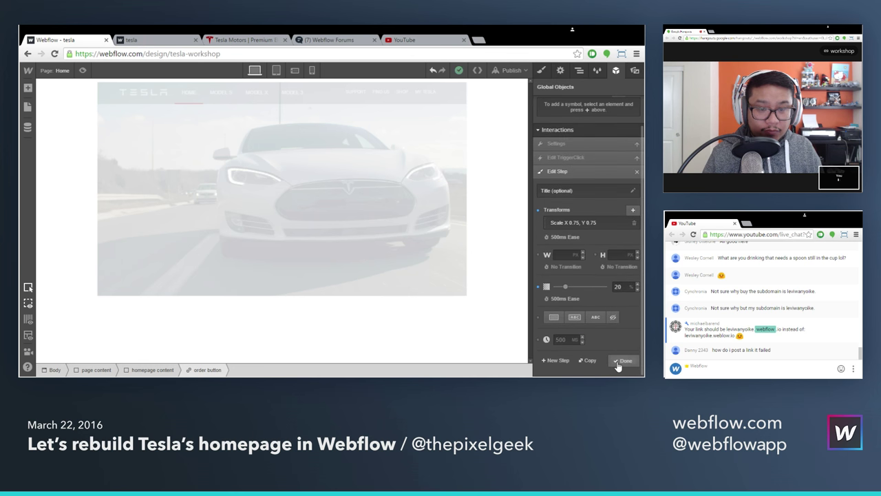
pyautogui.click(619, 360)
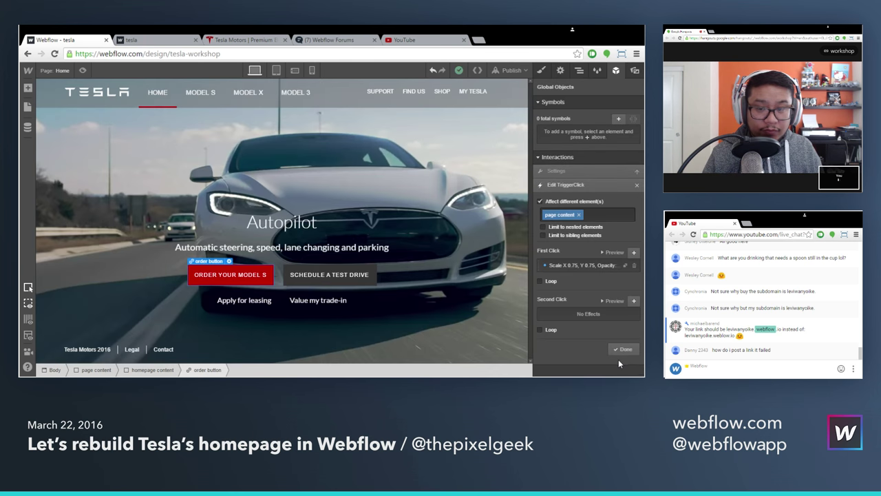
# Add a second-click step with a Scale transform and opacity 100%.
pyautogui.click(634, 300)
pyautogui.click(633, 237)
pyautogui.click(577, 267)
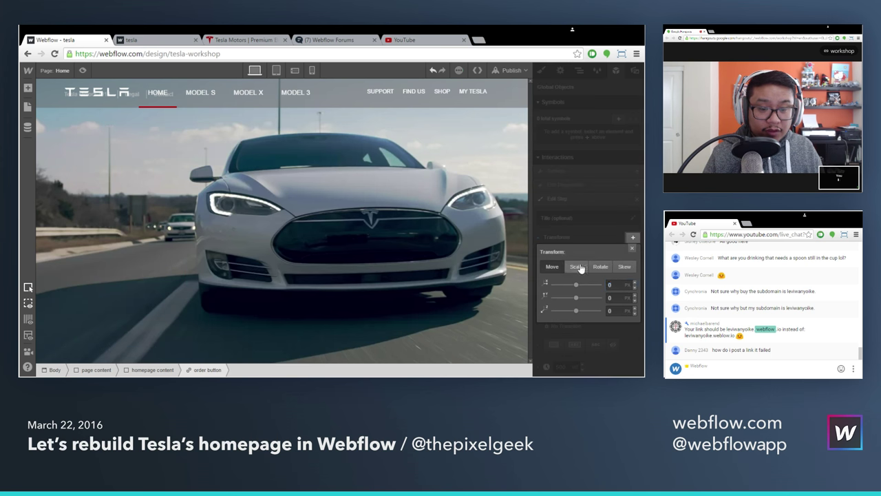
pyautogui.click(612, 285)
pyautogui.press('Return')
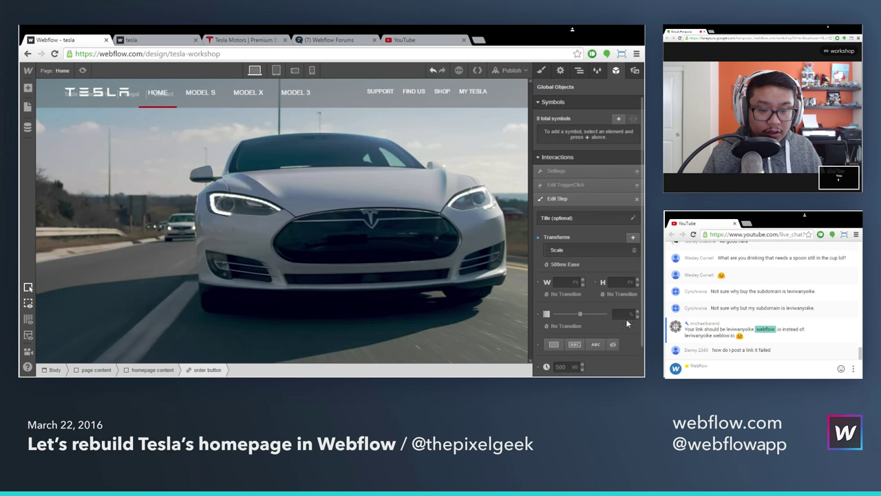
pyautogui.click(620, 314)
pyautogui.write('100')
pyautogui.scroll(-1, 607, 318)
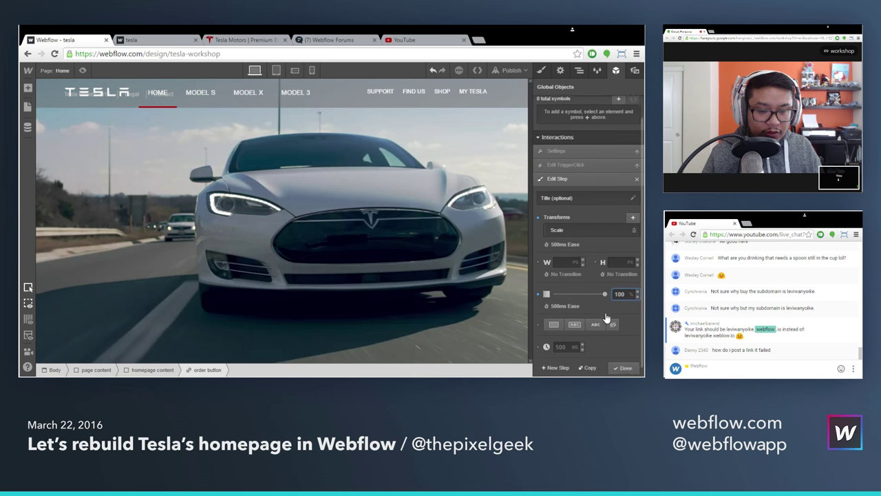
pyautogui.click(622, 368)
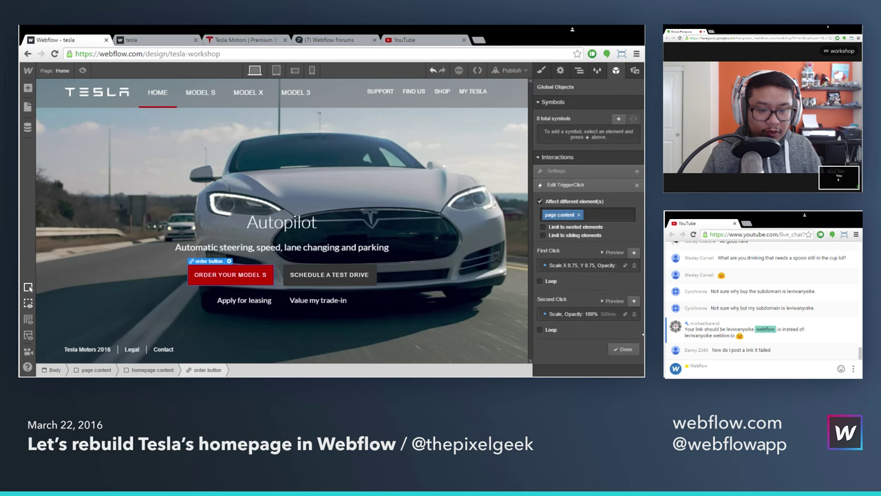
# Preview the first-click shrink and the second-click restore, then close the trigger editor.
pyautogui.click(615, 253)
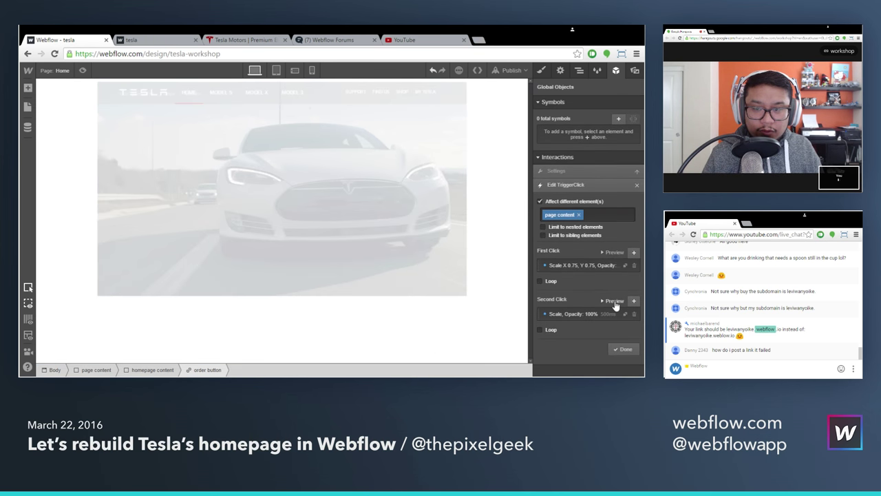
pyautogui.click(615, 302)
pyautogui.click(623, 349)
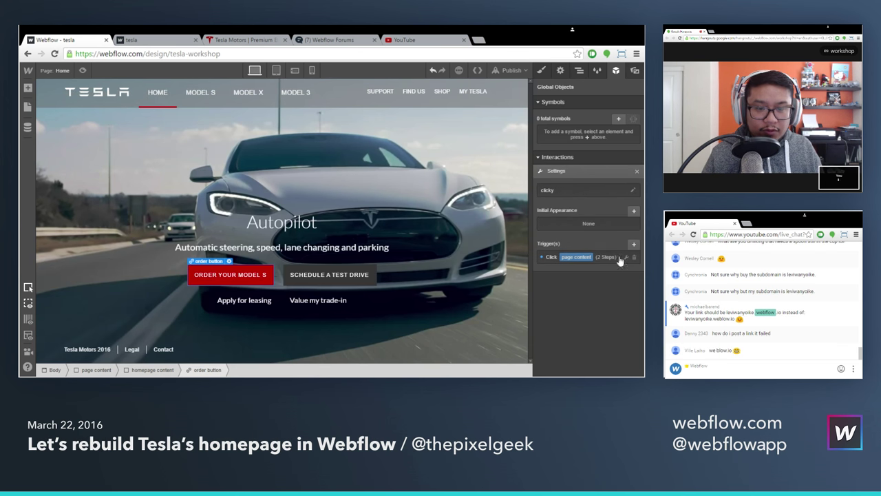
# Select the page content element and show its style settings.
pyautogui.click(581, 71)
pyautogui.click(570, 124)
pyautogui.press('s')
pyautogui.scroll(-10, 593, 294)
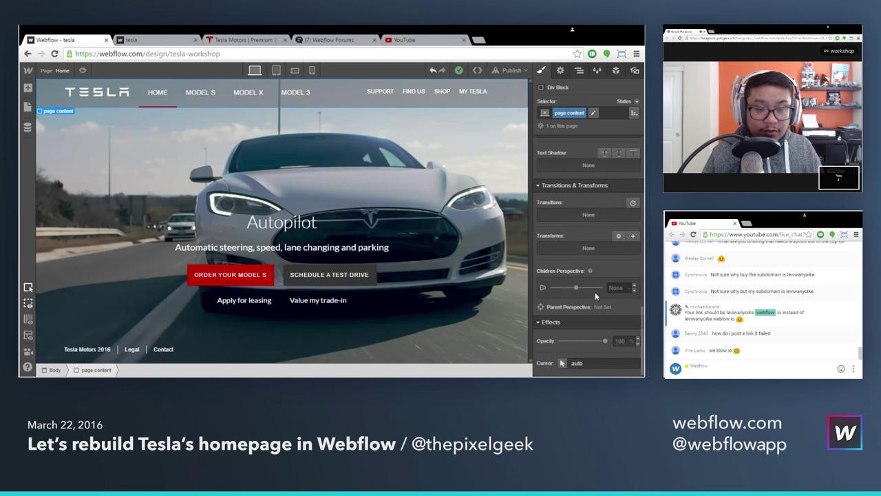
# Set the page content's transform origin to bottom centre.
pyautogui.click(619, 236)
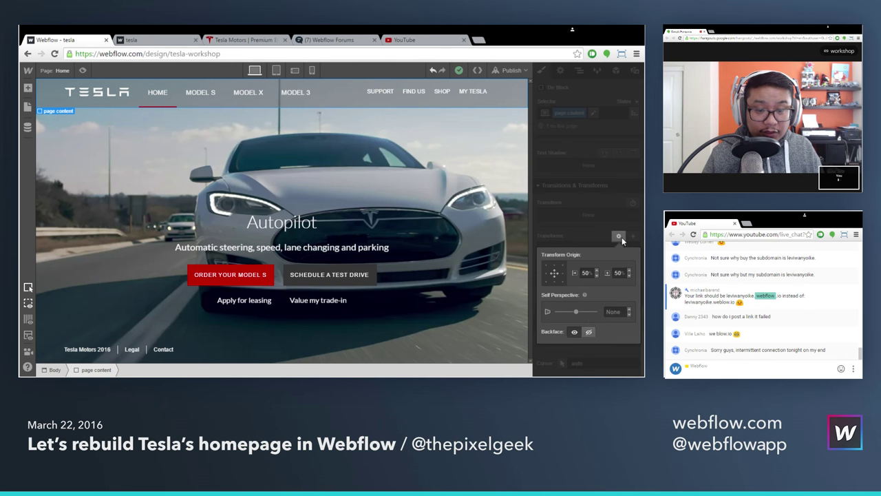
pyautogui.click(554, 280)
pyautogui.moveTo(575, 313); pyautogui.dragTo(548, 312)
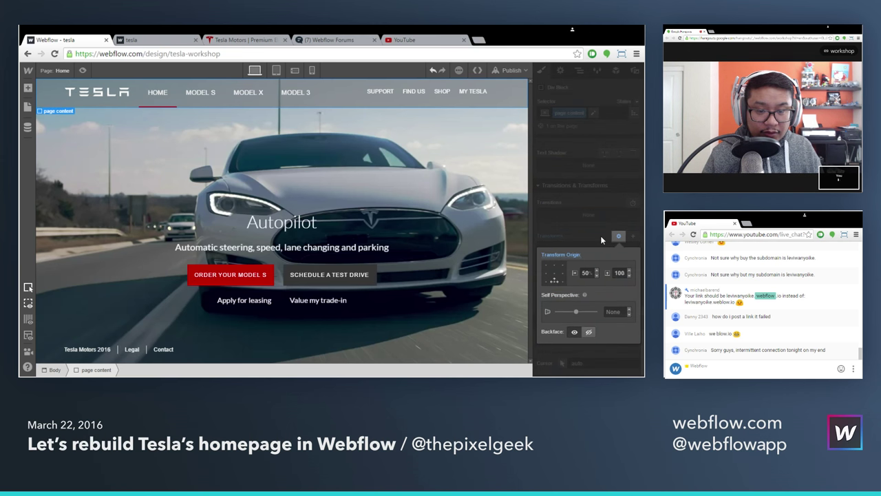
pyautogui.click(595, 234)
# Try an X-axis rotation on page content, then remove it.
pyautogui.click(633, 236)
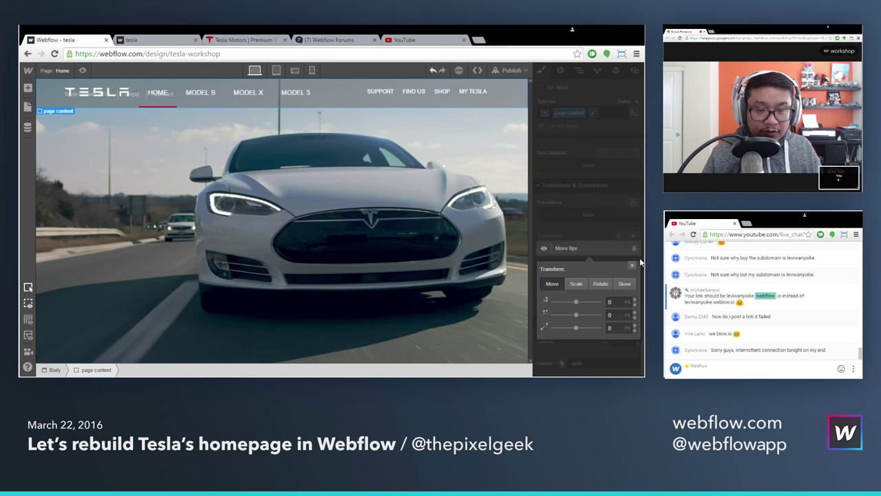
pyautogui.click(600, 284)
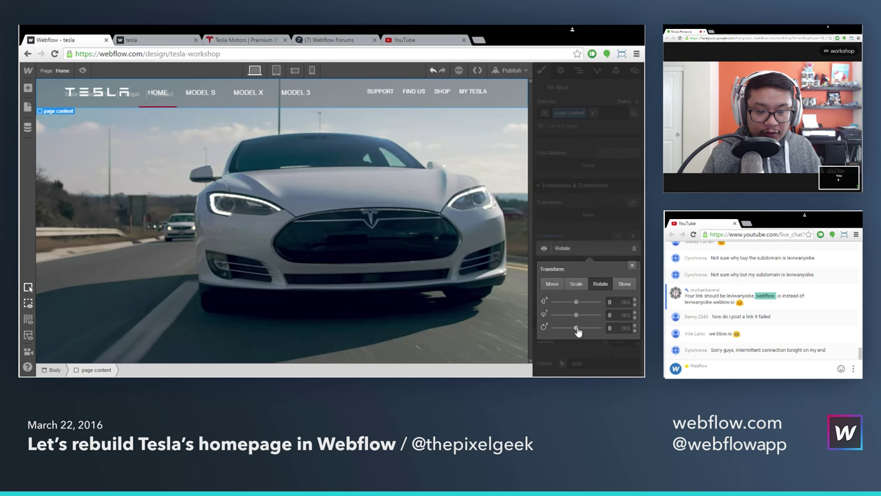
pyautogui.moveTo(576, 301); pyautogui.dragTo(585, 304)
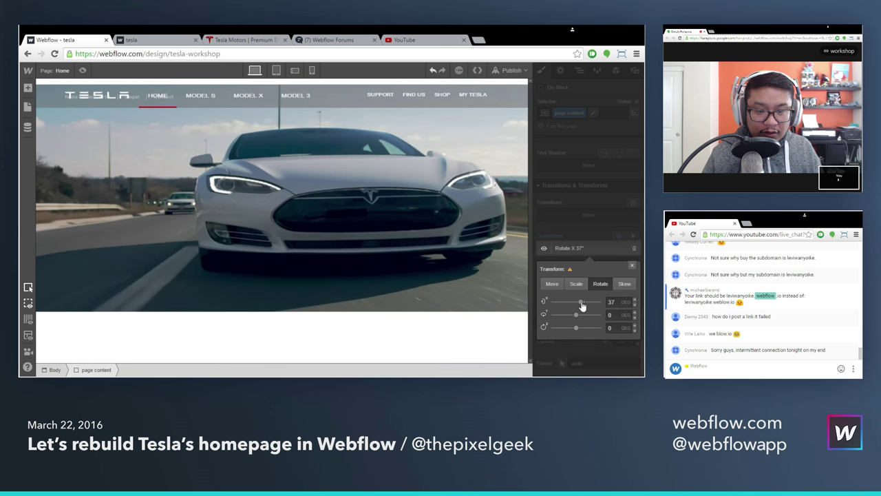
pyautogui.click(632, 268)
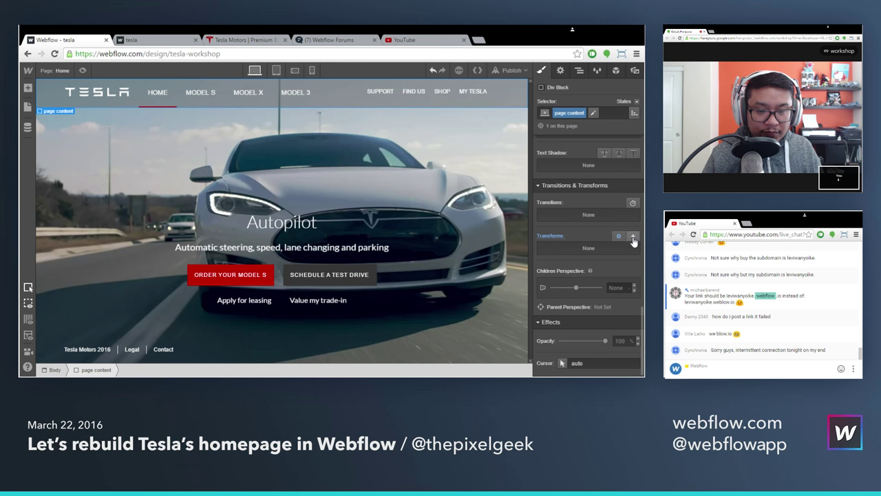
# Try a horizontal skew and self perspective, reset perspective to none, and delete the skew.
pyautogui.click(633, 236)
pyautogui.click(625, 284)
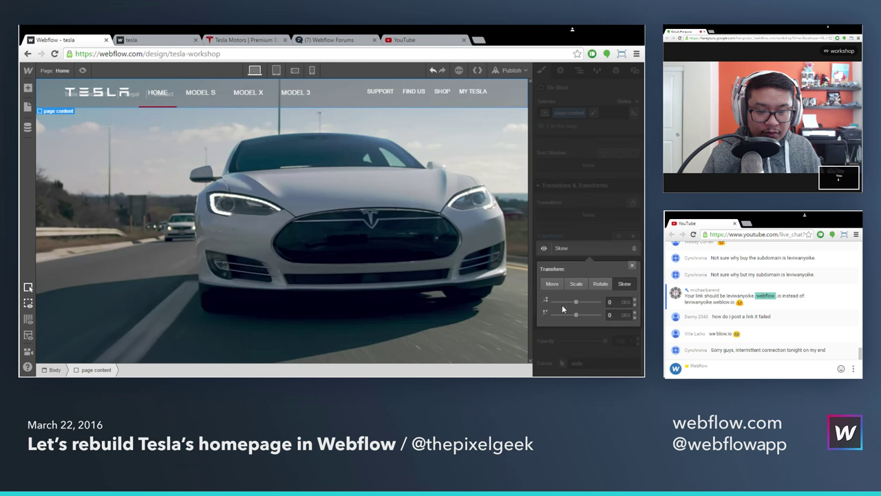
pyautogui.moveTo(577, 306); pyautogui.dragTo(579, 316)
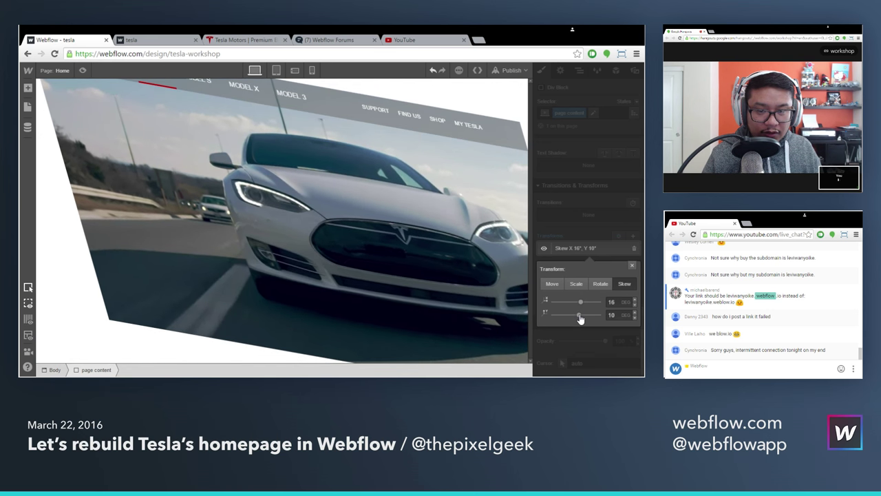
pyautogui.click(631, 265)
pyautogui.click(618, 236)
pyautogui.moveTo(575, 311); pyautogui.dragTo(581, 311)
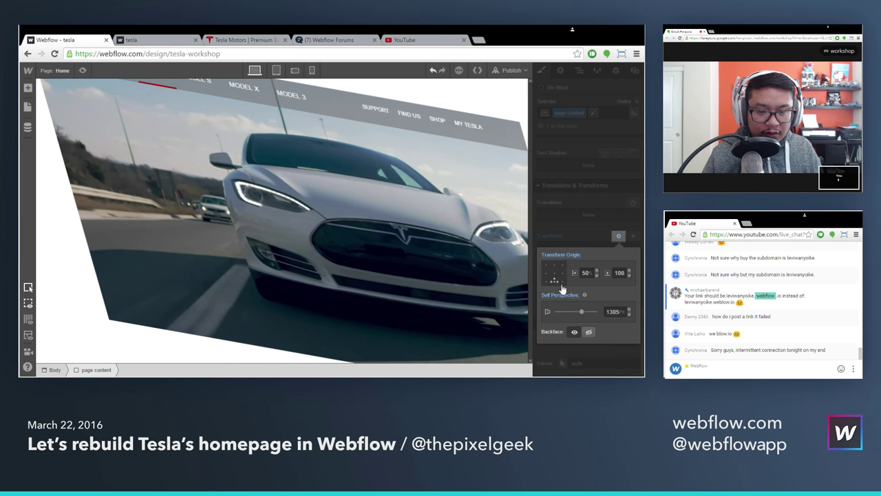
pyautogui.click(561, 294)
pyautogui.click(580, 312)
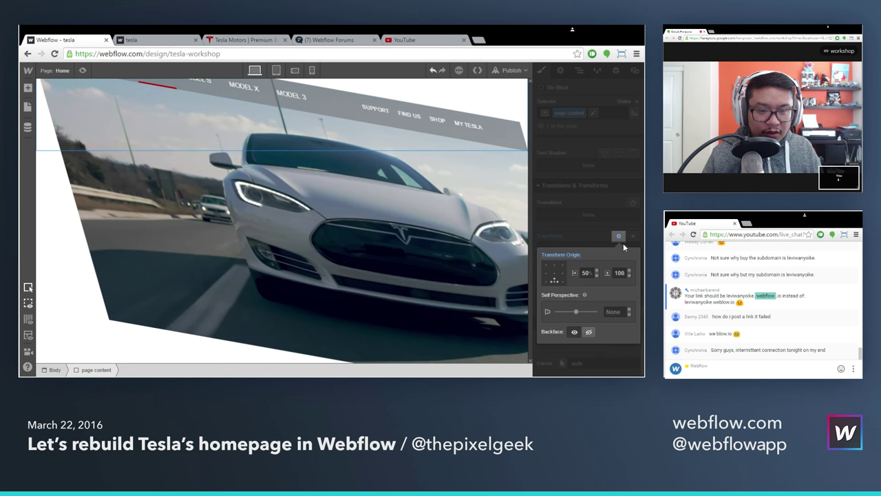
pyautogui.click(605, 233)
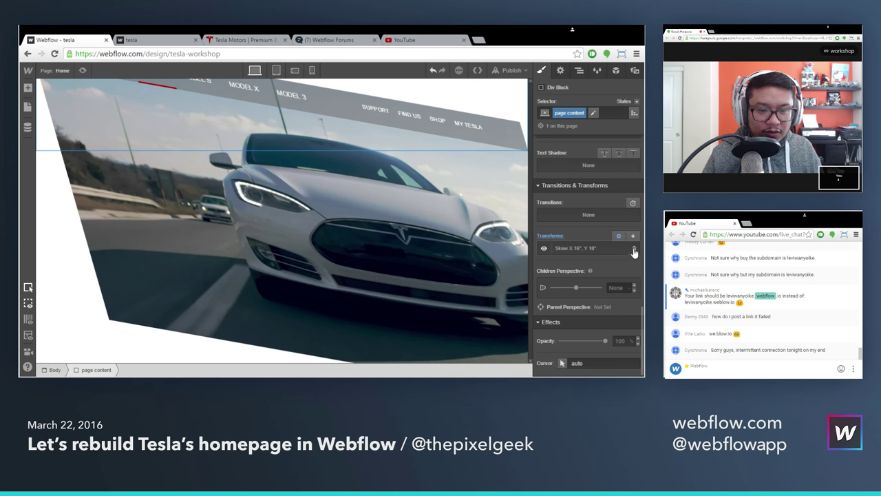
pyautogui.click(635, 250)
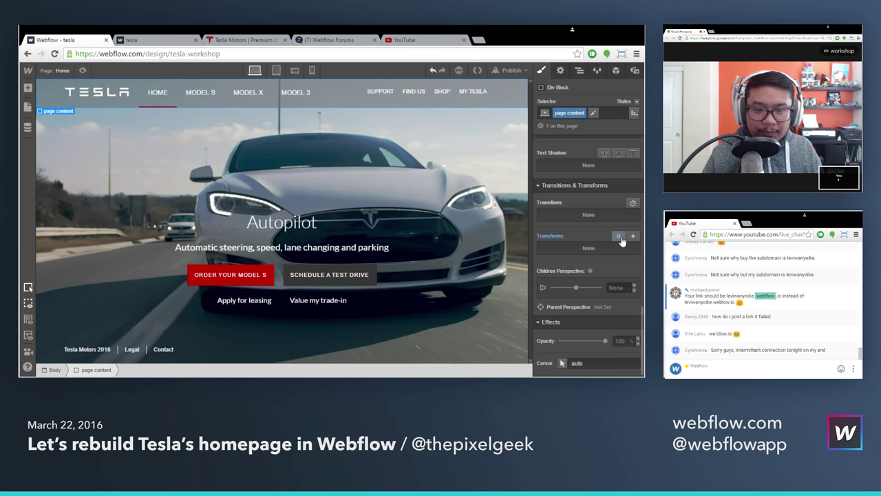
# Try a Z-axis rotation on page content, then delete it.
pyautogui.click(632, 236)
pyautogui.click(601, 286)
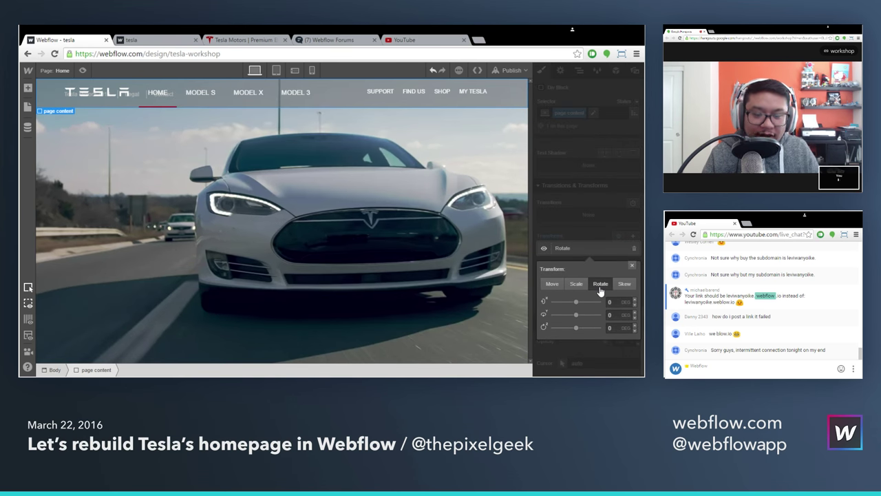
pyautogui.moveTo(577, 329); pyautogui.dragTo(582, 335)
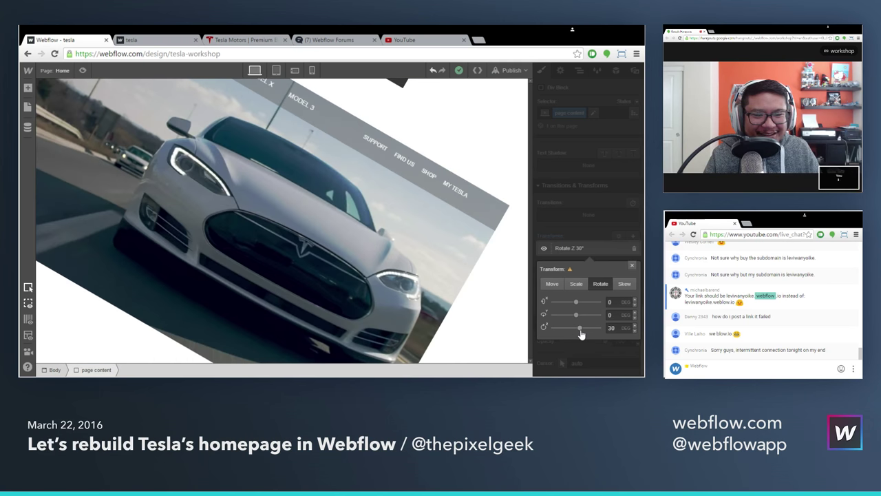
pyautogui.click(633, 268)
pyautogui.click(633, 248)
# Try a Z scale of 1.33 on page content, then delete it.
pyautogui.click(633, 237)
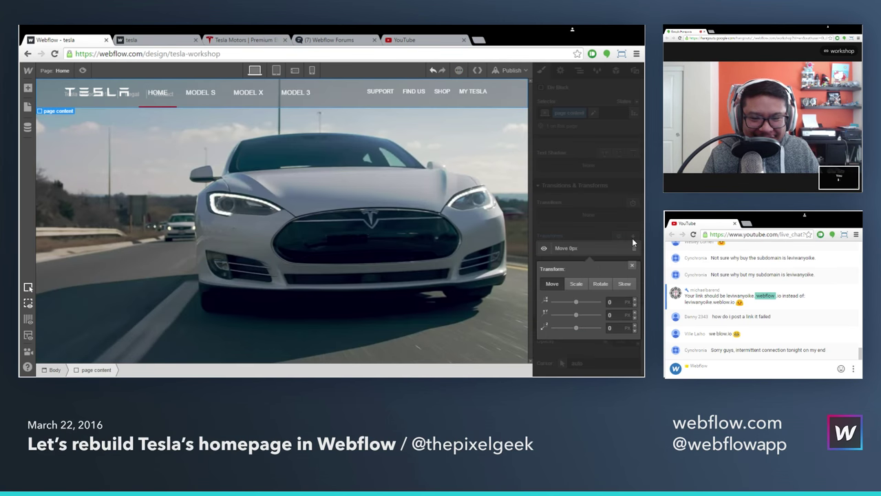
pyautogui.click(577, 285)
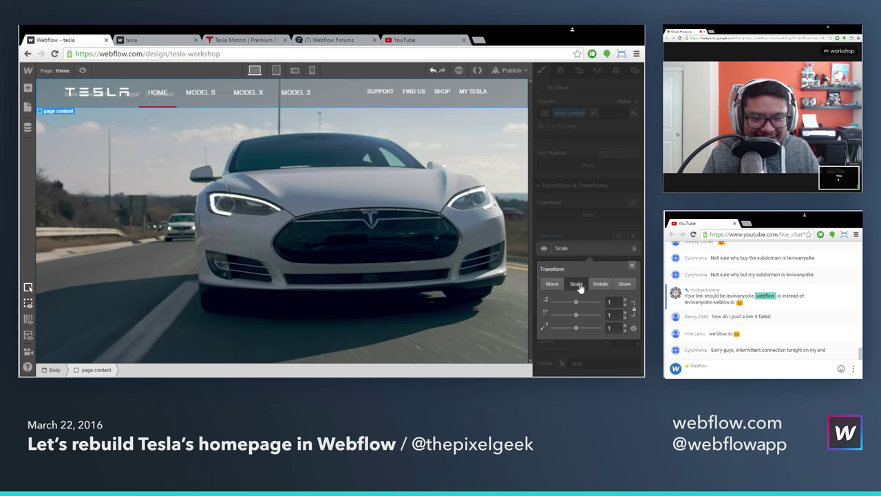
pyautogui.moveTo(577, 329); pyautogui.dragTo(585, 331)
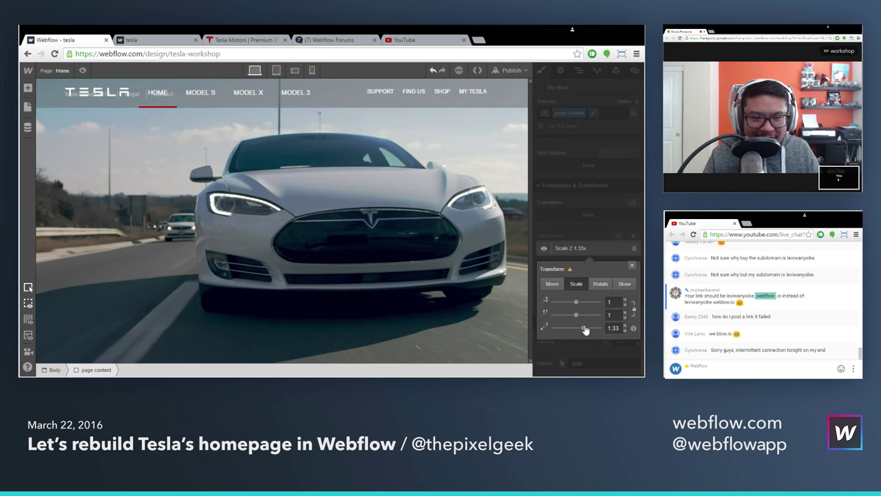
pyautogui.click(632, 266)
pyautogui.click(634, 251)
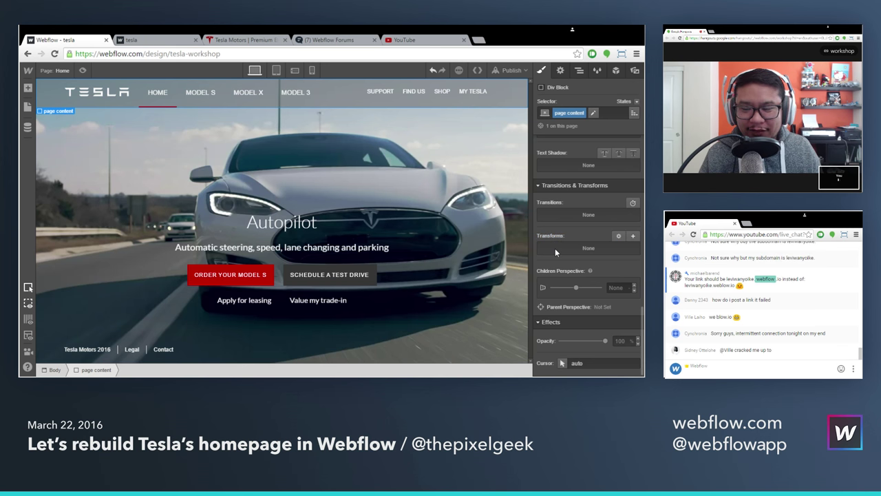
pyautogui.click(230, 275)
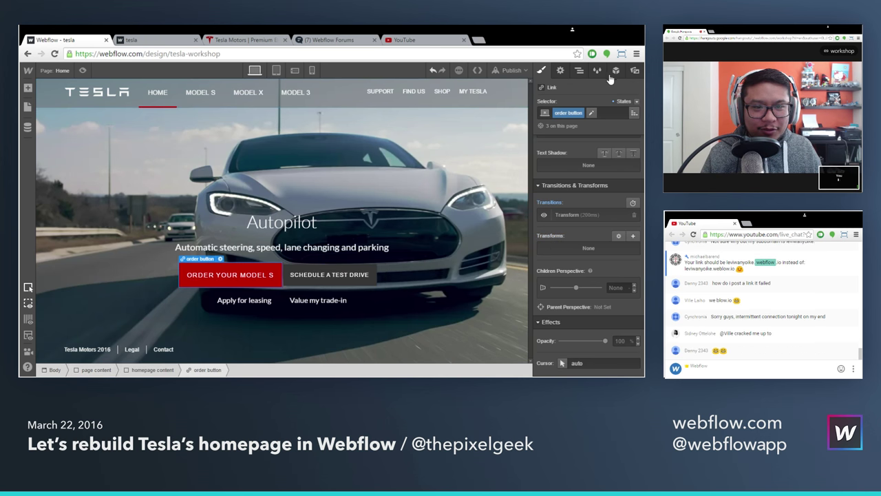
# In the clicky interaction's click trigger, preview both clicks and delete the second-click scale/opacity effect.
pyautogui.click(616, 70)
pyautogui.click(616, 204)
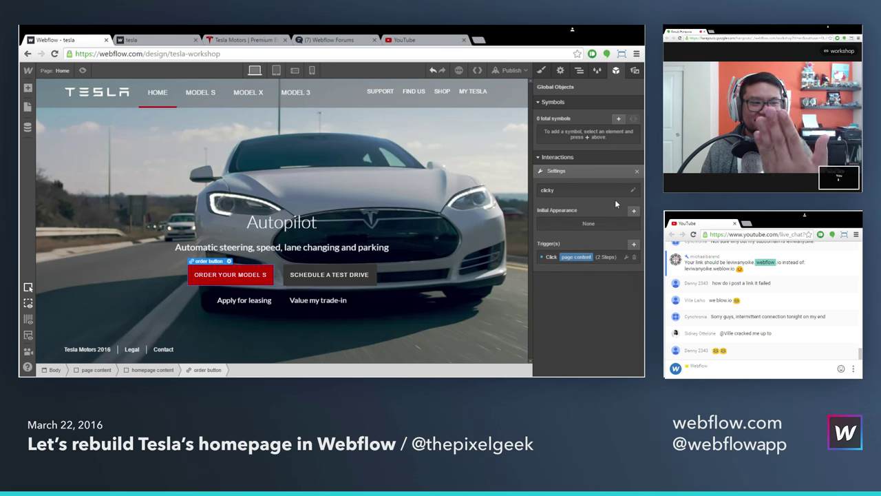
pyautogui.click(606, 258)
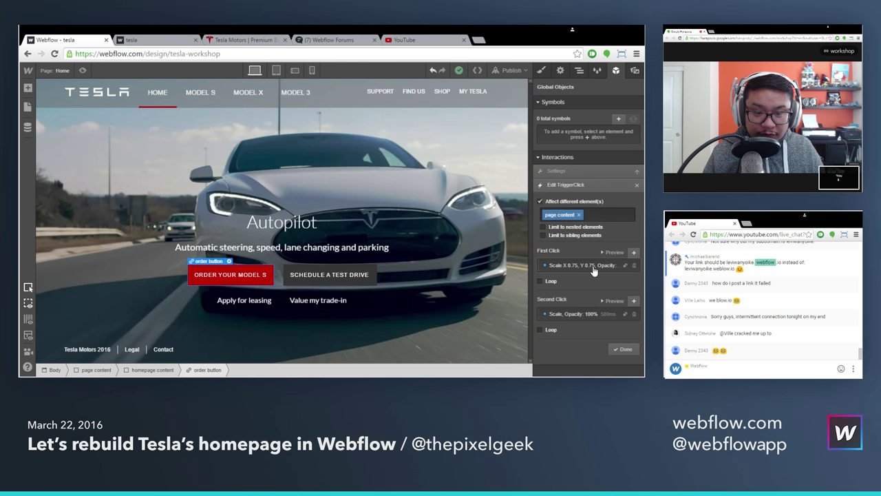
pyautogui.click(612, 252)
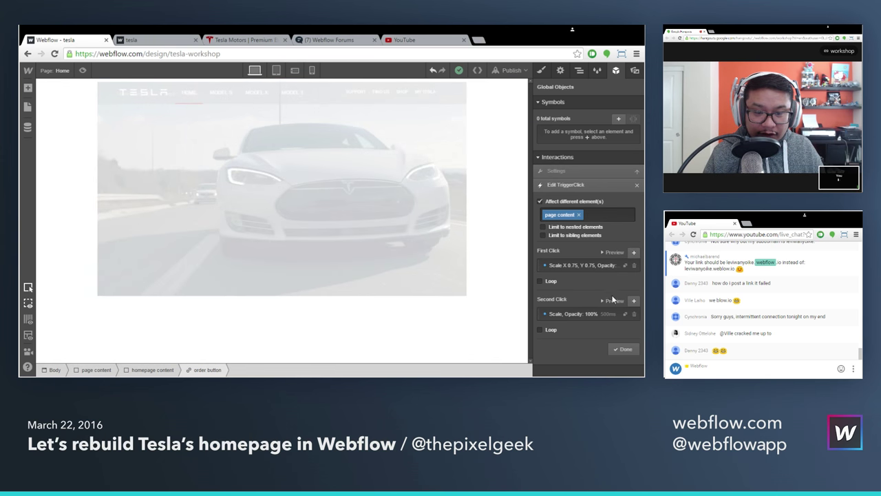
pyautogui.click(614, 301)
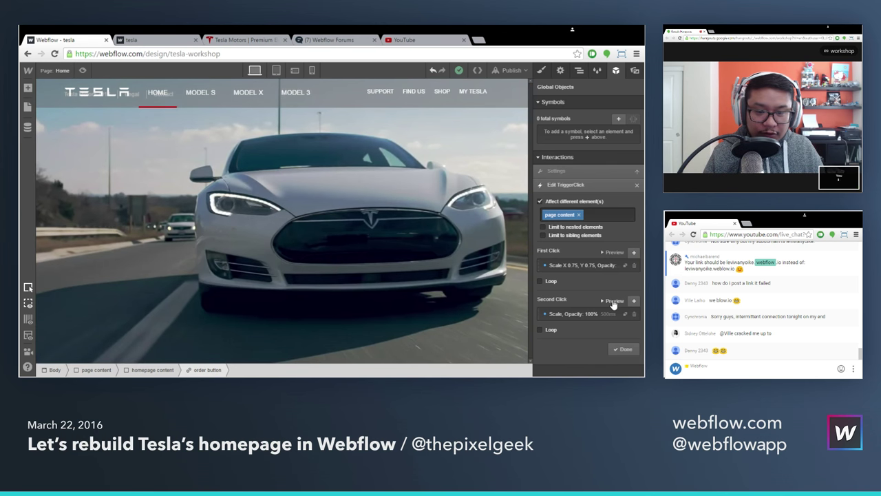
pyautogui.click(633, 314)
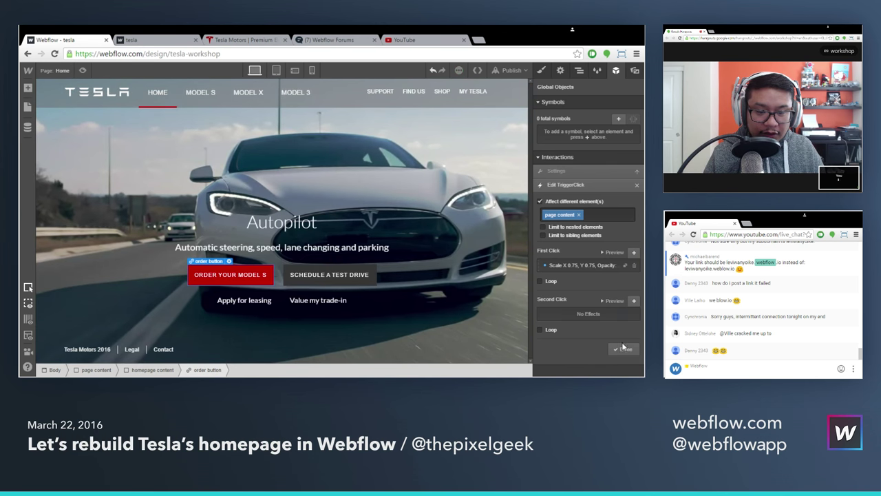
pyautogui.click(624, 349)
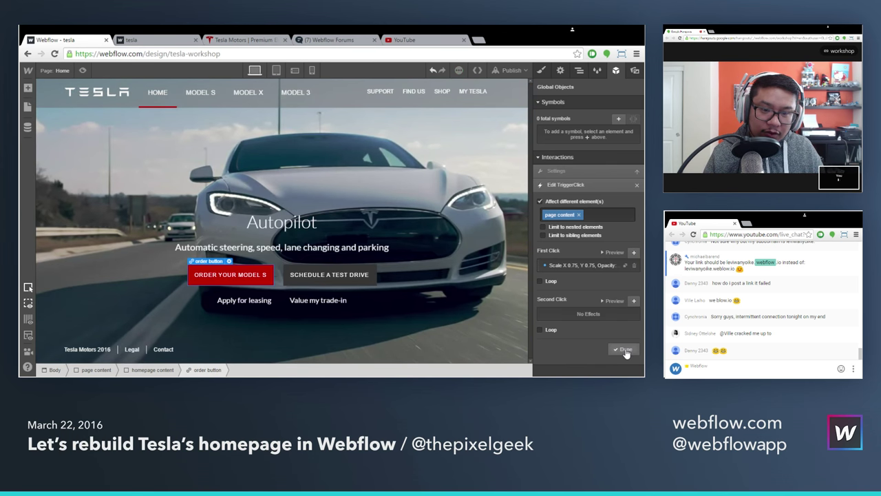
# Add a clicky click trigger on modal setting Display Block and opacity 100%.
pyautogui.click(633, 245)
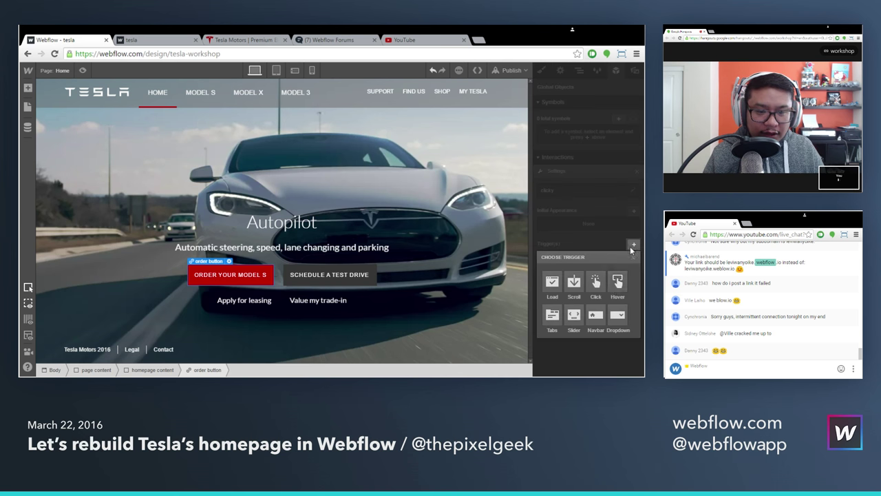
pyautogui.click(596, 284)
pyautogui.click(560, 200)
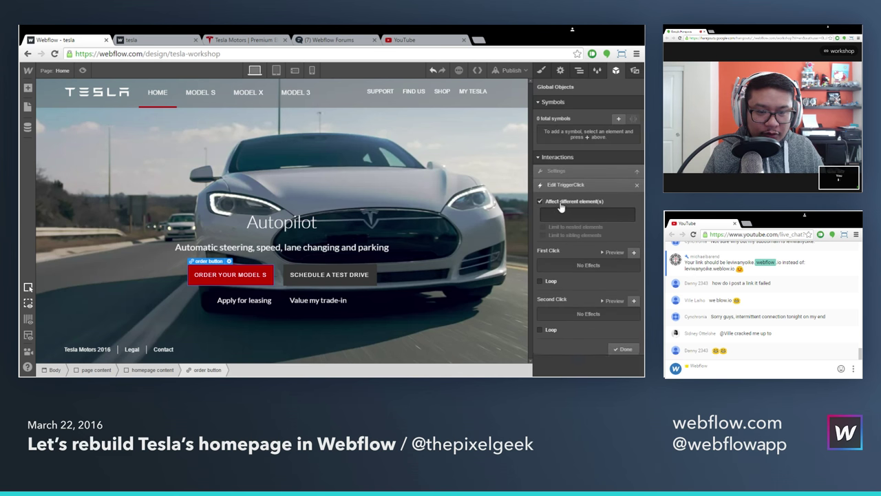
pyautogui.write('modal')
pyautogui.press('Return')
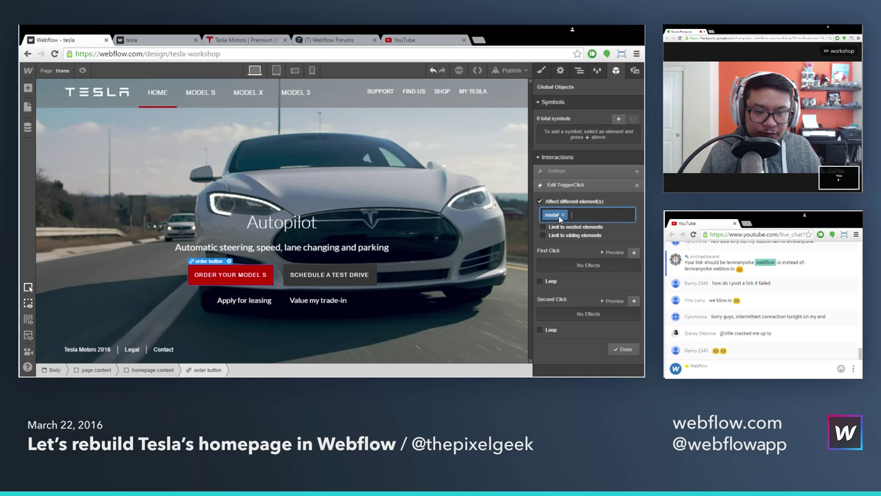
pyautogui.click(633, 251)
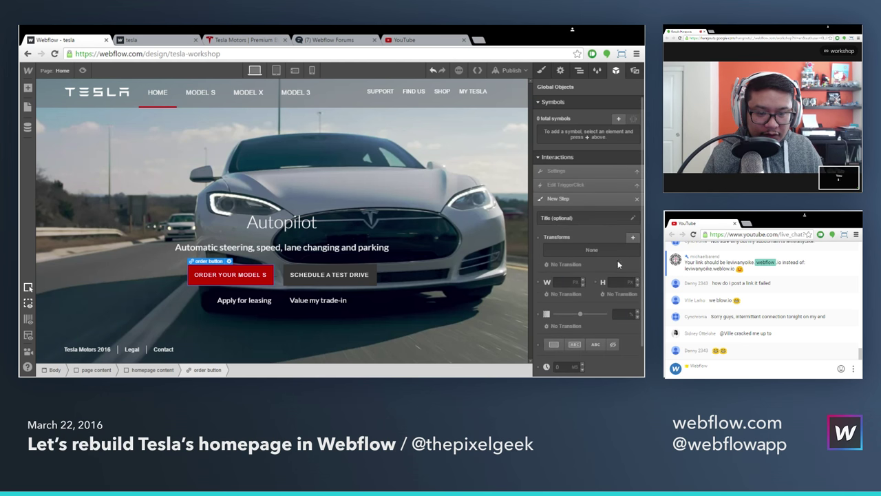
pyautogui.click(554, 344)
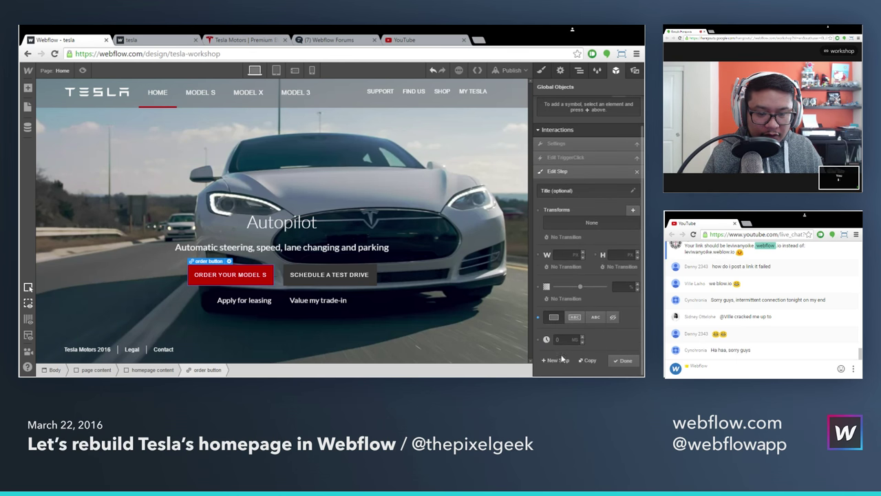
pyautogui.click(557, 360)
pyautogui.moveTo(580, 289); pyautogui.dragTo(618, 286)
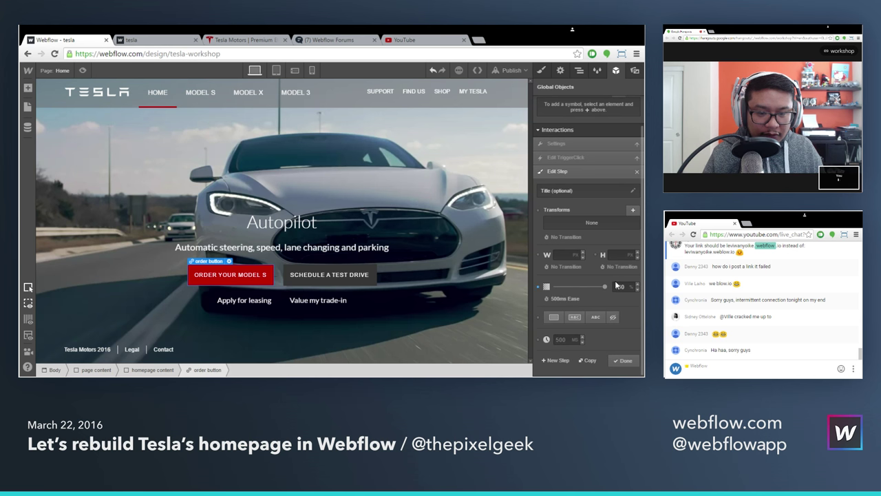
pyautogui.click(624, 361)
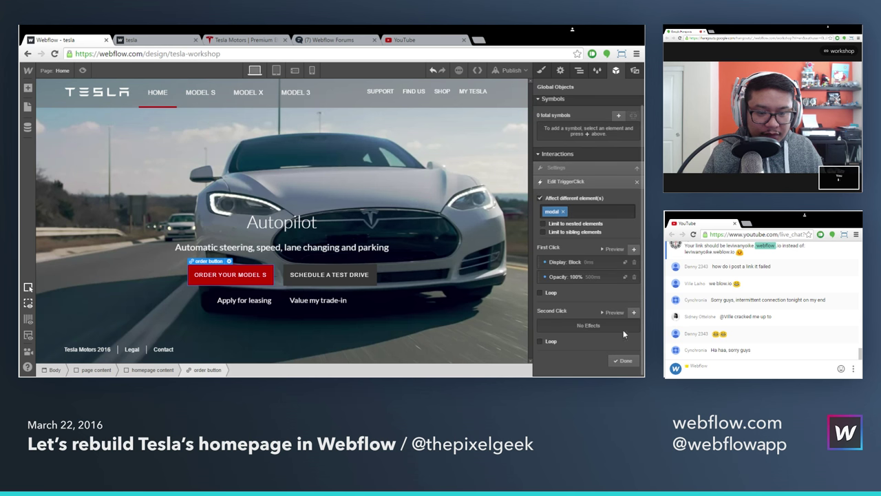
pyautogui.click(627, 361)
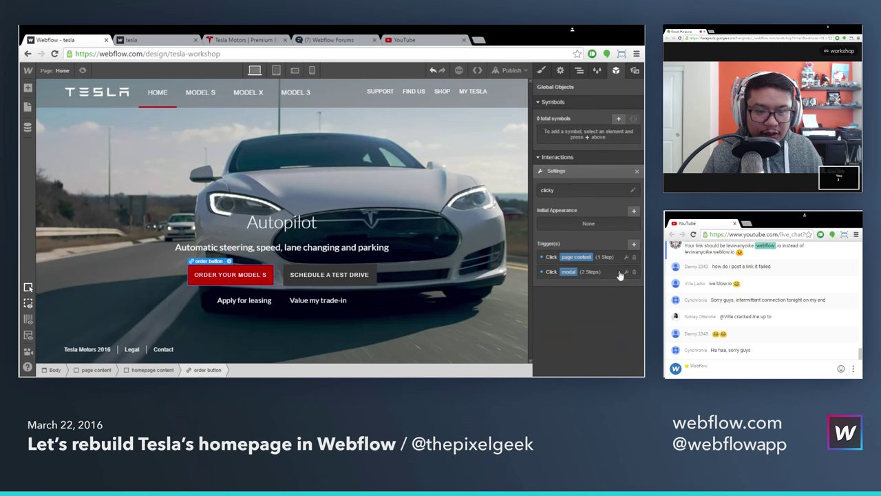
# Select page content and create a new interaction named 'click page'.
pyautogui.click(579, 73)
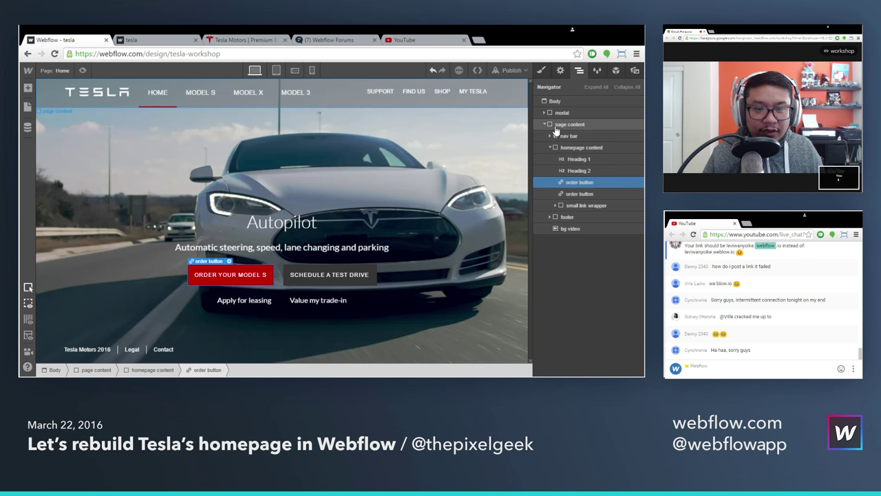
pyautogui.click(624, 86)
pyautogui.click(618, 75)
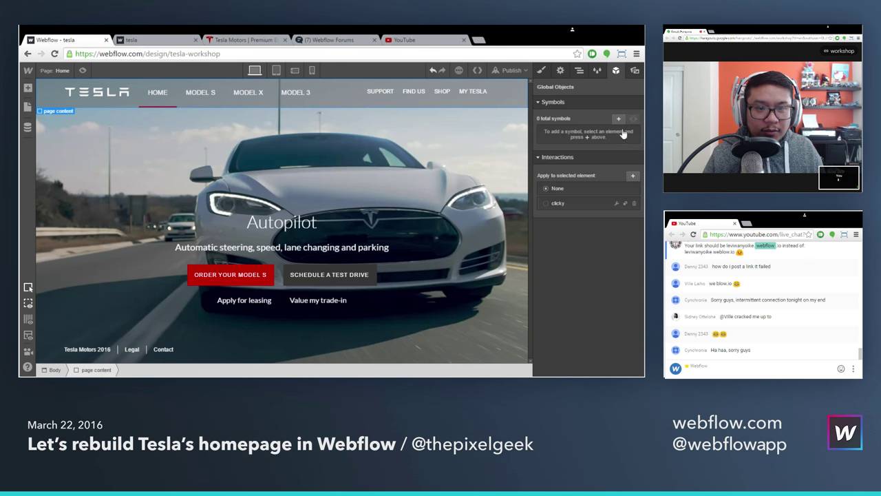
pyautogui.click(633, 176)
pyautogui.click(632, 193)
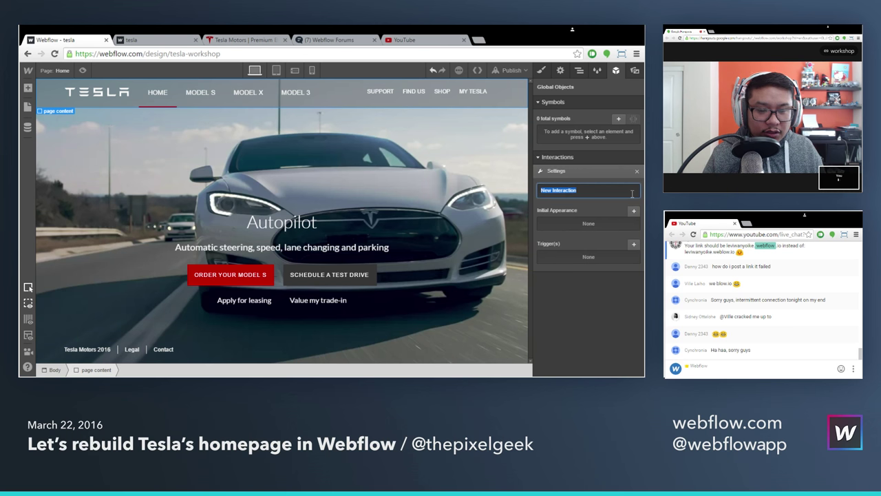
pyautogui.write('click page')
pyautogui.press('Return')
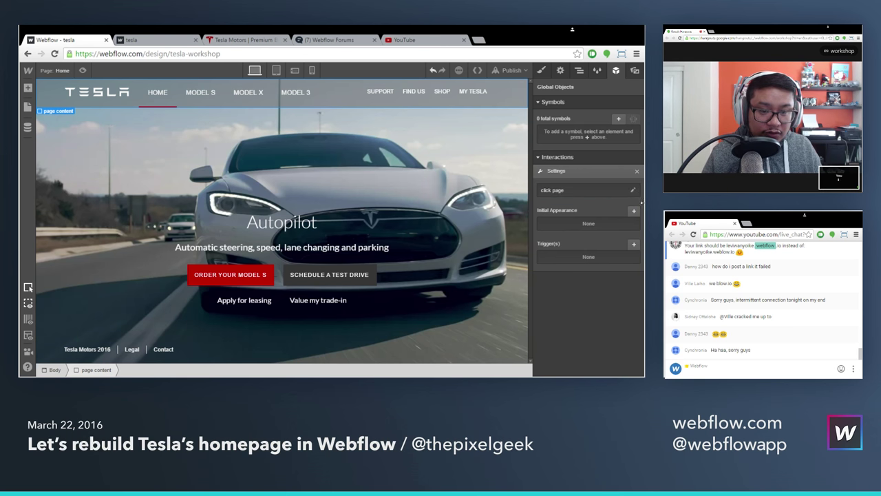
# Give 'click page' a click trigger on modal setting opacity 0% and Display None.
pyautogui.click(633, 246)
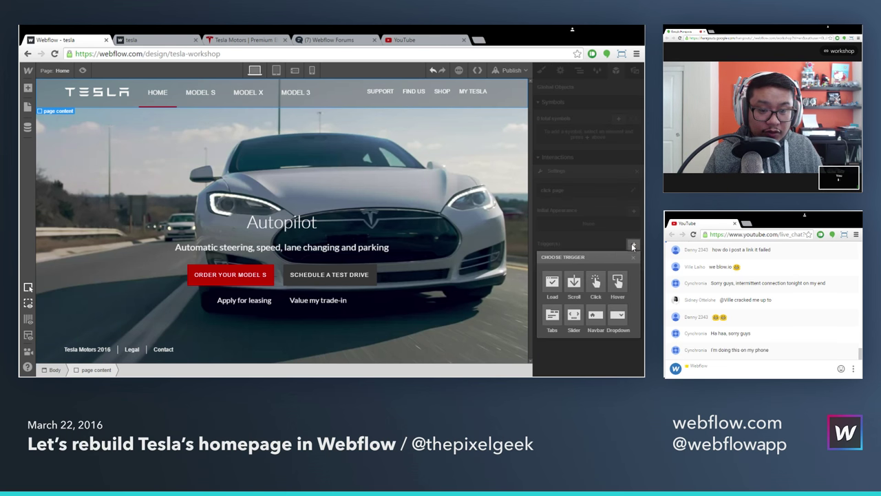
pyautogui.click(596, 292)
pyautogui.click(577, 203)
pyautogui.click(573, 214)
pyautogui.write('modal')
pyautogui.press('Return')
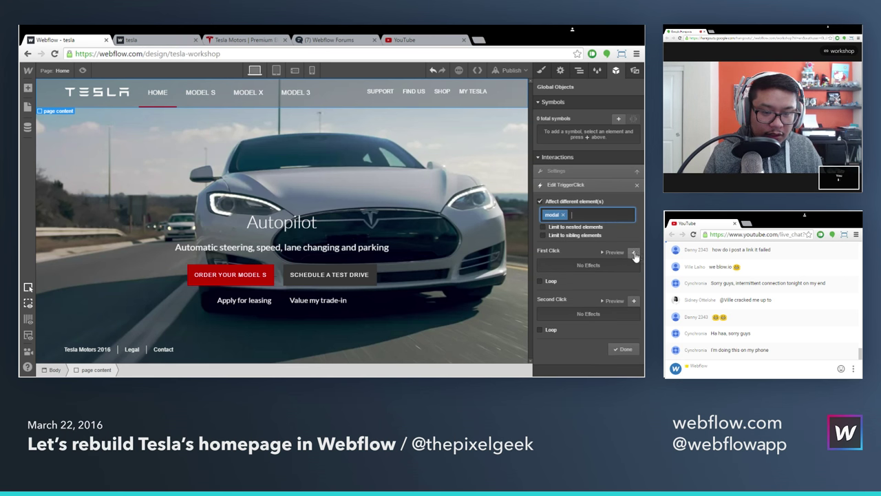
pyautogui.click(633, 252)
pyautogui.moveTo(580, 313); pyautogui.dragTo(534, 314)
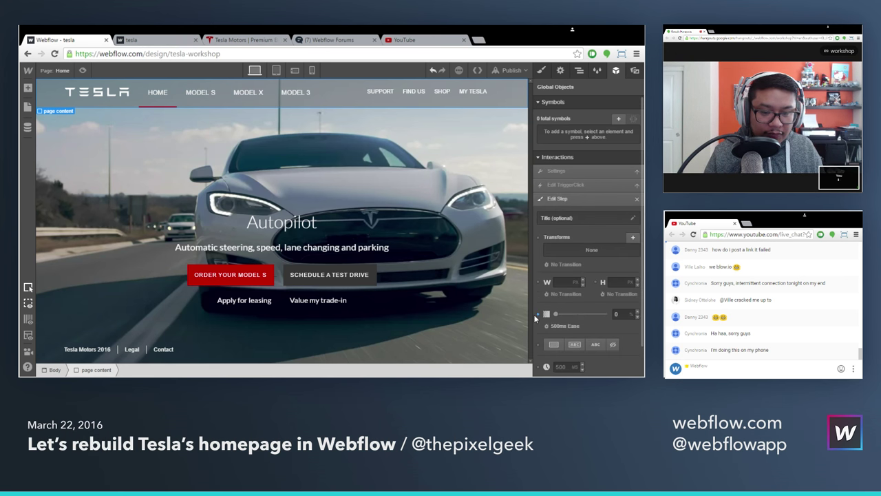
pyautogui.scroll(-1, 589, 317)
pyautogui.click(549, 360)
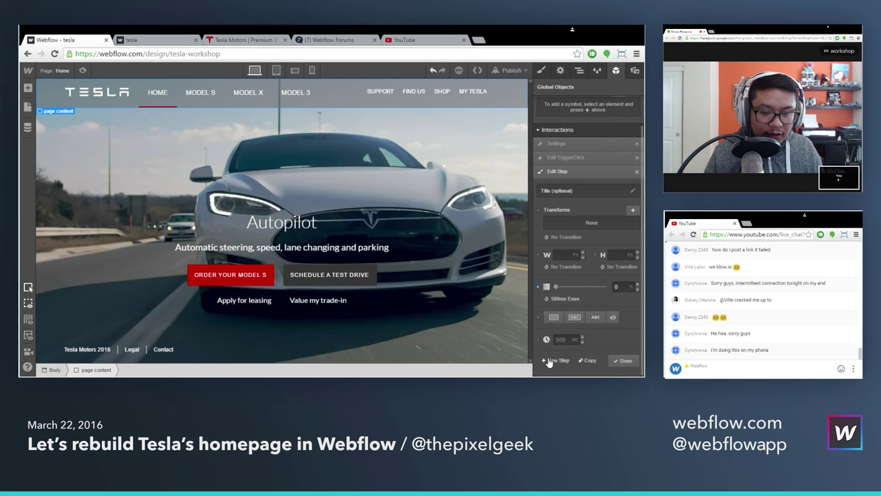
pyautogui.click(613, 317)
pyautogui.click(622, 360)
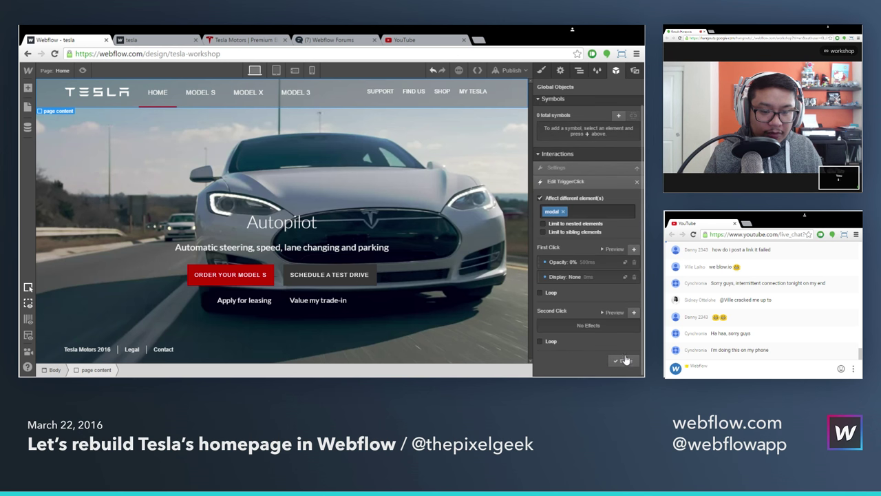
pyautogui.click(625, 361)
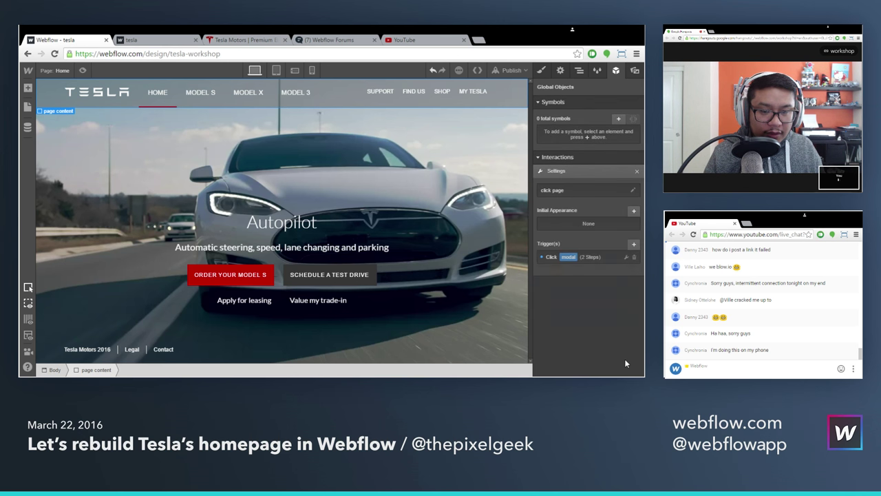
pyautogui.click(634, 244)
# Add a click trigger targeting page content with a Scale transform and 100% opacity.
pyautogui.click(598, 278)
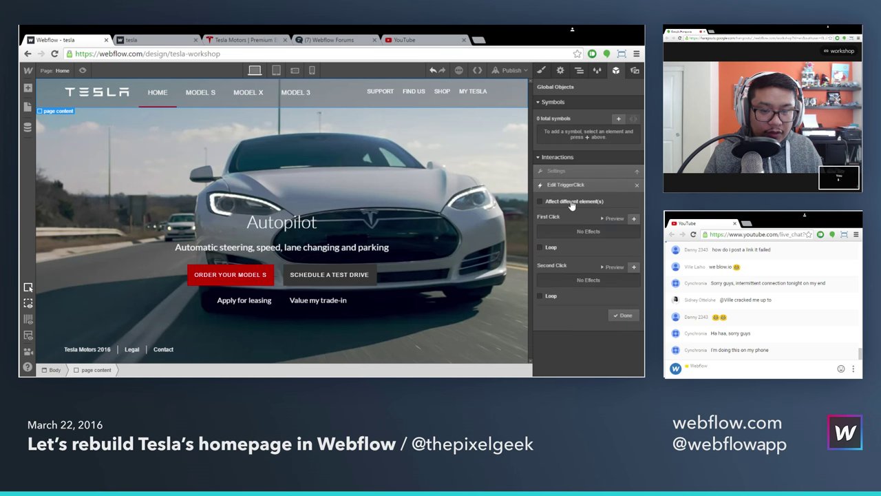
pyautogui.click(571, 203)
pyautogui.write('page')
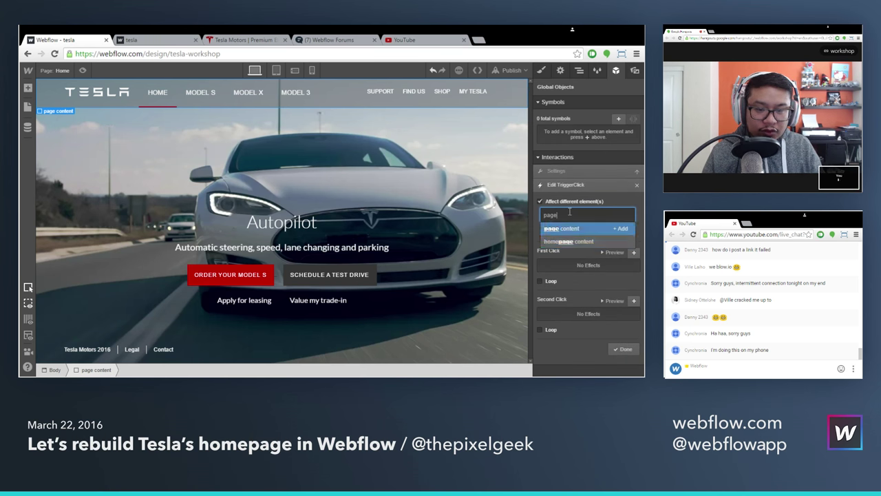
pyautogui.click(562, 228)
pyautogui.click(633, 251)
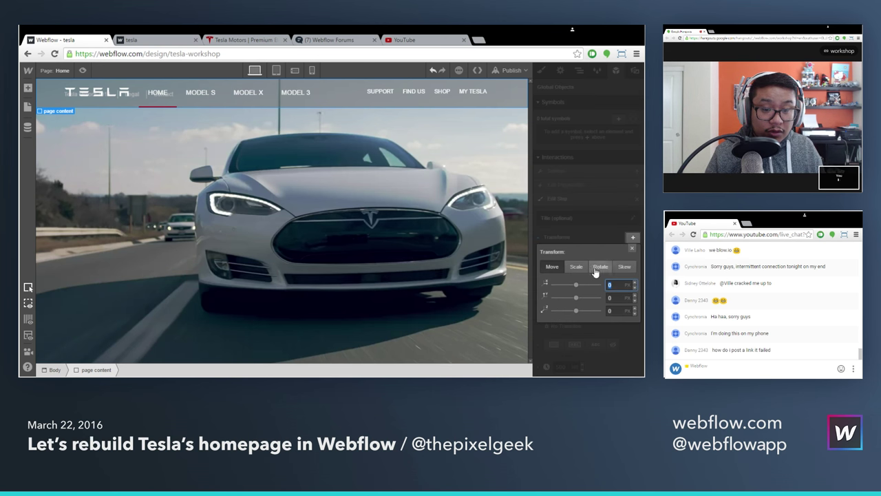
pyautogui.click(577, 266)
pyautogui.click(609, 282)
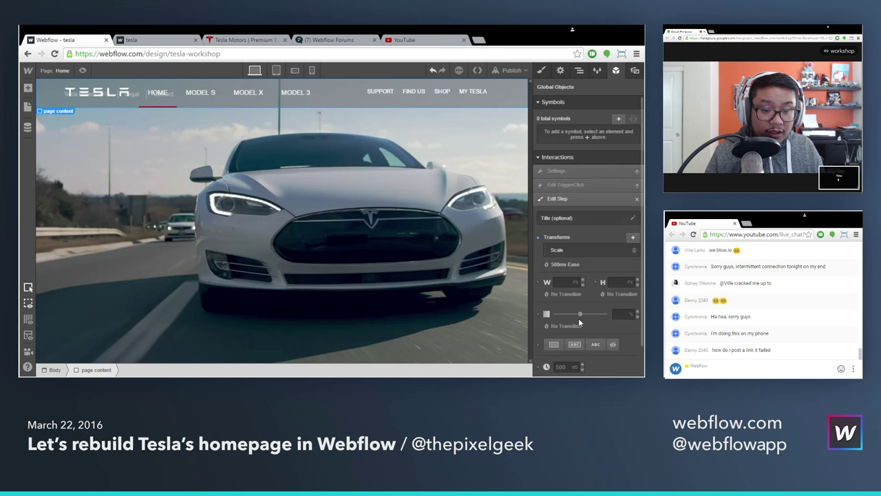
pyautogui.moveTo(604, 322); pyautogui.dragTo(613, 316)
pyautogui.scroll(-2, 612, 315)
pyautogui.click(627, 358)
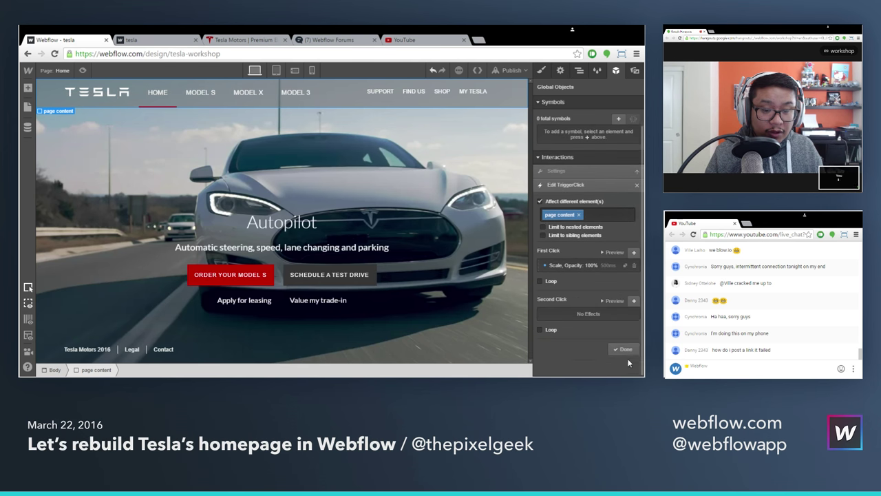
pyautogui.click(624, 350)
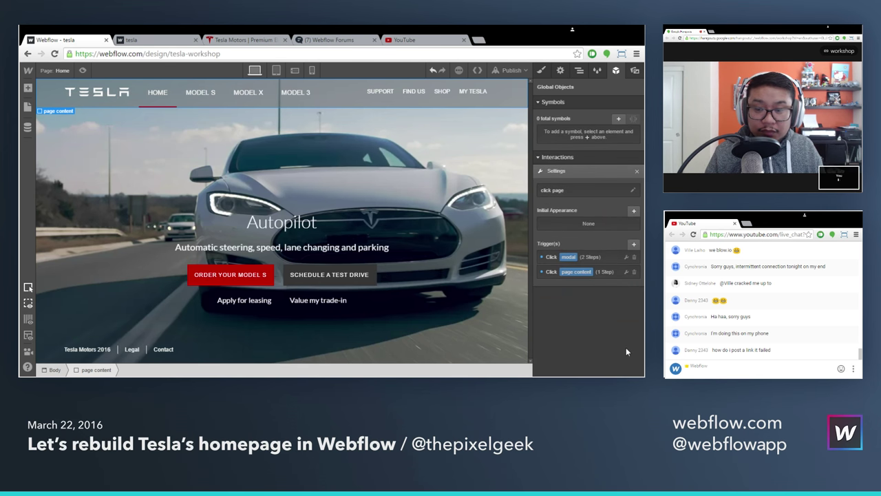
pyautogui.click(82, 70)
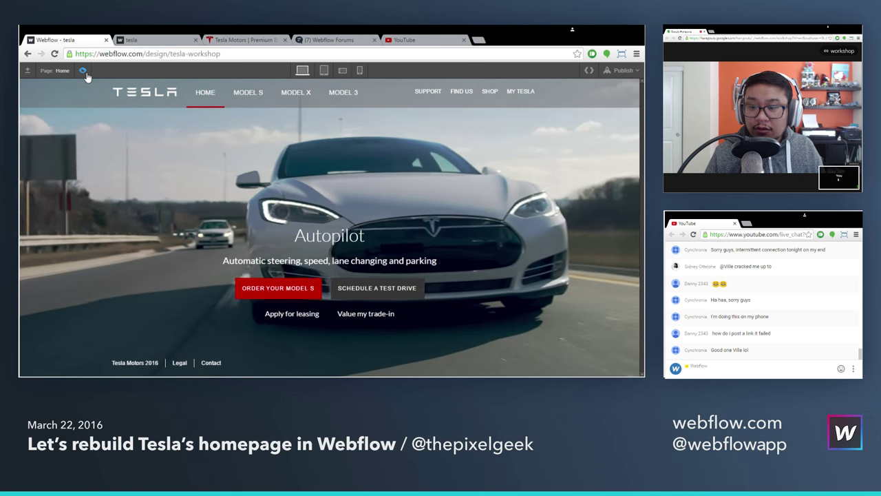
pyautogui.click(269, 293)
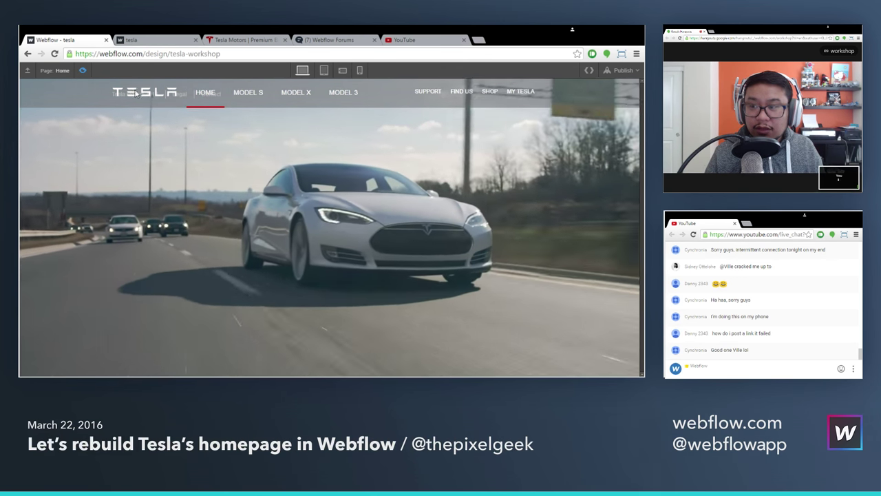
pyautogui.click(82, 71)
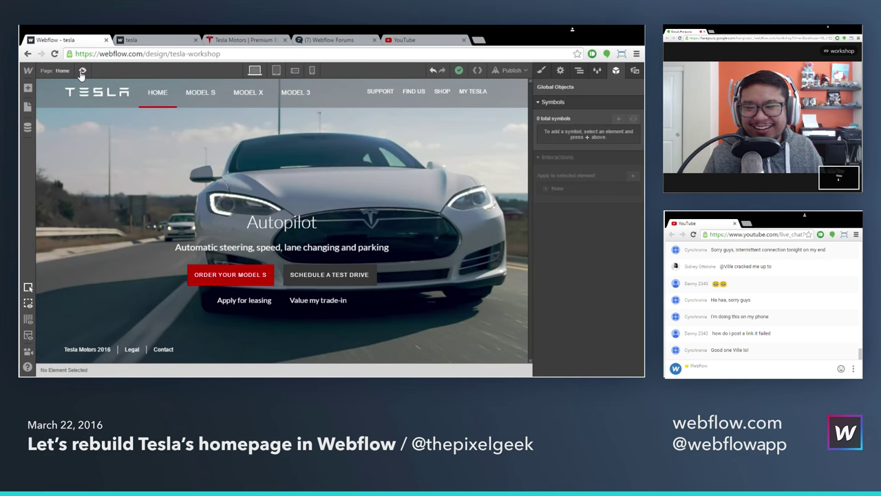
pyautogui.click(230, 274)
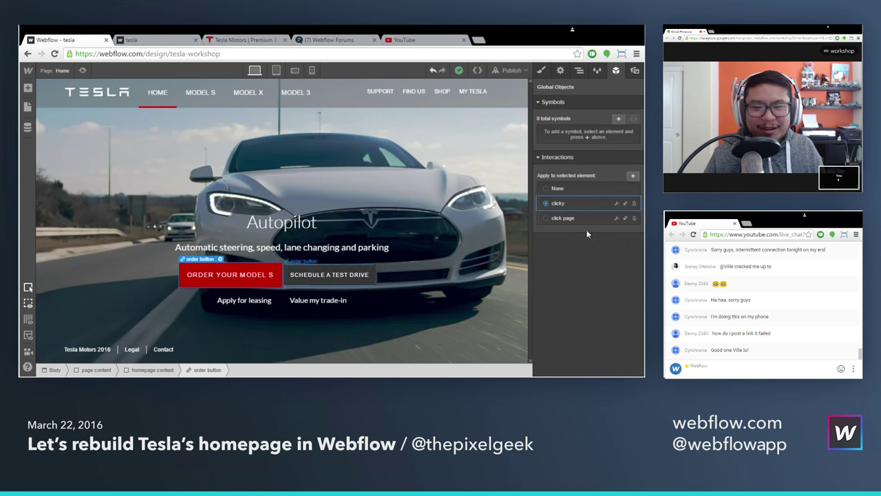
pyautogui.click(617, 204)
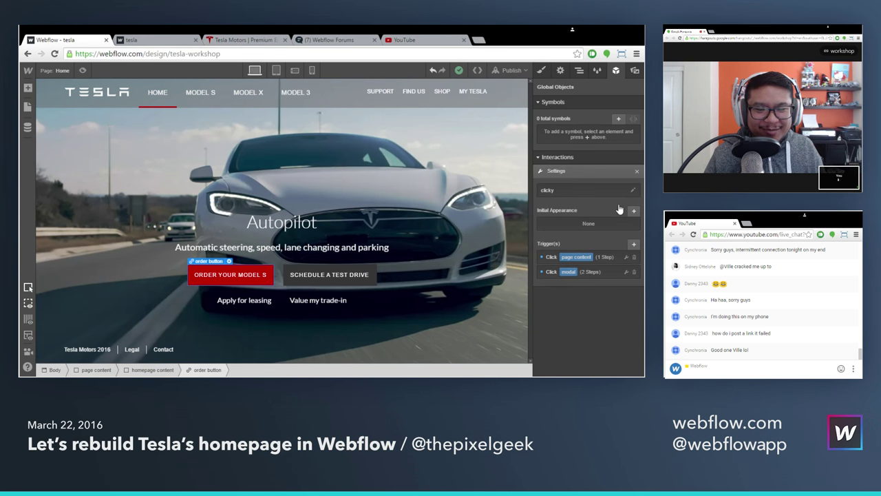
pyautogui.click(589, 257)
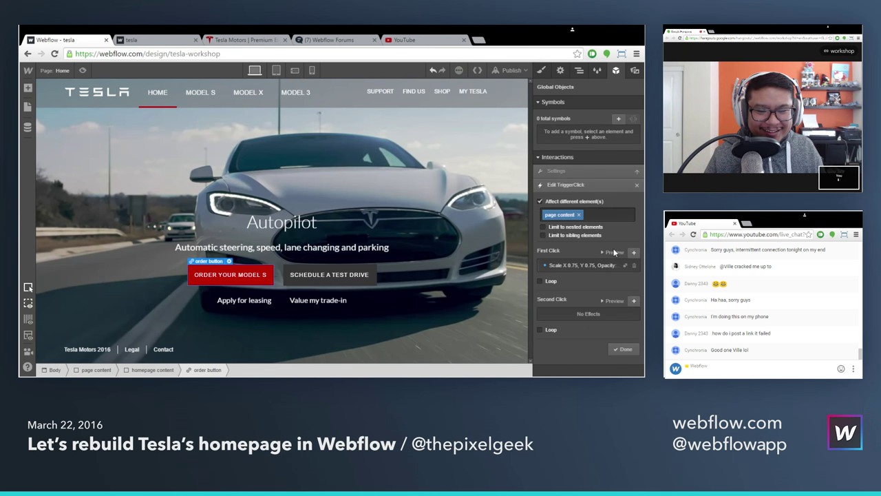
pyautogui.click(614, 252)
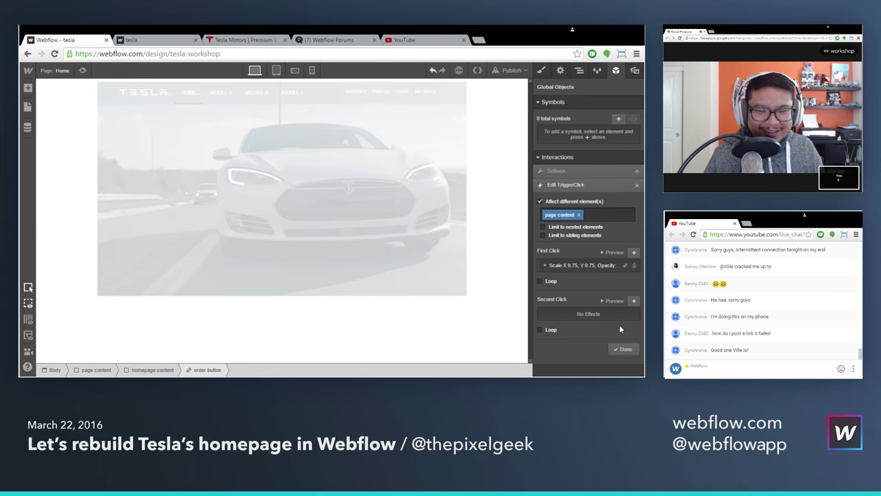
pyautogui.click(627, 349)
pyautogui.click(596, 274)
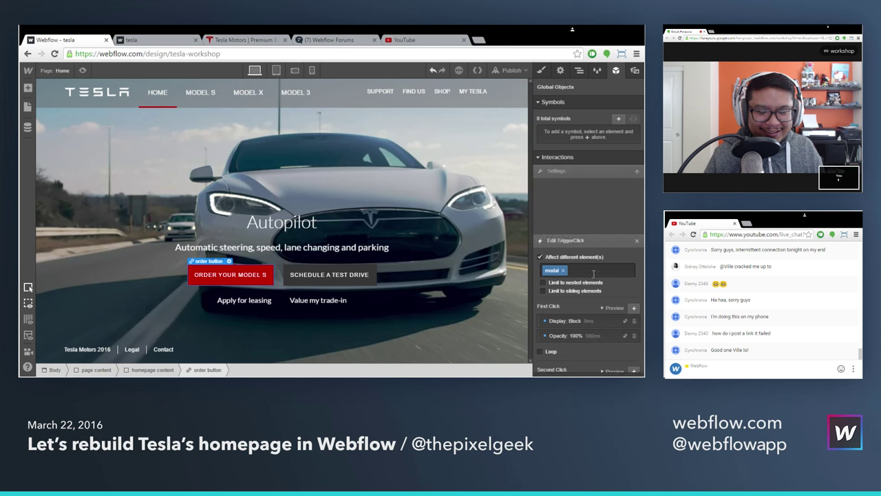
pyautogui.click(610, 254)
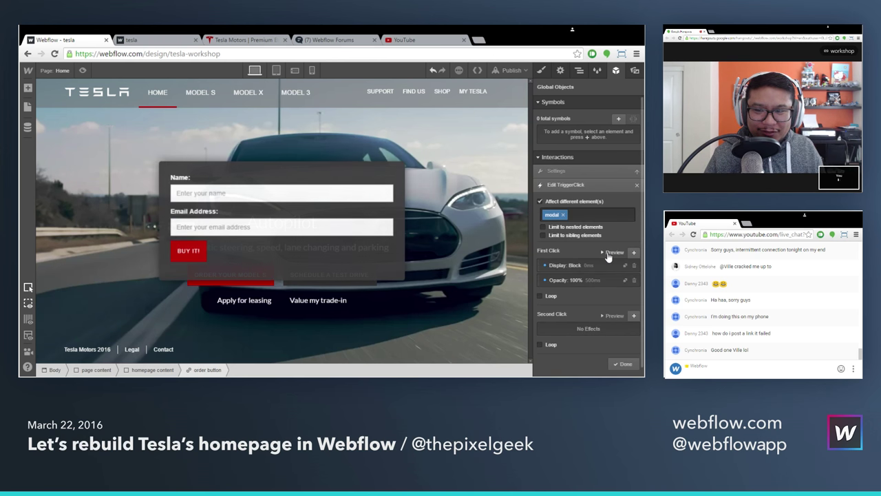
pyautogui.click(624, 364)
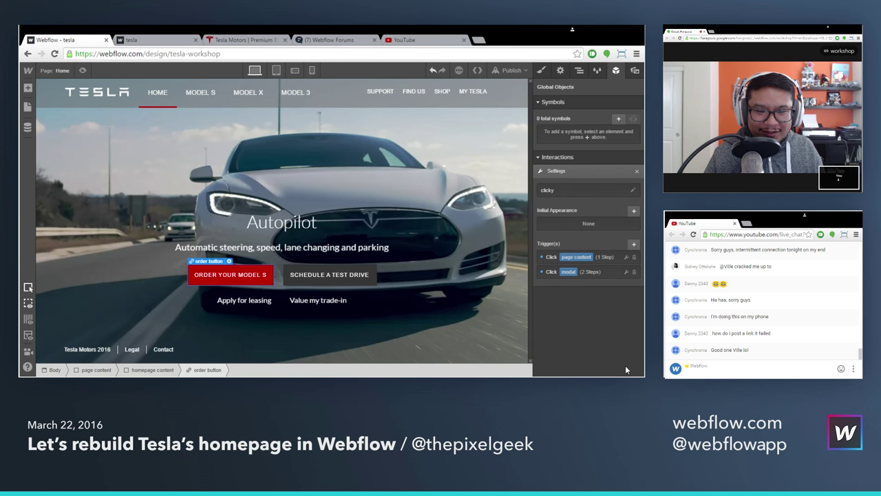
pyautogui.click(82, 70)
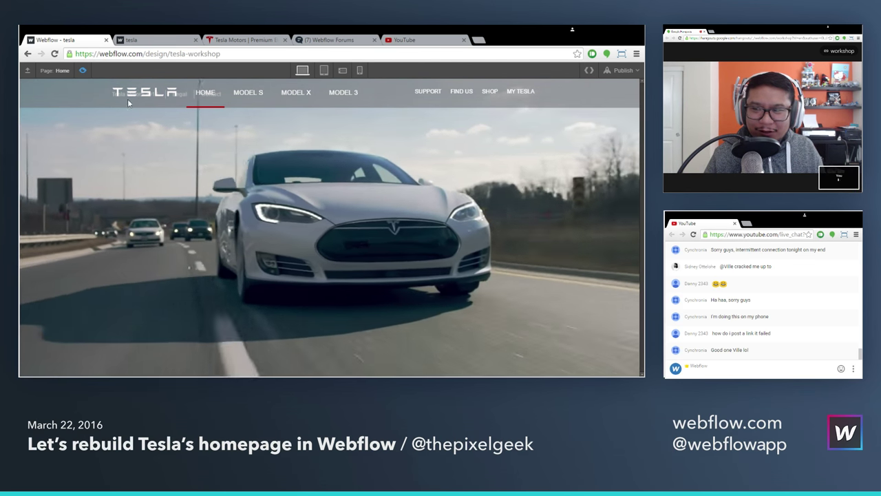
pyautogui.click(83, 70)
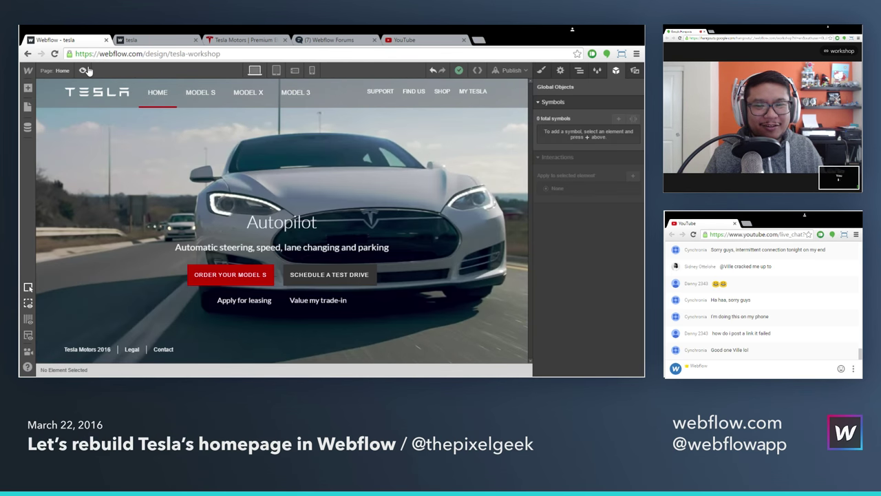
pyautogui.click(511, 70)
# Publish to tesla-workshop.webflow.io, reload the live site, then switch to the teslamotors.com tab.
pyautogui.click(437, 159)
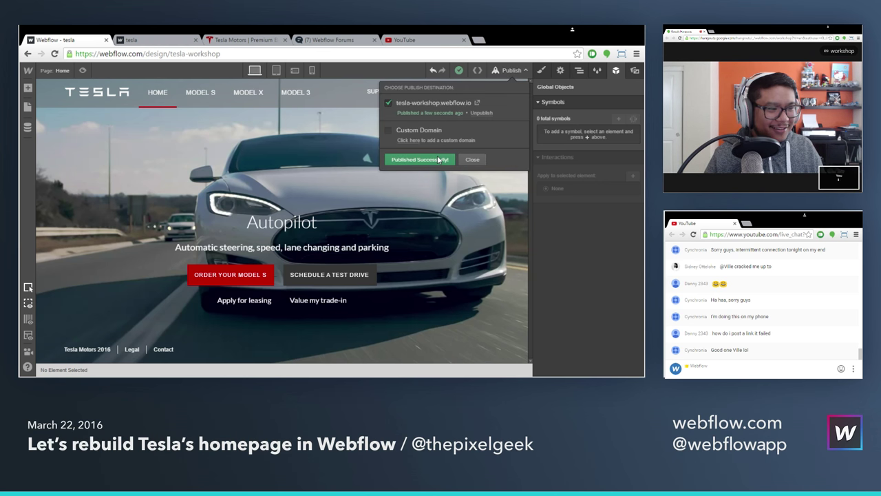
pyautogui.click(433, 102)
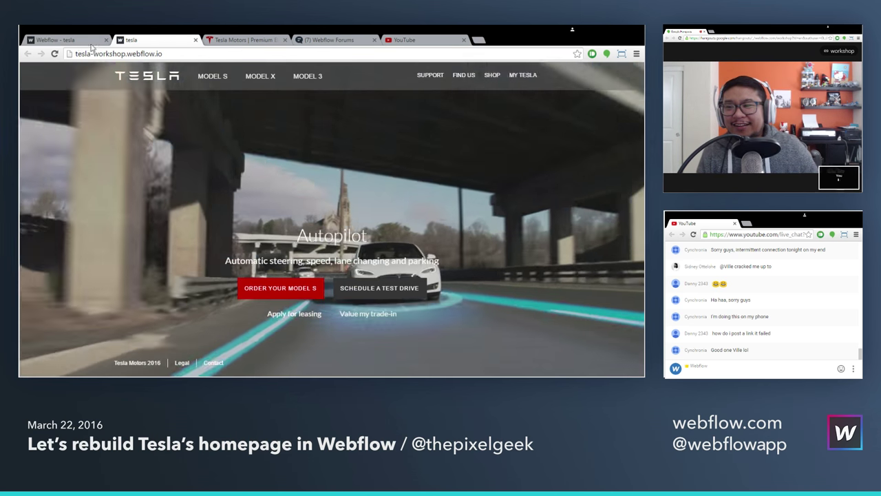
pyautogui.click(55, 55)
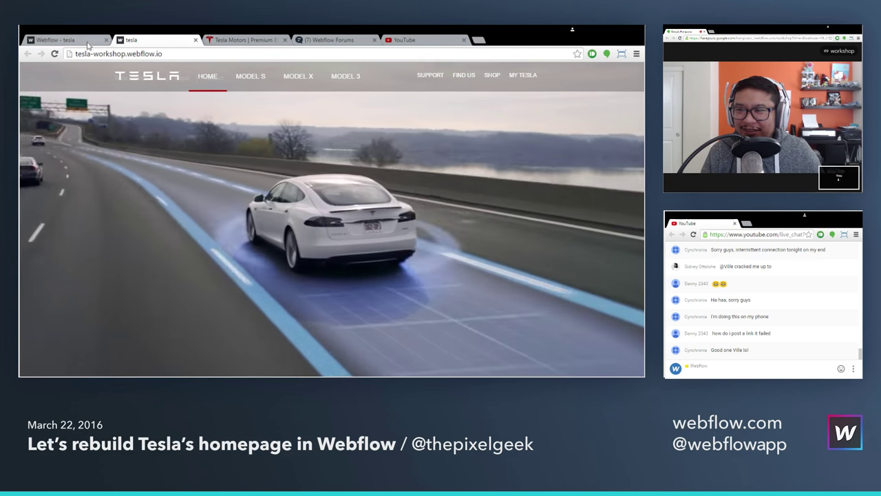
pyautogui.click(88, 43)
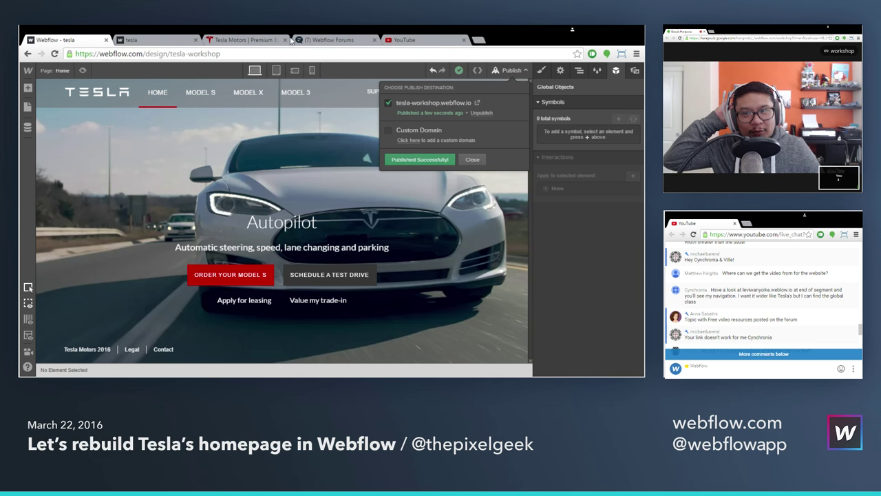
pyautogui.click(243, 39)
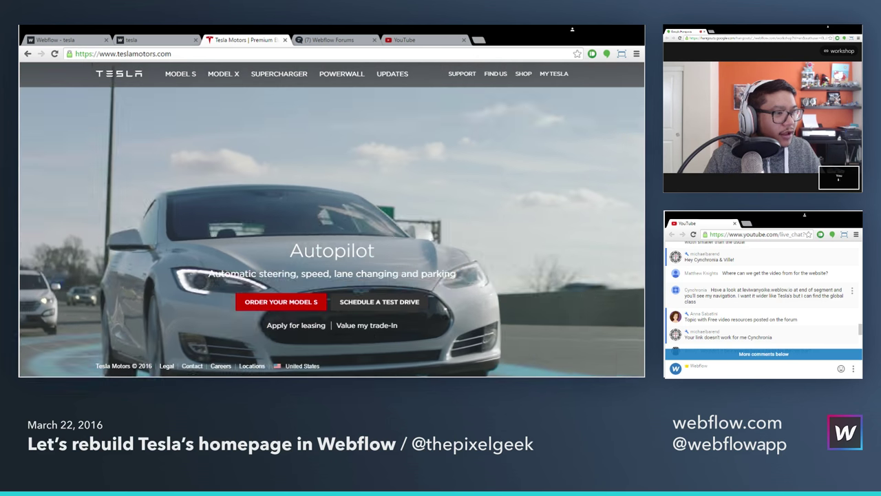
# Paste the viewer's chat-shared address and reload it with the missing 'f' in webflow.io added.
pyautogui.moveTo(743, 289); pyautogui.dragTo(794, 289)
pyautogui.hotkey('ctrl', 'c')
pyautogui.click(475, 55)
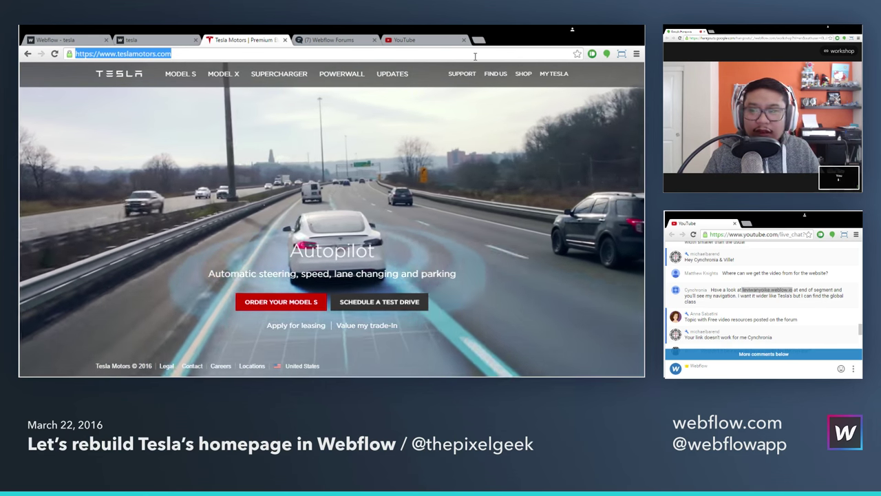
pyautogui.hotkey('ctrl', 'v')
pyautogui.press('Return')
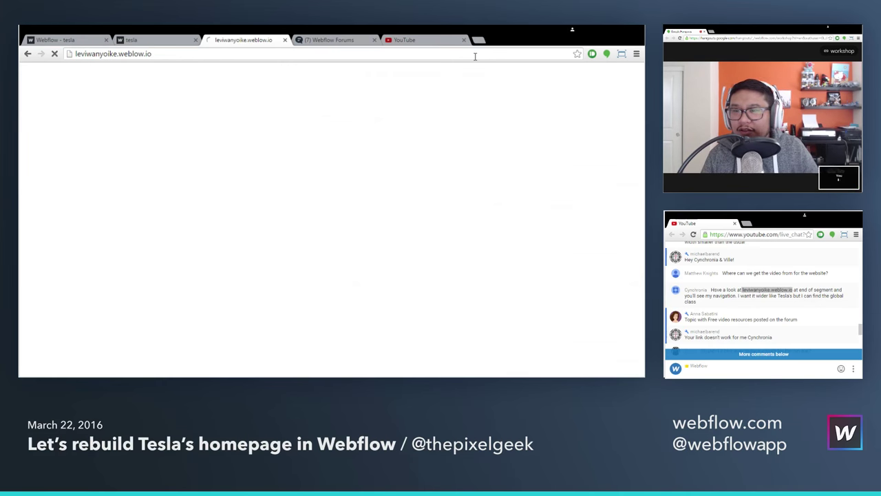
pyautogui.click(196, 55)
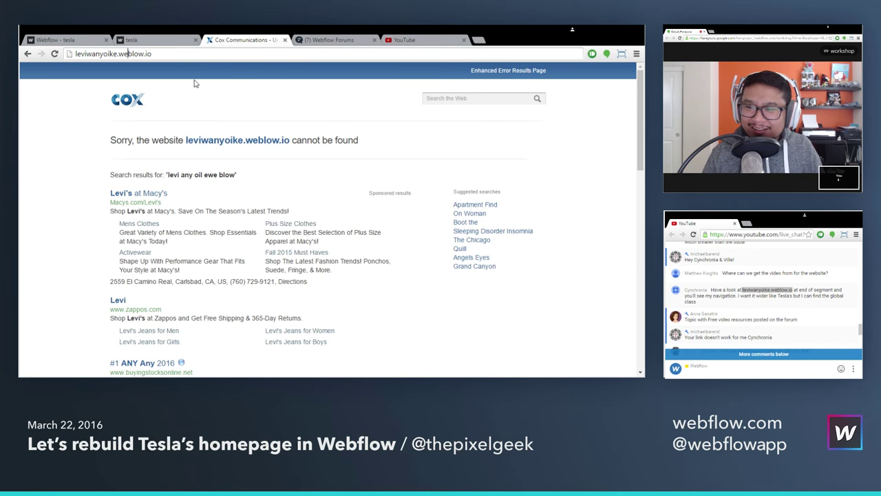
pyautogui.press('Return')
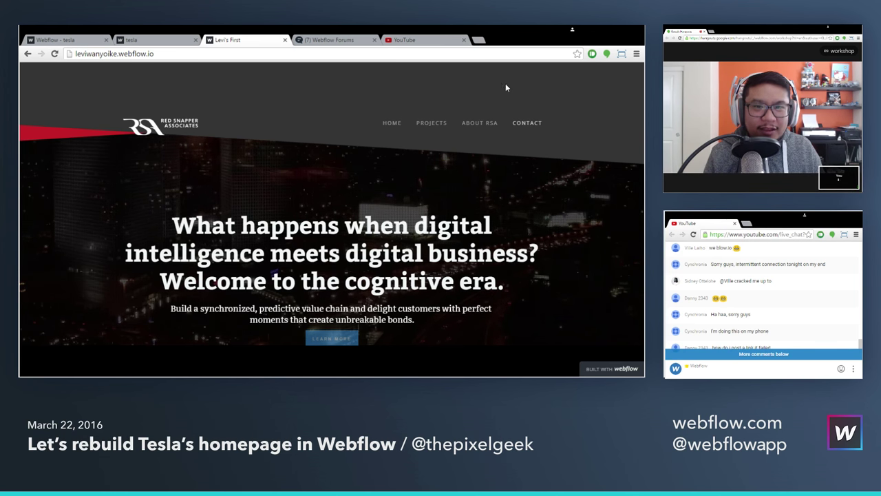
# Search 'transparent patterns' in a new tab and open the Transparent Textures site.
pyautogui.click(480, 40)
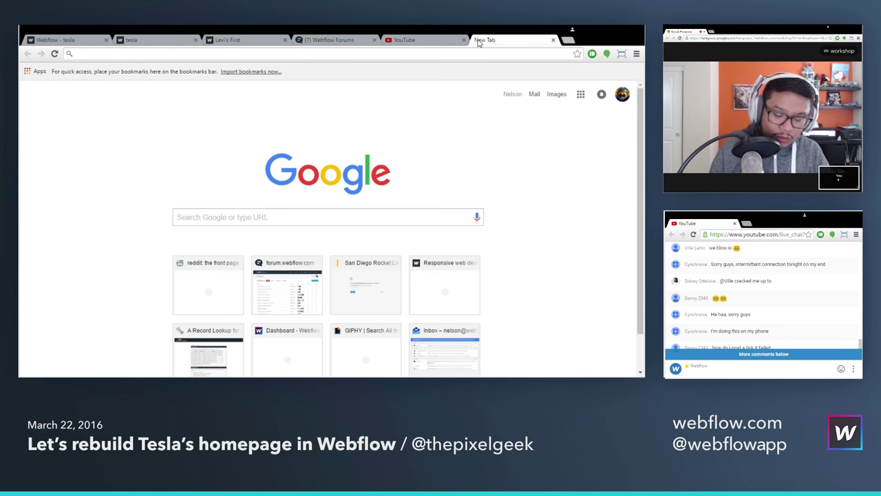
pyautogui.write('tex')
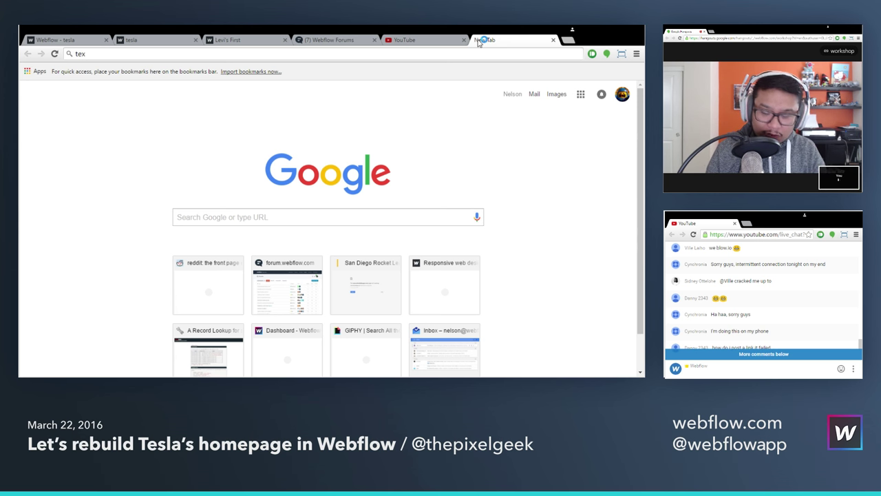
pyautogui.write('ture')
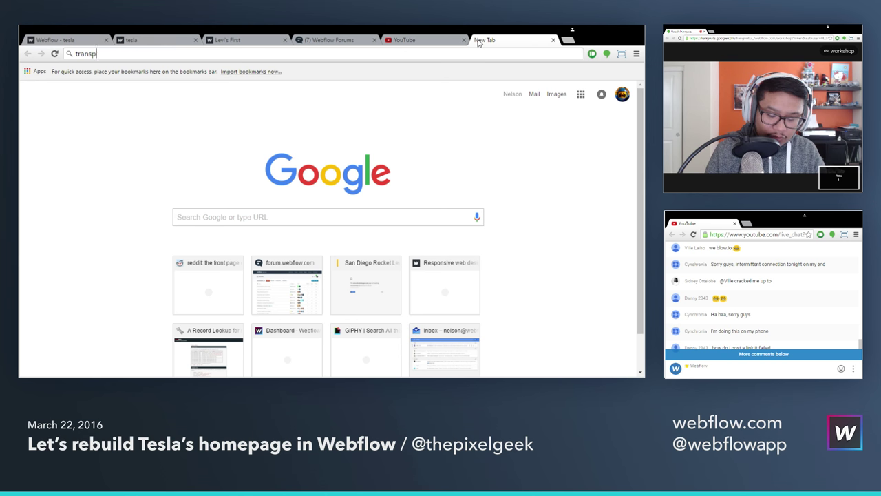
pyautogui.write('arent patterns')
pyautogui.press('Return')
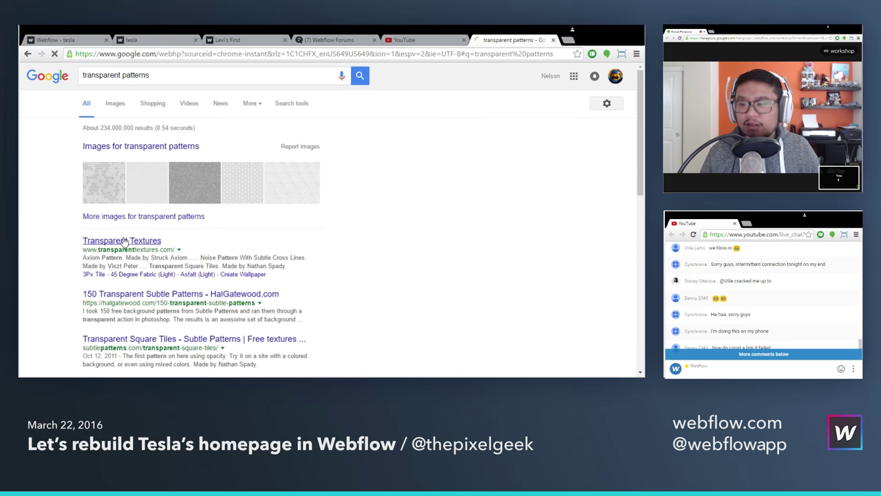
pyautogui.click(124, 241)
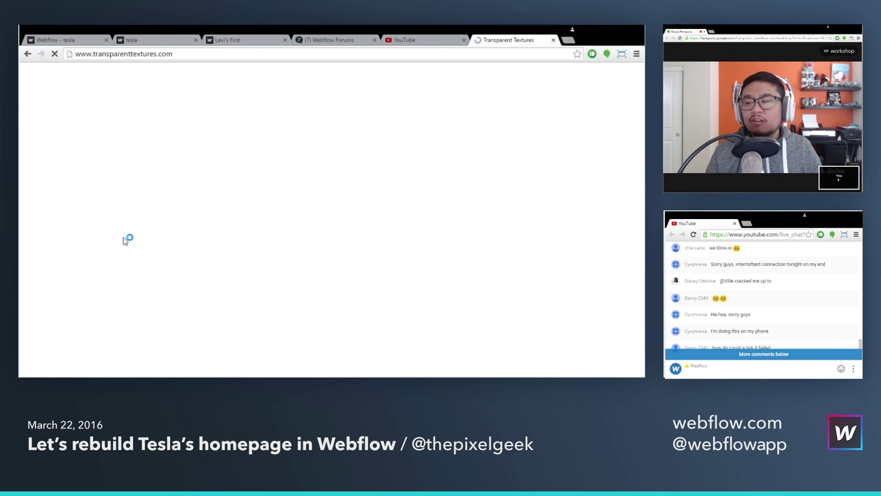
# Post the transparenttextures.com address in the live chat, then close that tab.
pyautogui.click(201, 53)
pyautogui.hotkey('ctrl', 'c')
pyautogui.click(722, 371)
pyautogui.hotkey('ctrl', 'v')
pyautogui.press('Return')
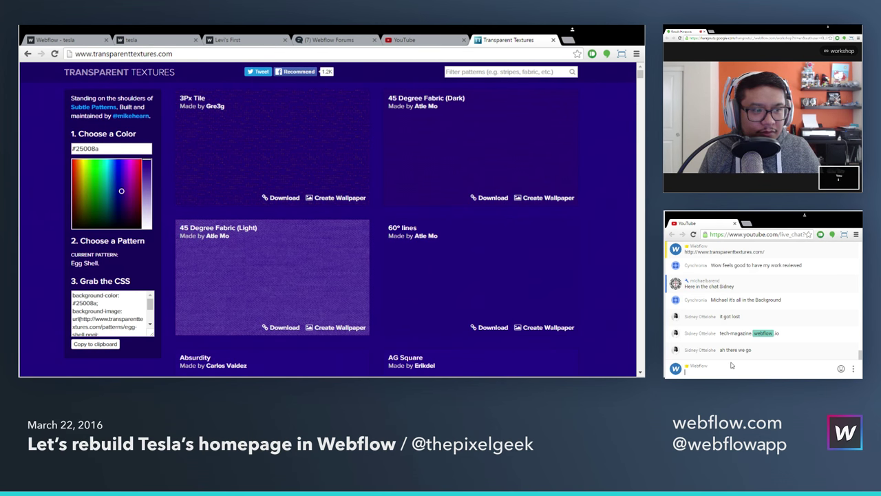
pyautogui.hotkey('ctrl', 'l')
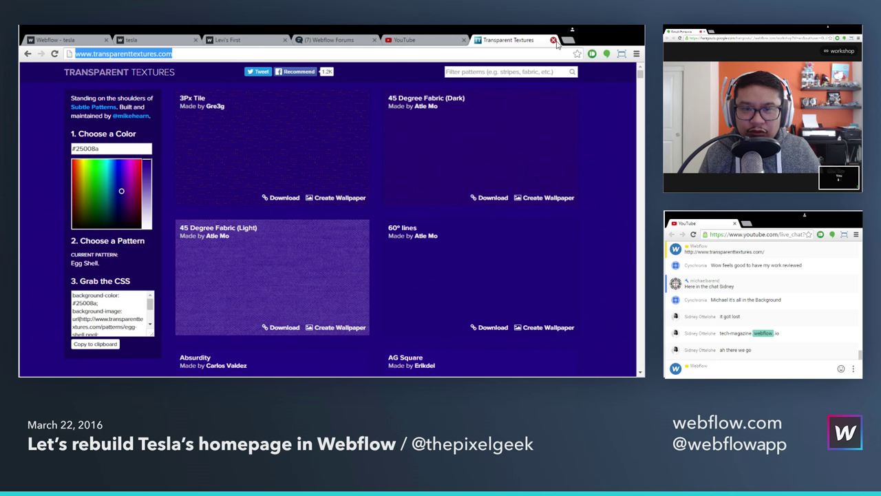
pyautogui.click(554, 41)
# Return to the Tesla rebuild, then look over the viewer's Red Snapper Associates site.
pyautogui.click(160, 43)
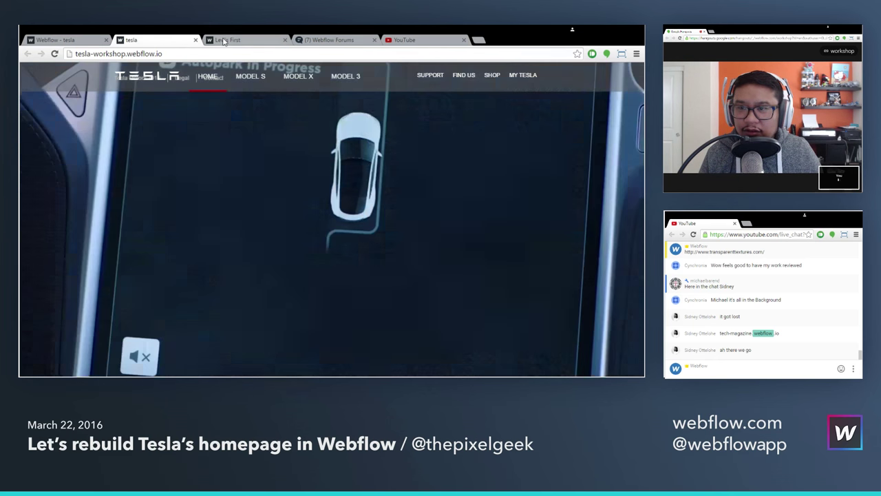
pyautogui.click(227, 39)
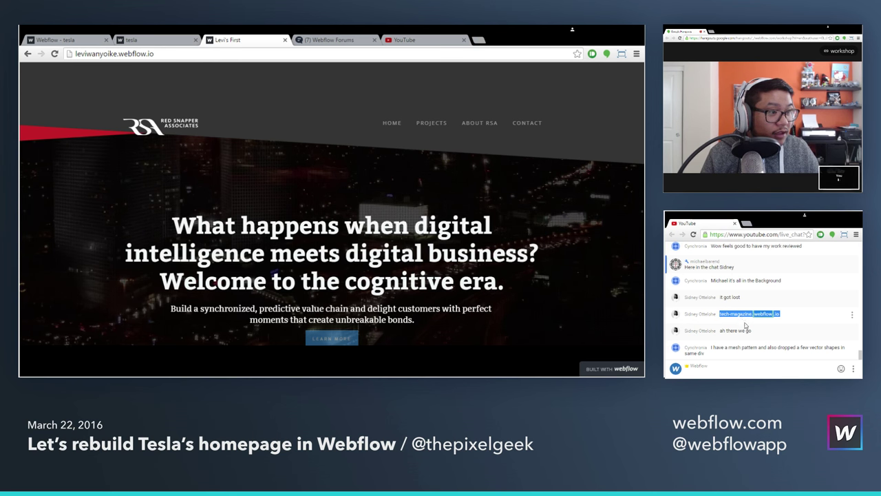
pyautogui.scroll(2, 753, 334)
pyautogui.scroll(3, 753, 334)
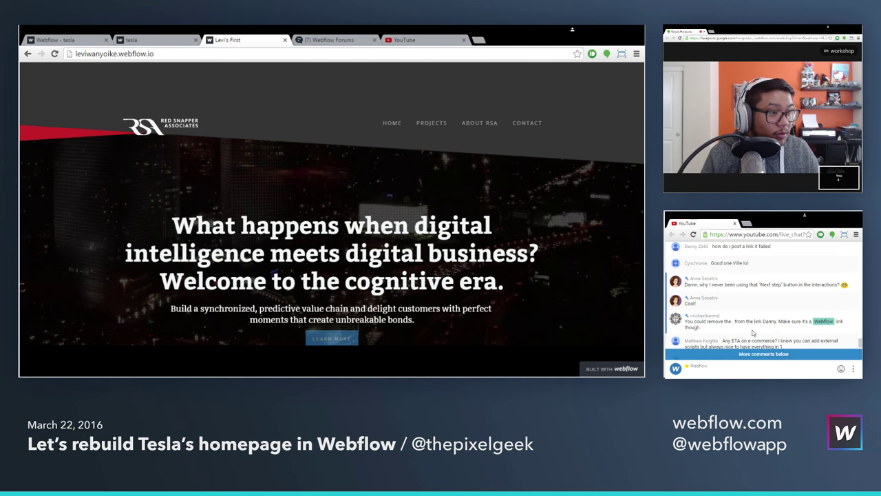
pyautogui.scroll(4, 753, 334)
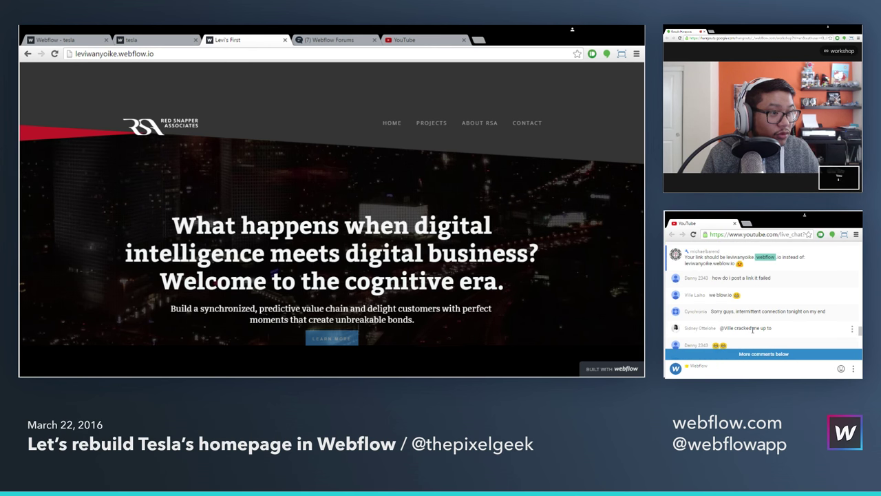
pyautogui.scroll(-5, 753, 331)
pyautogui.moveTo(720, 297); pyautogui.dragTo(780, 297)
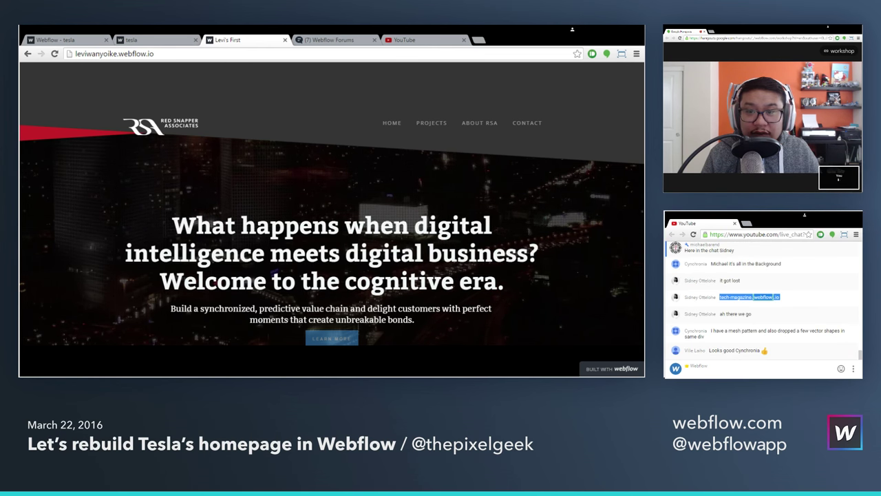
# Load tech-magazine.webflow.io and open its Tech section dropdown.
pyautogui.click(398, 54)
pyautogui.hotkey('ctrl', 'v')
pyautogui.press('Return')
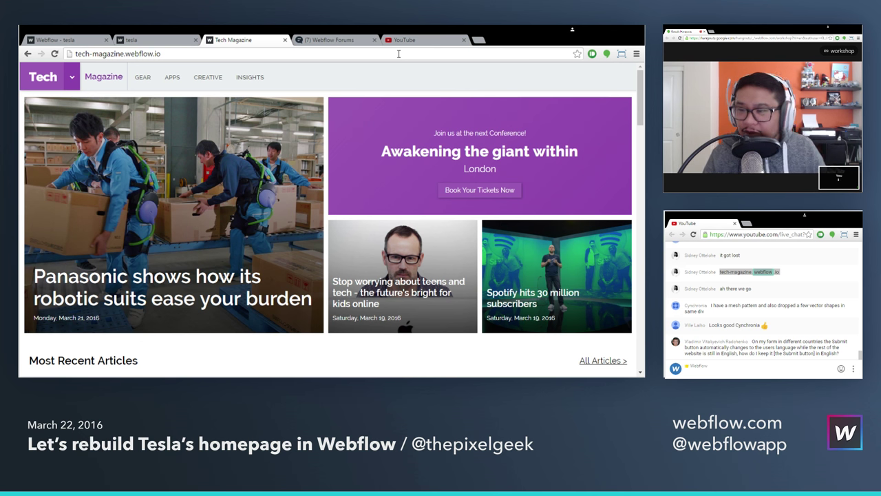
pyautogui.click(72, 77)
pyautogui.click(78, 75)
pyautogui.click(79, 72)
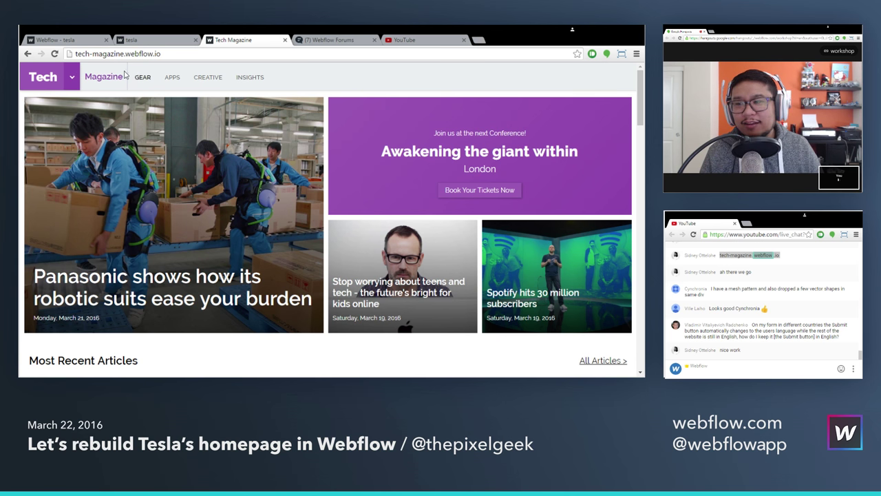
pyautogui.moveTo(69, 76)
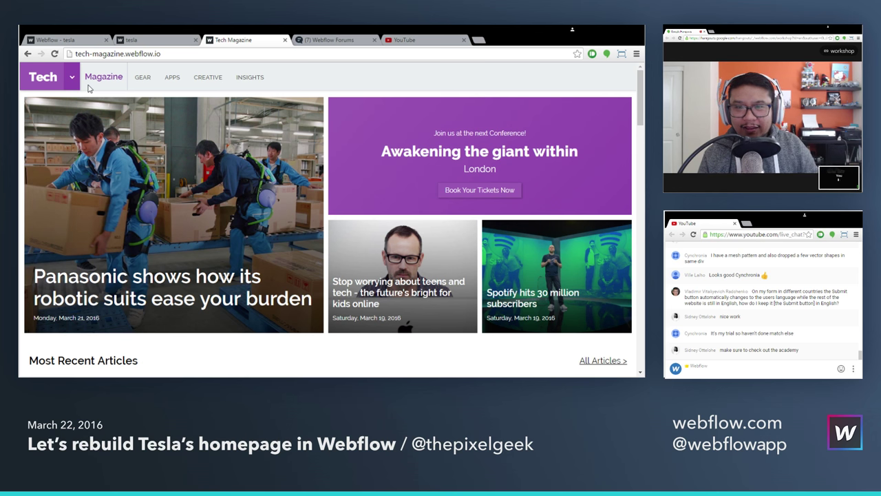
pyautogui.click(53, 87)
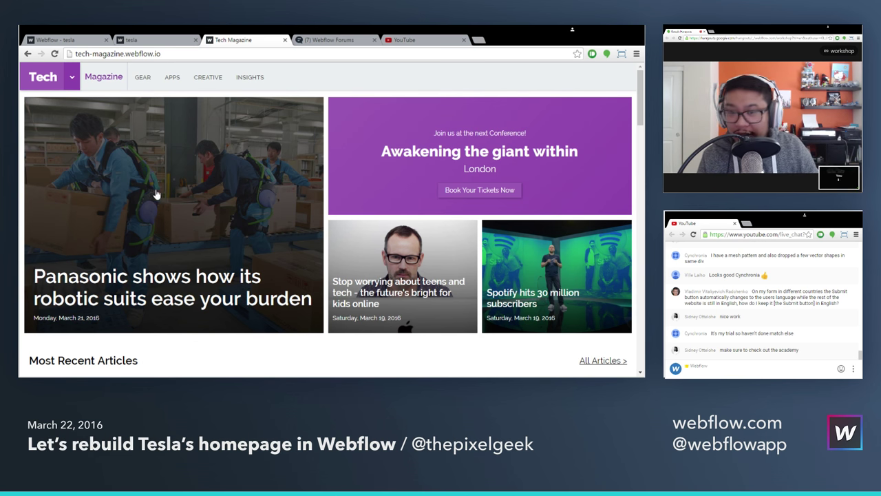
# Browse the Tech Magazine page, then switch back to the rebuilt Tesla homepage tab.
pyautogui.scroll(-5, 601, 215)
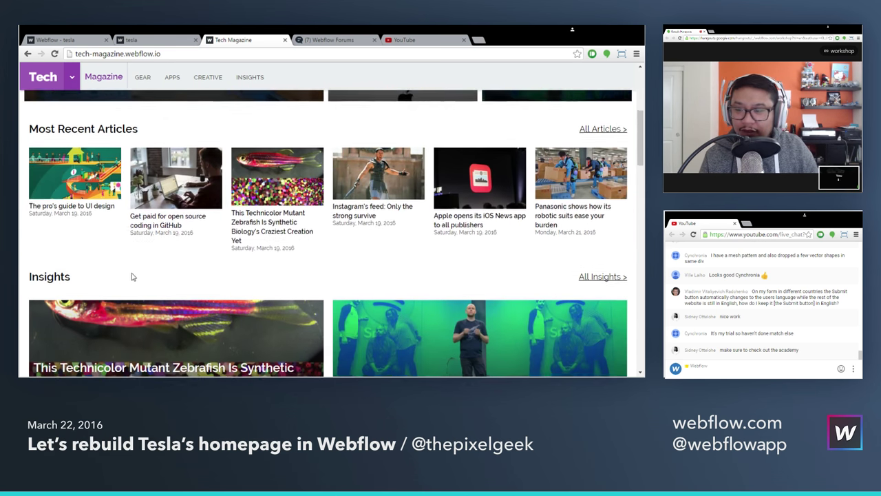
pyautogui.scroll(5, 385, 253)
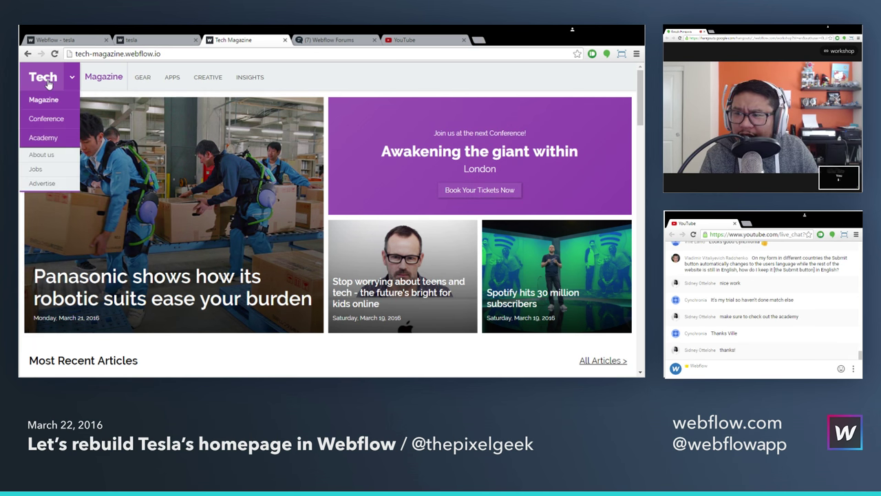
pyautogui.scroll(-5, 240, 227)
pyautogui.scroll(-5, 241, 227)
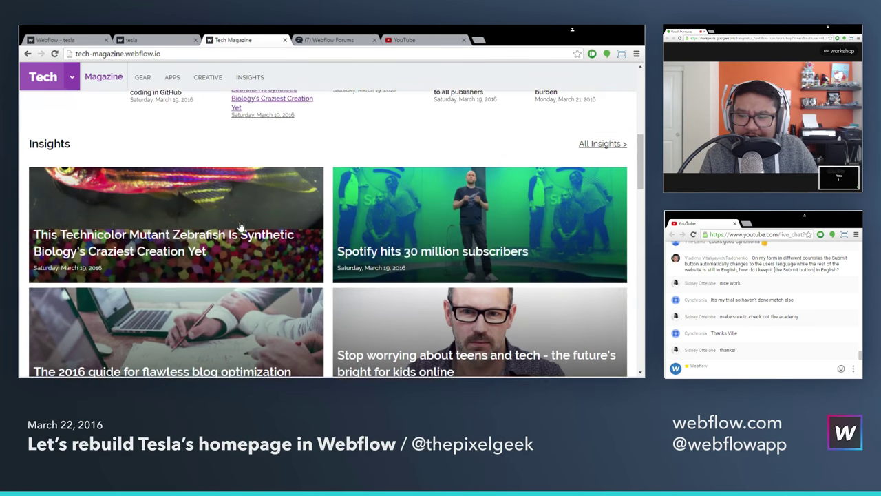
pyautogui.scroll(3, 240, 227)
pyautogui.scroll(6, 240, 228)
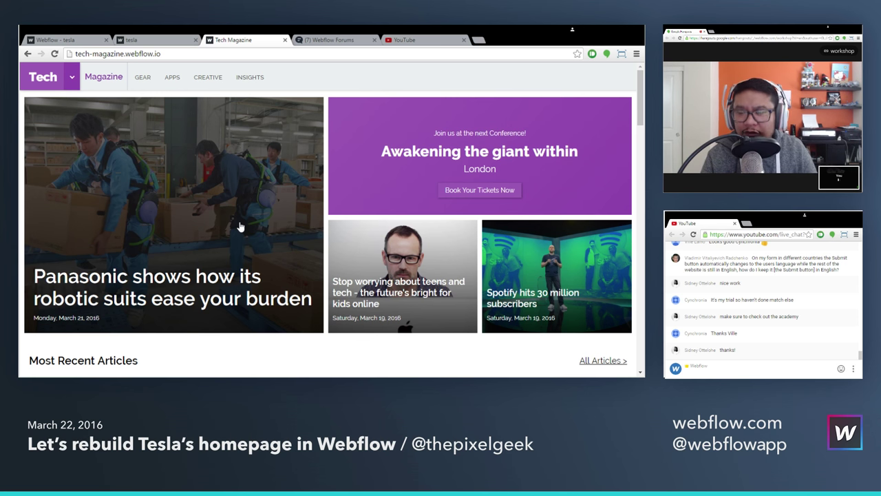
pyautogui.click(162, 41)
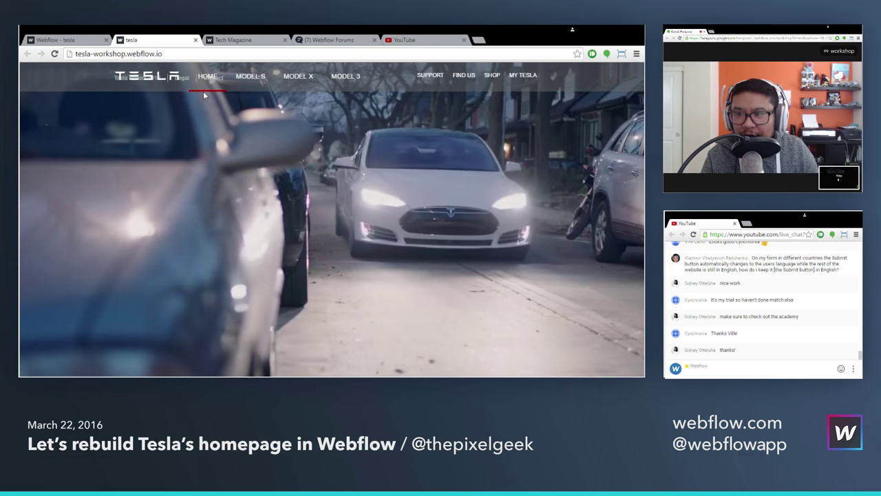
# Load tesla.com in the Tesla tab for comparison, then return to the Tech Magazine tab.
pyautogui.click(197, 55)
pyautogui.write('tesla.com')
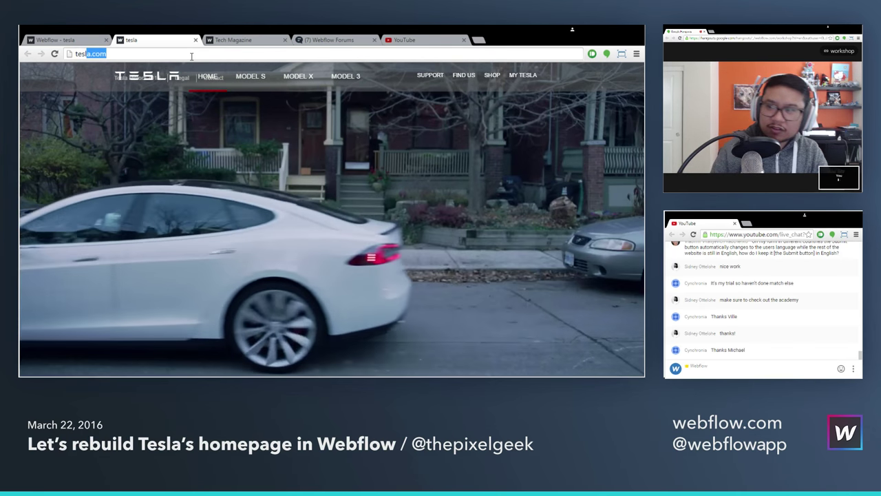
pyautogui.press('Return')
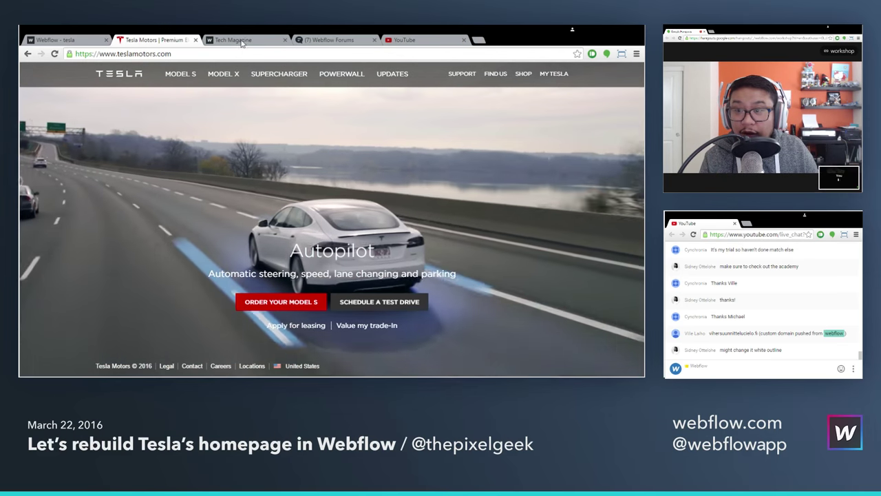
pyautogui.click(228, 41)
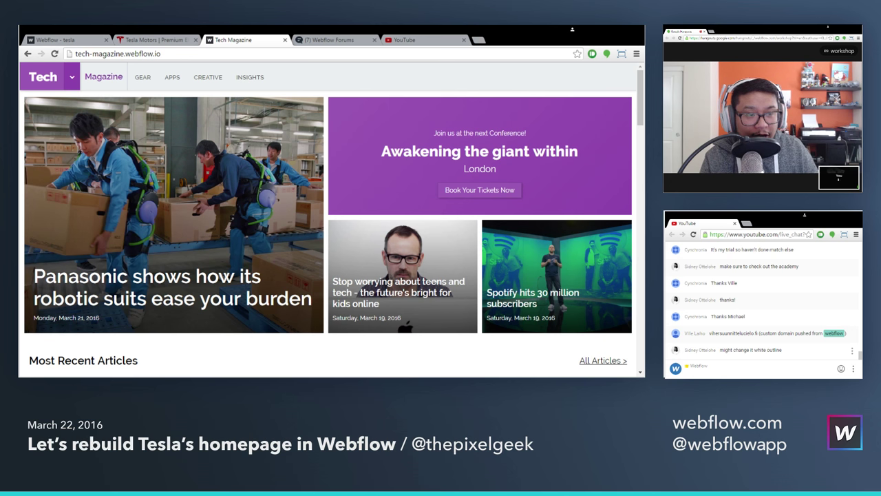
# Take the Tesla tab back from teslamotors.com to tesla-workshop.webflow.io, then return to Tech Magazine.
pyautogui.scroll(-1, 309, 223)
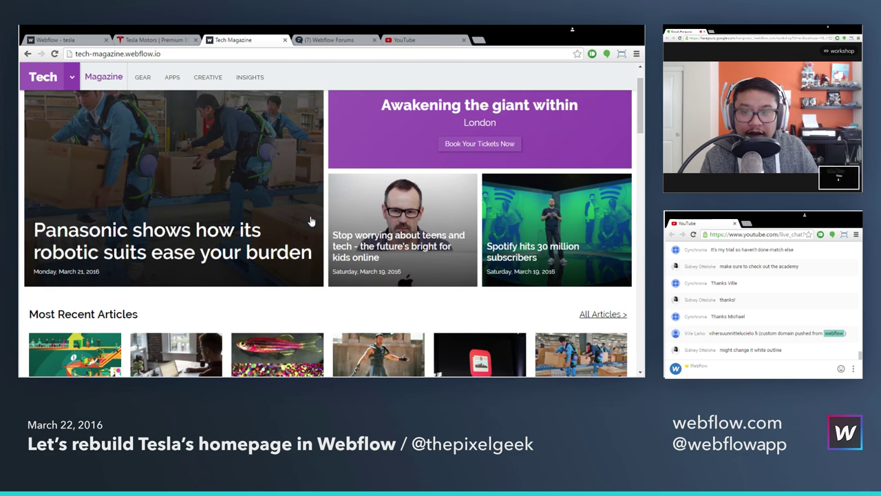
pyautogui.scroll(-1, 311, 221)
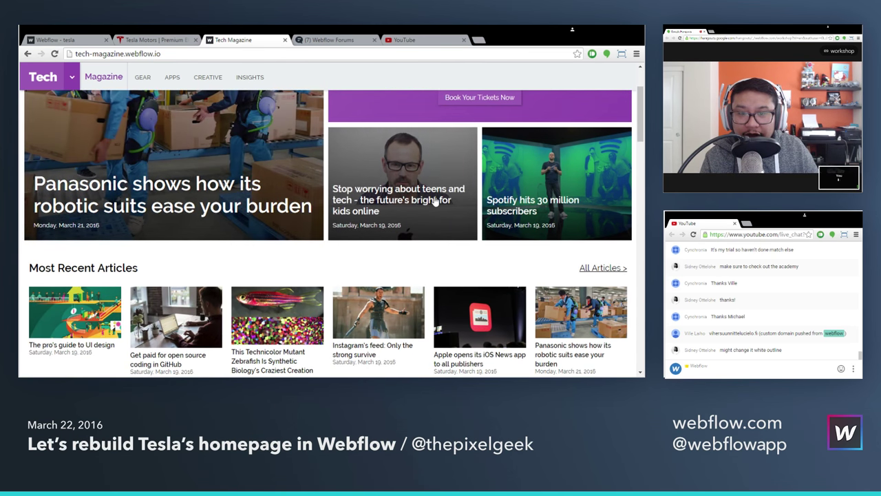
pyautogui.scroll(2, 210, 195)
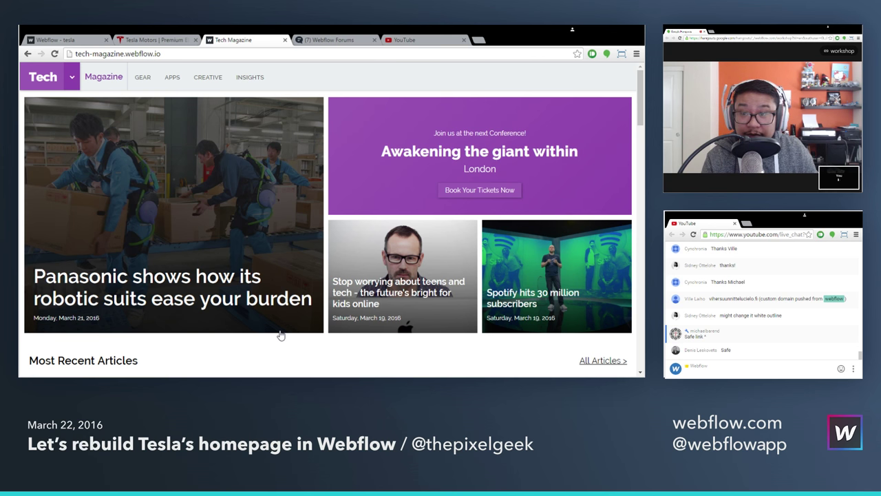
pyautogui.hotkey('ctrl', 'shift', 'Tab')
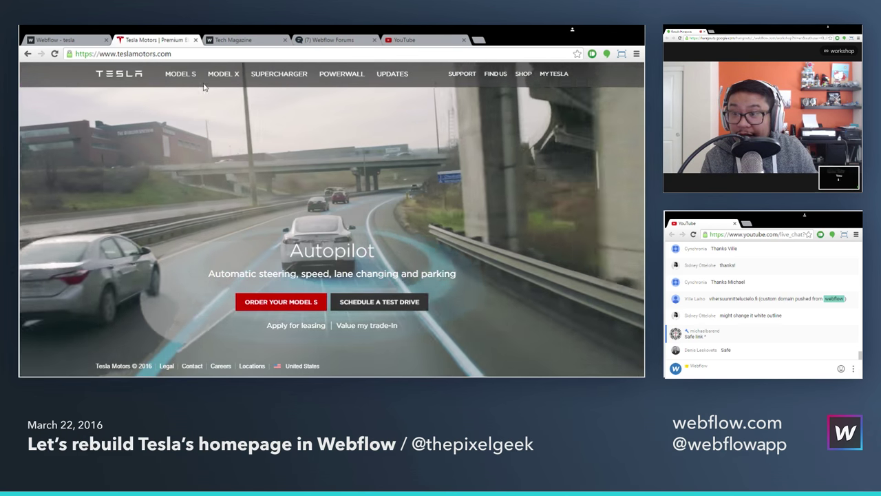
pyautogui.hotkey('alt', 'Left')
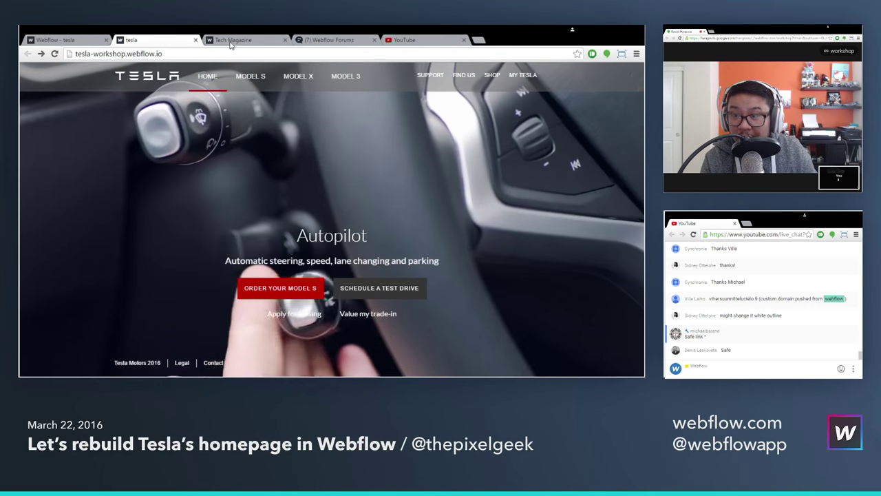
pyautogui.click(231, 42)
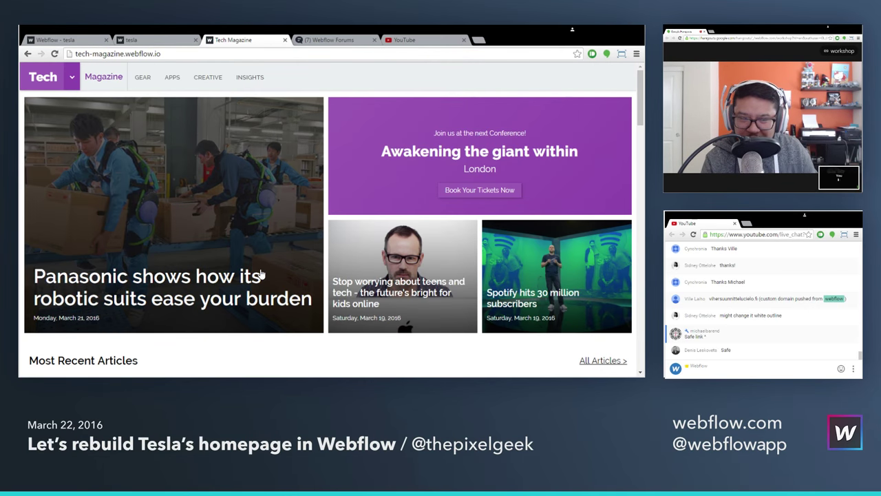
# Scroll the Tech Magazine homepage through Insights, Gear, Apps and Creative to the Get Notified form.
pyautogui.scroll(-3, 274, 255)
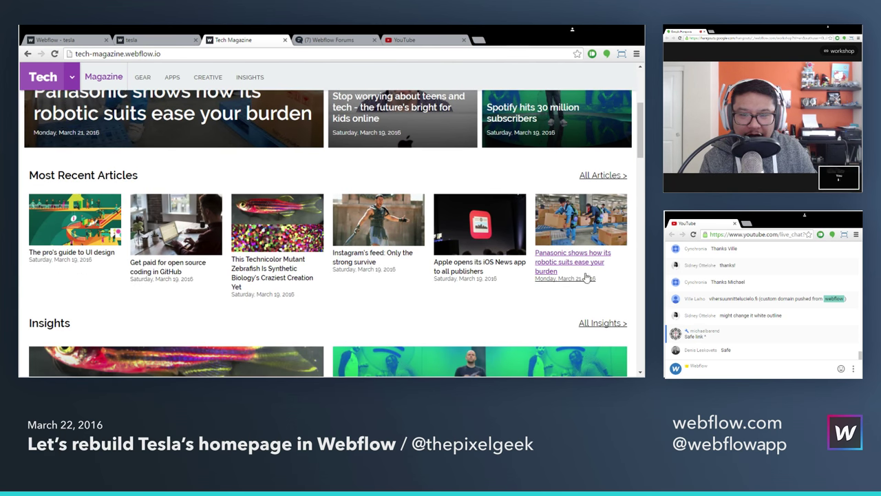
pyautogui.scroll(-2, 374, 288)
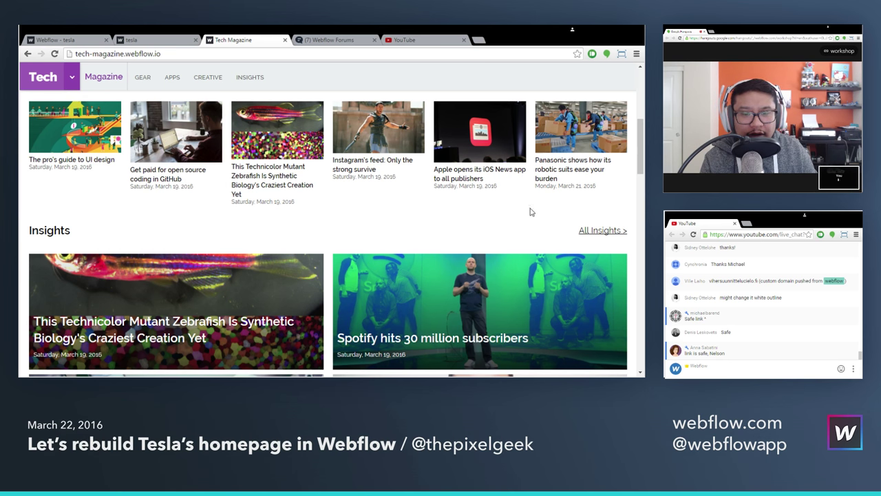
pyautogui.scroll(-1, 530, 212)
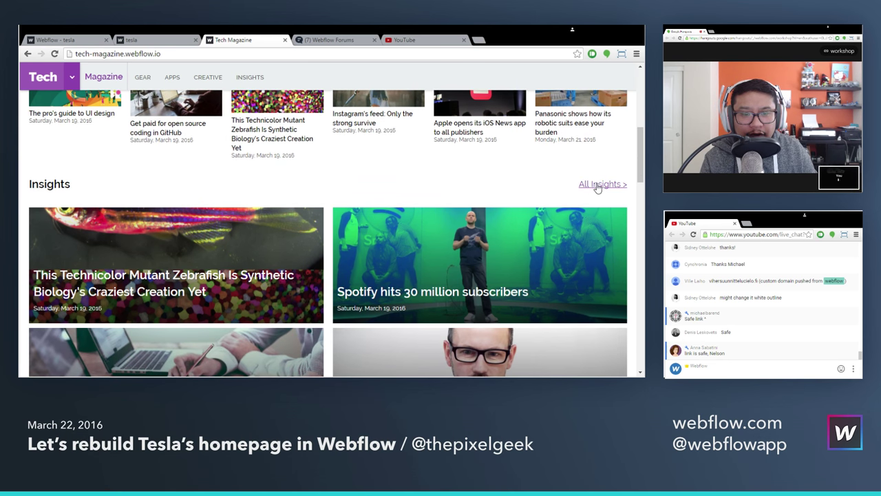
pyautogui.scroll(-2, 592, 190)
pyautogui.scroll(2, 588, 191)
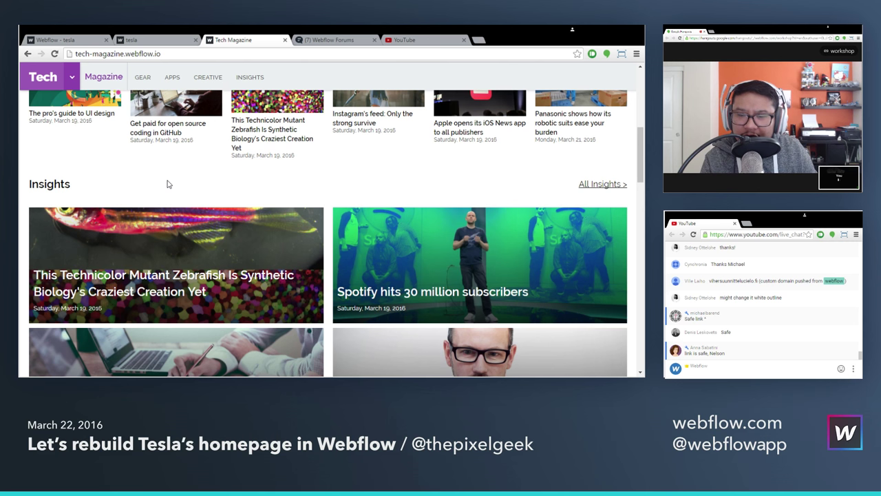
pyautogui.scroll(-5, 168, 186)
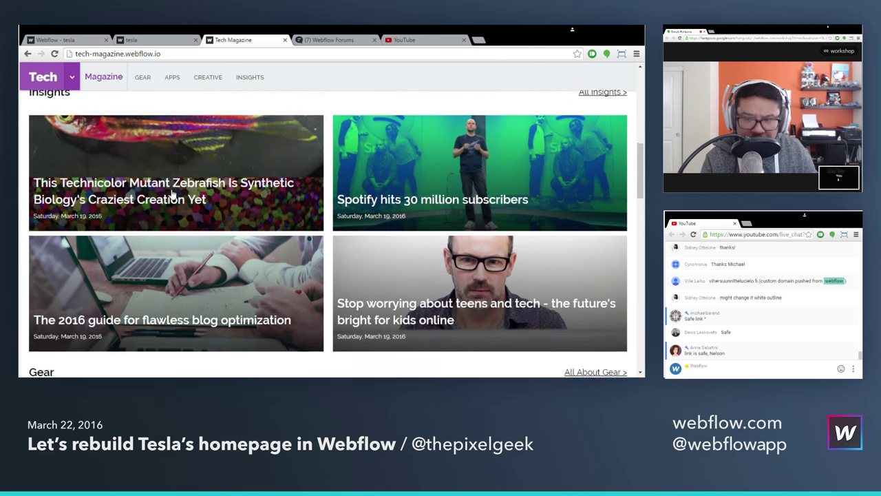
pyautogui.scroll(-5, 172, 195)
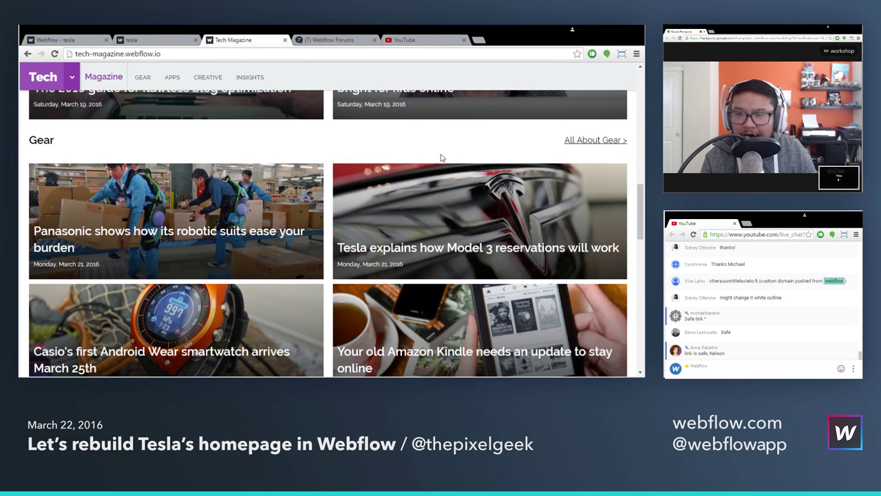
pyautogui.scroll(-3, 308, 172)
pyautogui.scroll(3, 308, 172)
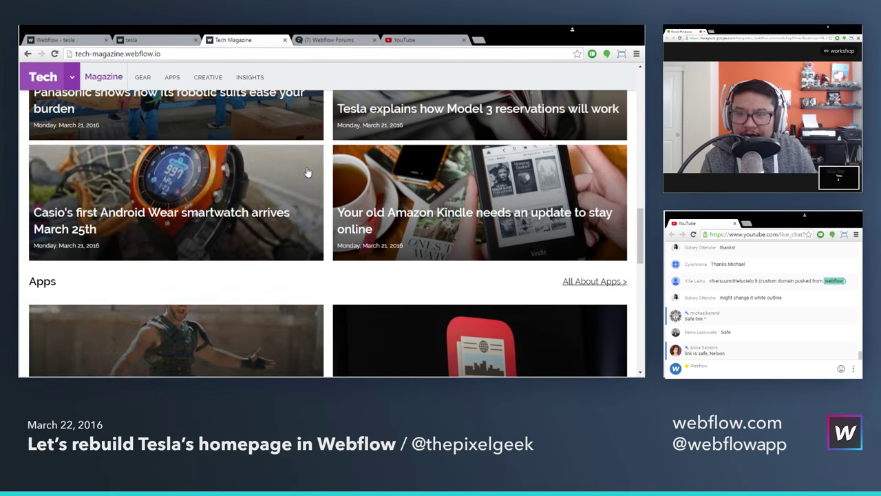
pyautogui.scroll(2, 308, 172)
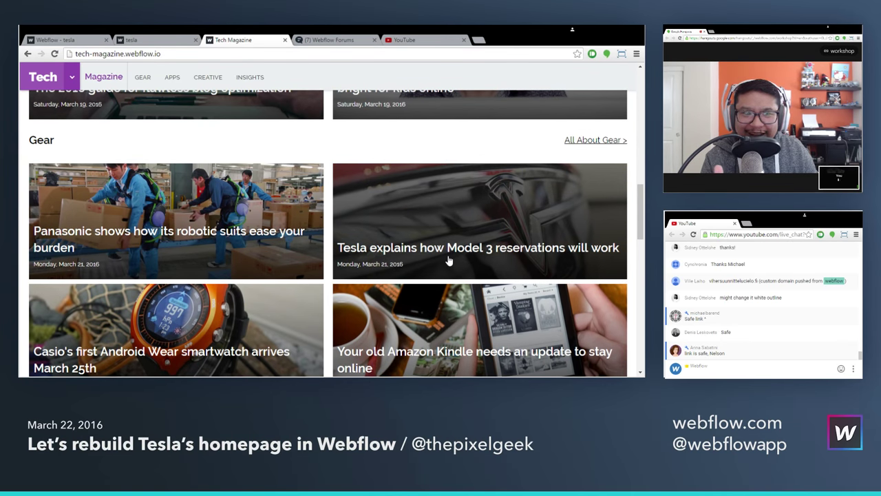
pyautogui.scroll(-4, 449, 260)
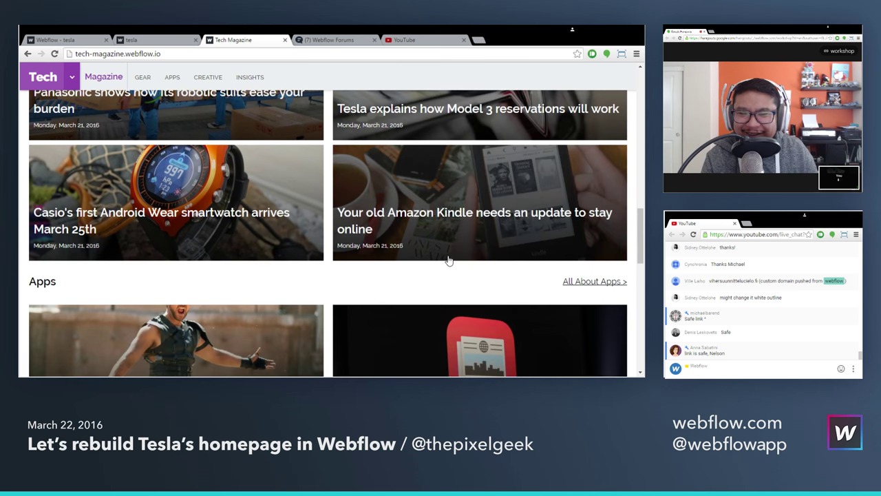
pyautogui.scroll(-10, 446, 257)
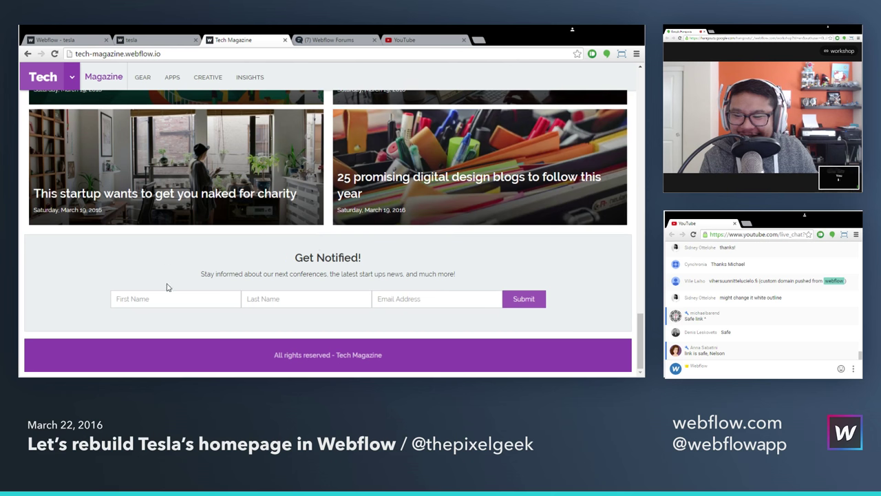
# Open the Tech Magazine Conference page from the Tech menu and scroll through it.
pyautogui.click(71, 78)
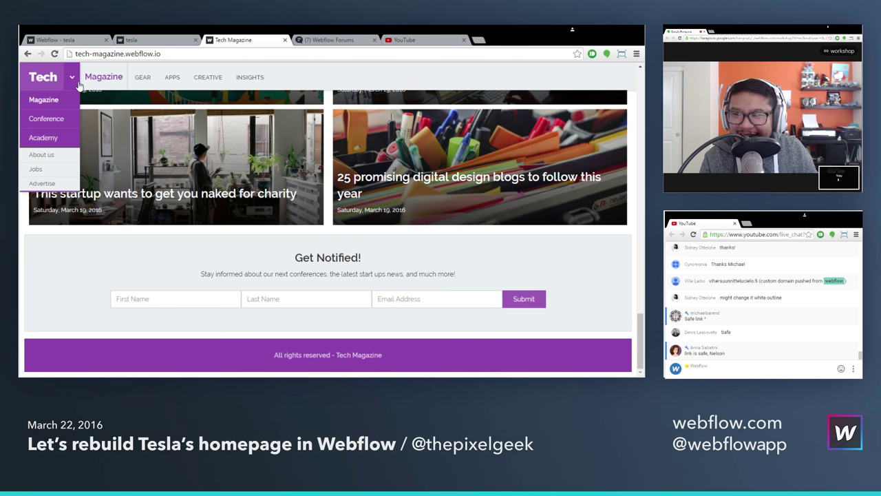
pyautogui.click(64, 115)
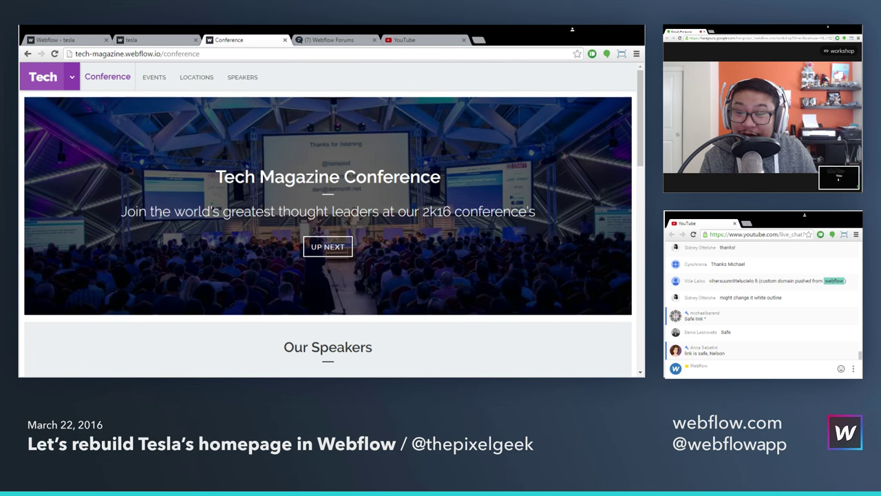
pyautogui.scroll(-1, 331, 245)
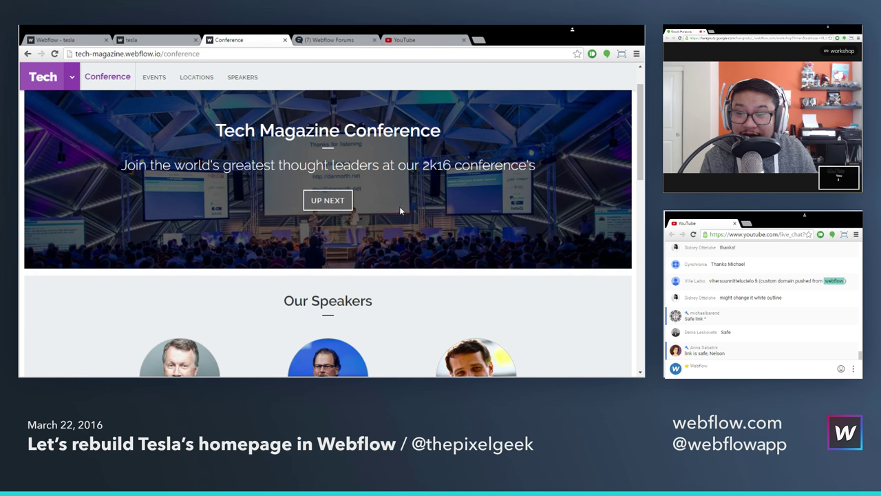
pyautogui.scroll(-5, 447, 224)
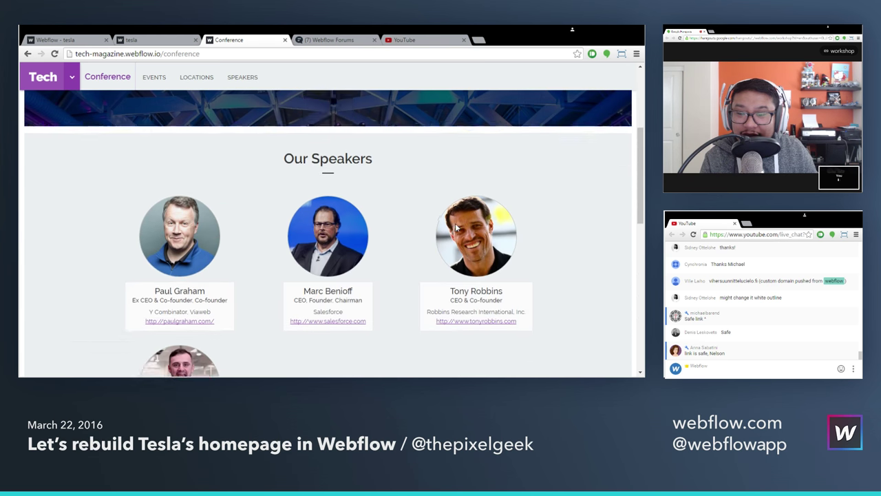
pyautogui.scroll(-4, 455, 227)
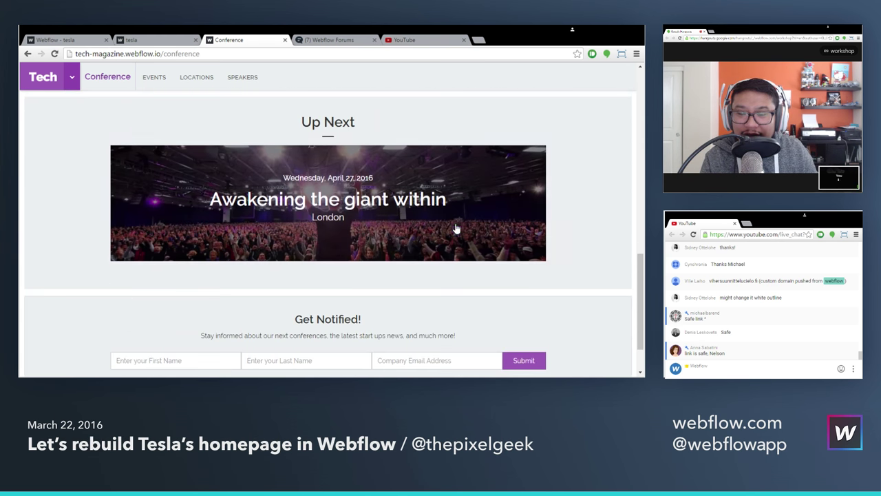
# Open the Academy page with its online courses hero and course cards.
pyautogui.click(66, 78)
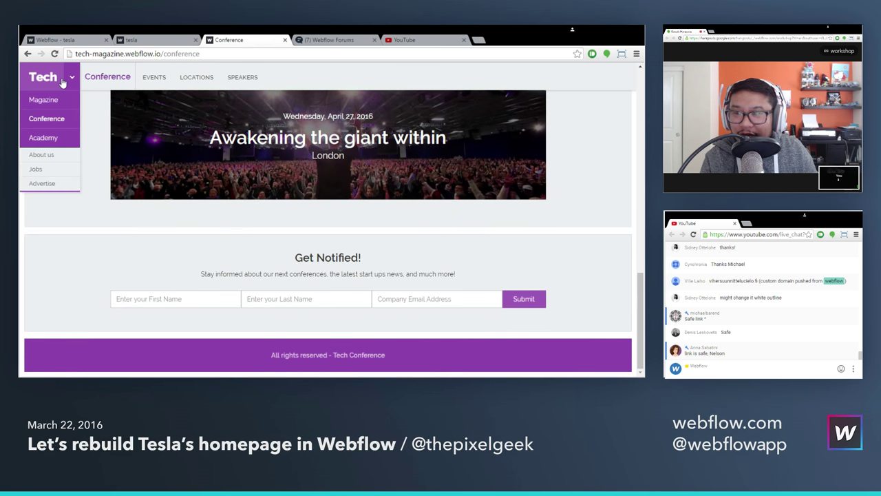
pyautogui.click(61, 138)
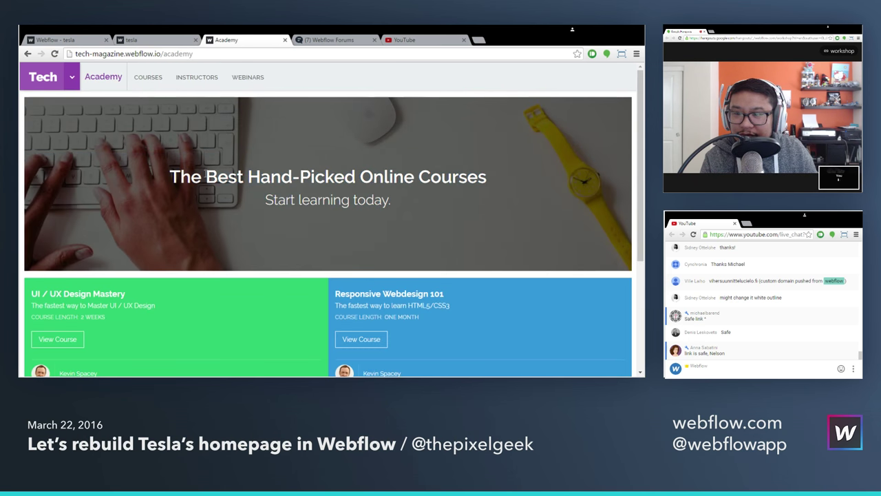
pyautogui.scroll(-2, 384, 233)
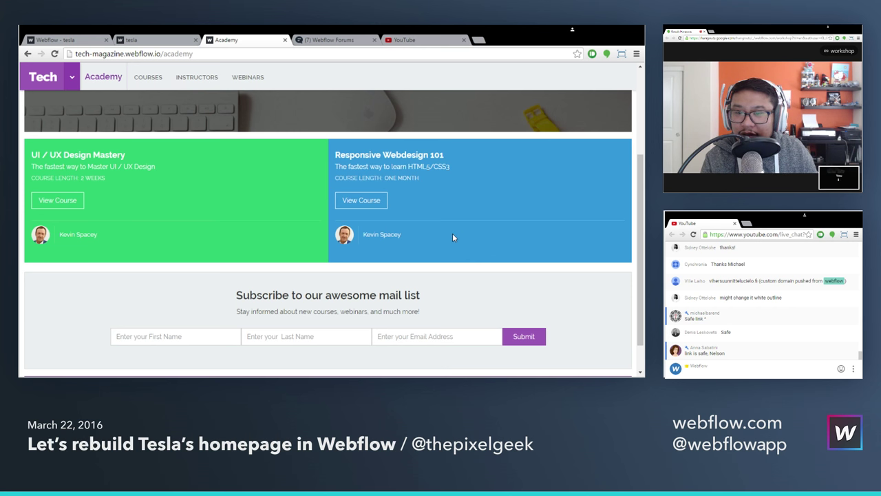
pyautogui.moveTo(411, 234); pyautogui.dragTo(355, 235)
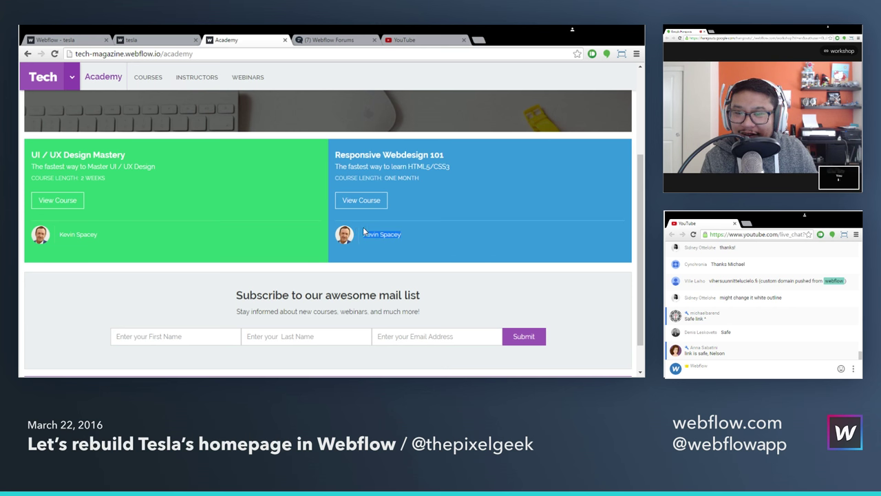
pyautogui.scroll(2, 433, 209)
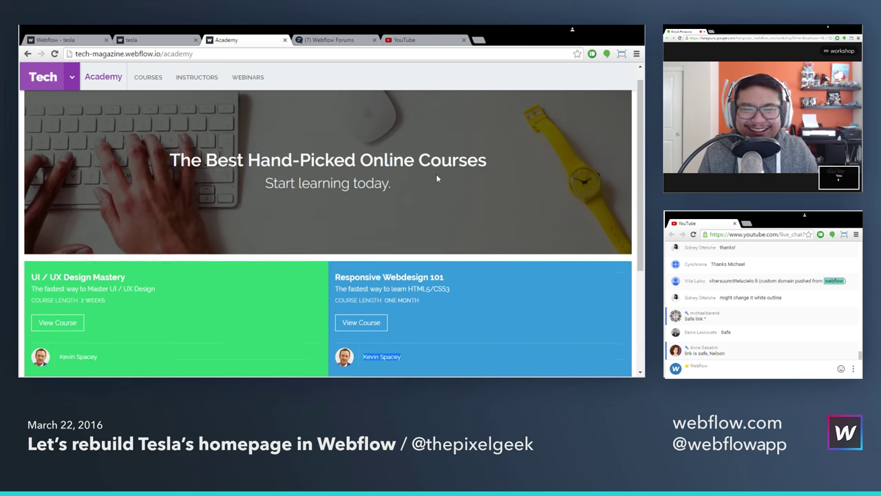
# Copy the viewer's Cielo site link from the live chat.
pyautogui.click(759, 262)
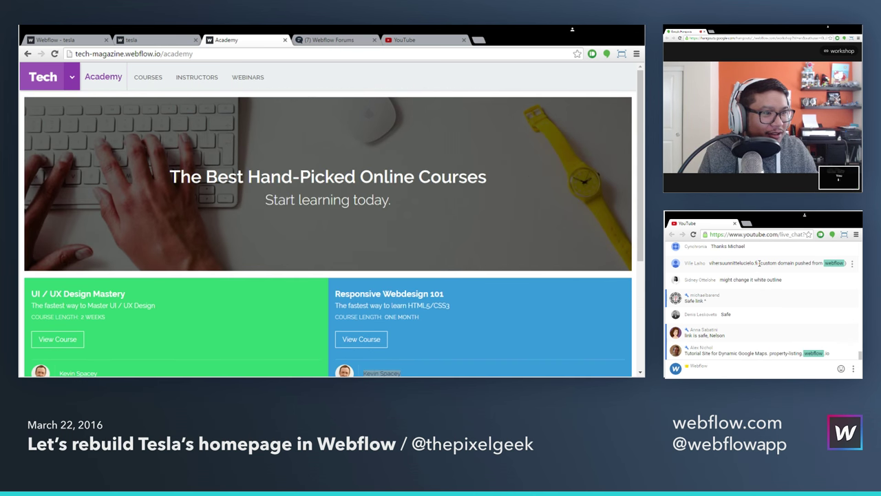
pyautogui.moveTo(753, 262); pyautogui.dragTo(709, 263)
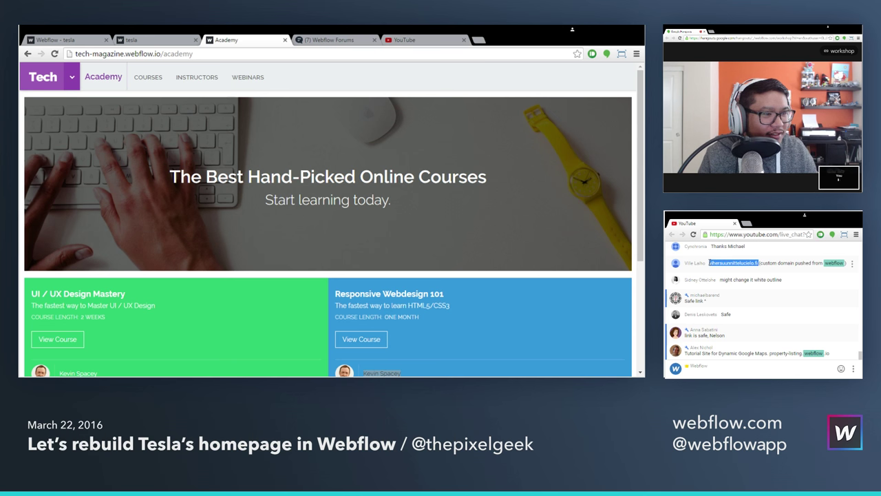
pyautogui.hotkey('ctrl', 'c')
# Load the viewer's Cielo site at vihersuunnittelucielo.fi from the copied link.
pyautogui.click(304, 56)
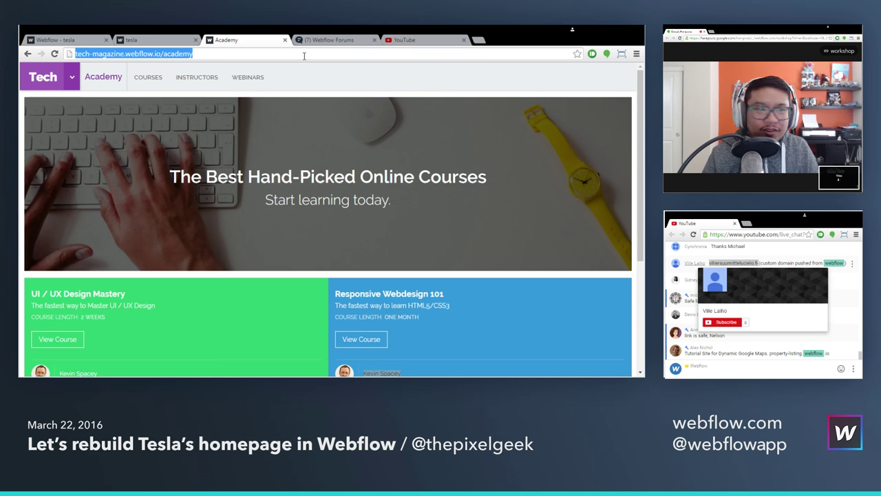
pyautogui.hotkey('ctrl', 'v')
pyautogui.press('Return')
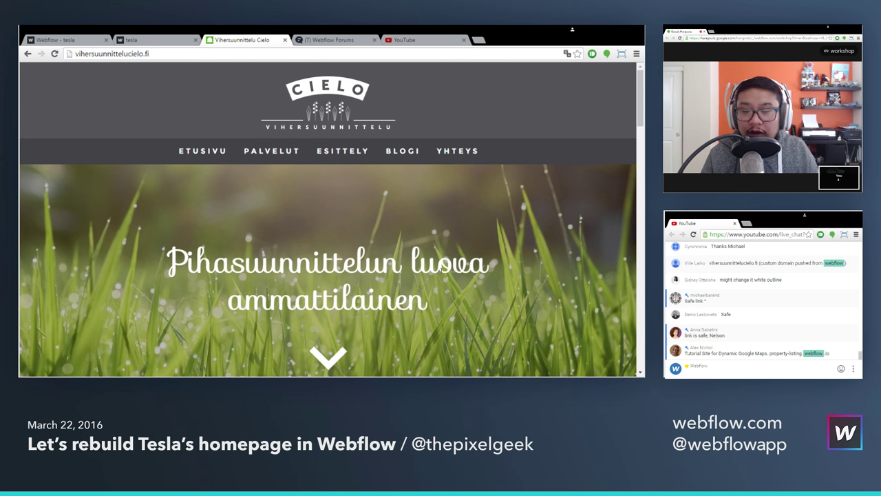
pyautogui.scroll(-1, 447, 269)
pyautogui.scroll(1, 447, 269)
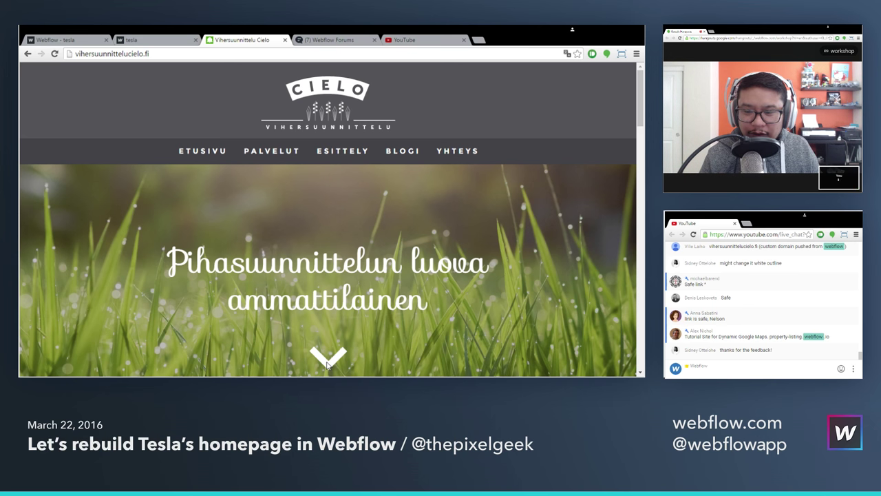
# Jump to the Palvelut section and inspect the Toteutussuunnittelu service card.
pyautogui.click(328, 365)
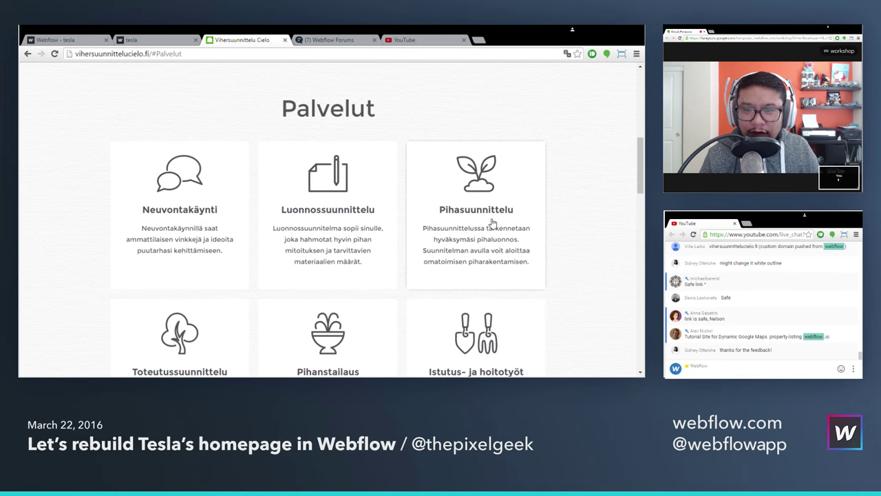
pyautogui.scroll(-2, 359, 254)
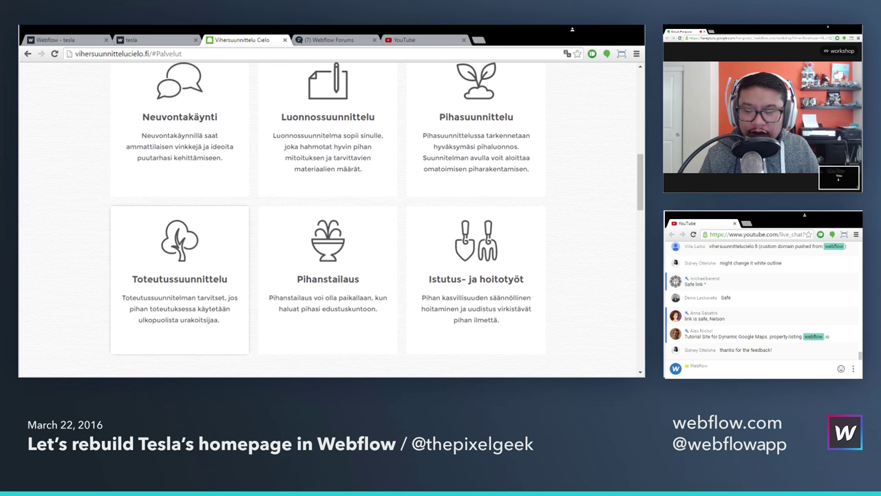
pyautogui.hotkey('ctrl', 'shift', 'c')
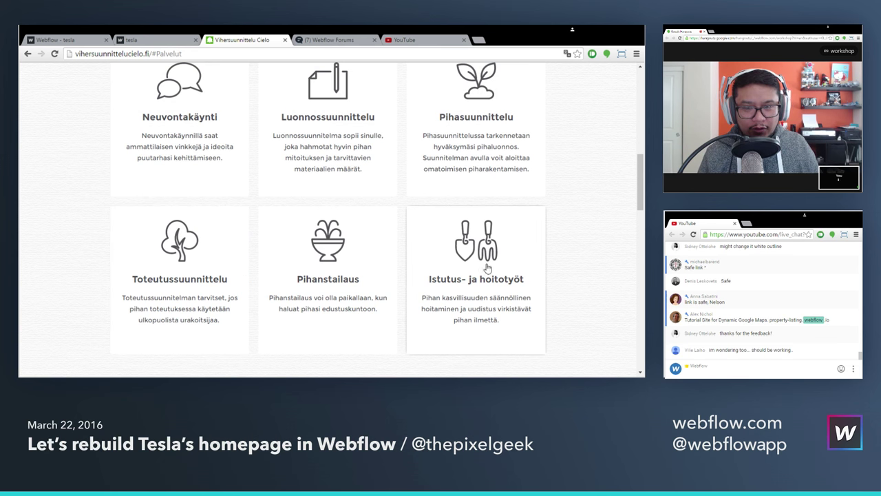
pyautogui.scroll(1, 563, 277)
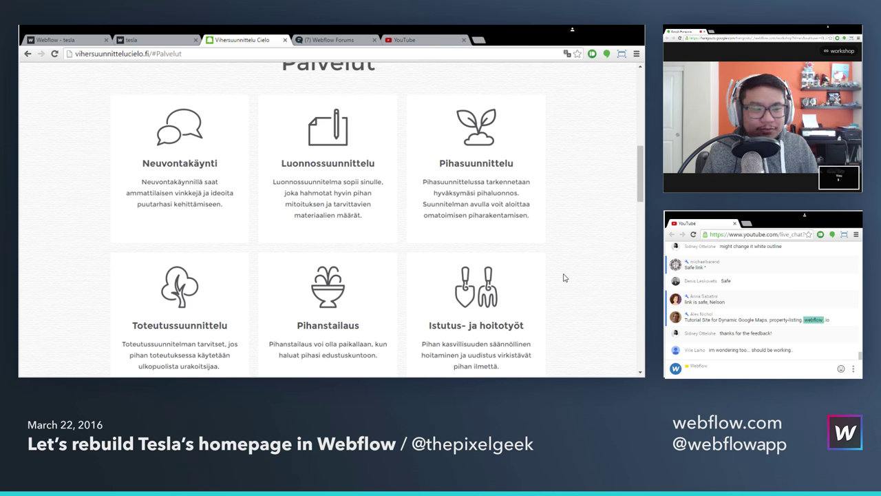
# Scroll through the Cielo site's Palvelut section down to the reference images.
pyautogui.scroll(-1, 519, 242)
pyautogui.scroll(-3, 519, 242)
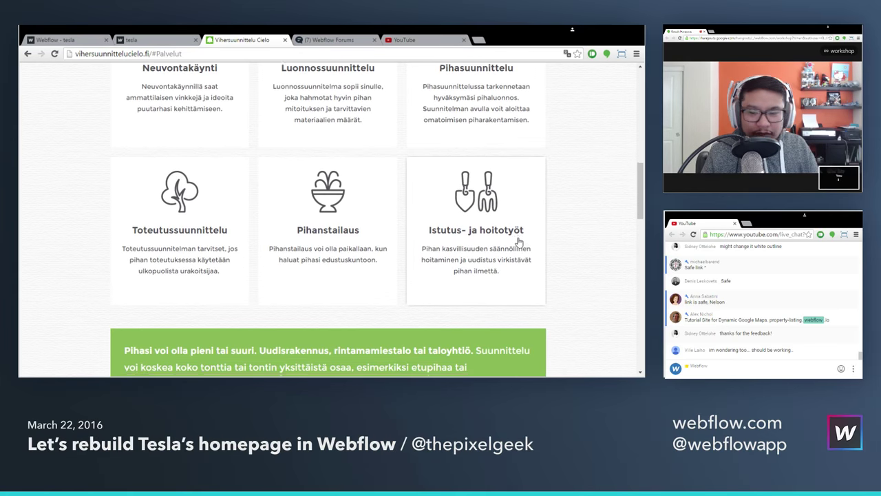
pyautogui.scroll(-3, 519, 241)
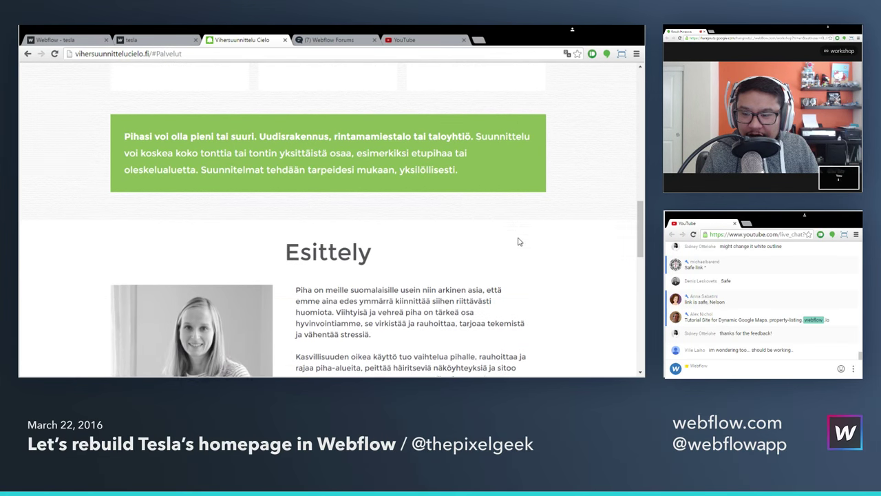
pyautogui.scroll(2, 518, 241)
pyautogui.scroll(-1, 554, 239)
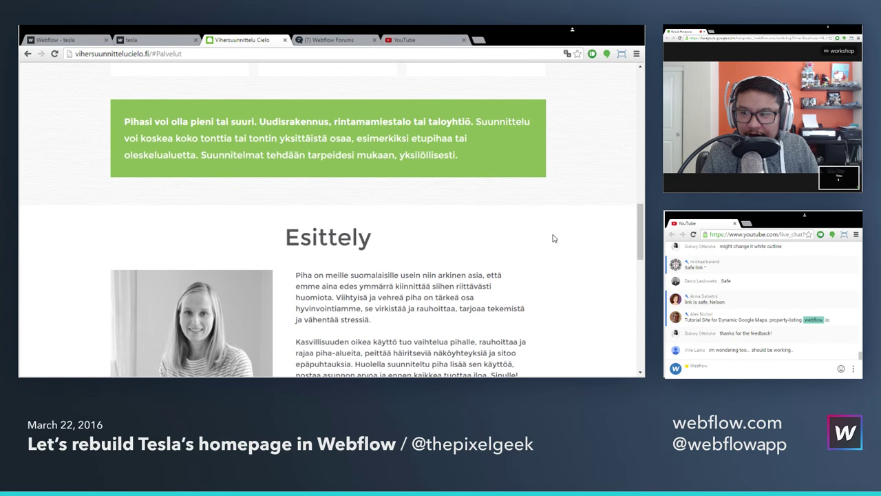
pyautogui.scroll(3, 587, 131)
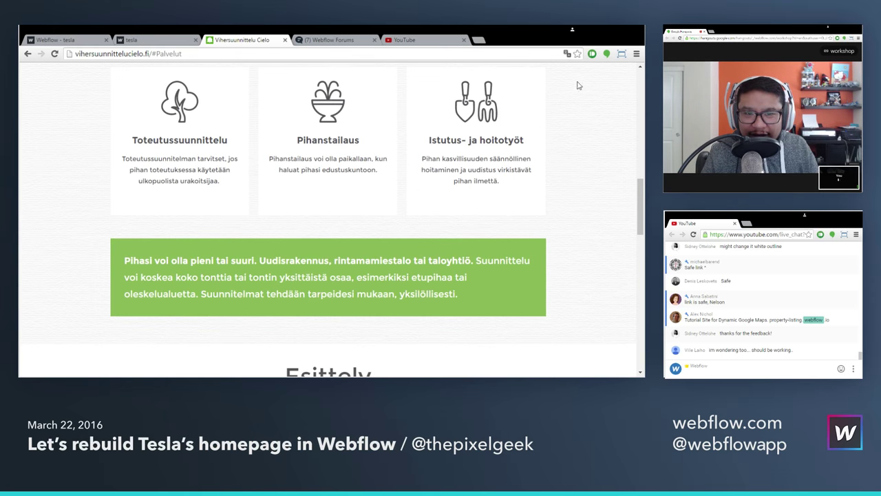
pyautogui.scroll(2, 581, 82)
pyautogui.scroll(2, 570, 226)
pyautogui.scroll(-5, 571, 223)
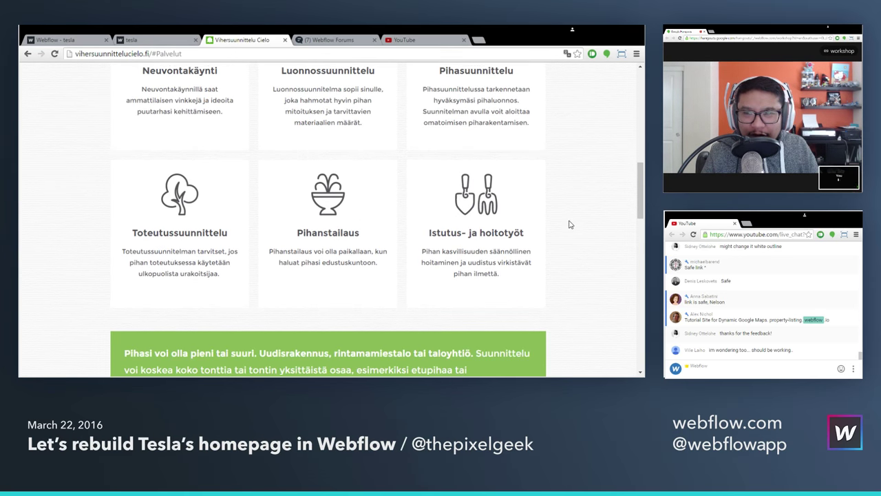
pyautogui.scroll(2, 571, 222)
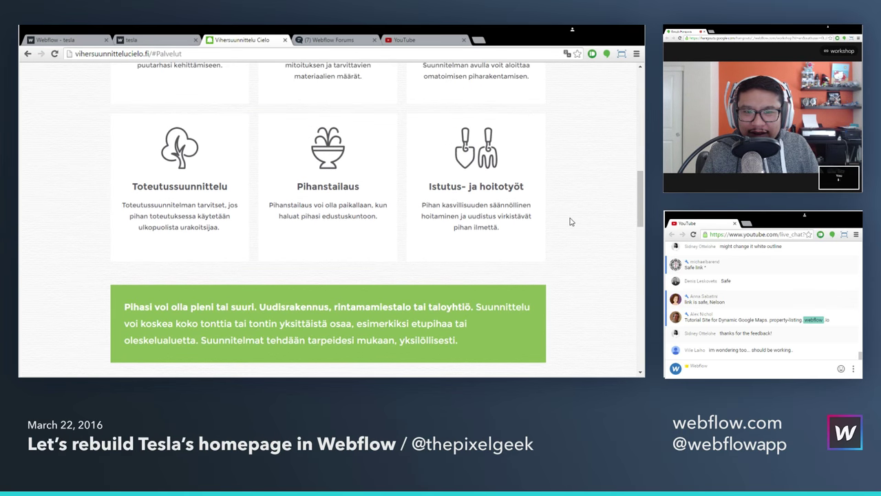
pyautogui.scroll(-6, 570, 222)
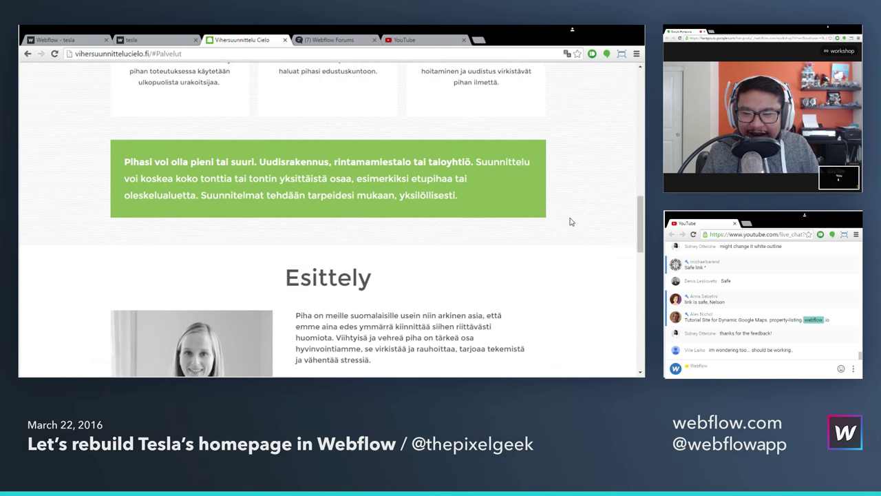
pyautogui.scroll(-2, 570, 222)
pyautogui.scroll(2, 570, 222)
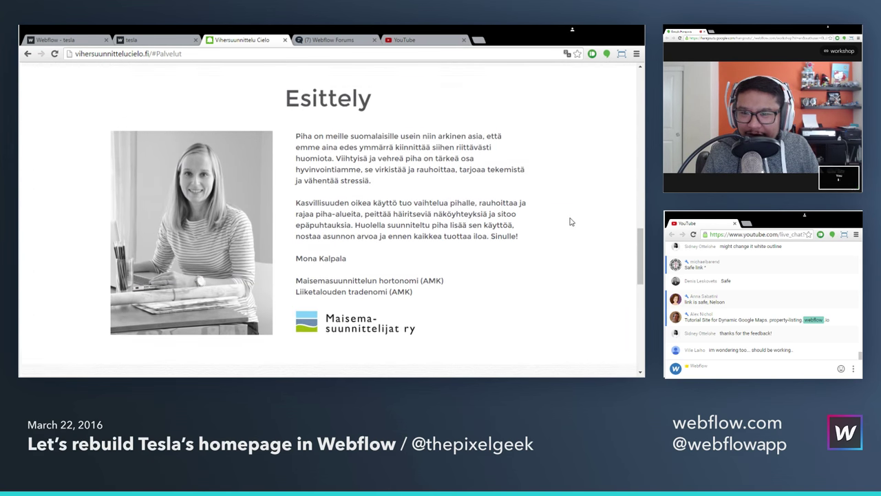
pyautogui.scroll(-3, 570, 222)
pyautogui.scroll(-3, 571, 222)
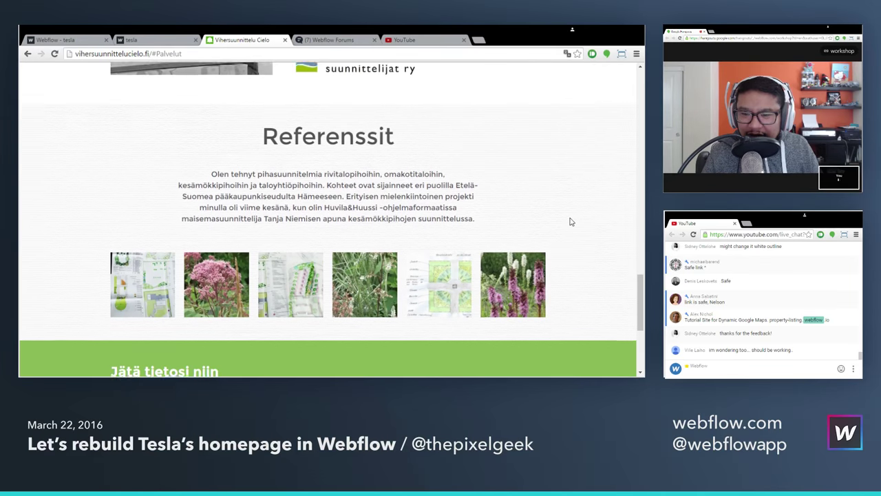
pyautogui.scroll(-1, 571, 221)
pyautogui.scroll(-1, 570, 221)
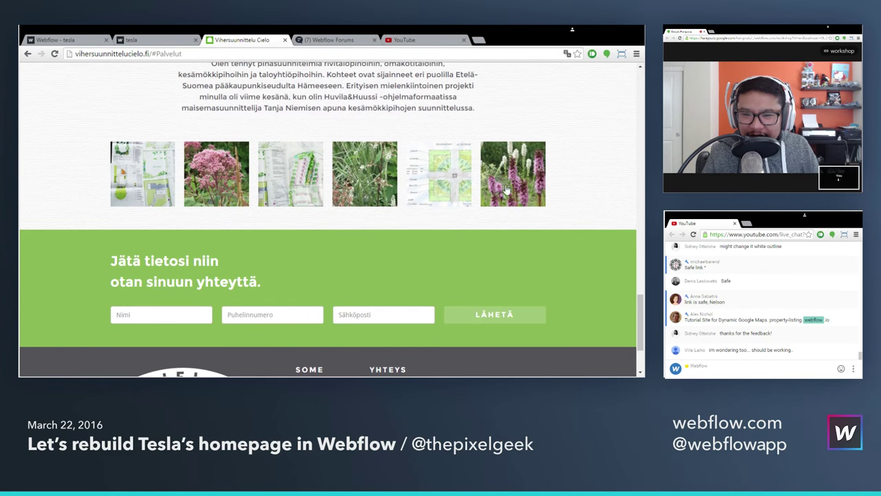
# Page through the reference images in the gallery lightbox, then close it.
pyautogui.click(152, 174)
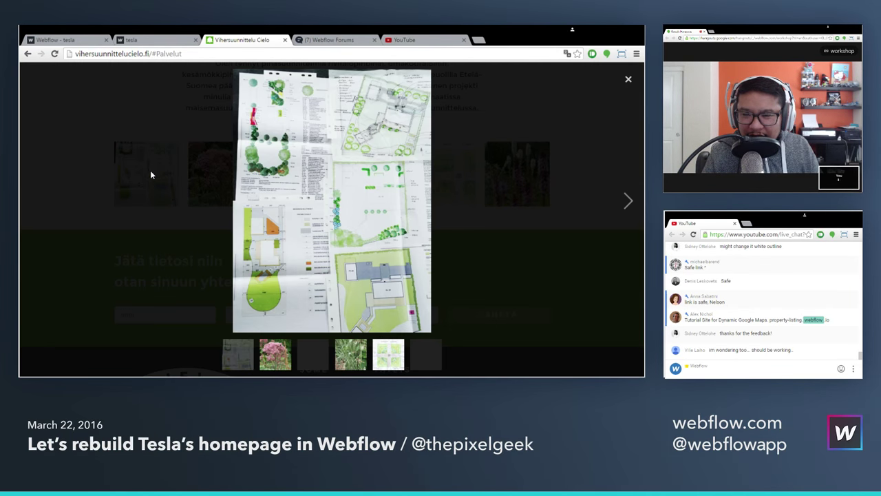
pyautogui.click(628, 202)
pyautogui.click(628, 204)
pyautogui.click(628, 203)
pyautogui.click(628, 203)
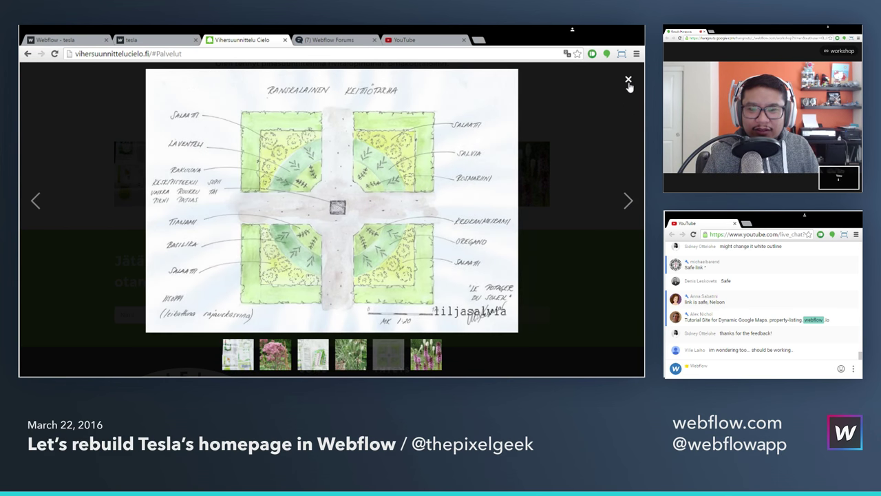
pyautogui.click(628, 81)
# Select the property-listing site link in the live chat and the current page address.
pyautogui.scroll(-2, 593, 206)
pyautogui.scroll(15, 589, 207)
pyautogui.scroll(1, 586, 205)
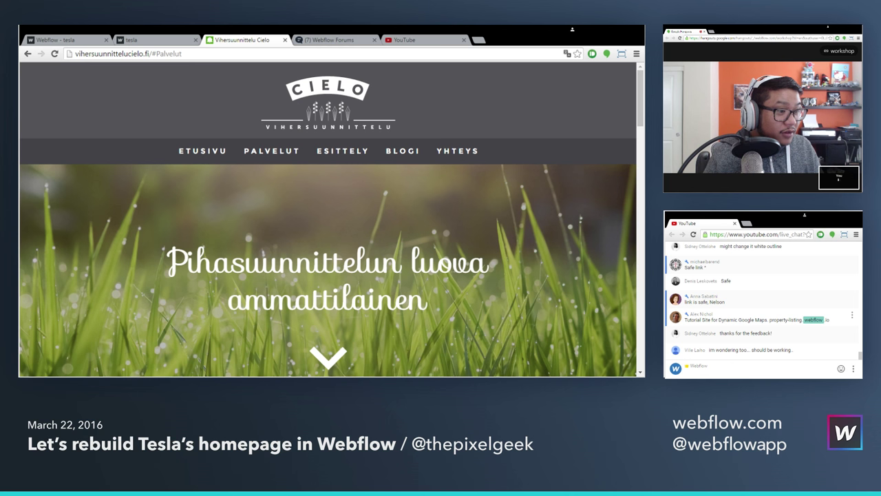
pyautogui.moveTo(830, 320); pyautogui.dragTo(769, 319)
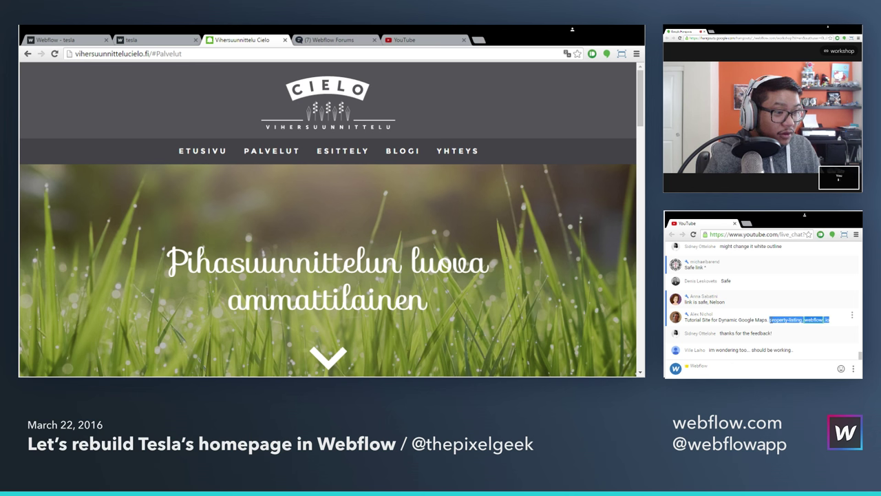
pyautogui.click(467, 54)
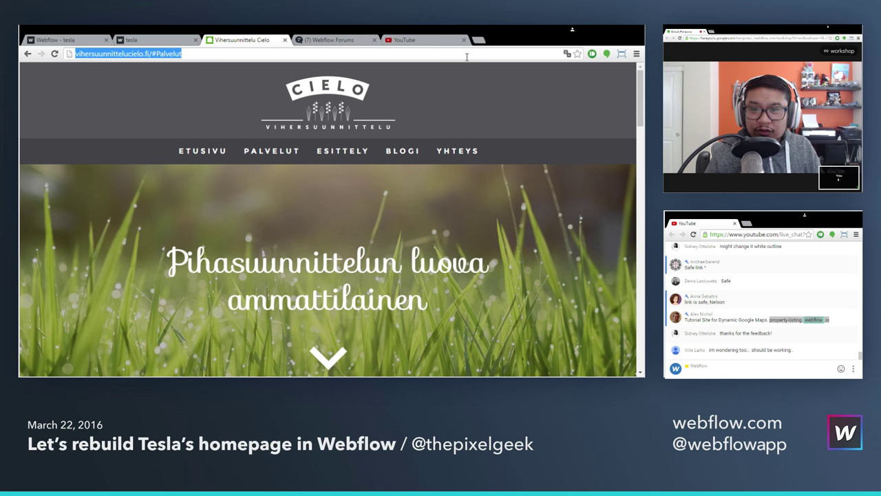
# Load property-listing.webflow.io and scroll through its house cards.
pyautogui.hotkey('ctrl', 'v')
pyautogui.press('Return')
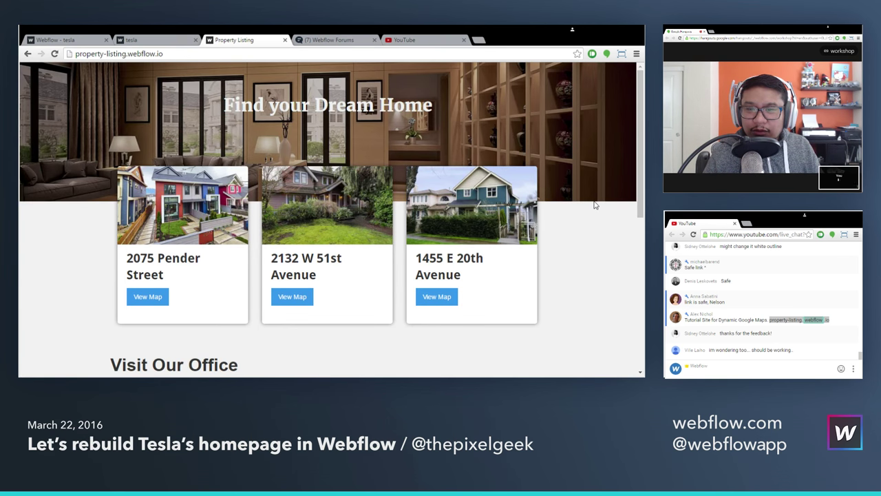
pyautogui.scroll(-2, 567, 238)
pyautogui.scroll(2, 566, 238)
pyautogui.scroll(-1, 568, 241)
pyautogui.scroll(1, 568, 240)
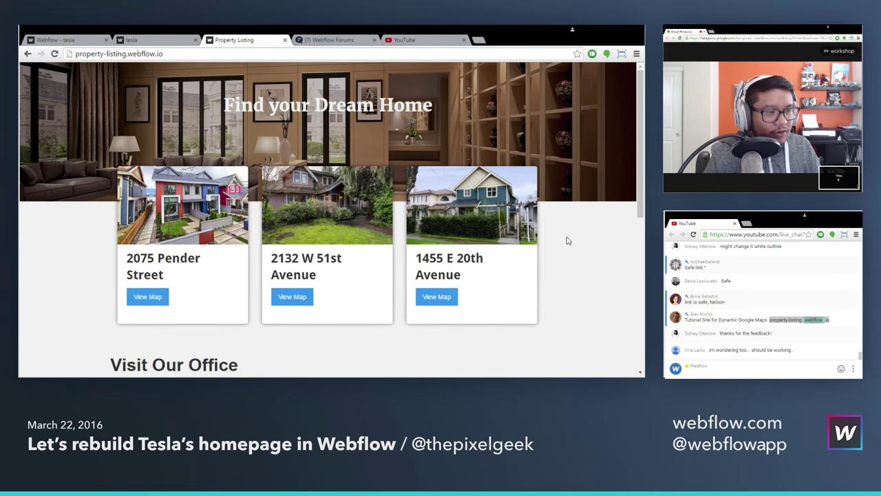
pyautogui.scroll(-2, 566, 240)
pyautogui.scroll(2, 569, 236)
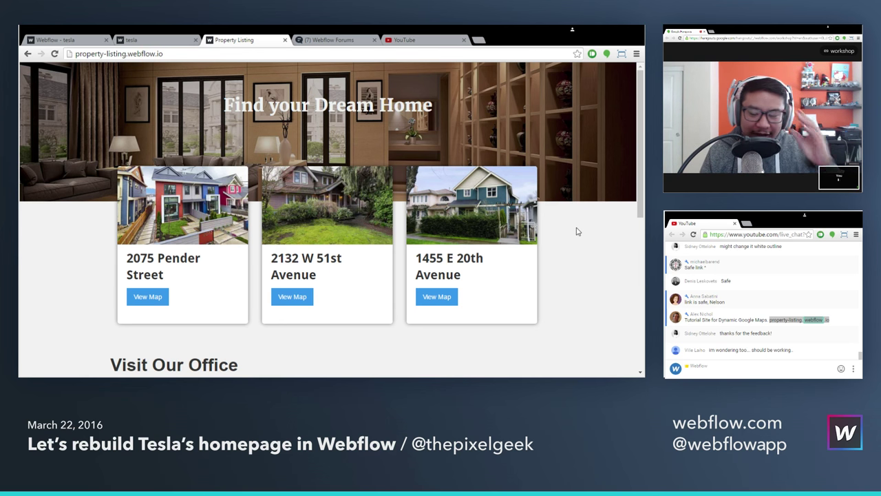
pyautogui.scroll(-2, 578, 233)
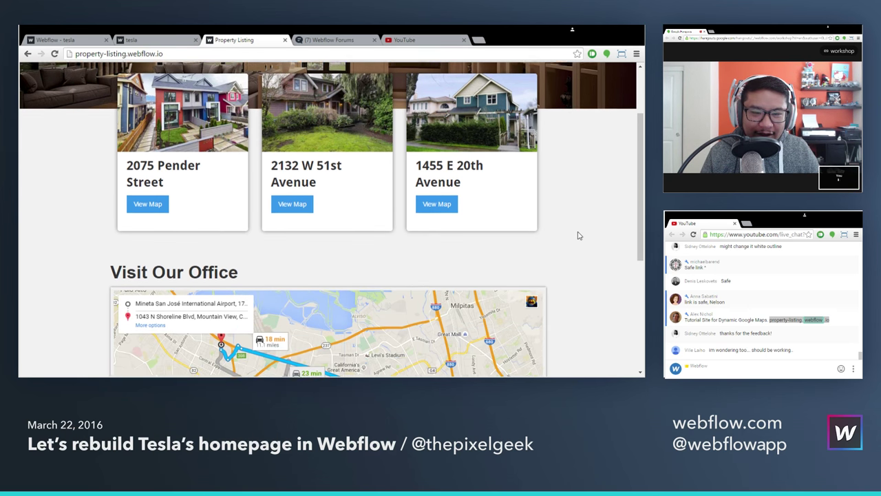
pyautogui.scroll(-2, 577, 236)
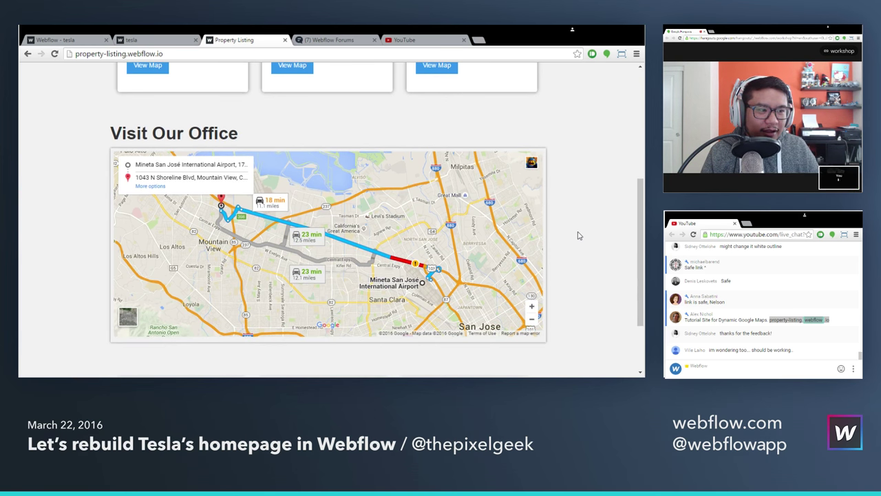
pyautogui.scroll(-2, 579, 236)
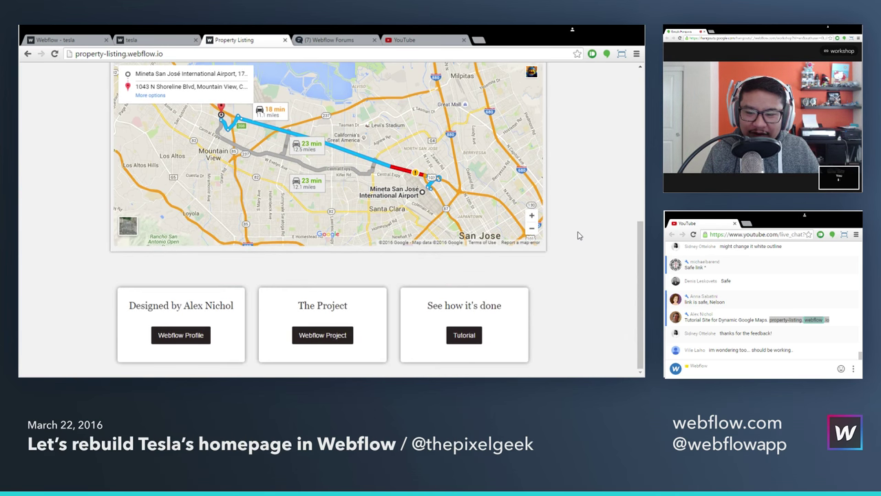
pyautogui.scroll(3, 578, 236)
pyautogui.click(294, 208)
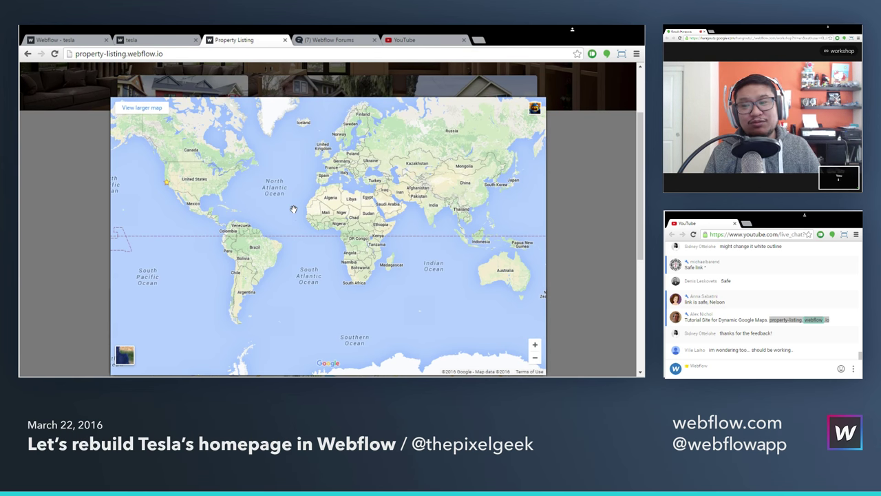
pyautogui.scroll(3, 595, 150)
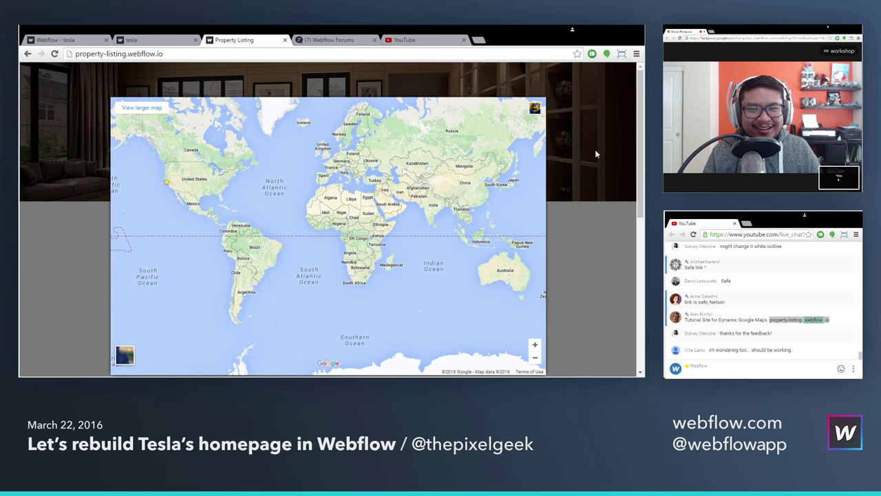
pyautogui.scroll(-6, 595, 150)
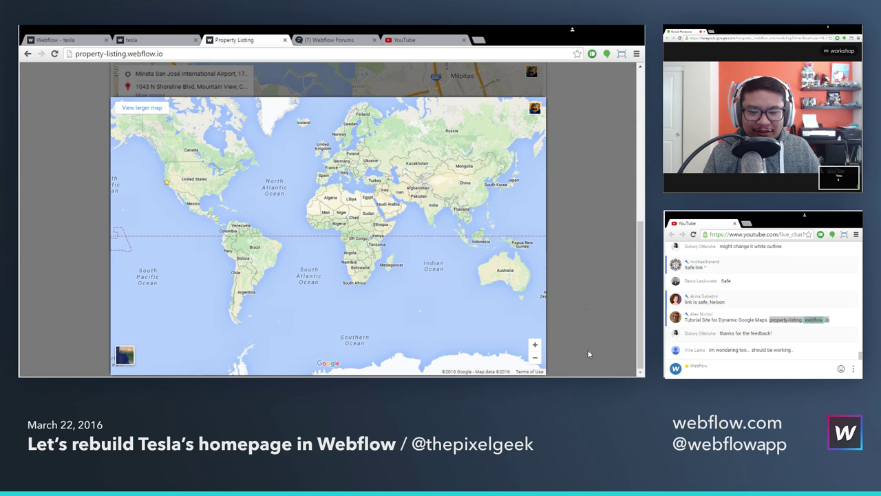
pyautogui.scroll(6, 592, 330)
pyautogui.scroll(-2, 592, 329)
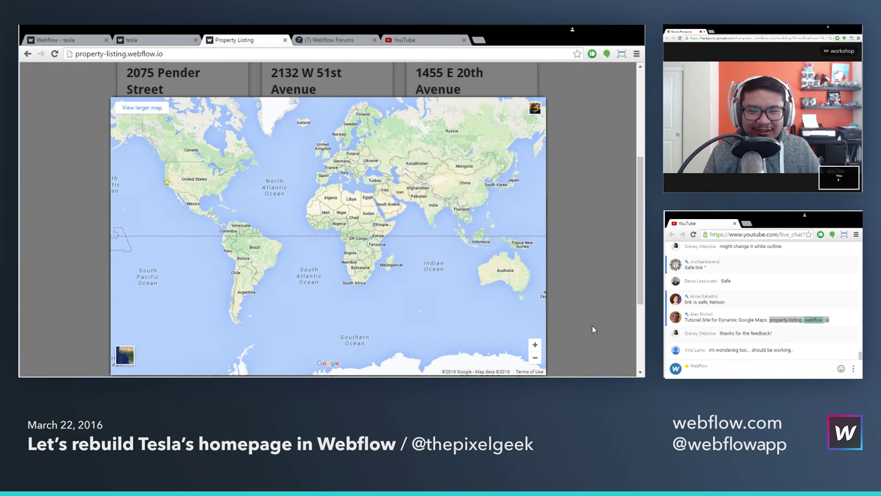
pyautogui.scroll(3, 292, 72)
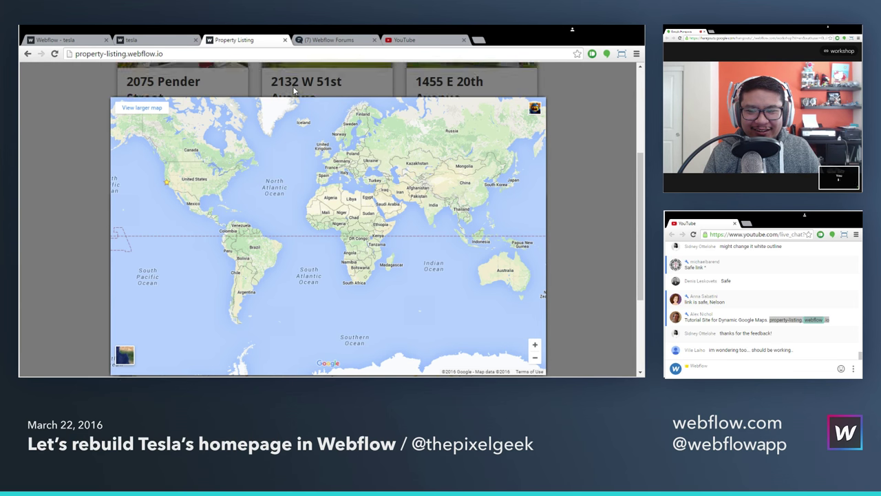
pyautogui.click(54, 54)
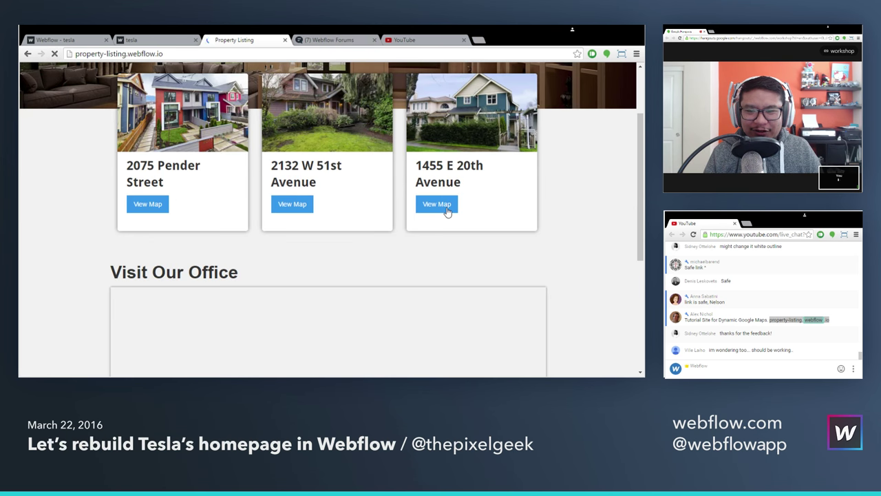
# Open the Dynamic Google Maps tutorial linked from the site.
pyautogui.scroll(-2, 590, 215)
pyautogui.scroll(-2, 590, 216)
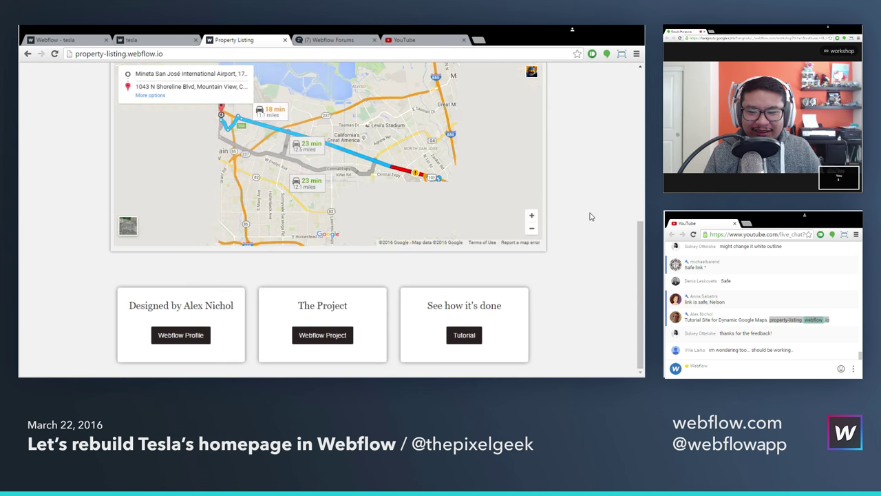
pyautogui.click(467, 337)
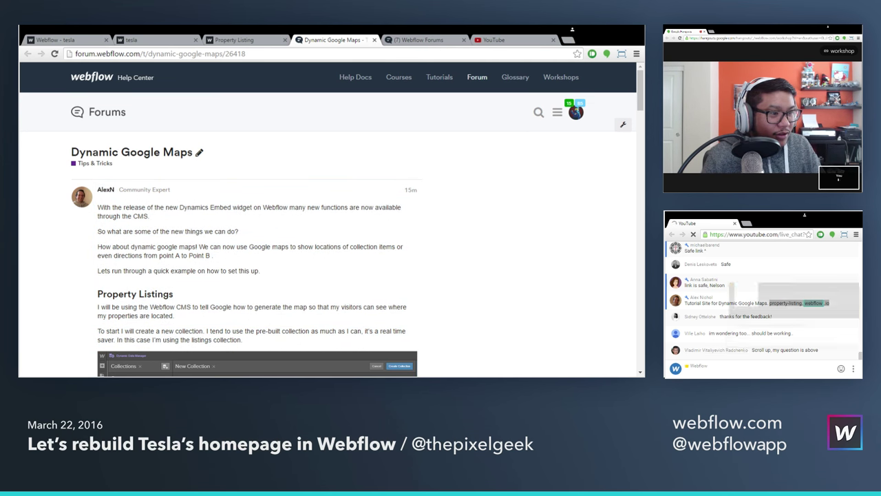
# Read the Dynamic Google Maps post on the Property Listings CMS example, then open the Webflow Forums tab.
pyautogui.scroll(1, 792, 317)
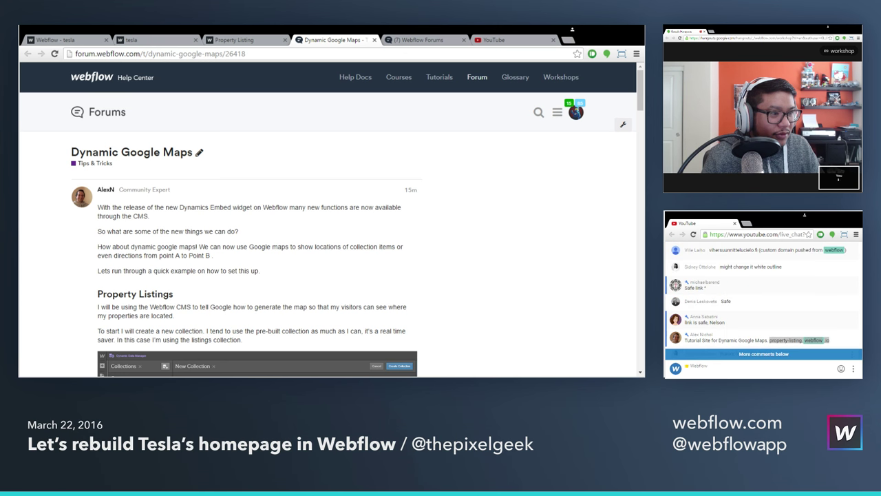
pyautogui.scroll(2, 792, 303)
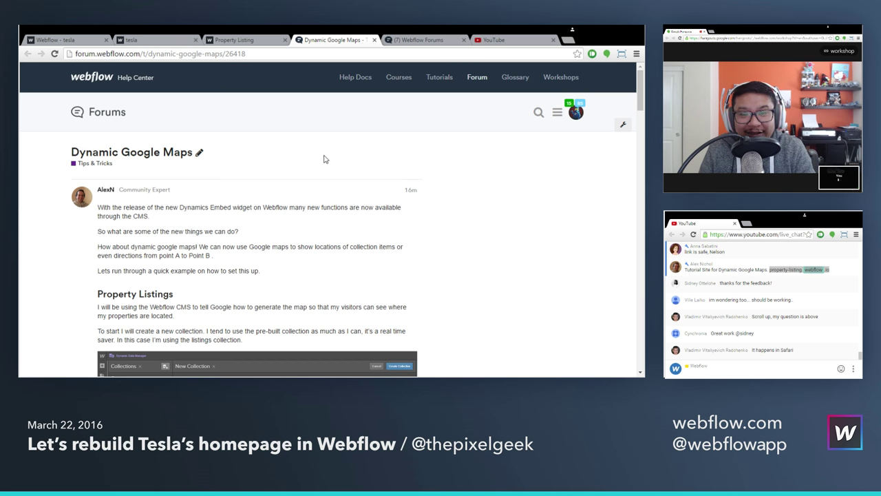
pyautogui.click(413, 41)
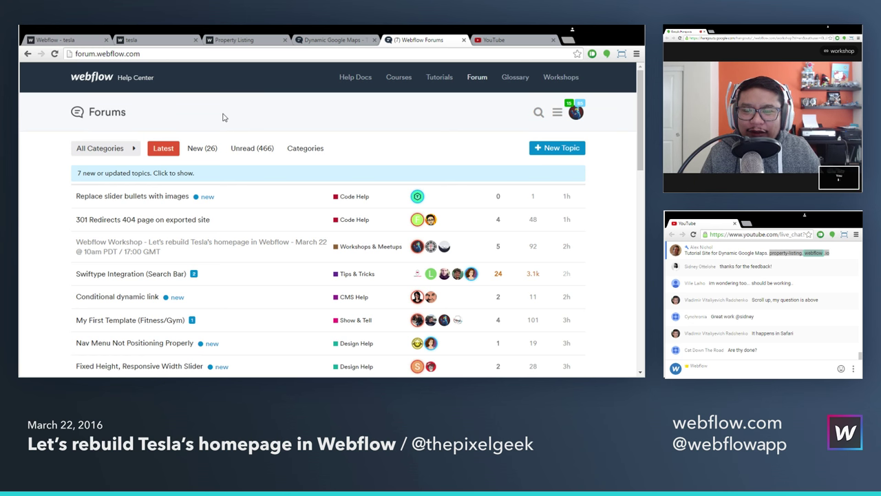
pyautogui.click(346, 52)
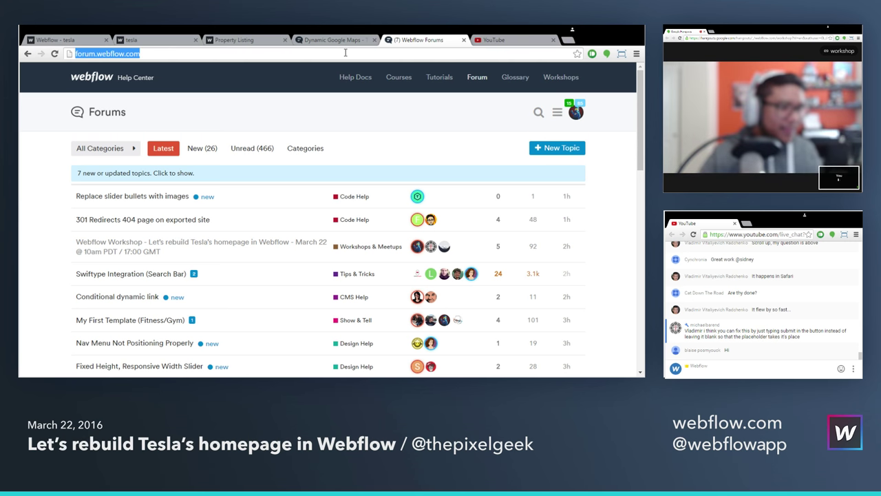
# Load the pxlgk3.webflow.io portfolio site in a new browser tab.
pyautogui.click(570, 41)
pyautogui.write('pxlgk3')
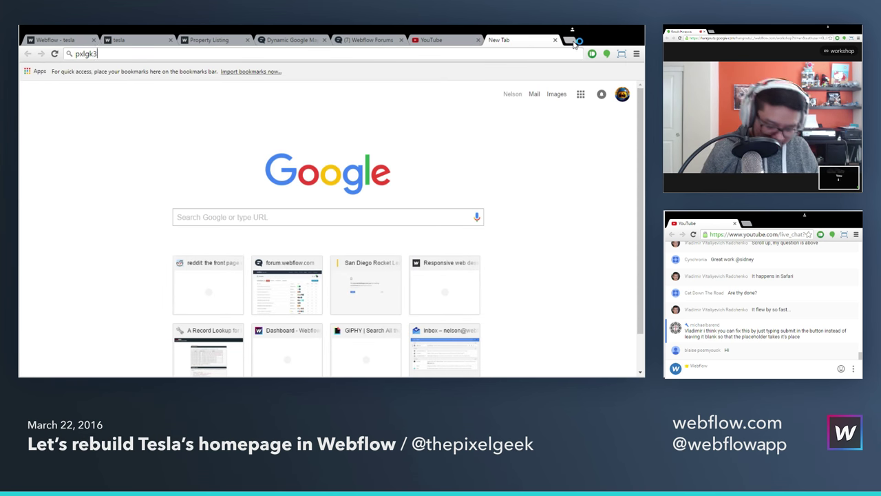
pyautogui.write('.webflow.')
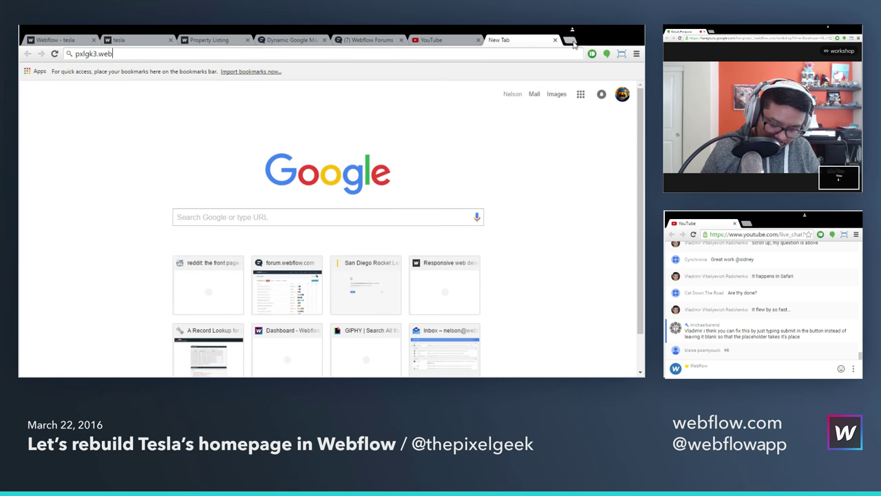
pyautogui.write('io')
pyautogui.press('Return')
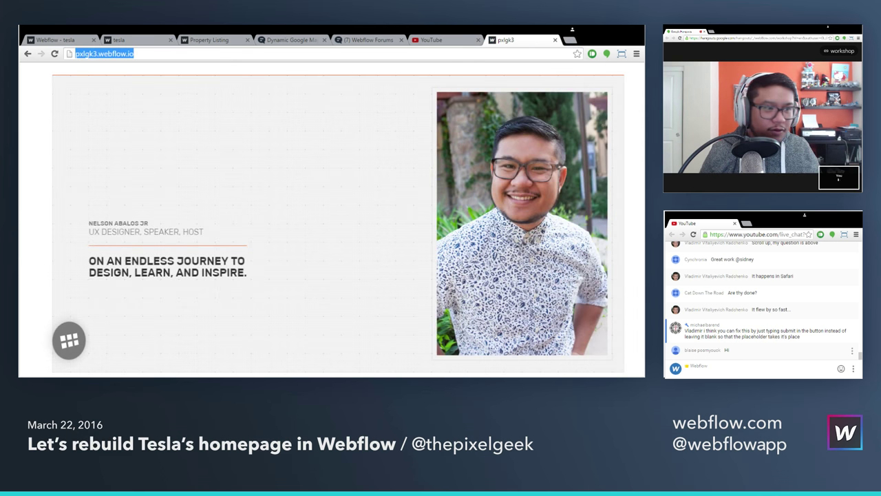
# Paste the portfolio link into the YouTube live chat and send it.
pyautogui.click(713, 370)
pyautogui.write('http://pxlgk3.webflow.io/')
pyautogui.press('Return')
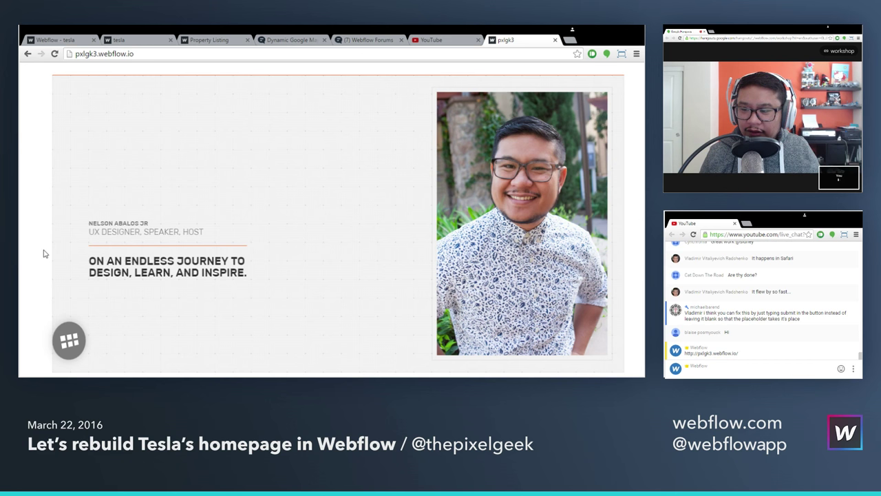
# Reload the portfolio, toggle its MENU open and closed, then return to the YouTube dashboard.
pyautogui.click(54, 54)
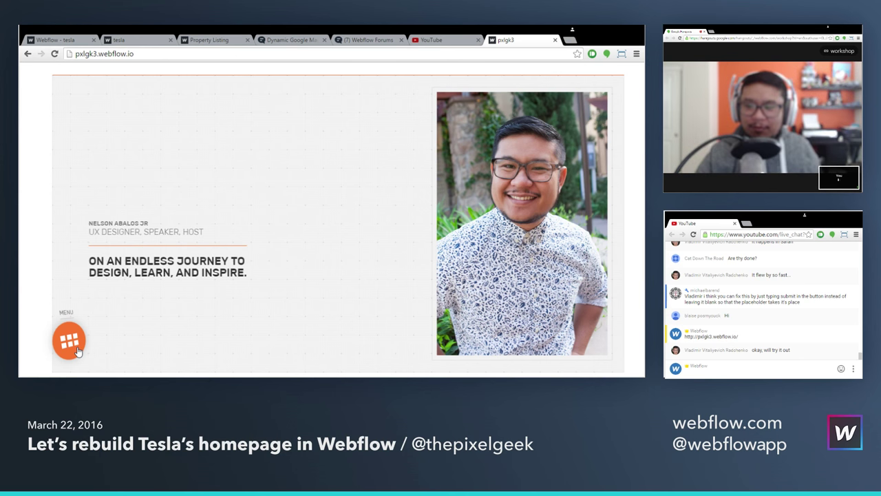
pyautogui.click(78, 351)
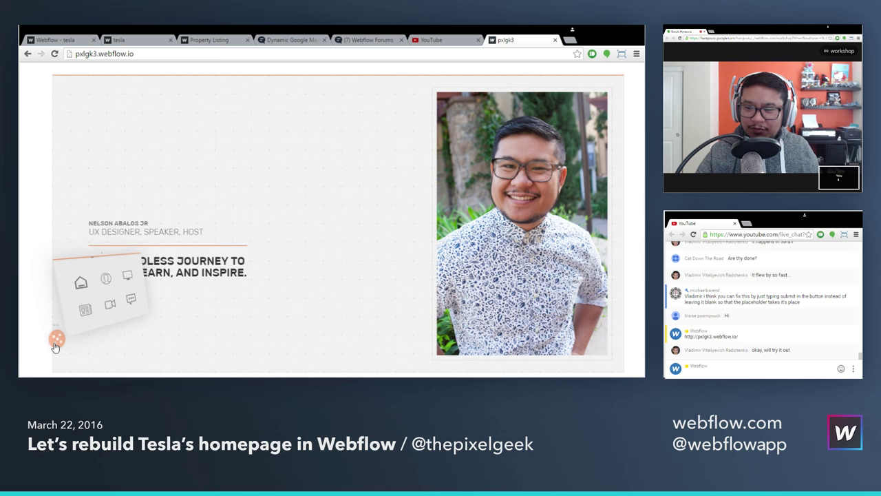
pyautogui.click(57, 344)
pyautogui.click(62, 347)
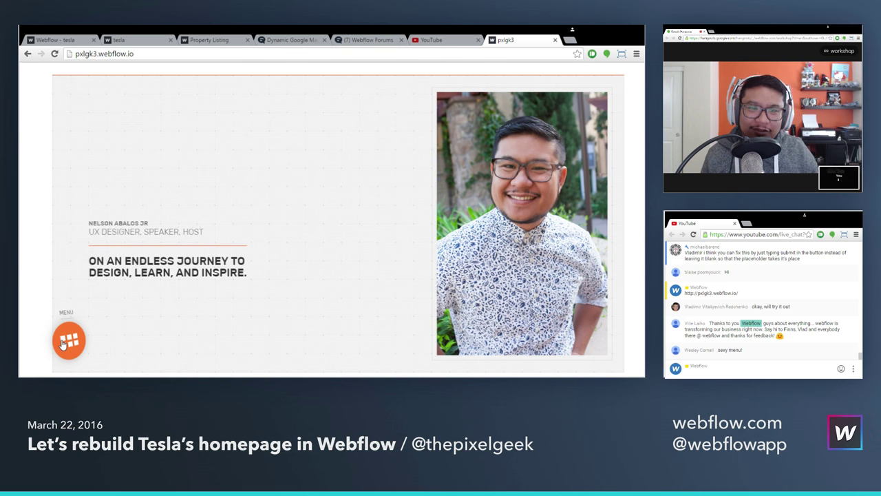
pyautogui.click(432, 40)
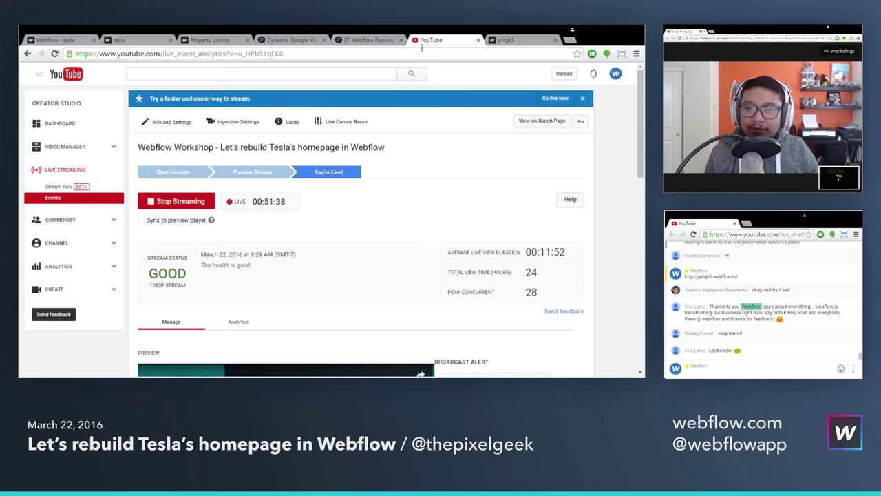